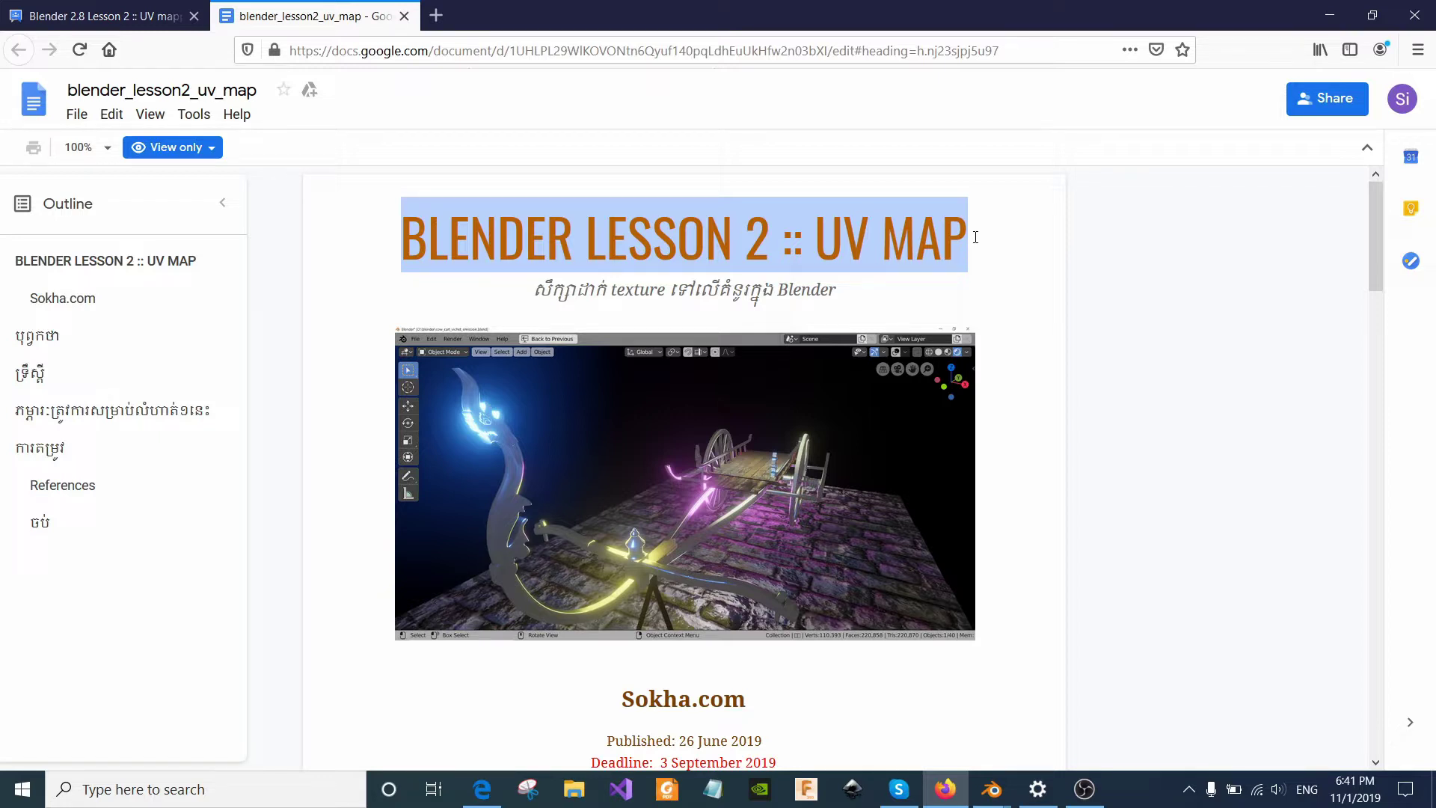
# Jump to the ការតម្រូវ requirements section from the Outline and browse around it
pyautogui.click(60, 449)
pyautogui.scroll(5, 526, 421)
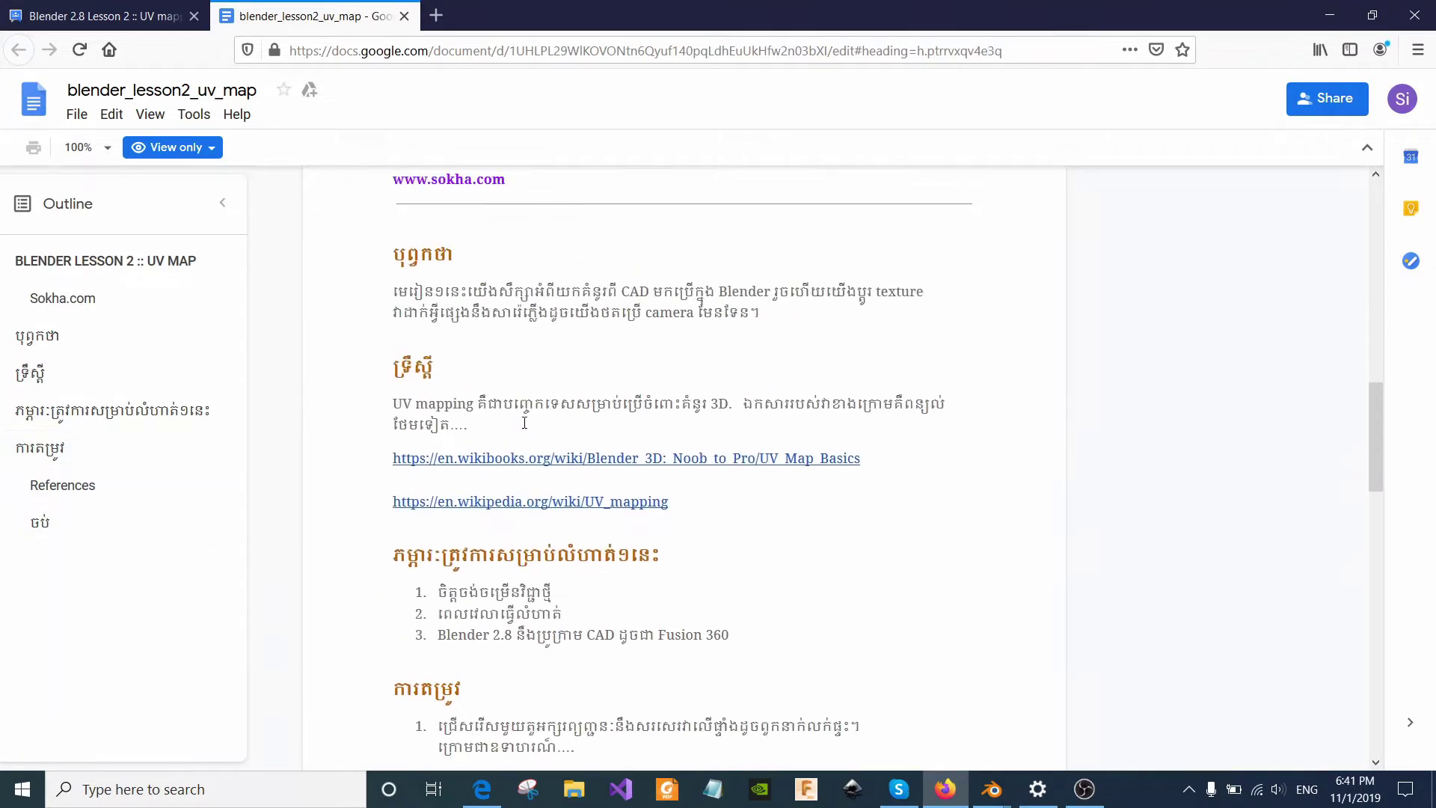
pyautogui.scroll(3, 525, 421)
pyautogui.scroll(3, 526, 421)
pyautogui.scroll(3, 526, 421)
pyautogui.scroll(3, 526, 421)
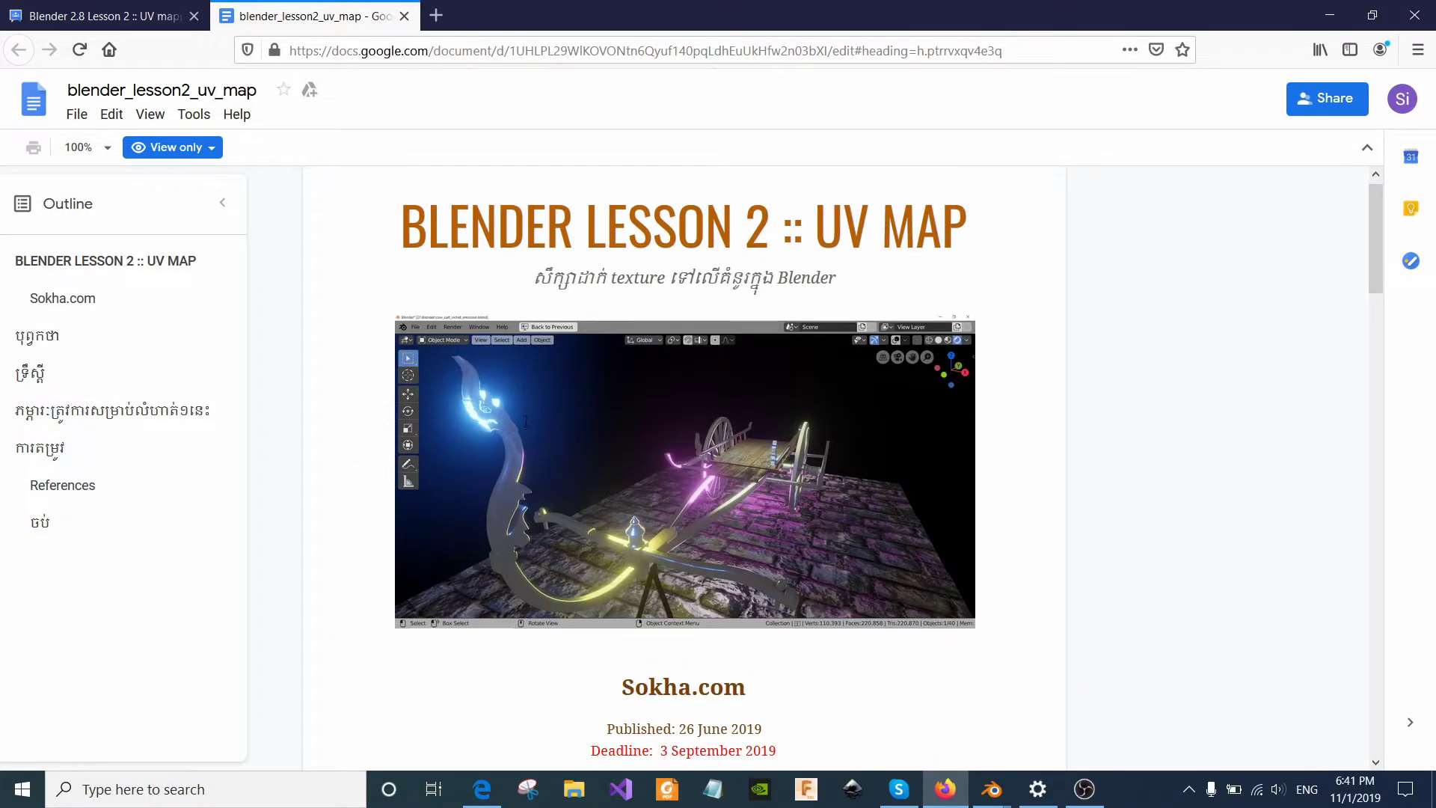
pyautogui.scroll(-2, 553, 419)
pyautogui.scroll(-3, 557, 479)
pyautogui.scroll(-5, 556, 478)
pyautogui.scroll(-2, 450, 339)
pyautogui.scroll(3, 385, 606)
pyautogui.scroll(-2, 404, 613)
pyautogui.scroll(-1, 426, 624)
pyautogui.scroll(-2, 449, 639)
pyautogui.scroll(-2, 449, 640)
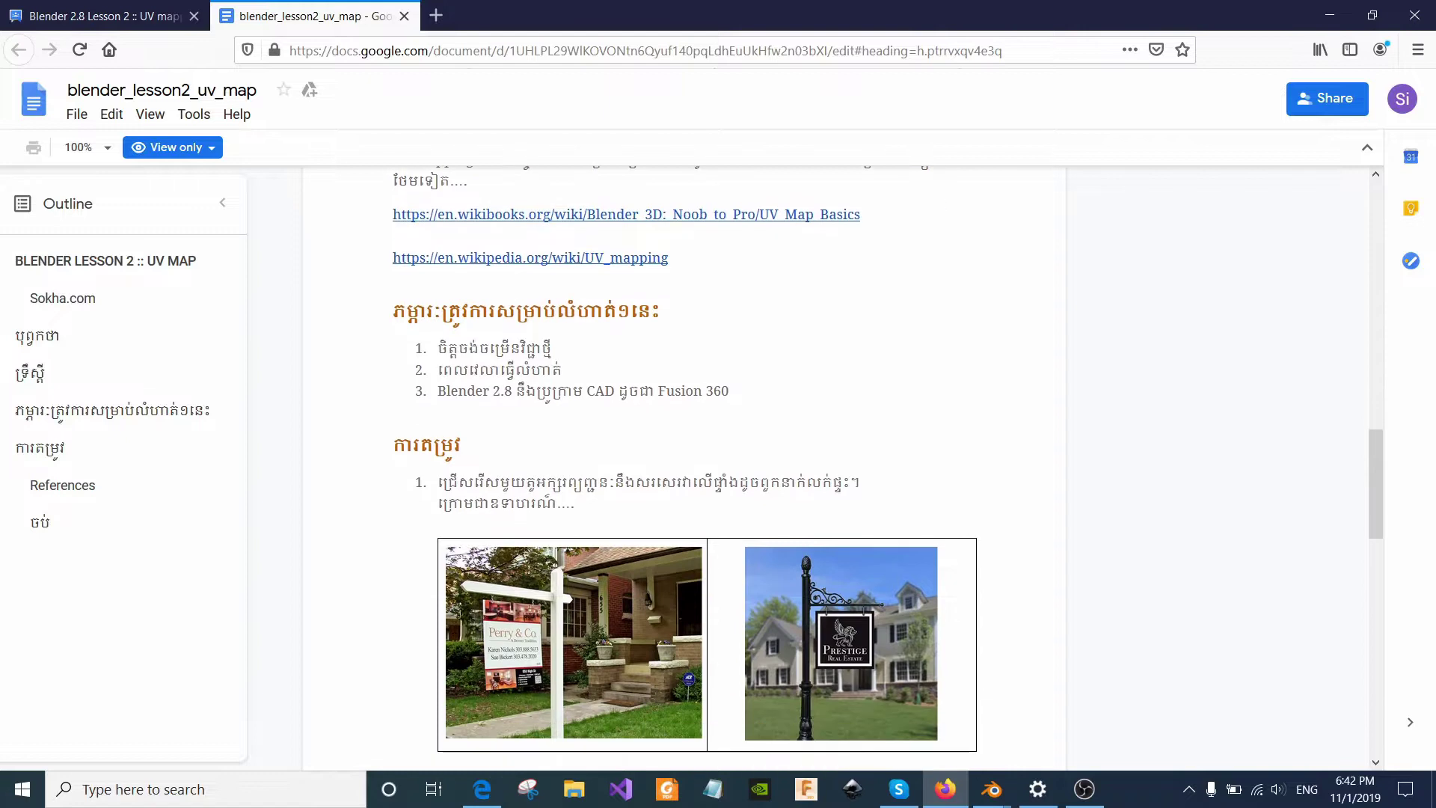
# Highlight the opening lines of the first requirement, task 2 and task 6
pyautogui.moveTo(439, 481); pyautogui.dragTo(834, 465)
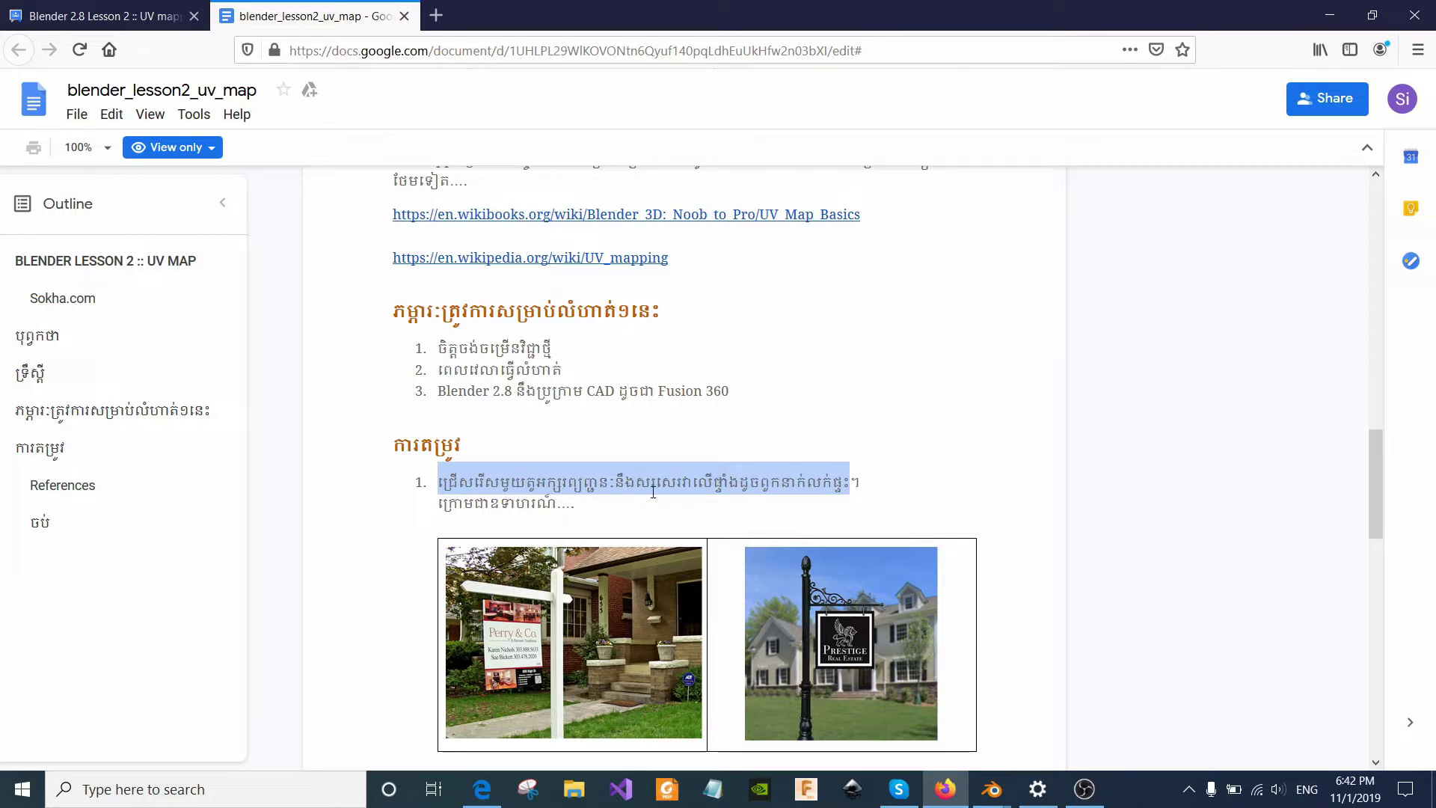
pyautogui.scroll(-3, 669, 490)
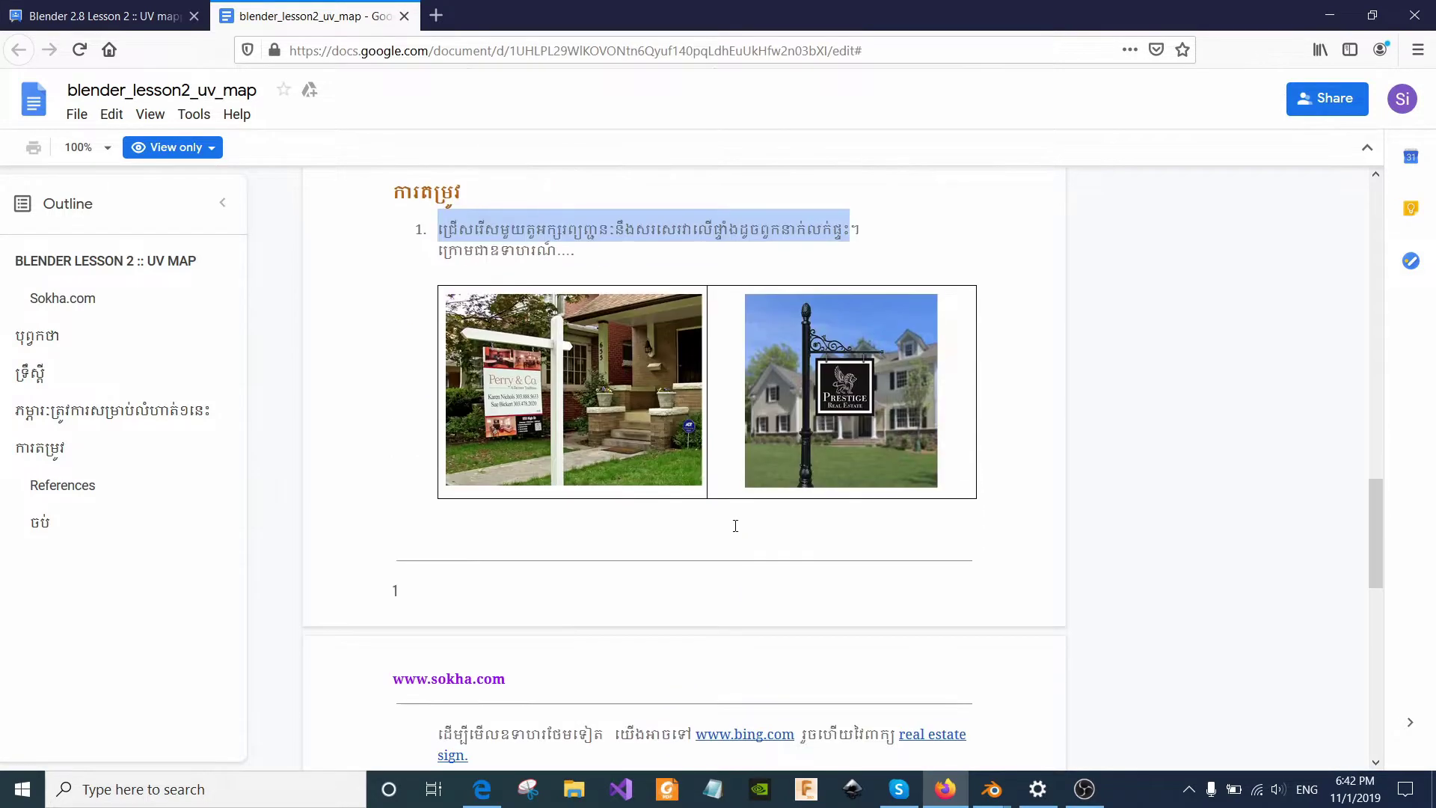
pyautogui.scroll(-2, 663, 465)
pyautogui.scroll(-2, 423, 469)
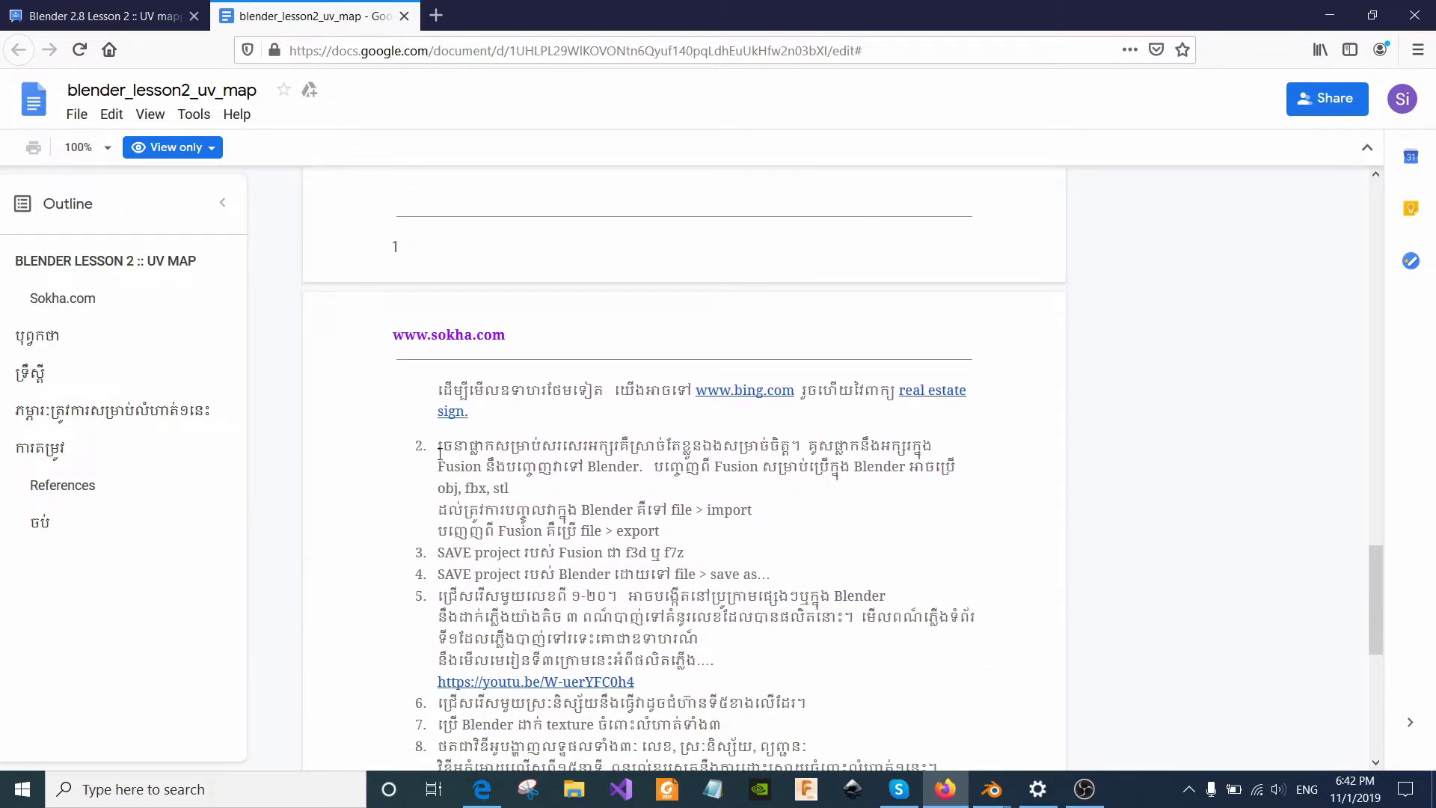
pyautogui.moveTo(436, 445); pyautogui.dragTo(932, 429)
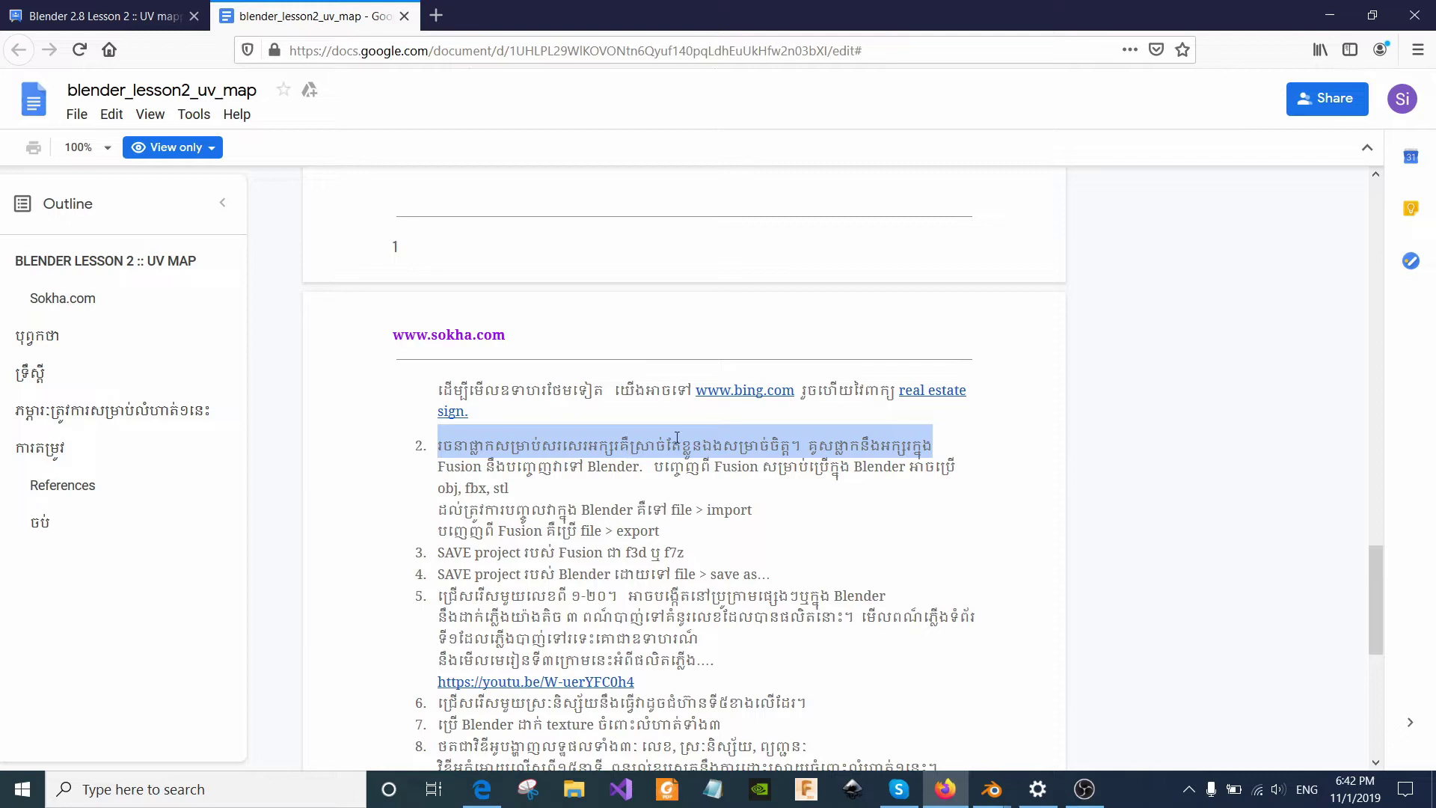
pyautogui.scroll(-1, 658, 470)
pyautogui.scroll(-1, 509, 492)
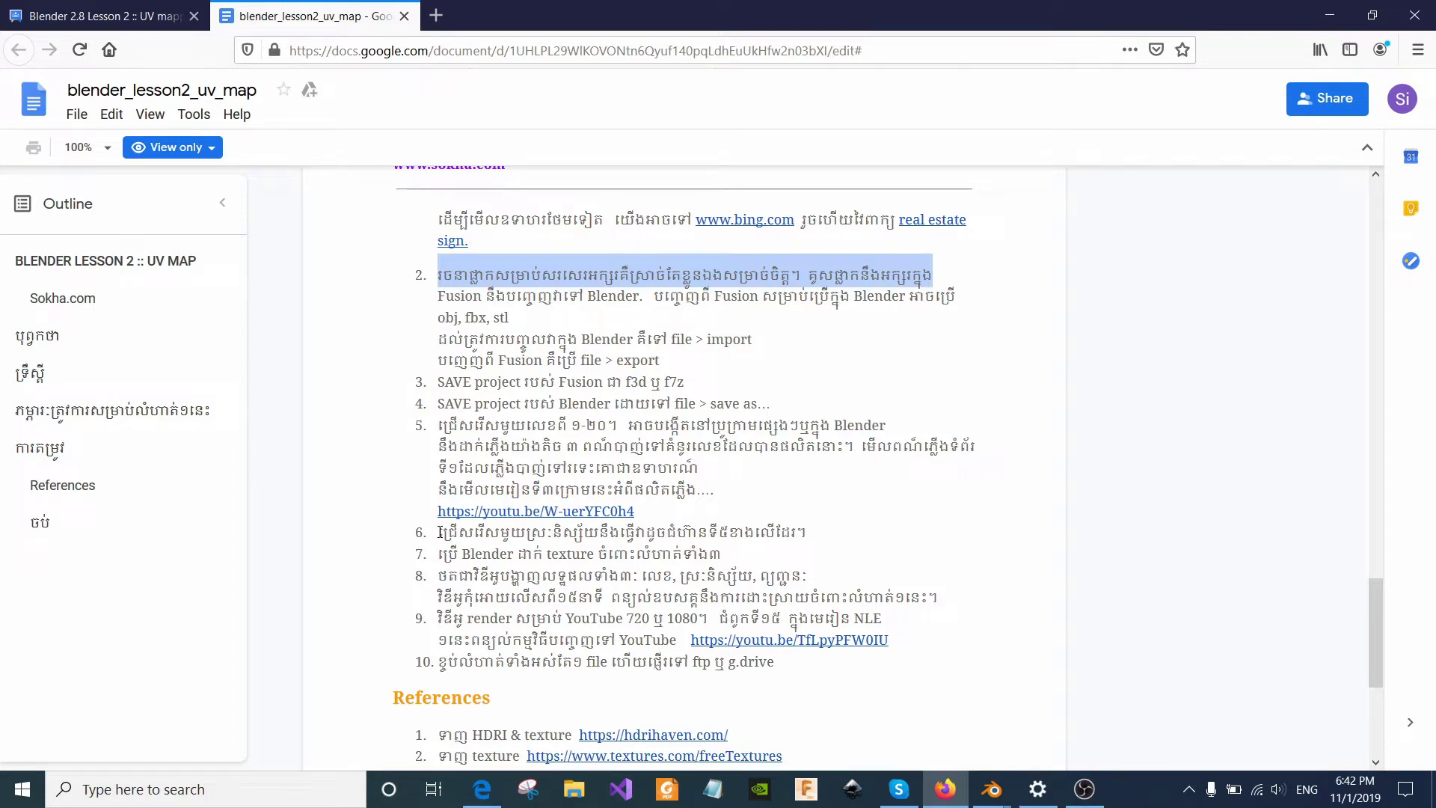
pyautogui.moveTo(440, 532); pyautogui.dragTo(807, 535)
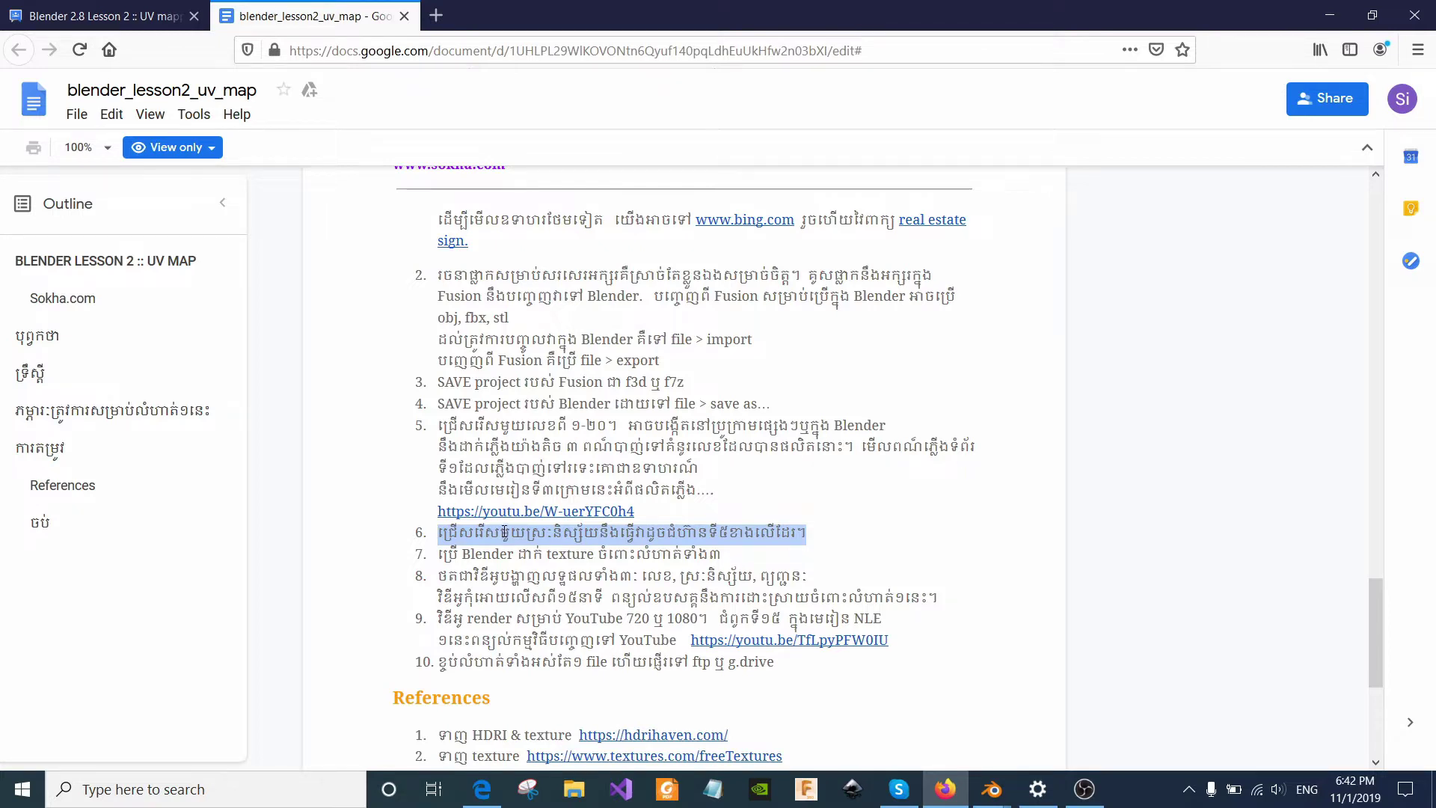
# Return to the document's title page showing the published and deadline dates
pyautogui.scroll(-3, 597, 439)
pyautogui.scroll(-2, 516, 550)
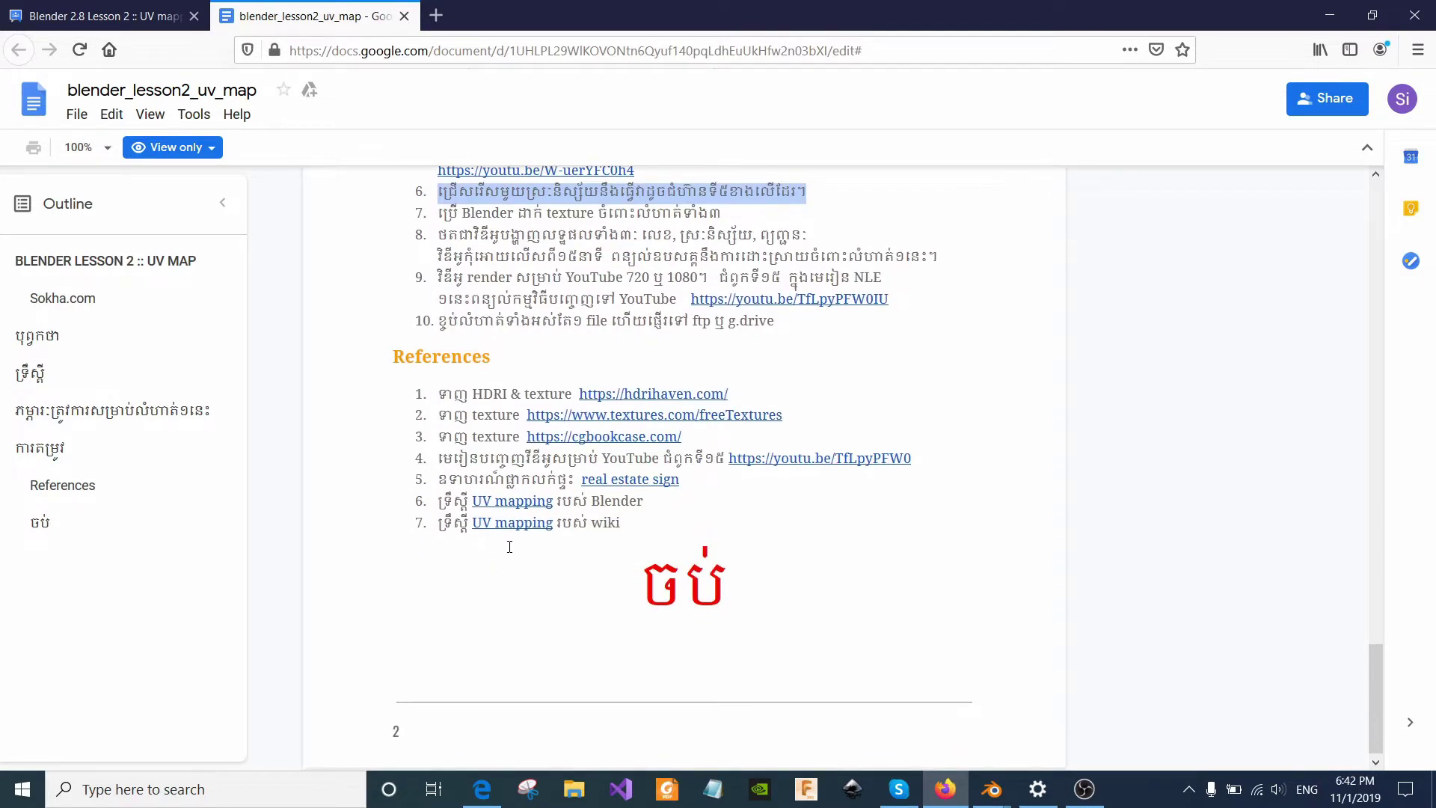
pyautogui.scroll(3, 539, 539)
pyautogui.scroll(3, 546, 518)
pyautogui.scroll(5, 561, 449)
pyautogui.scroll(2, 572, 404)
pyautogui.scroll(2, 577, 391)
pyautogui.scroll(-4, 578, 387)
pyautogui.scroll(6, 579, 385)
pyautogui.scroll(4, 579, 383)
pyautogui.scroll(2, 579, 382)
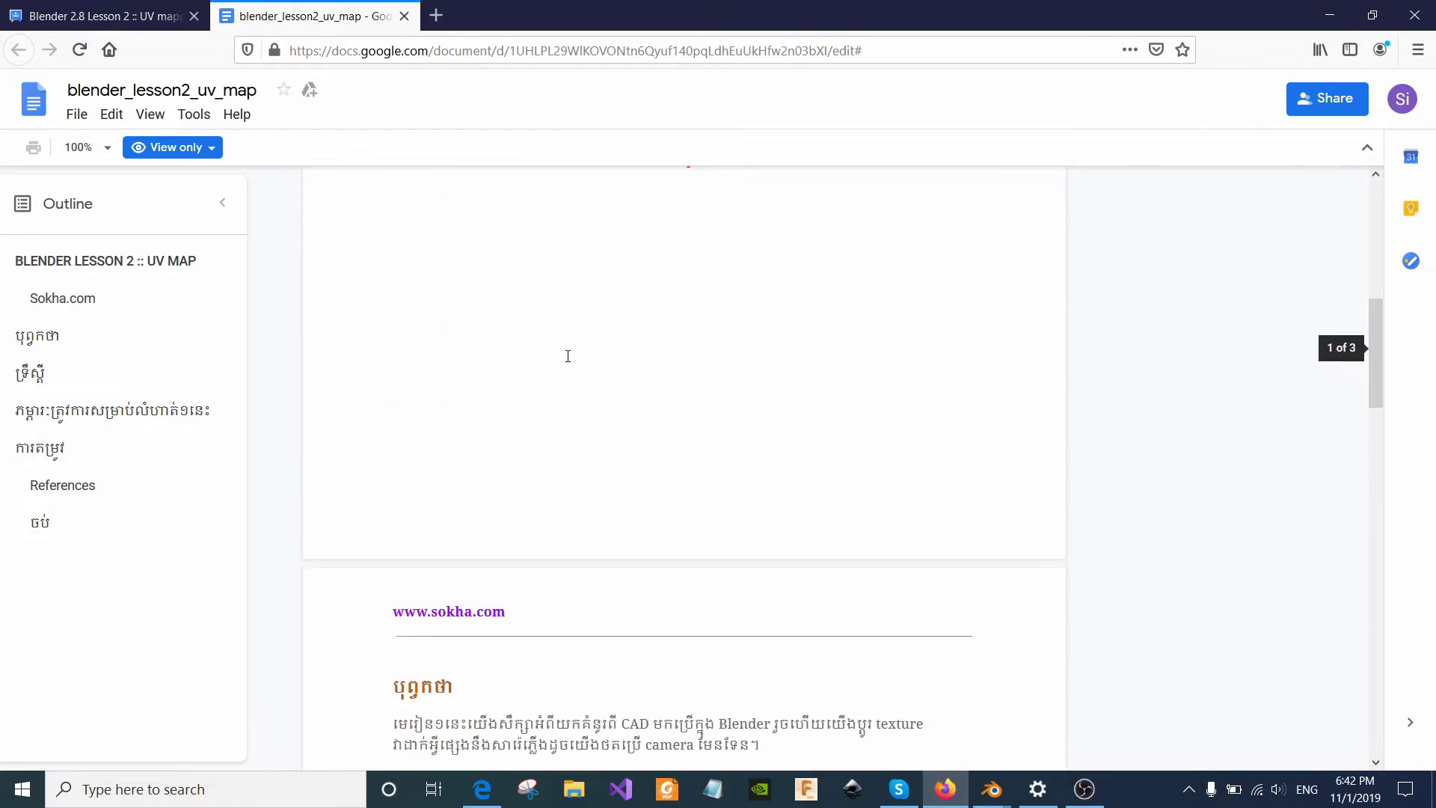
pyautogui.scroll(3, 568, 356)
pyautogui.scroll(1, 565, 347)
pyautogui.scroll(3, 565, 346)
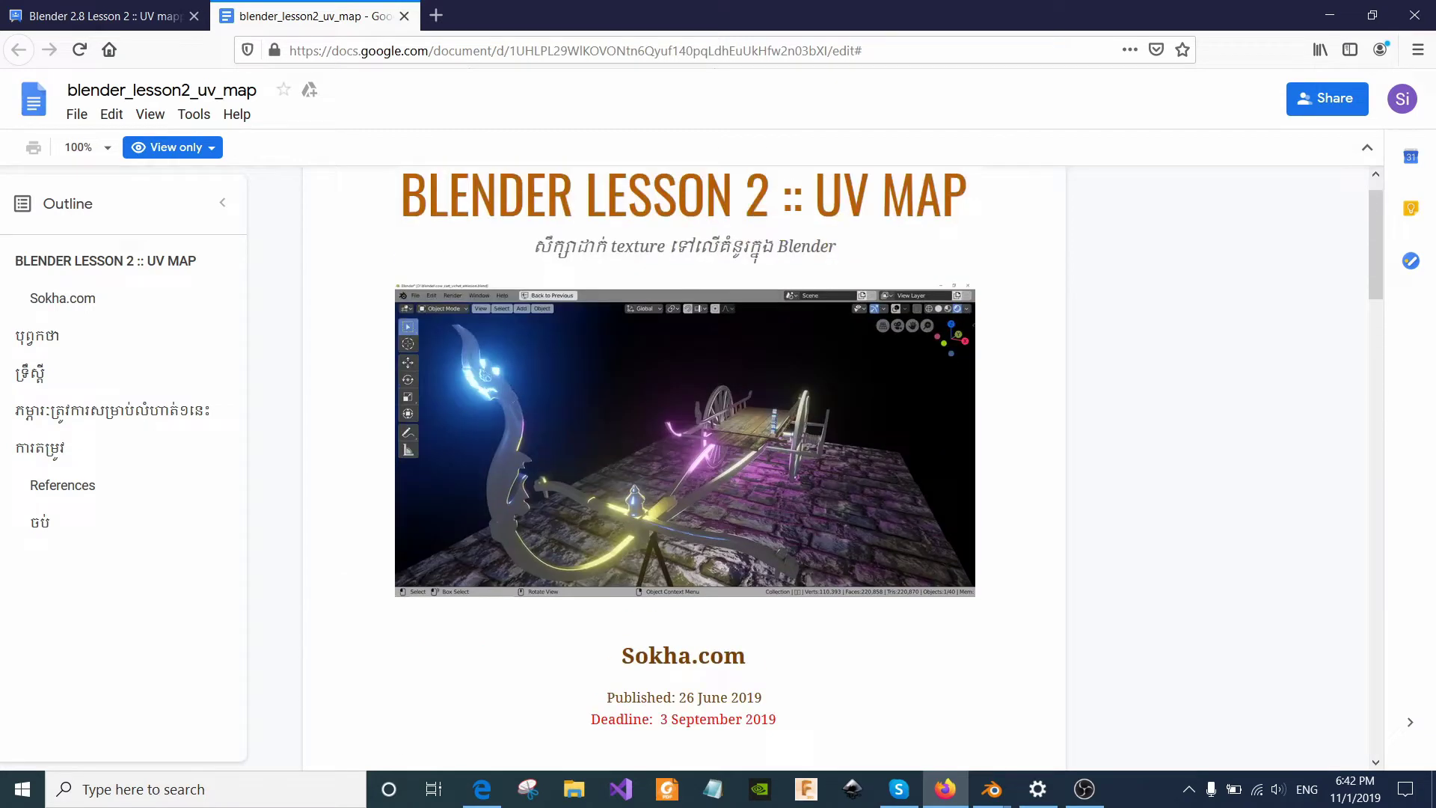
pyautogui.scroll(1, 565, 347)
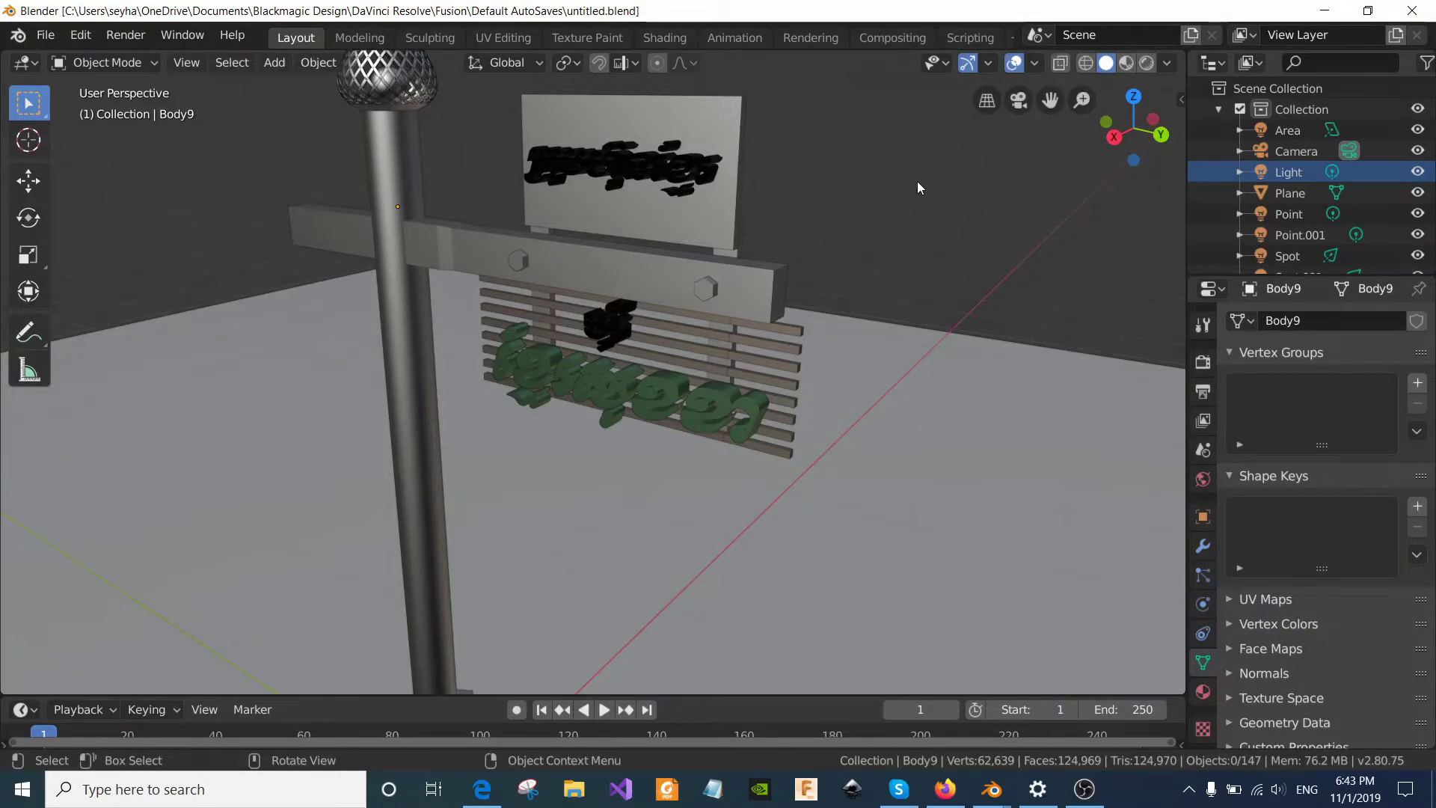
pyautogui.scroll(-3, 839, 200)
pyautogui.scroll(-4, 839, 200)
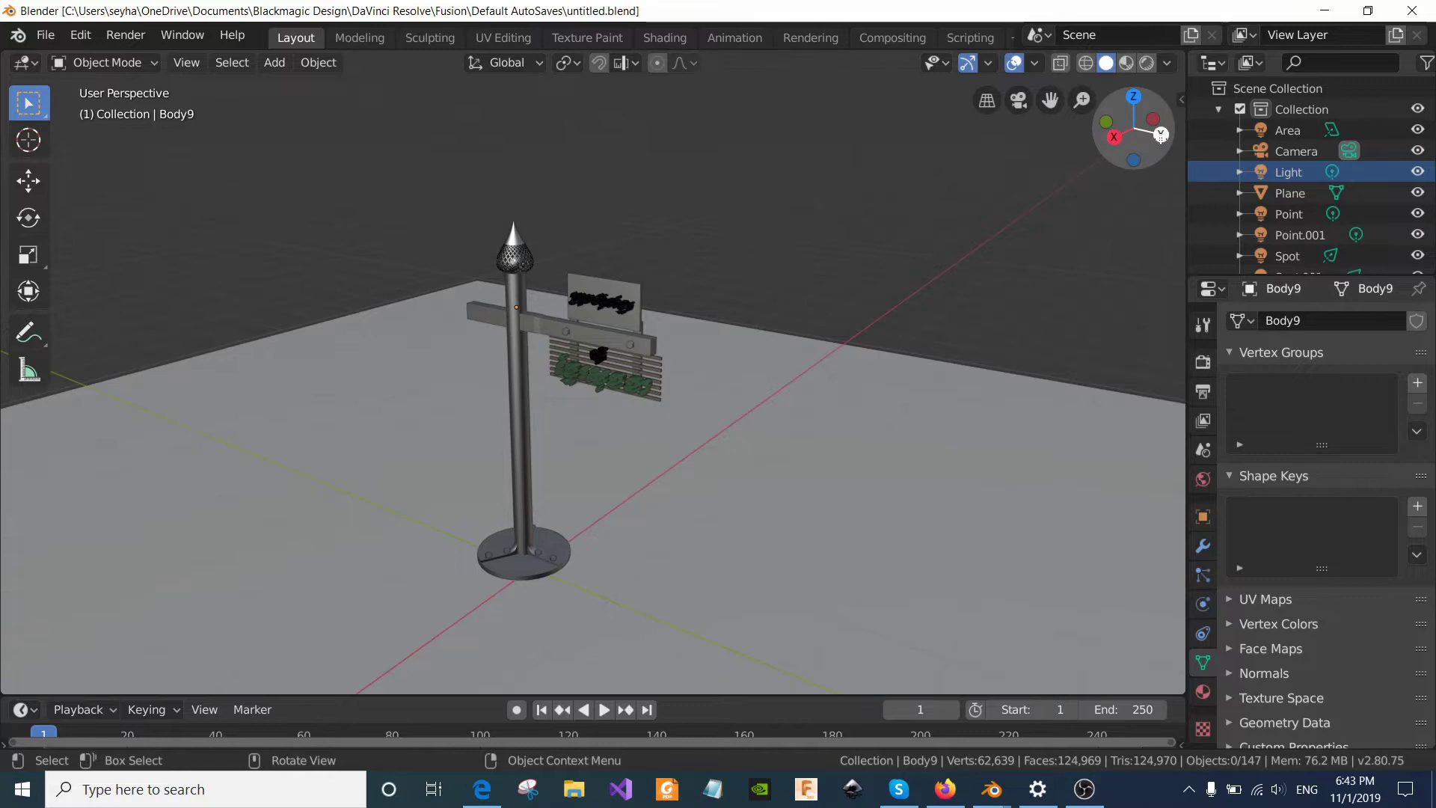
pyautogui.moveTo(1160, 135); pyautogui.dragTo(817, 323)
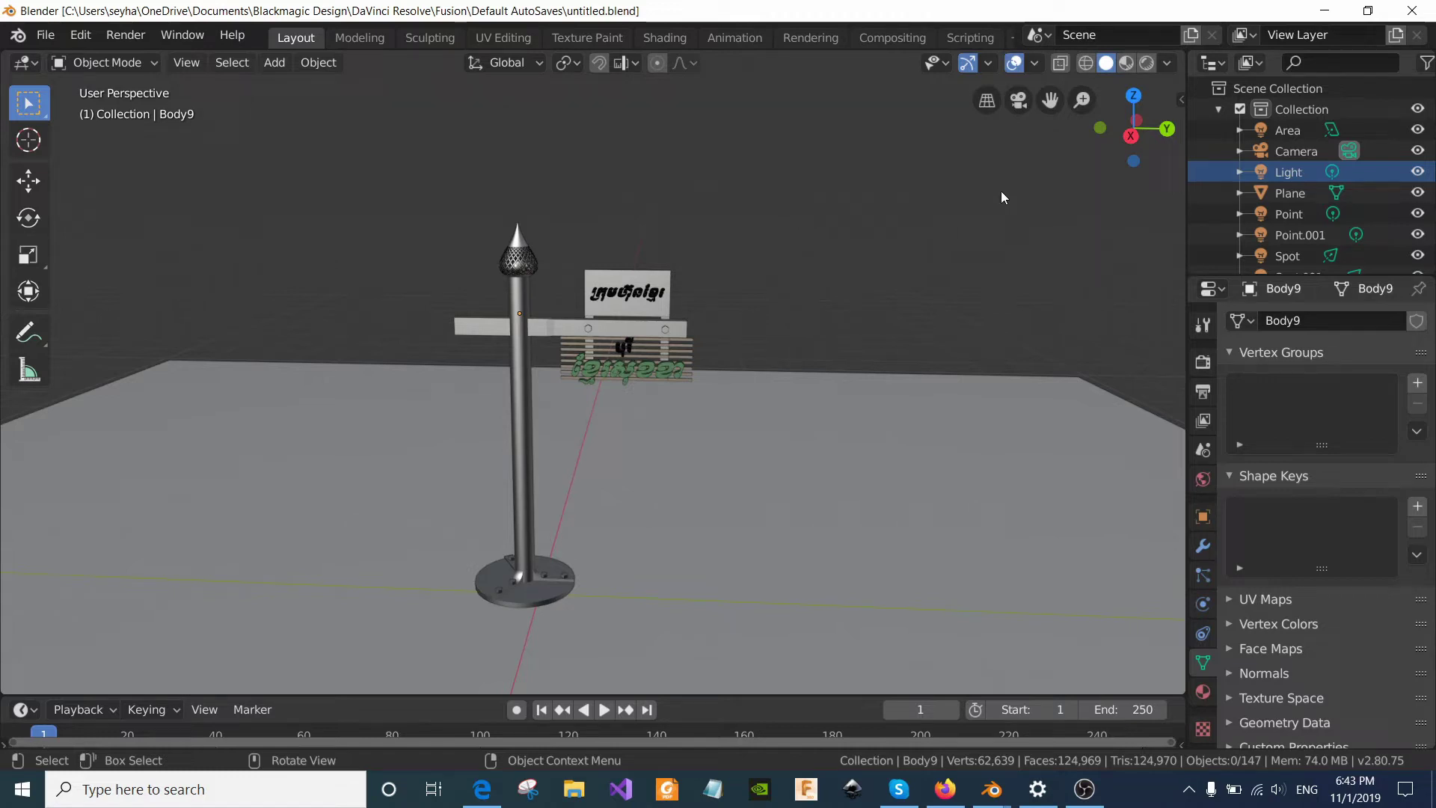
pyautogui.moveTo(1133, 139)
pyautogui.mouseDown()
pyautogui.moveTo(1099, 149)
pyautogui.moveTo(1122, 143)
pyautogui.mouseUp()
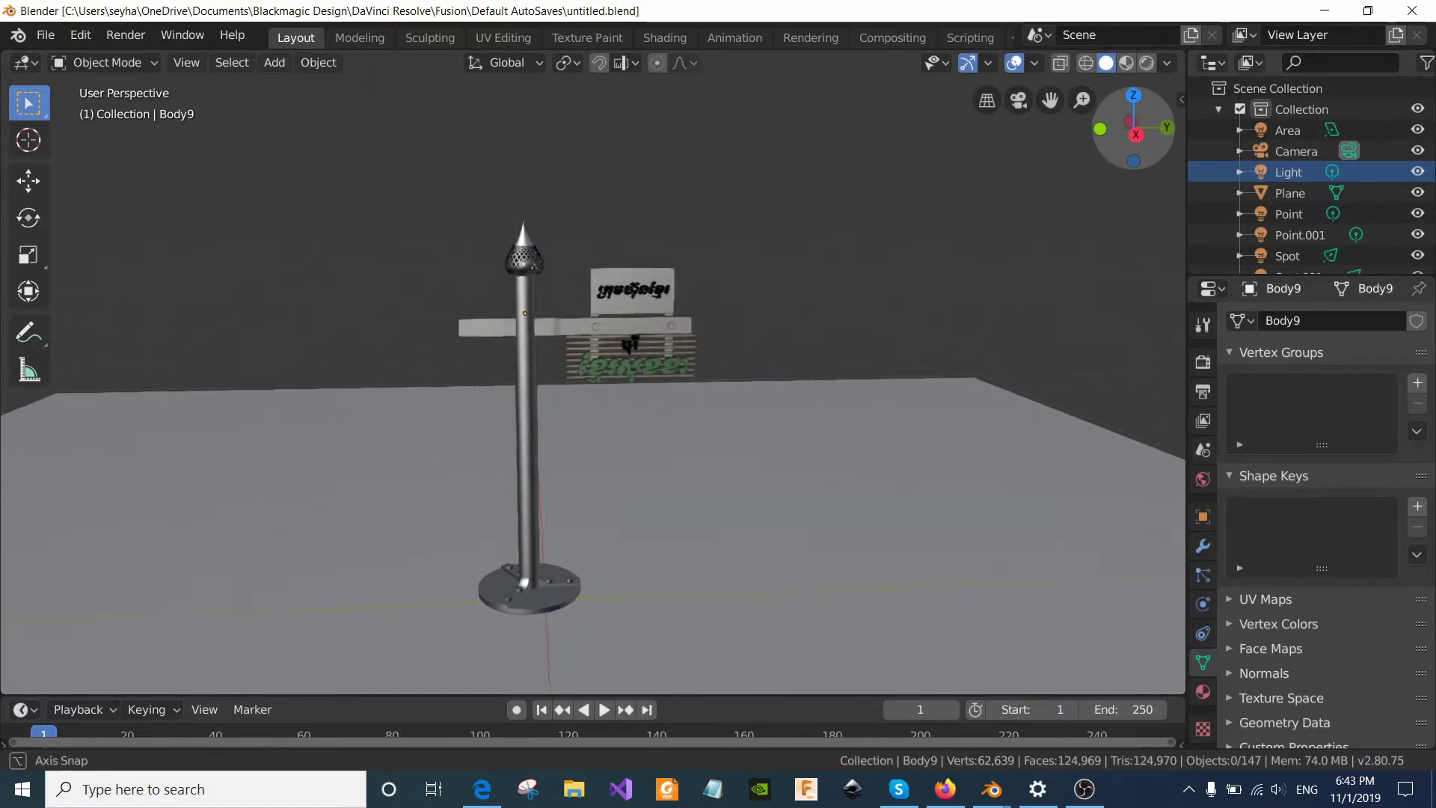
pyautogui.scroll(3, 541, 424)
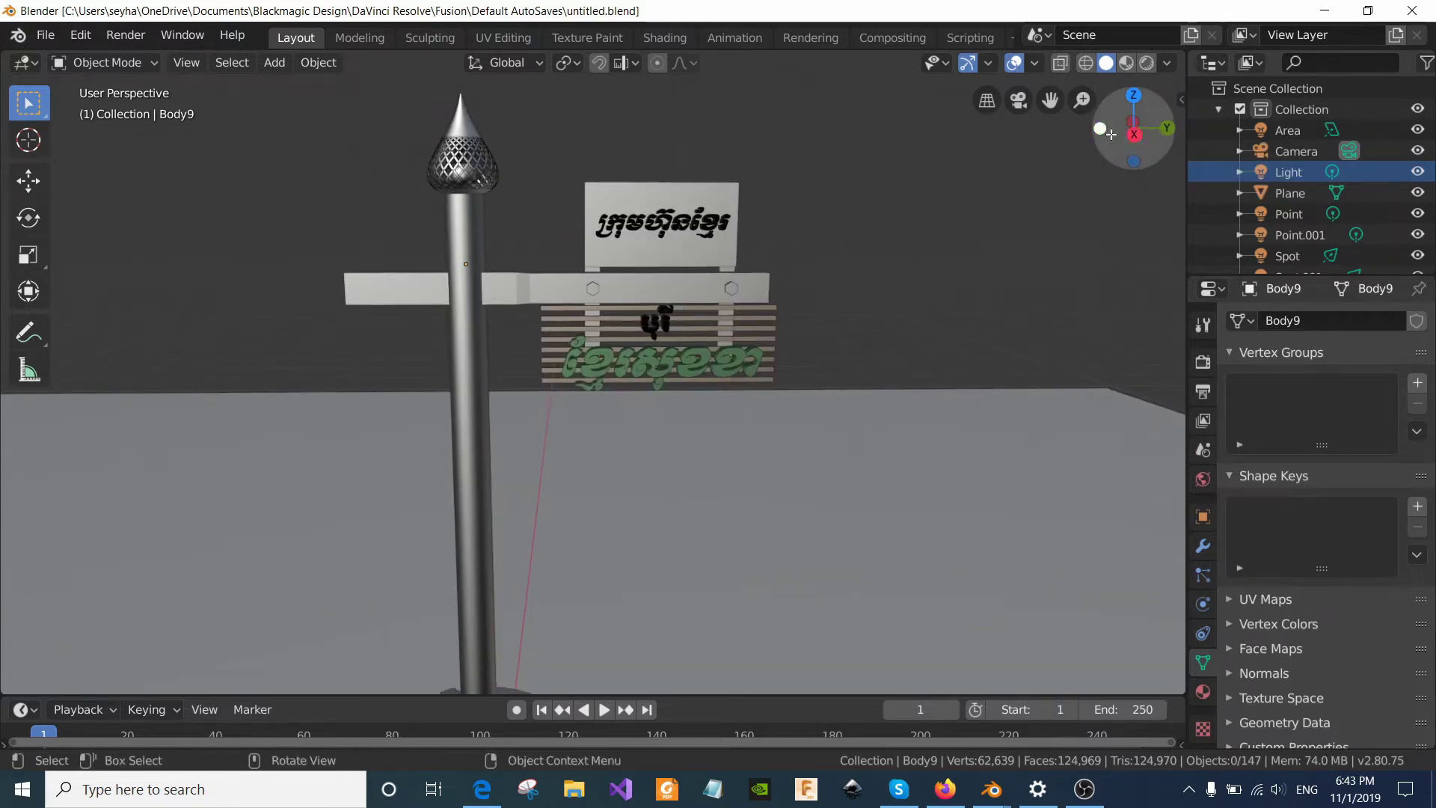
pyautogui.moveTo(1133, 128); pyautogui.dragTo(1114, 135)
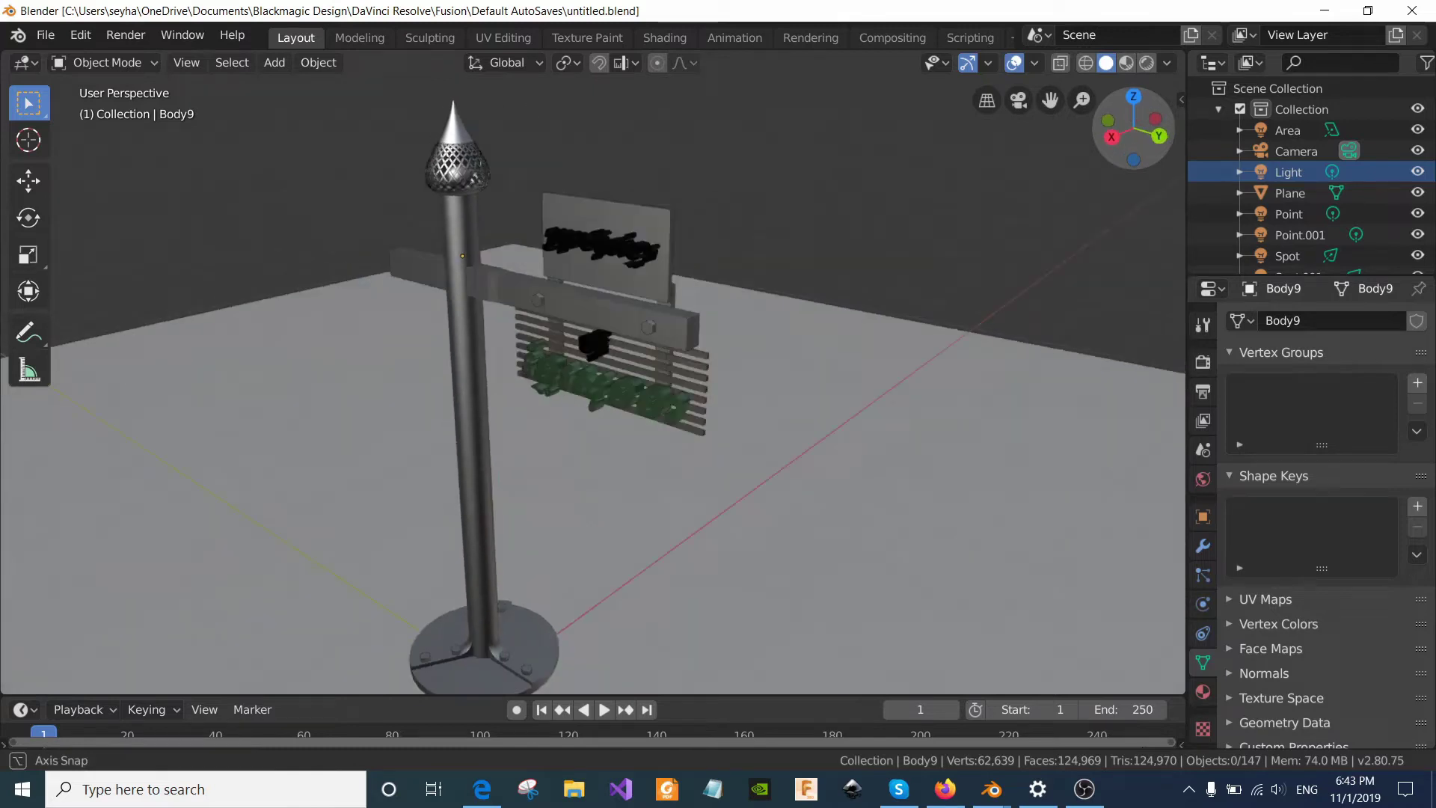
pyautogui.moveTo(1115, 134); pyautogui.dragTo(1107, 134)
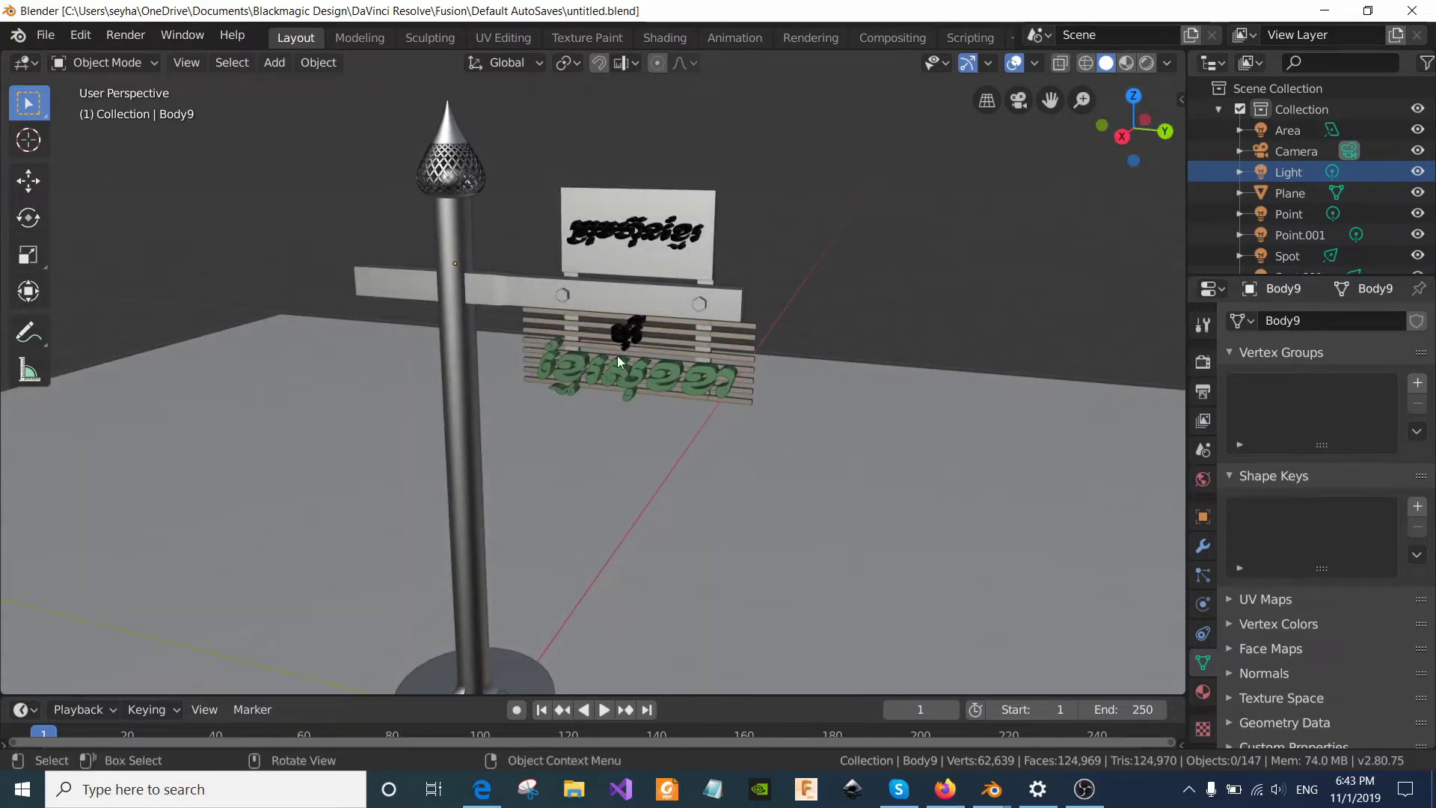
pyautogui.scroll(3, 578, 376)
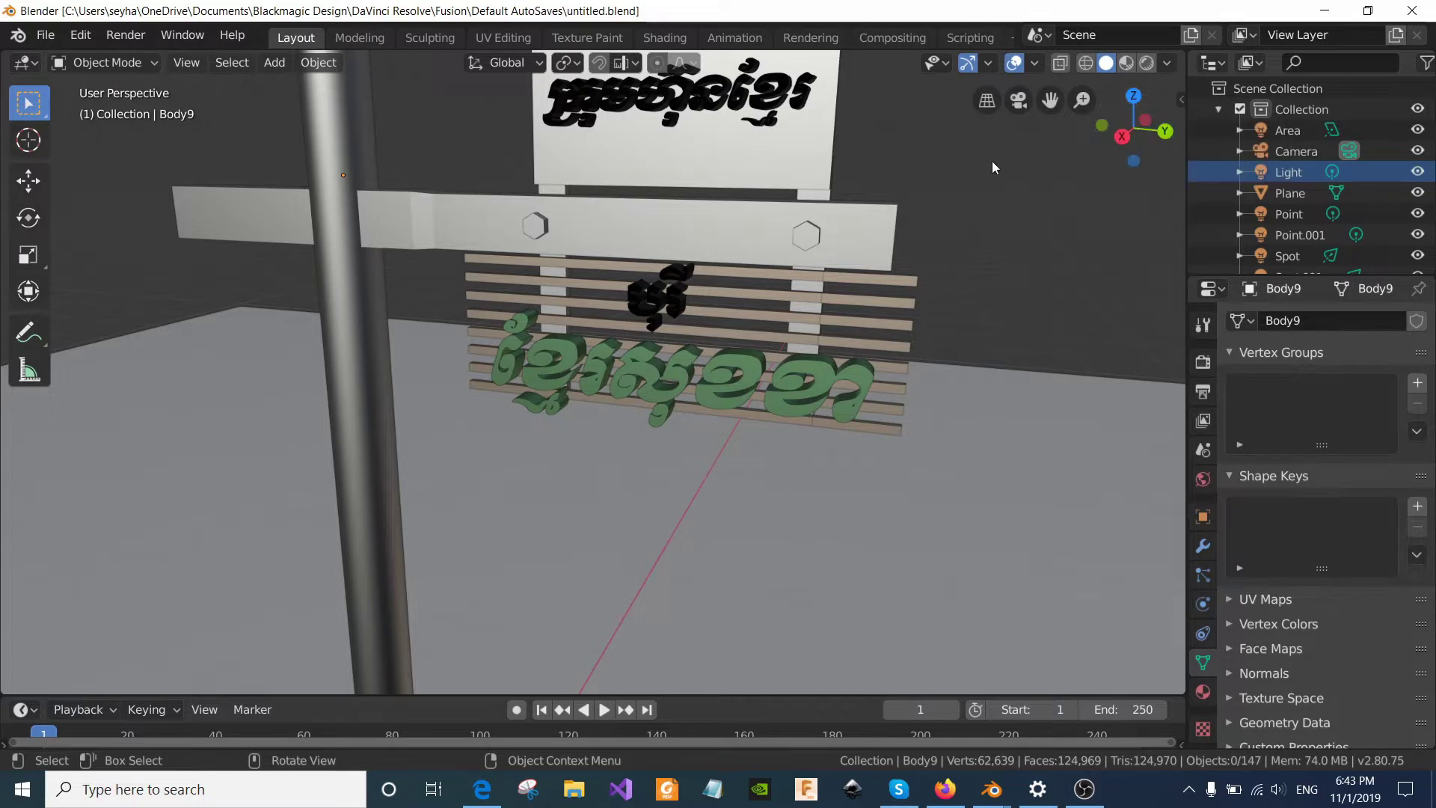
pyautogui.scroll(3, 675, 221)
pyautogui.scroll(-4, 674, 221)
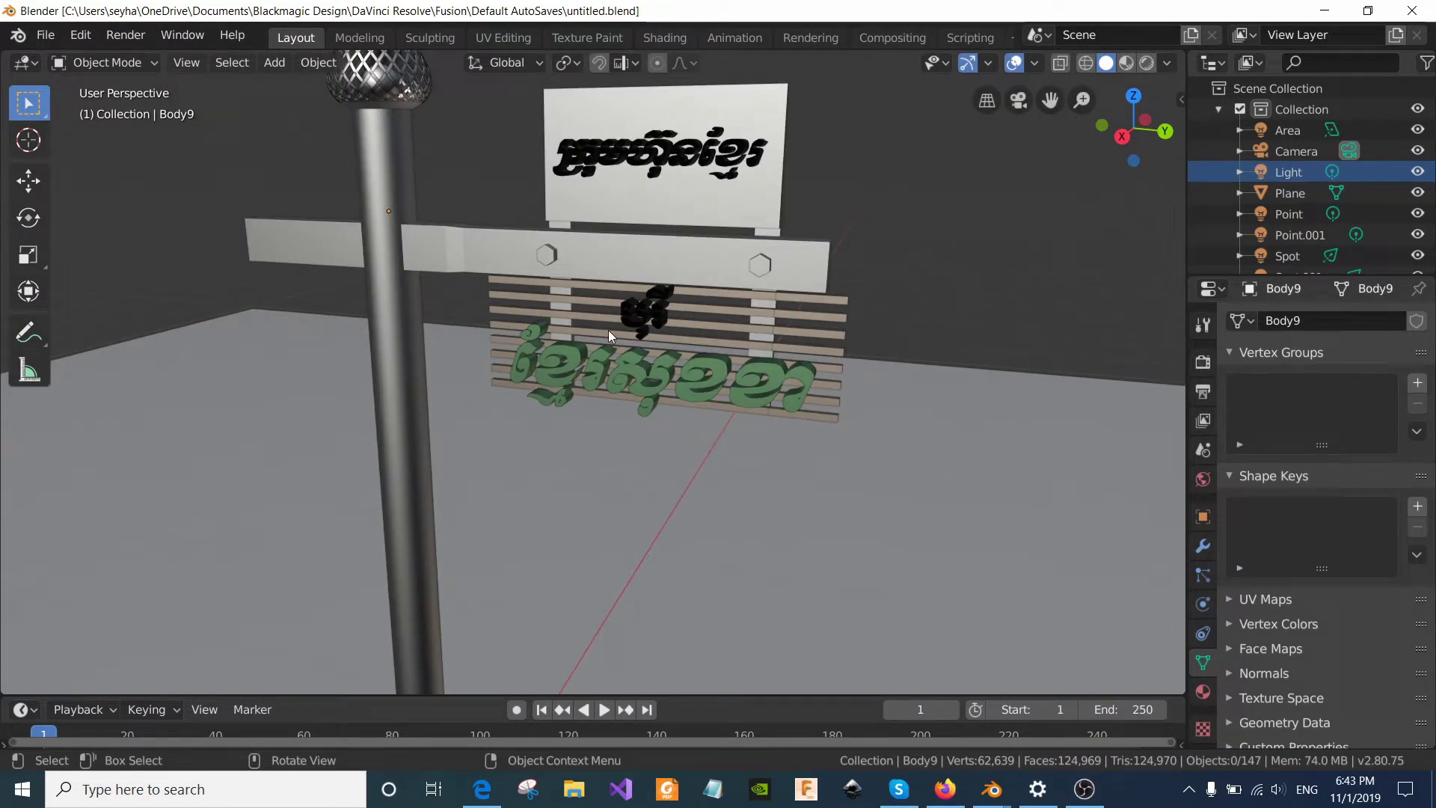
pyautogui.scroll(2, 578, 329)
pyautogui.scroll(-2, 578, 329)
pyautogui.scroll(-2, 577, 329)
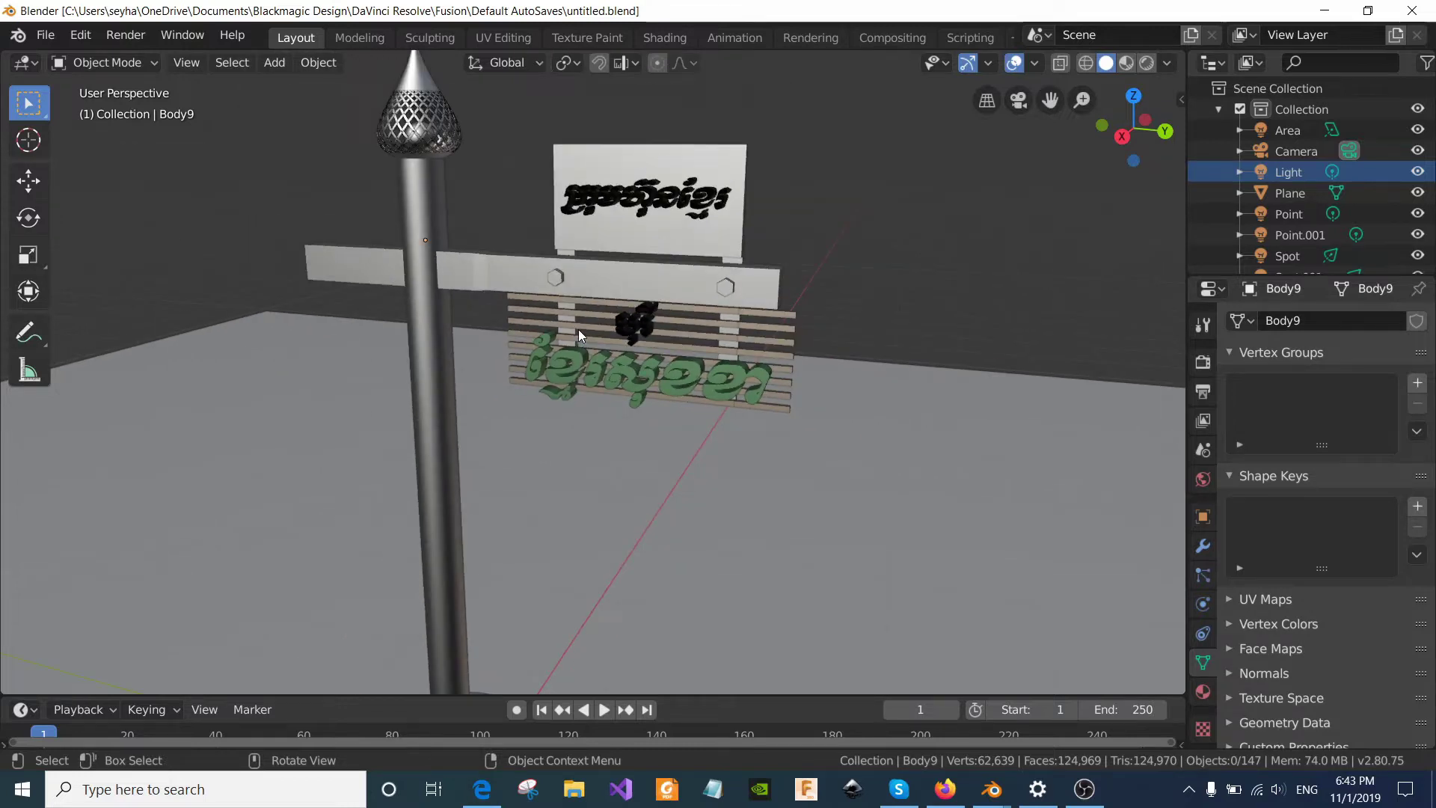
pyautogui.scroll(4, 576, 329)
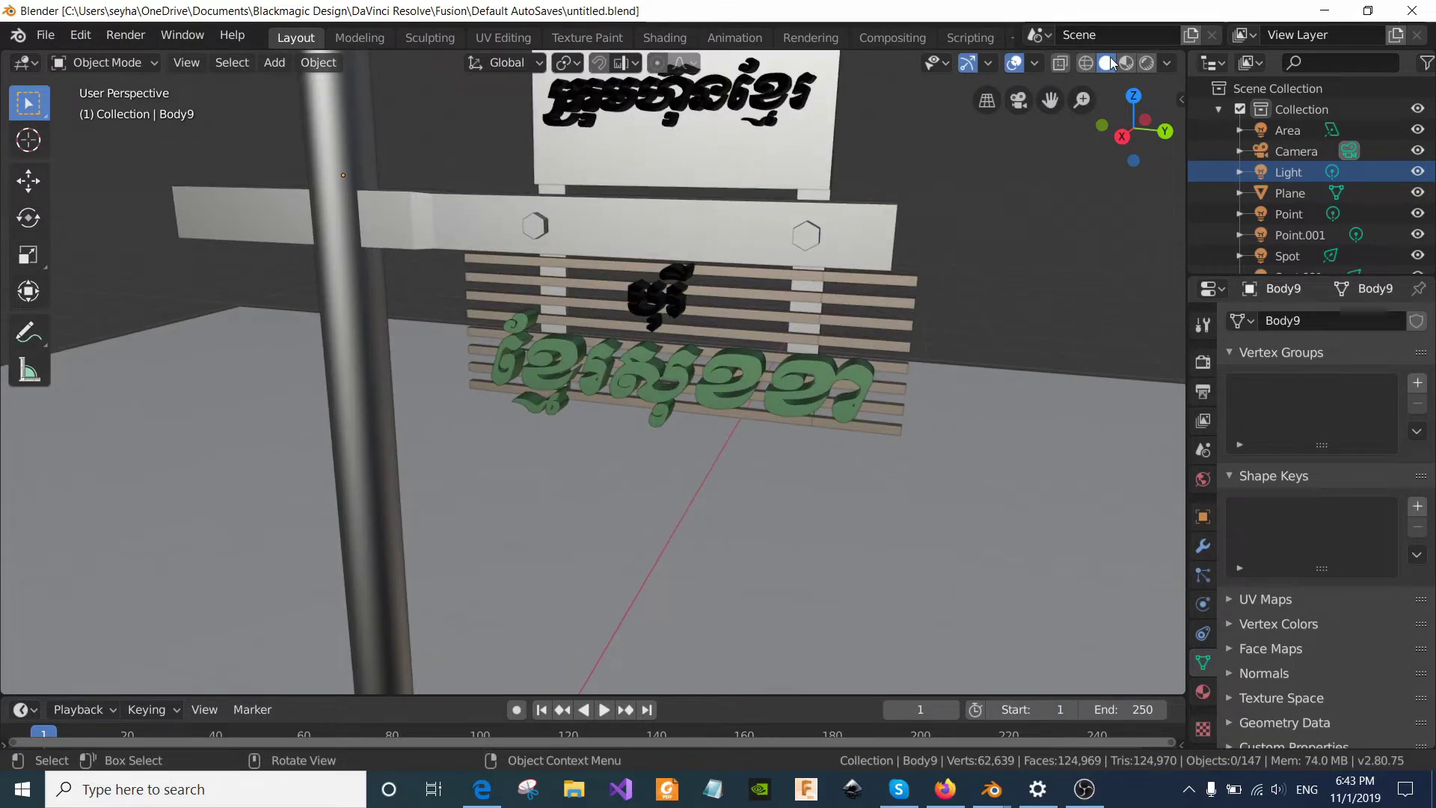
pyautogui.scroll(2, 575, 303)
pyautogui.scroll(2, 576, 303)
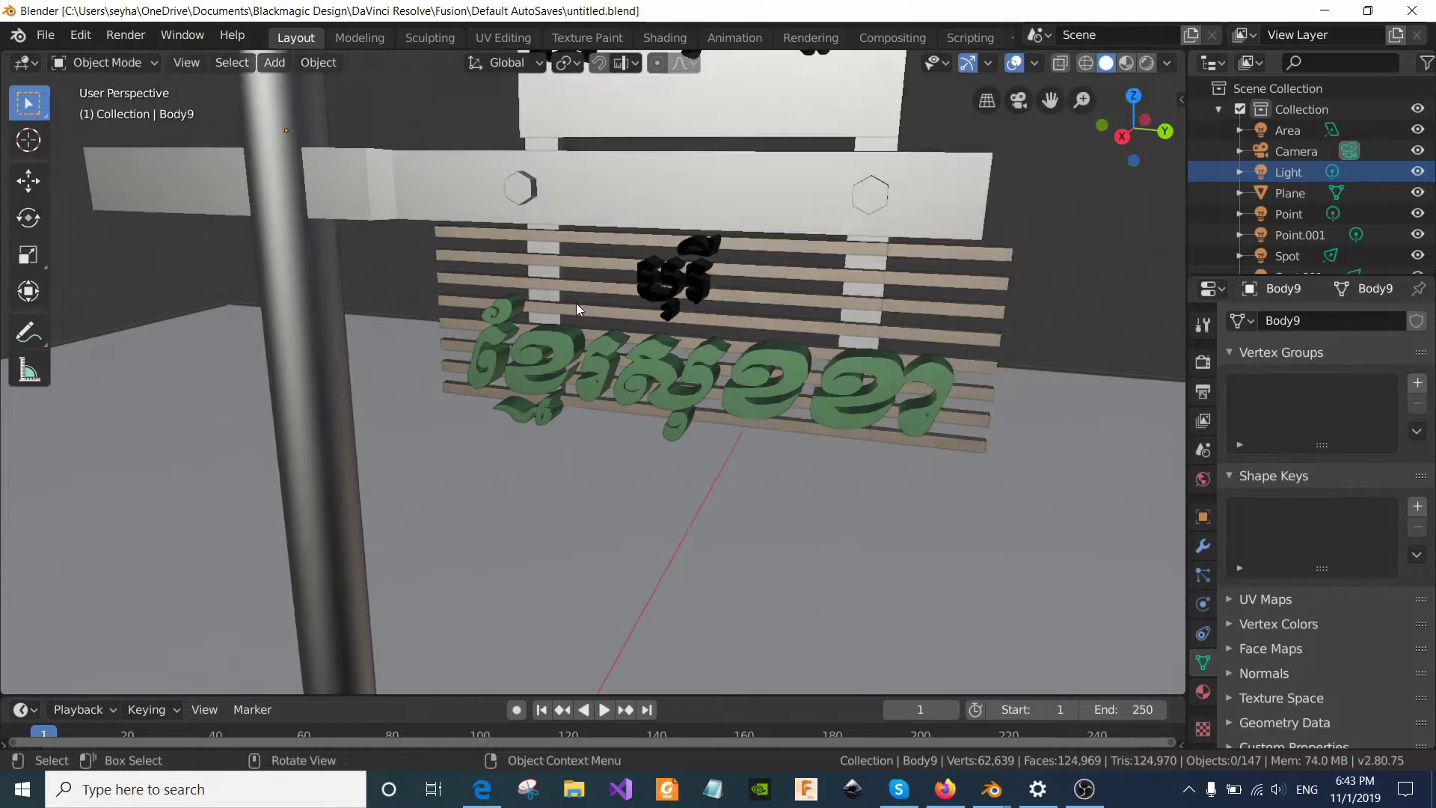
pyautogui.scroll(-4, 574, 306)
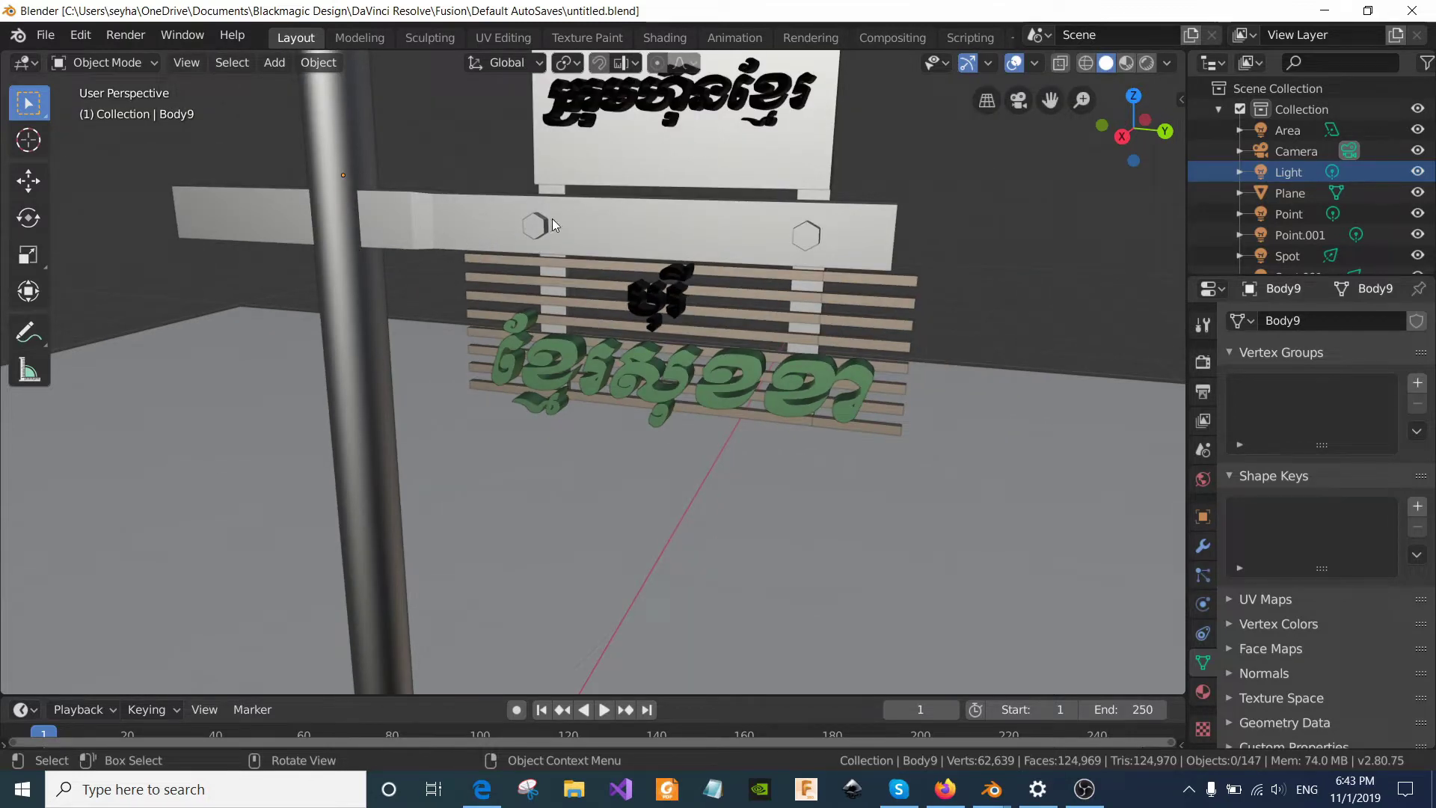
pyautogui.moveTo(1134, 127); pyautogui.dragTo(1107, 142)
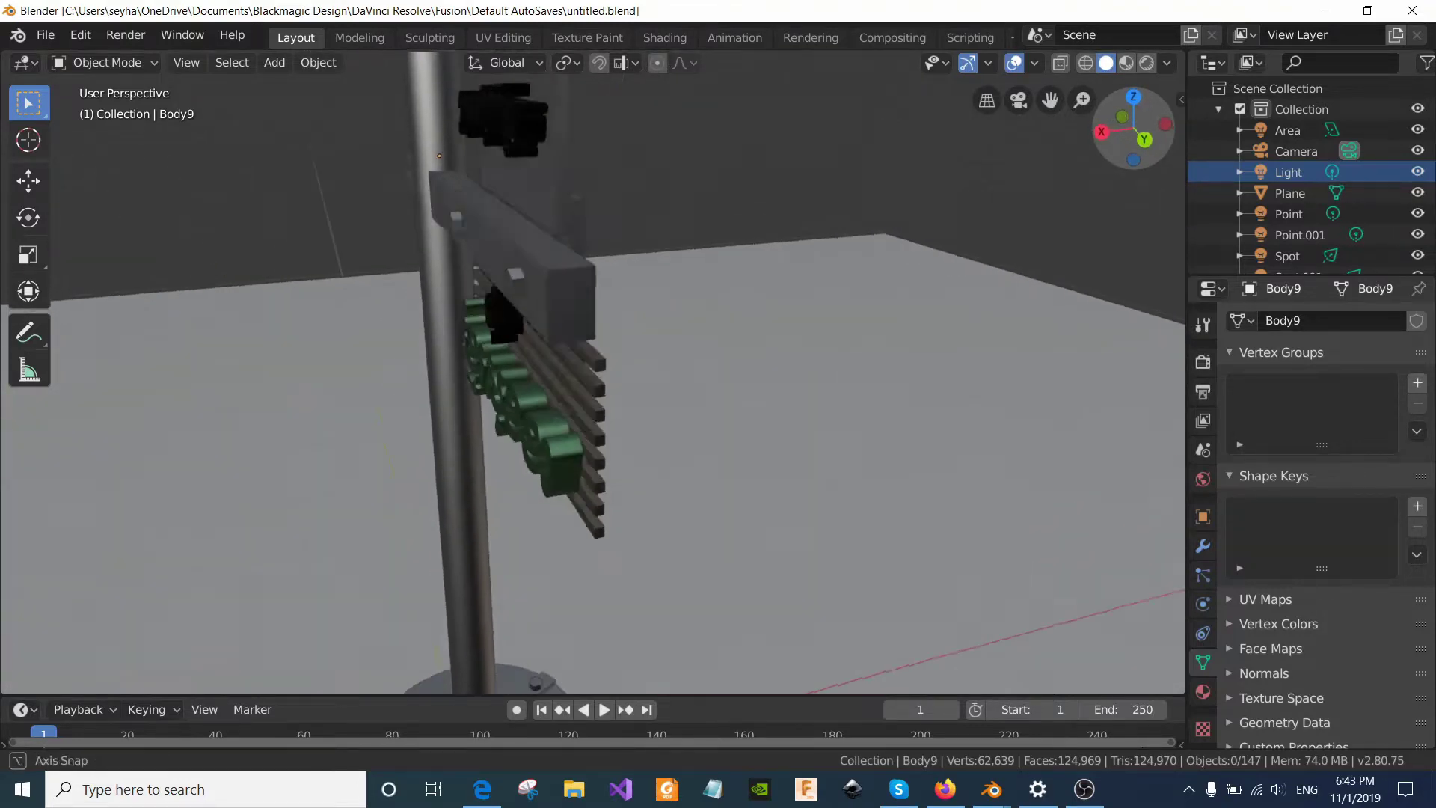
pyautogui.moveTo(1107, 143); pyautogui.dragTo(711, 345)
pyautogui.scroll(-5, 554, 377)
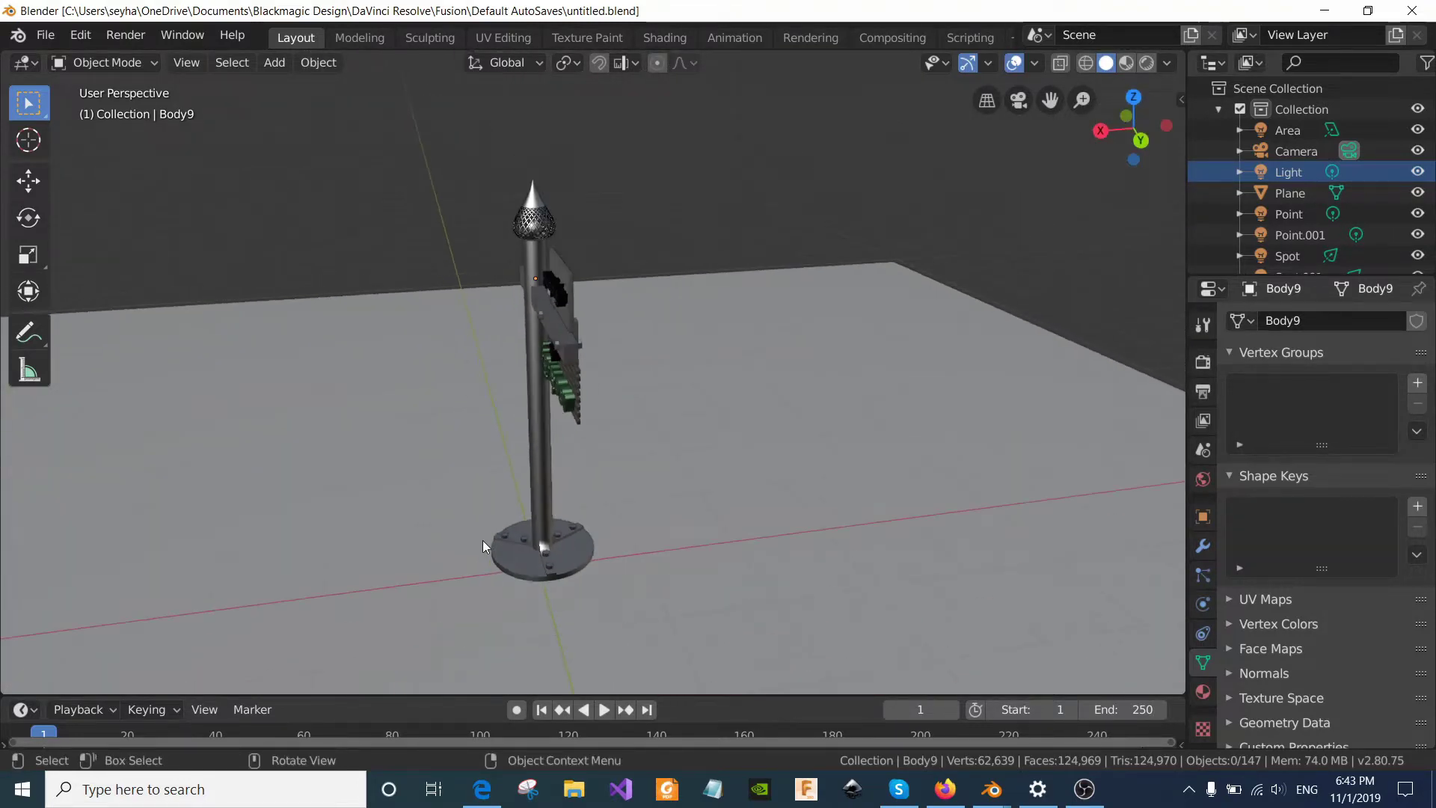
pyautogui.click(540, 555)
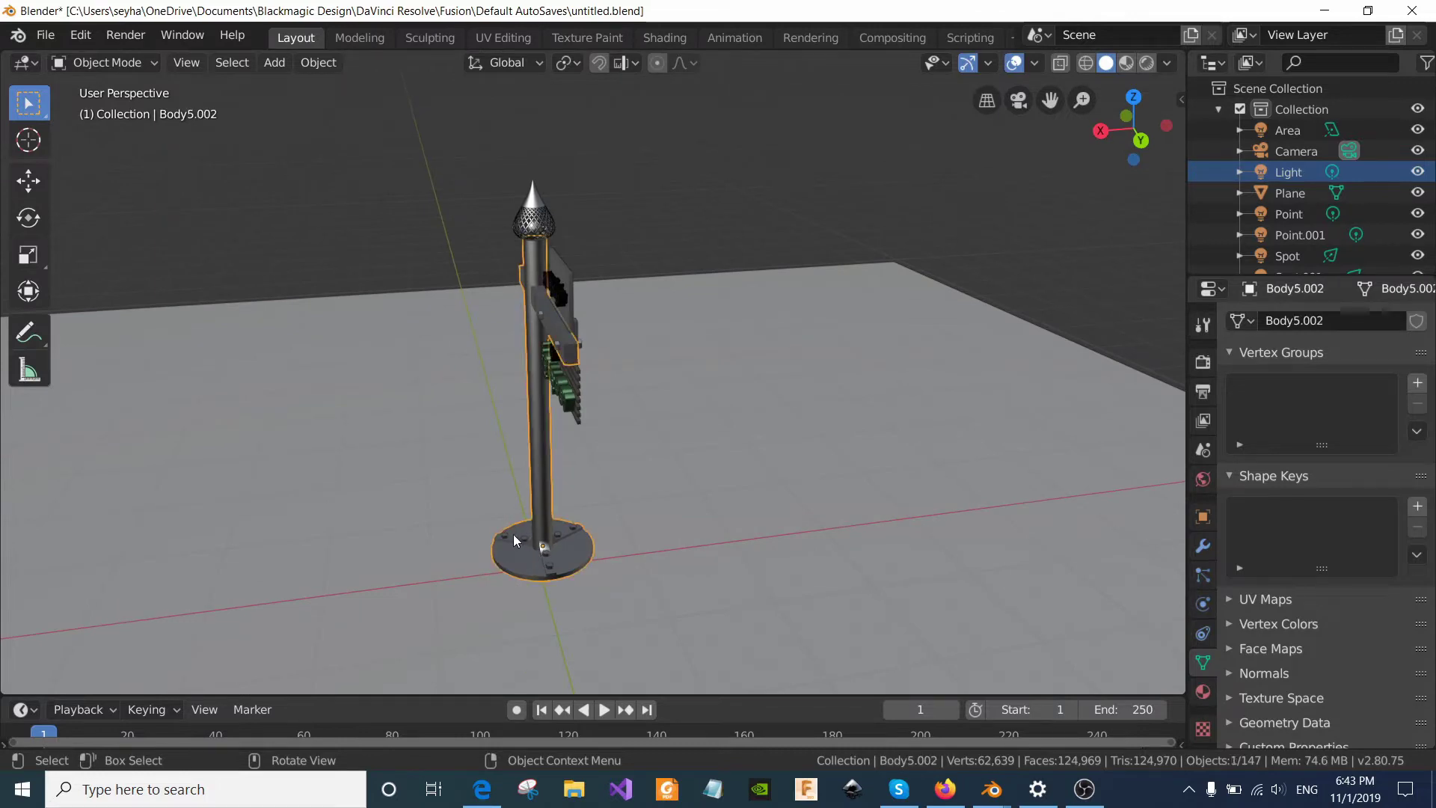
pyautogui.scroll(2, 581, 462)
pyautogui.scroll(2, 582, 462)
pyautogui.scroll(-2, 583, 466)
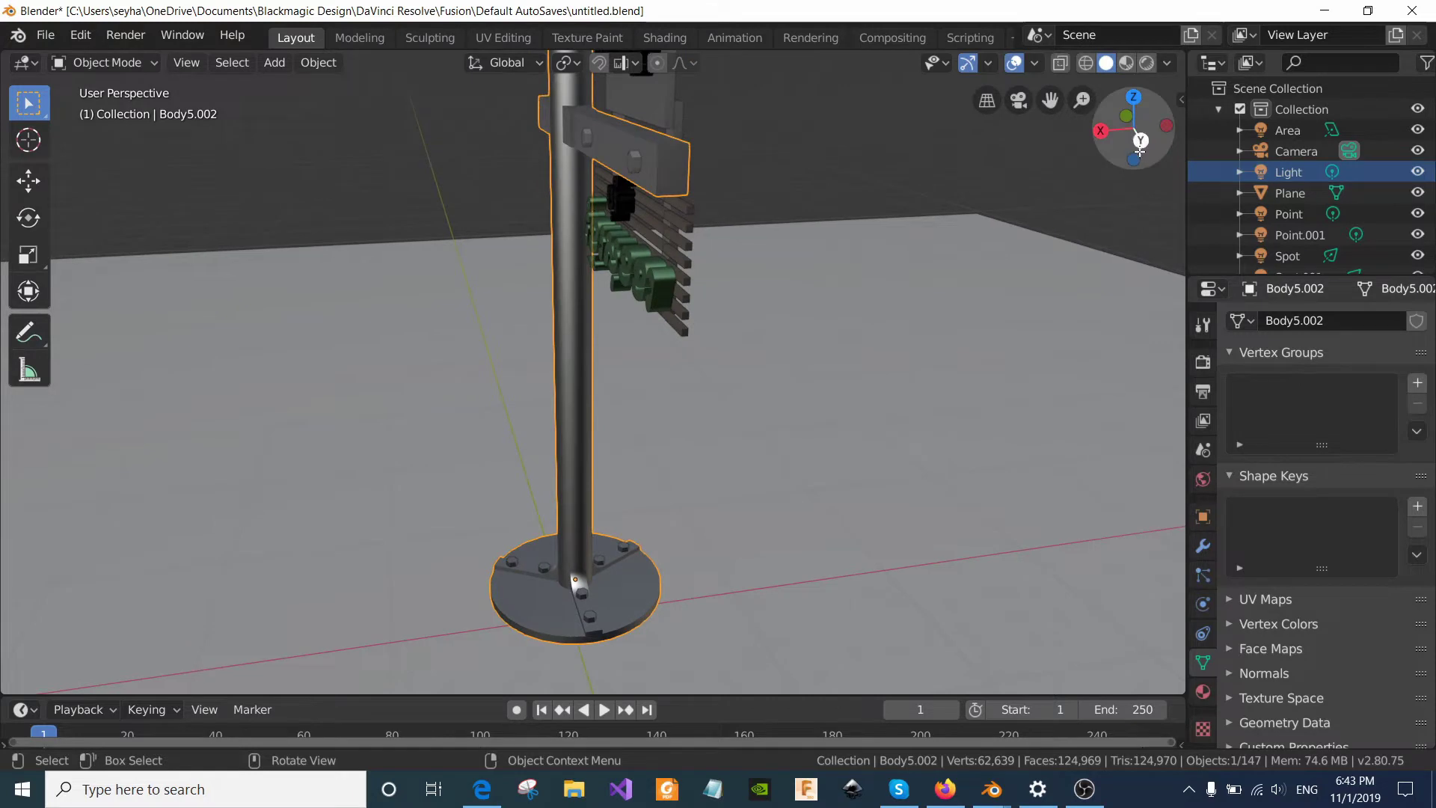
pyautogui.moveTo(1133, 128); pyautogui.dragTo(1147, 131)
pyautogui.moveTo(571, 579)
pyautogui.mouseDown(button='middle')
pyautogui.moveTo(531, 400)
pyautogui.moveTo(1006, 200)
pyautogui.mouseUp(button='middle')
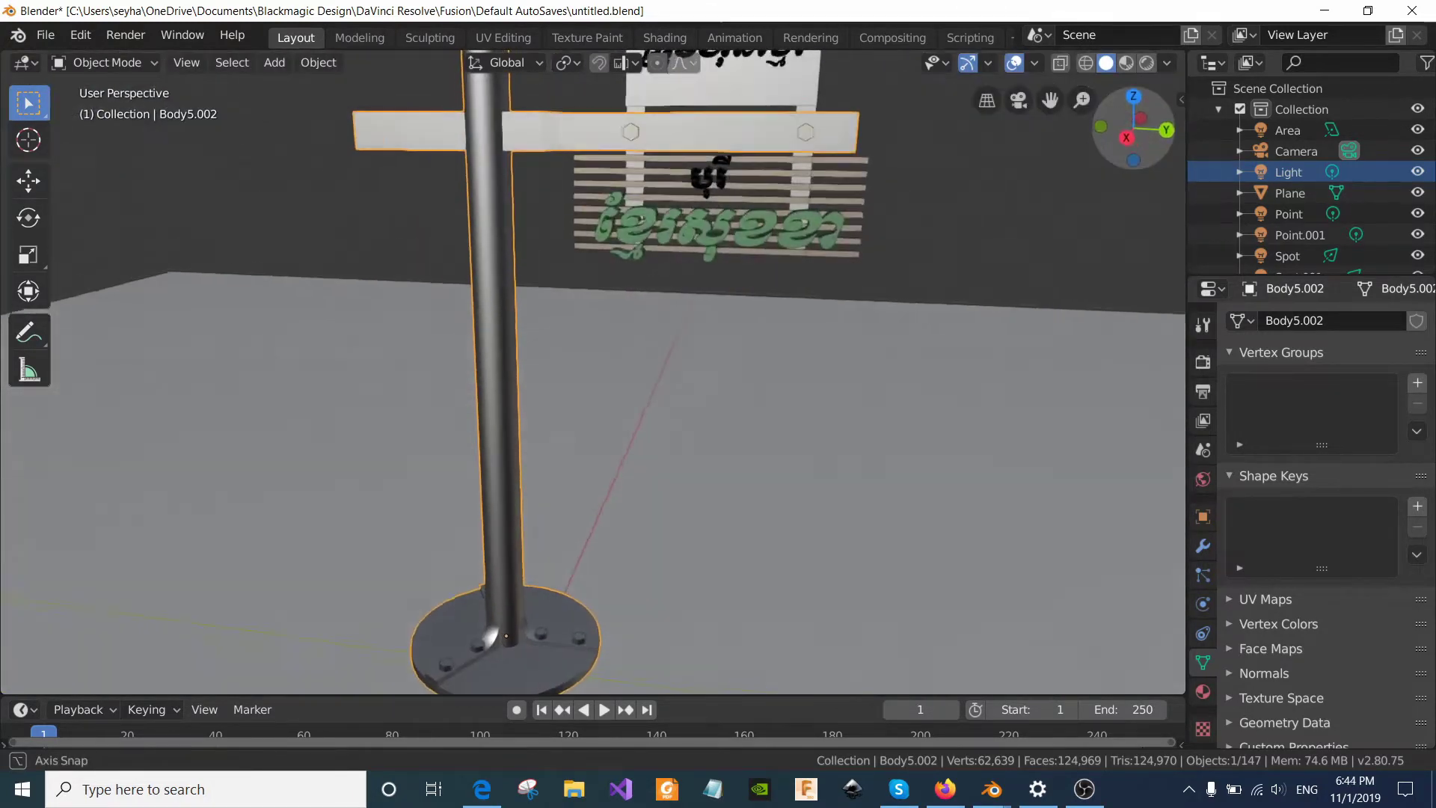
pyautogui.scroll(2, 532, 308)
pyautogui.scroll(-4, 532, 308)
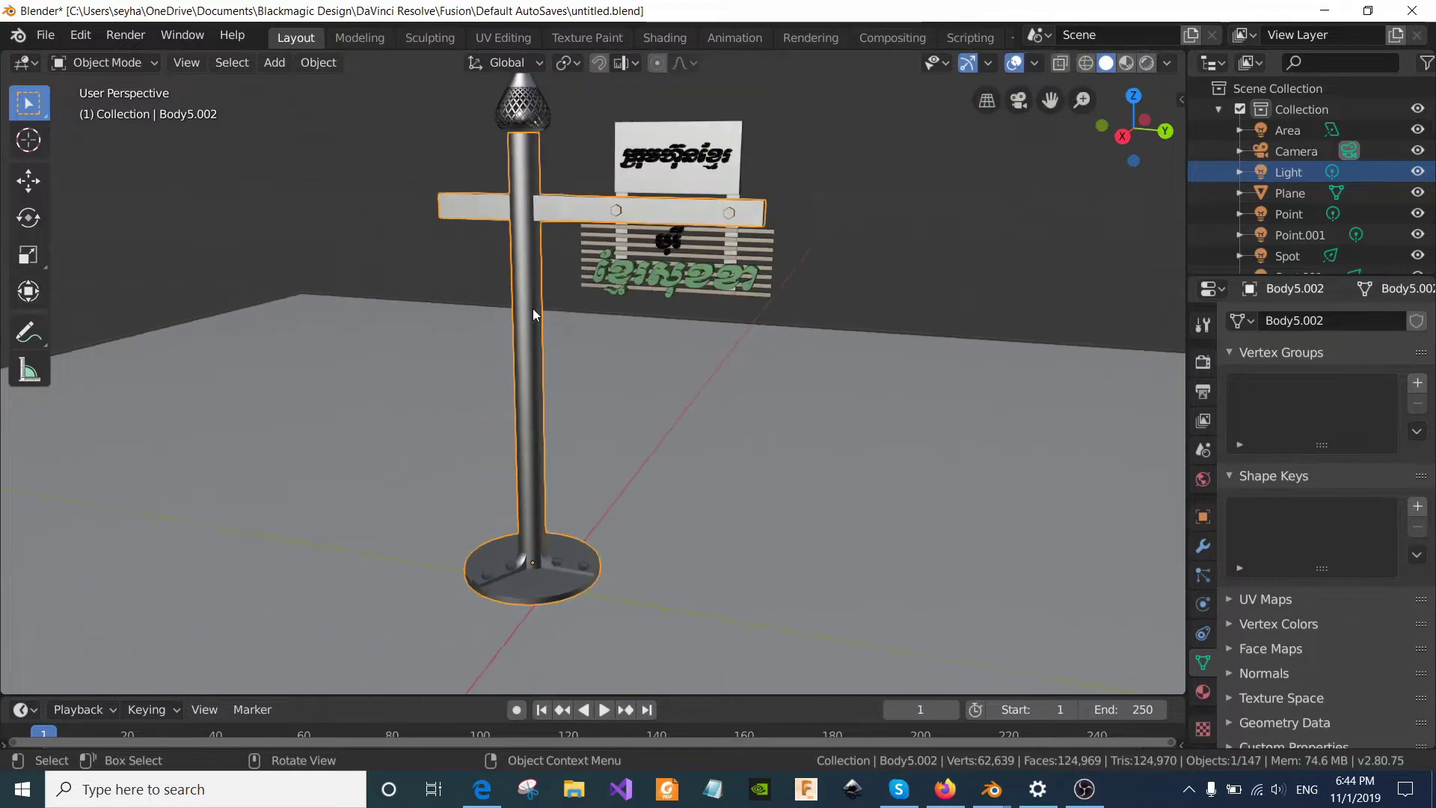
pyautogui.moveTo(1141, 126)
pyautogui.mouseDown()
pyautogui.moveTo(1099, 131)
pyautogui.moveTo(1115, 133)
pyautogui.mouseUp()
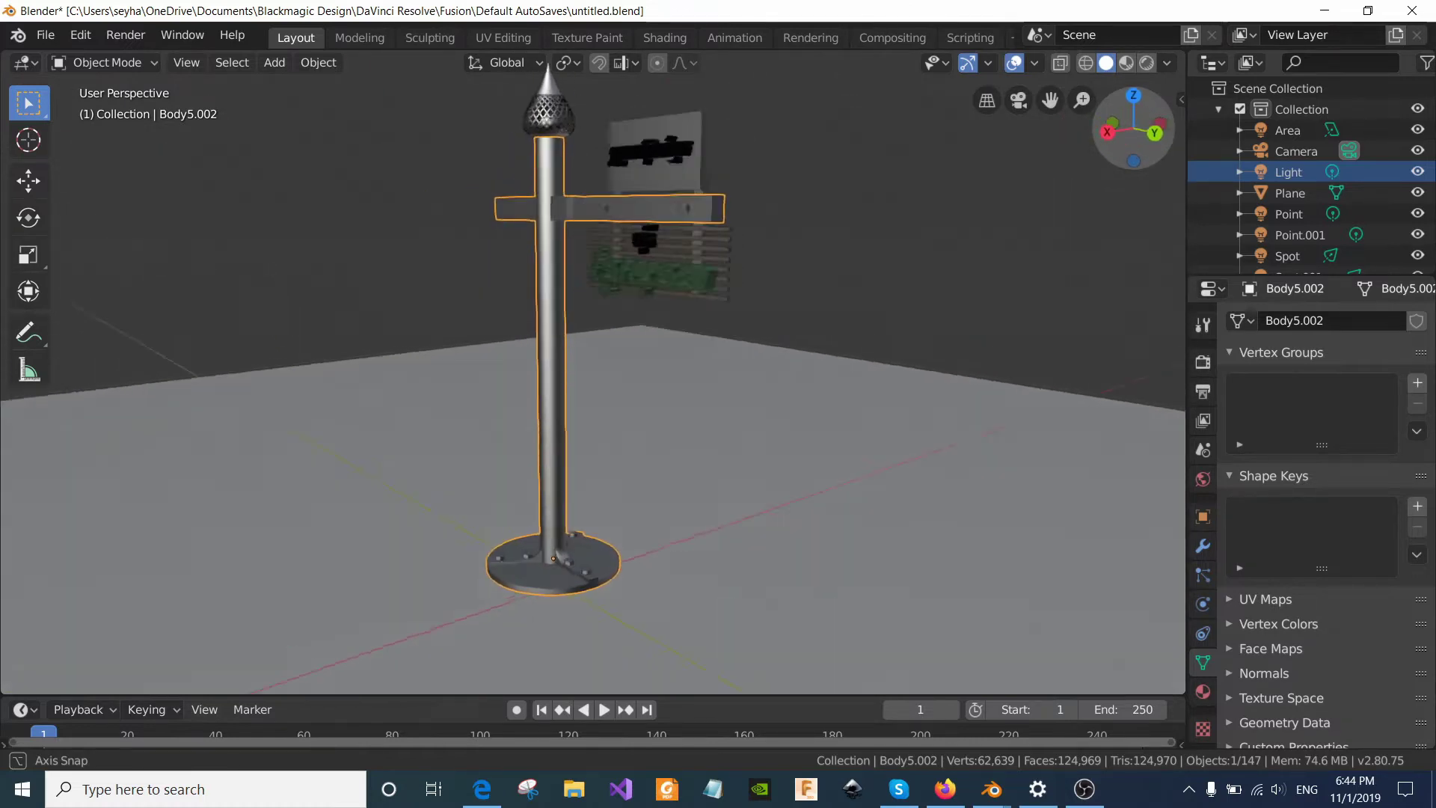
pyautogui.moveTo(1115, 133); pyautogui.dragTo(1122, 130)
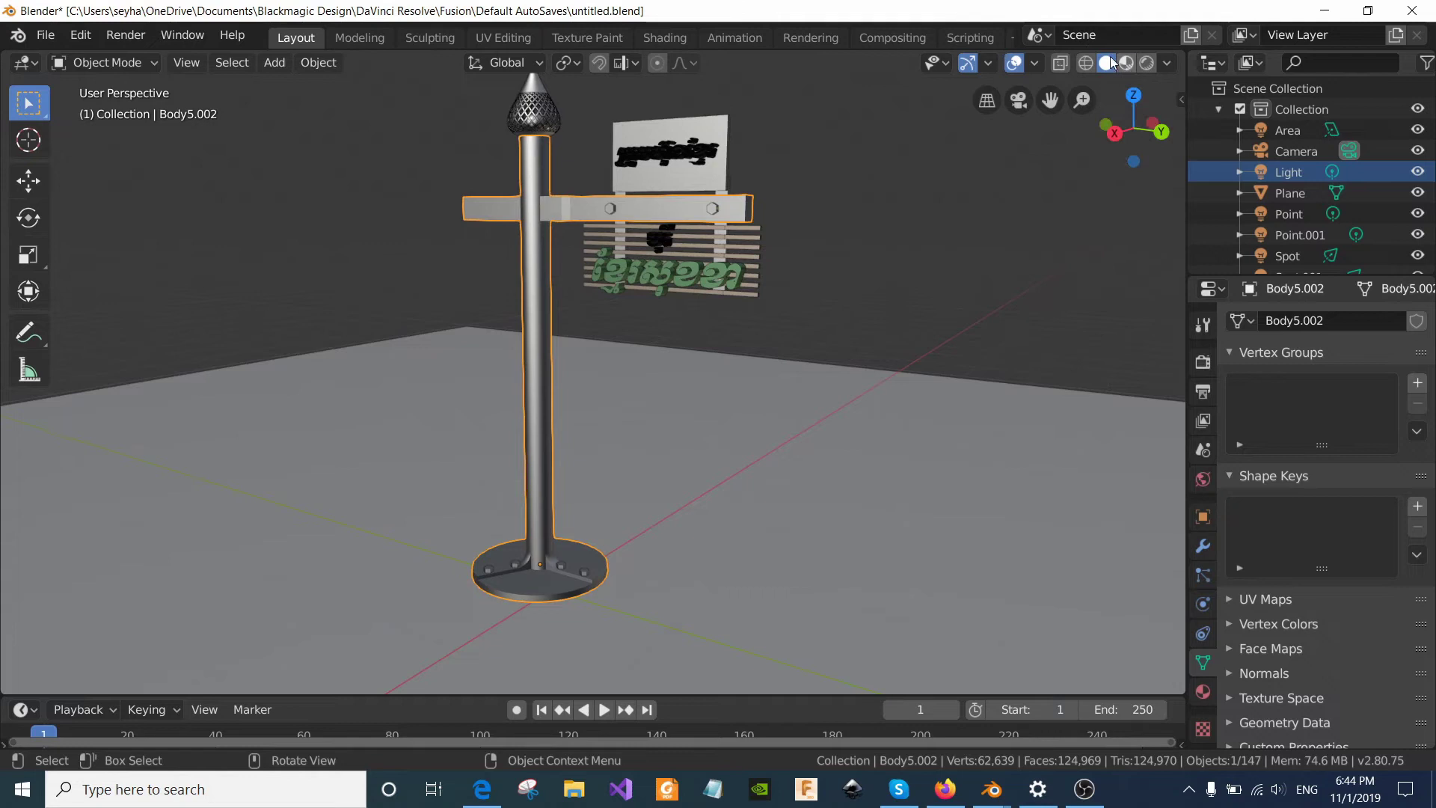
pyautogui.click(1113, 63)
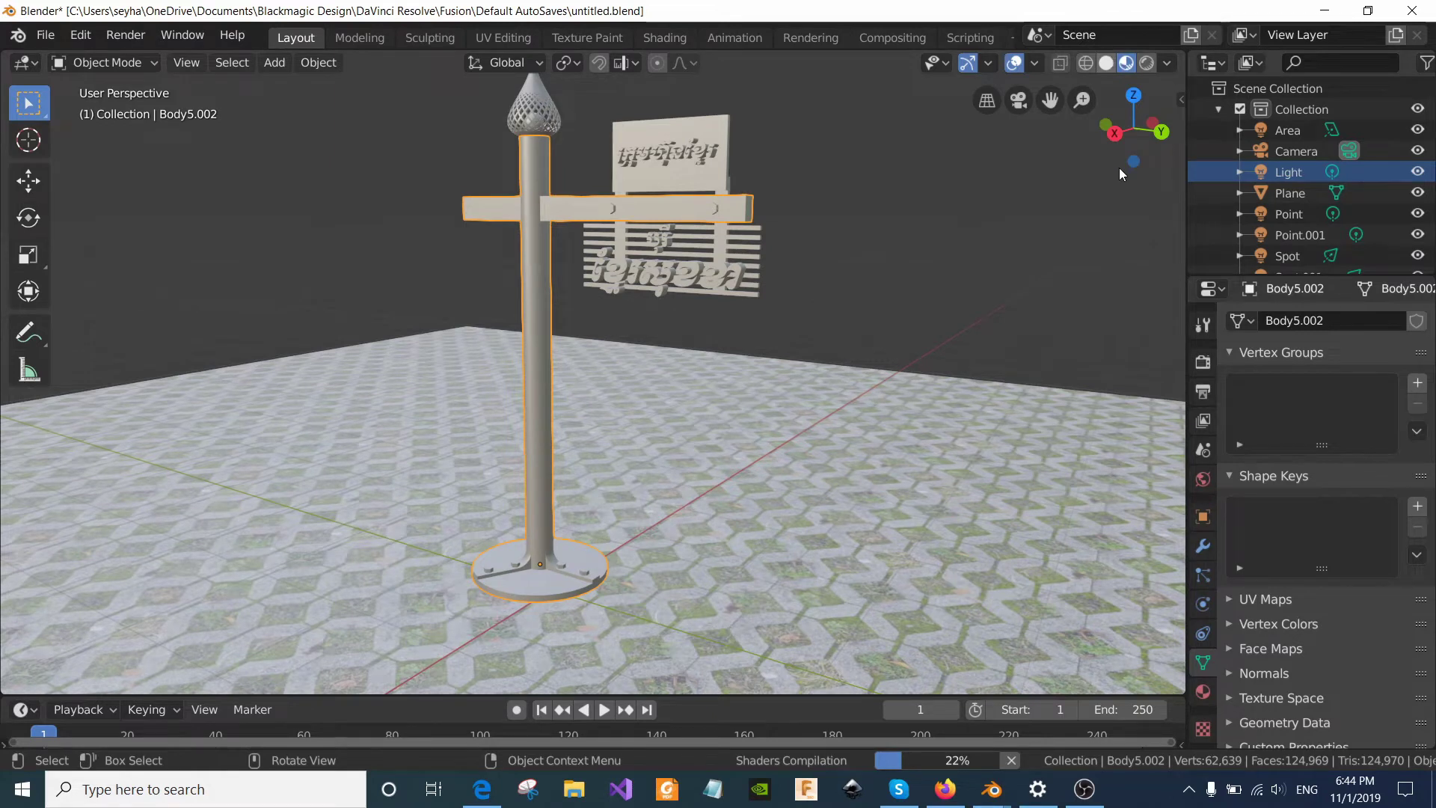
# Deselect all, orbit around the material-previewed signpost, then select the brick sign panel
pyautogui.click(1089, 175)
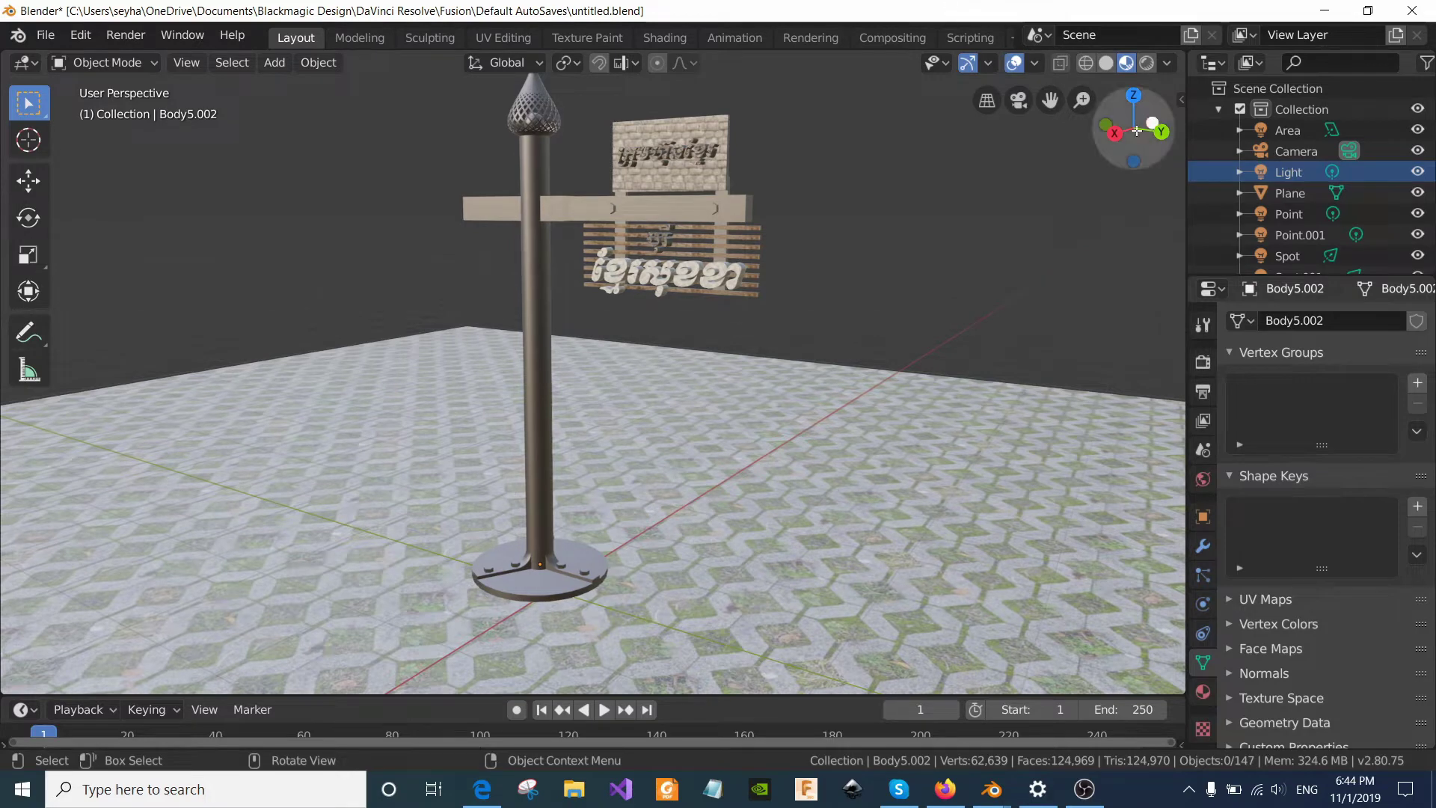
pyautogui.moveTo(1133, 130); pyautogui.dragTo(697, 263)
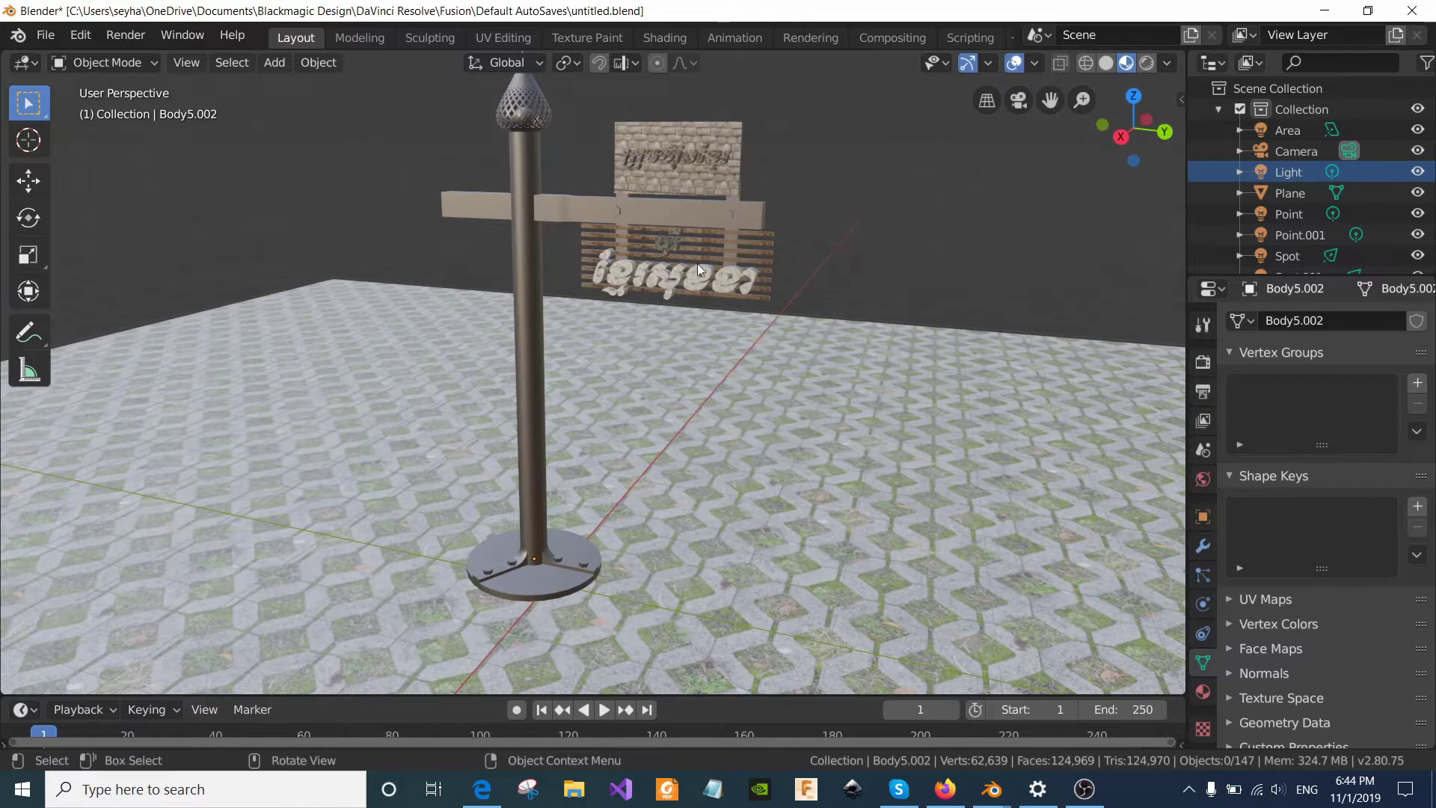
pyautogui.scroll(2, 694, 263)
pyautogui.scroll(-3, 694, 264)
pyautogui.moveTo(1132, 131); pyautogui.dragTo(1138, 135)
pyautogui.scroll(2, 767, 165)
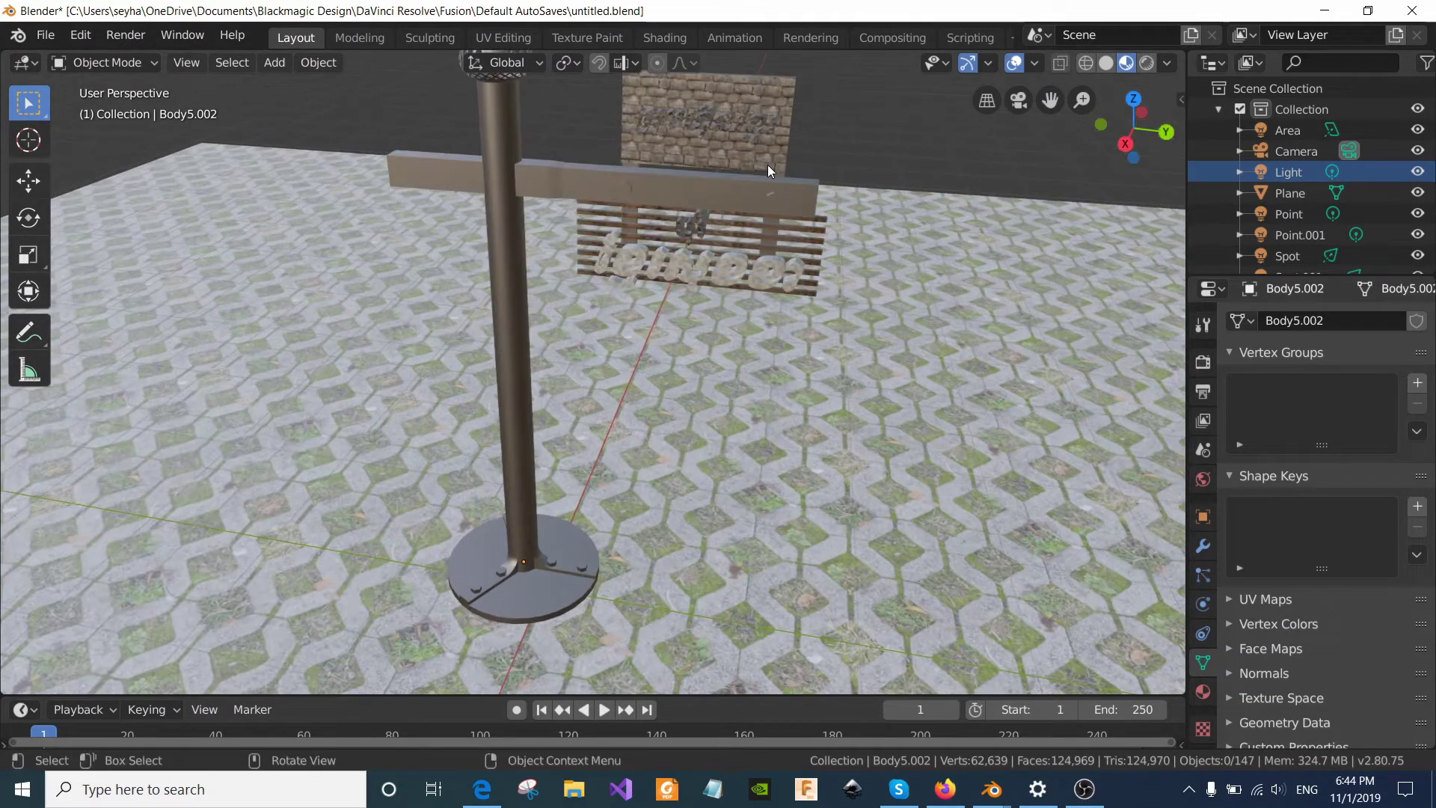
pyautogui.click(749, 133)
pyautogui.click(755, 149)
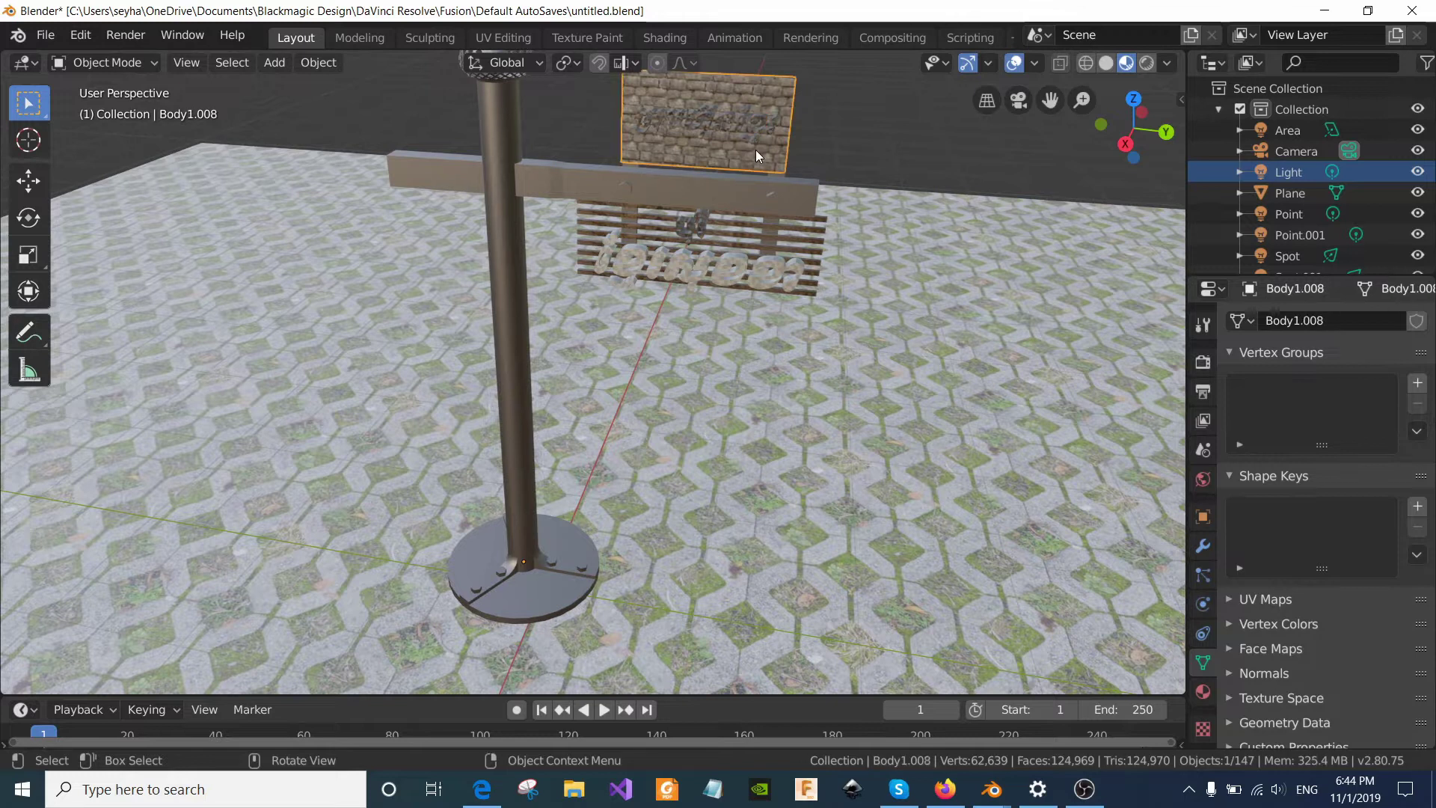
pyautogui.press('KP_Decimal')
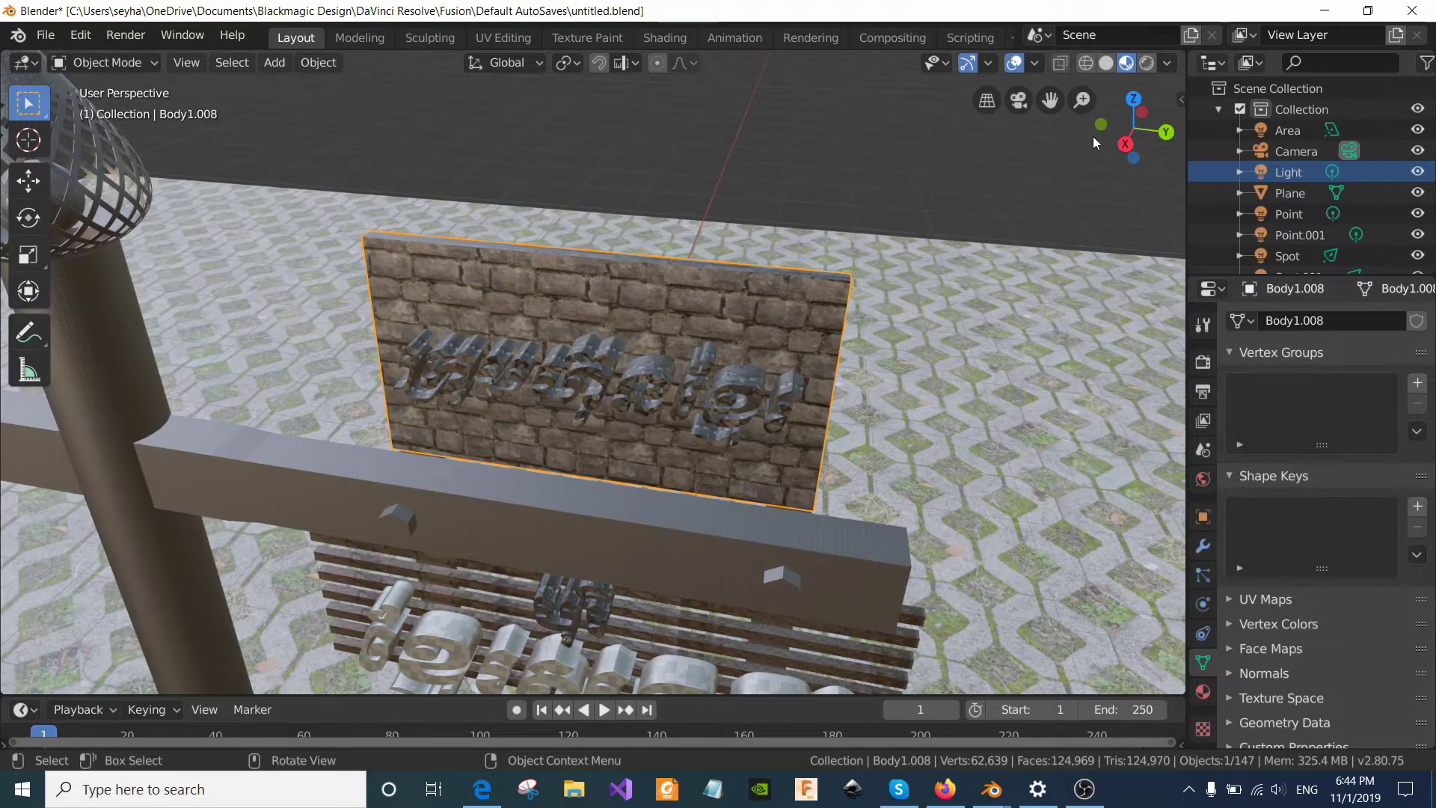
pyautogui.moveTo(1134, 128); pyautogui.dragTo(605, 382)
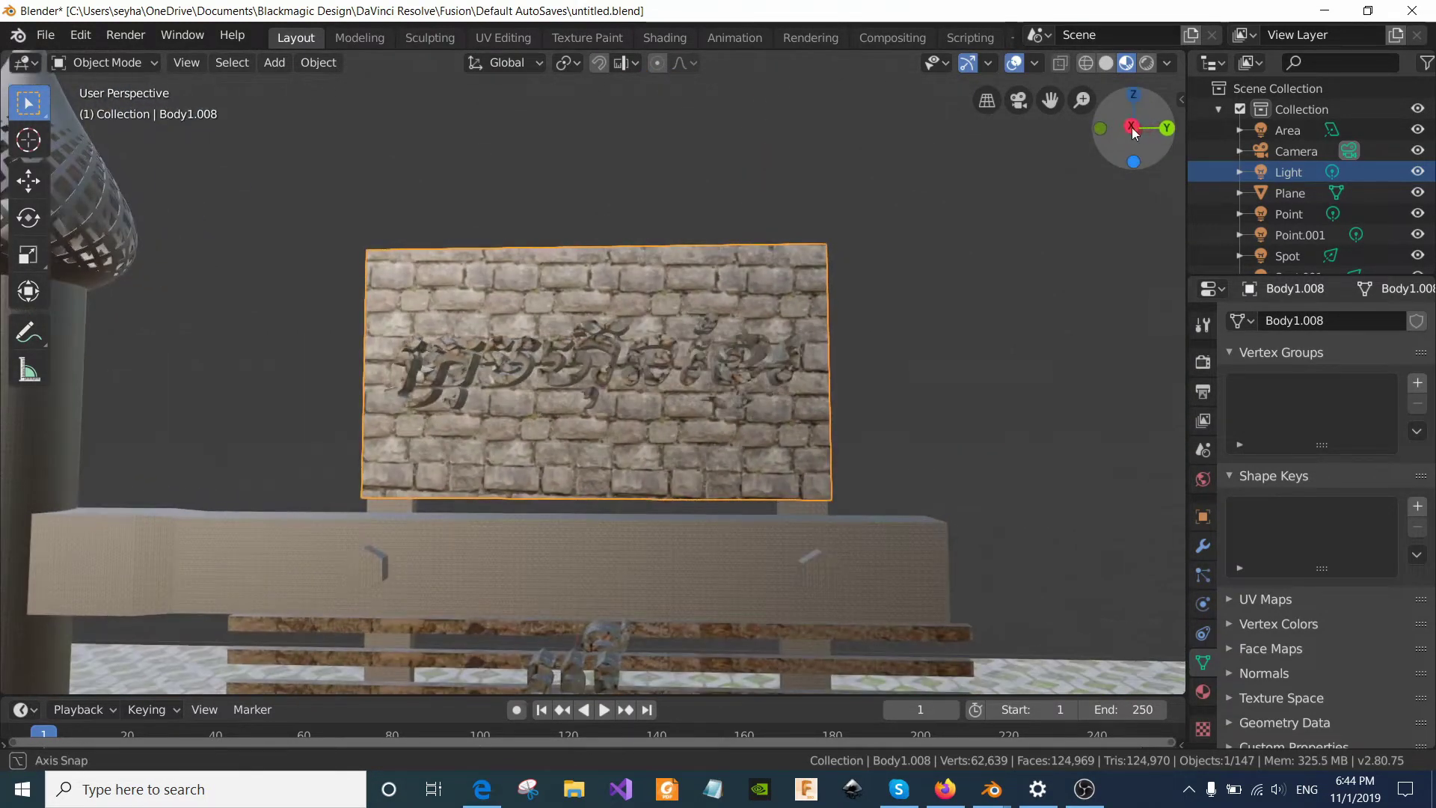
pyautogui.scroll(-3, 555, 375)
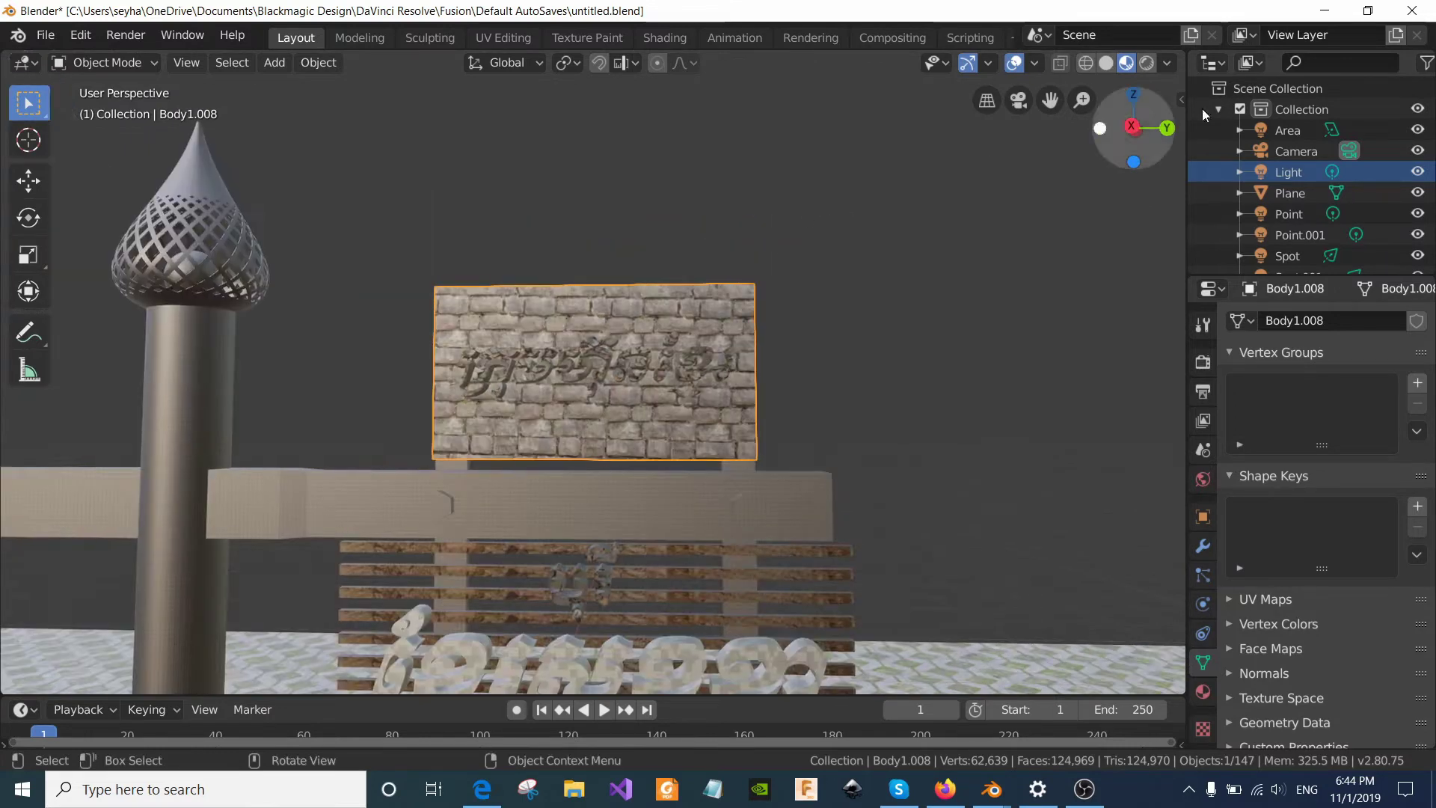
pyautogui.moveTo(1148, 108); pyautogui.dragTo(572, 304)
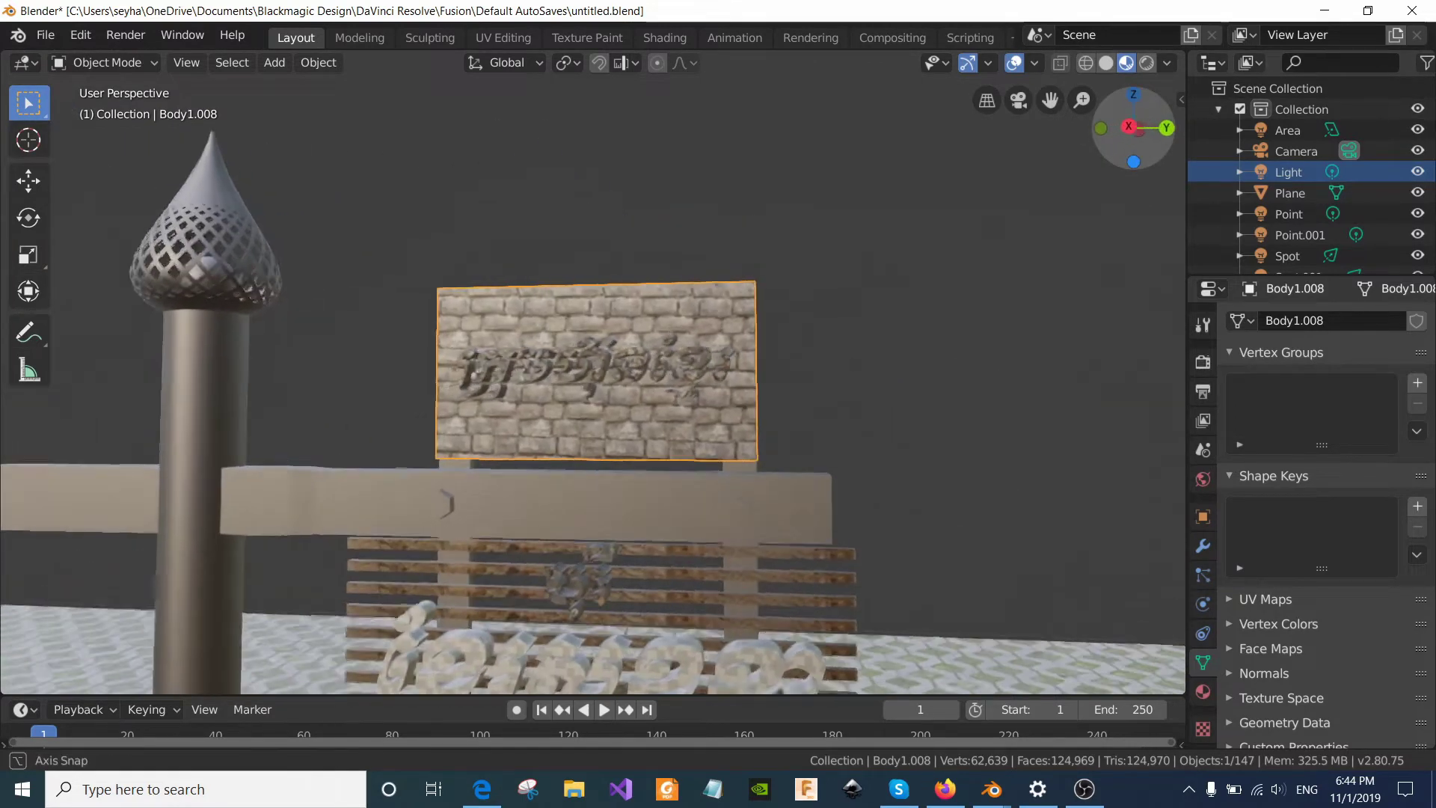
pyautogui.scroll(-1, 571, 304)
pyautogui.scroll(-1, 588, 342)
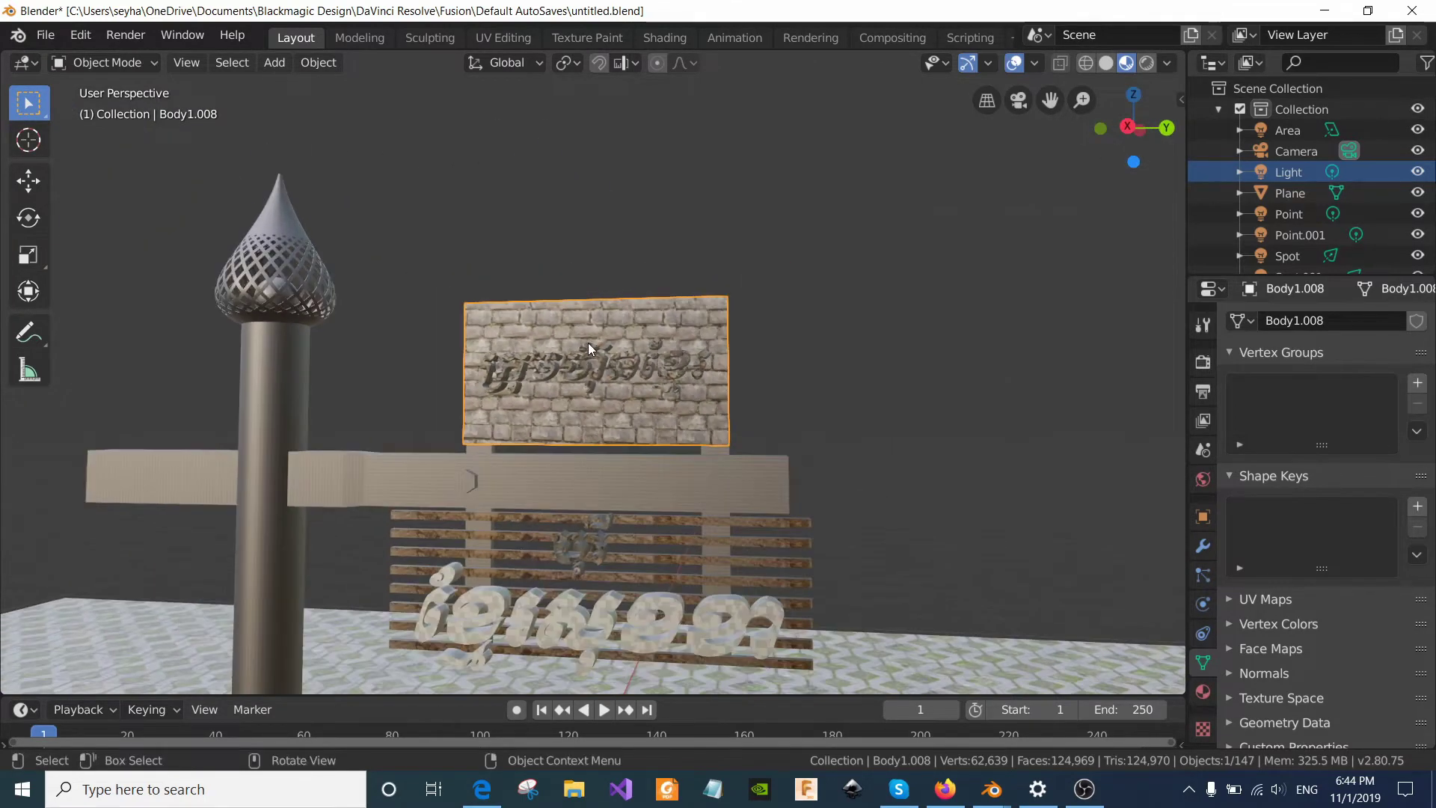
pyautogui.click(679, 538)
pyautogui.scroll(1, 645, 516)
pyautogui.scroll(2, 645, 513)
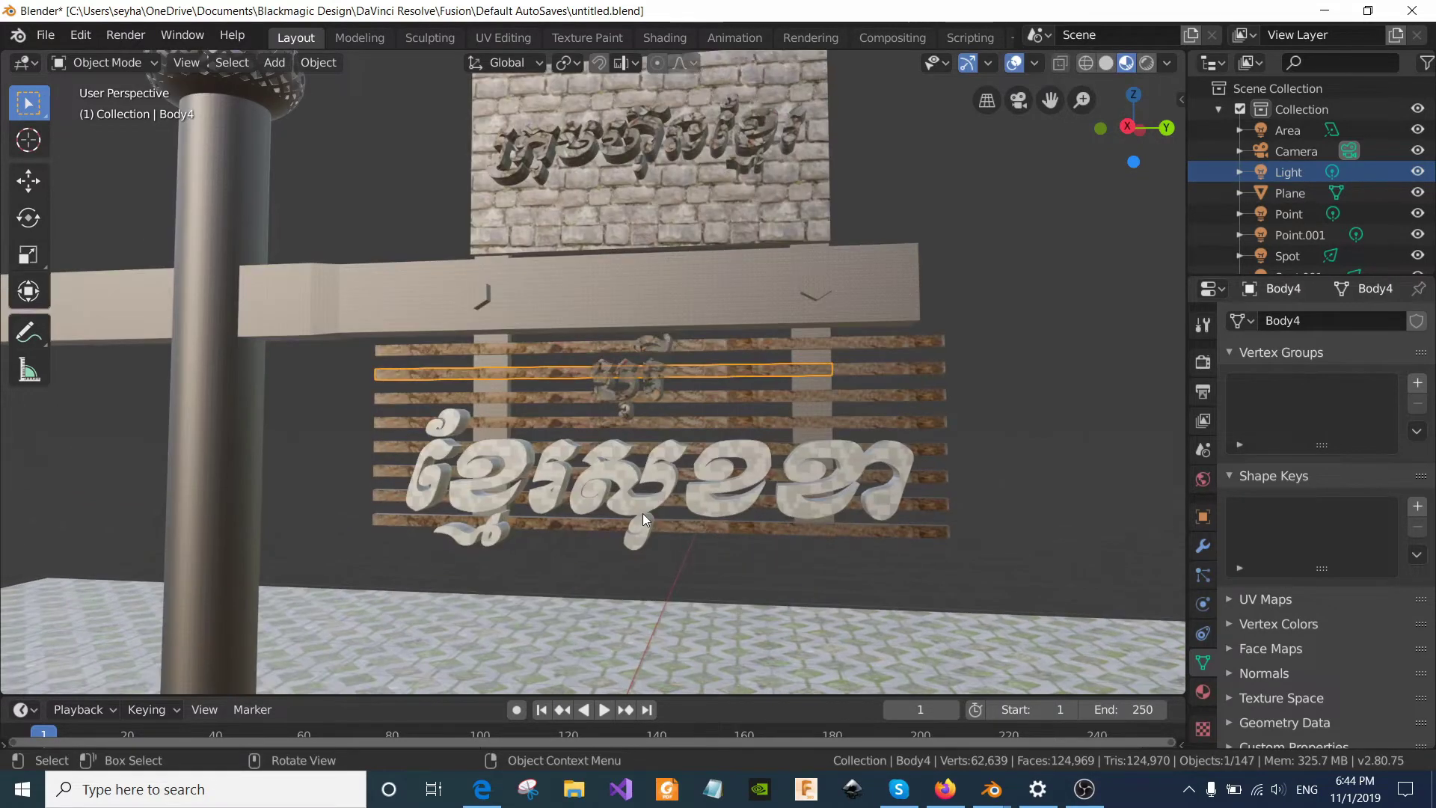
pyautogui.moveTo(1133, 147); pyautogui.dragTo(1141, 143)
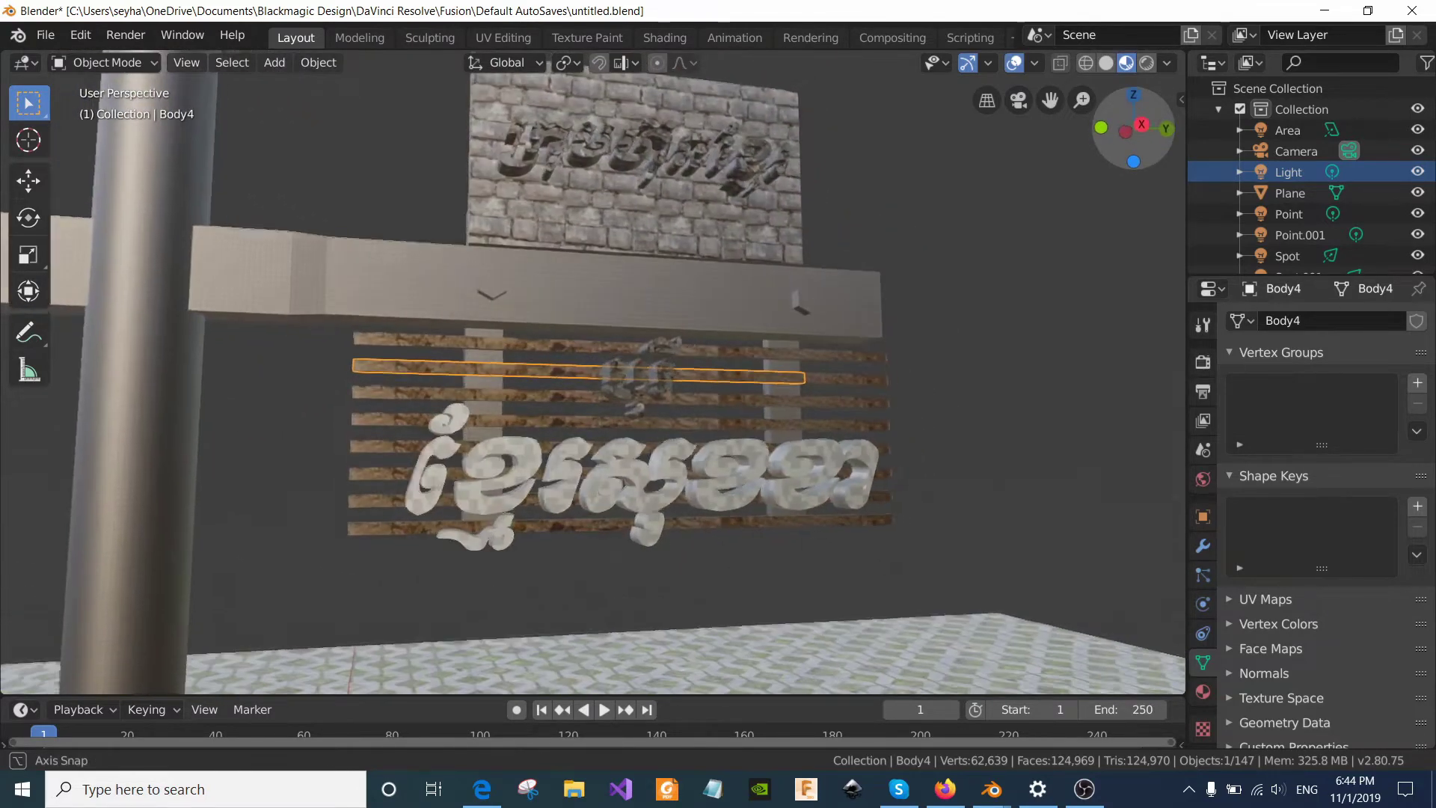
pyautogui.moveTo(630, 201); pyautogui.dragTo(650, 201, button='middle')
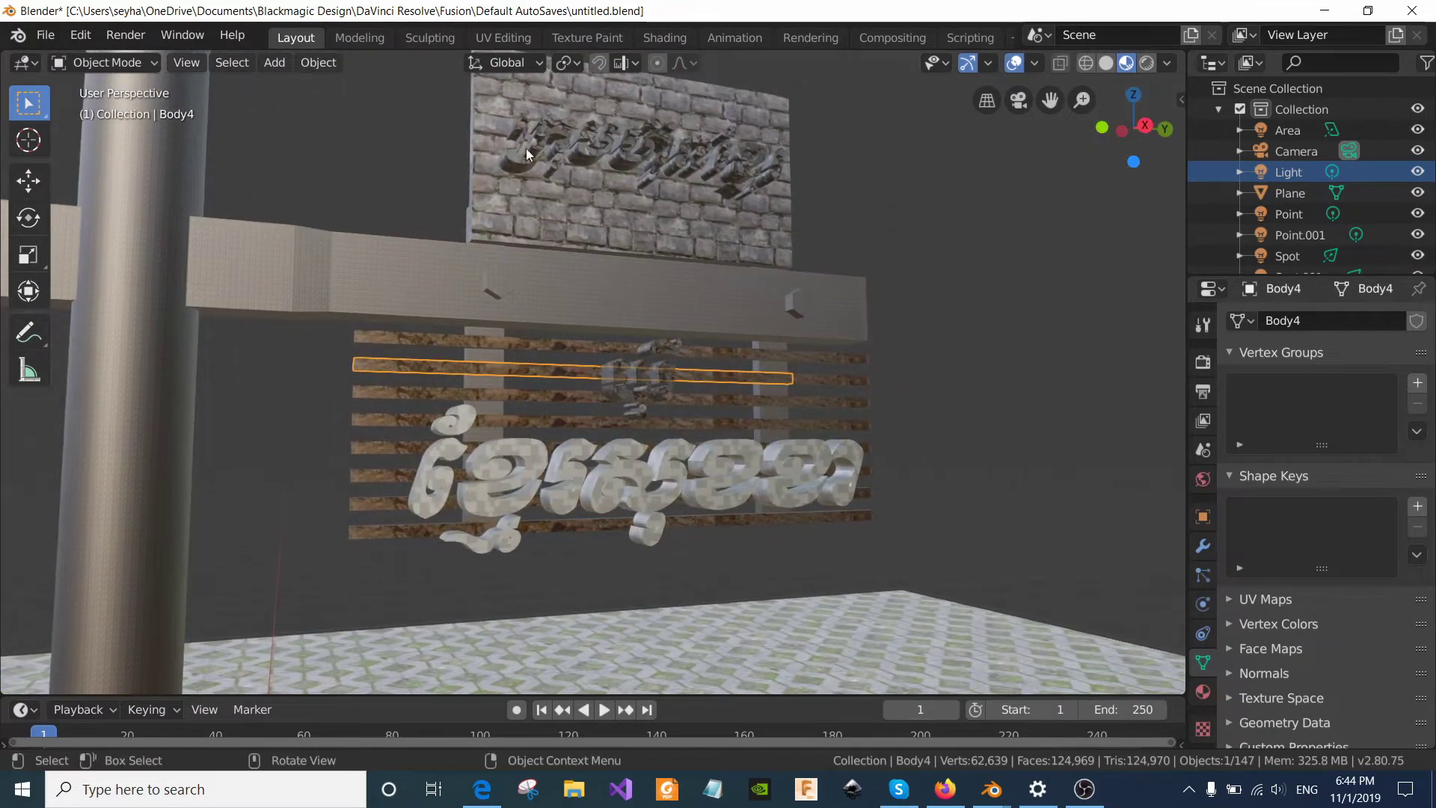
pyautogui.moveTo(1103, 127); pyautogui.dragTo(541, 187)
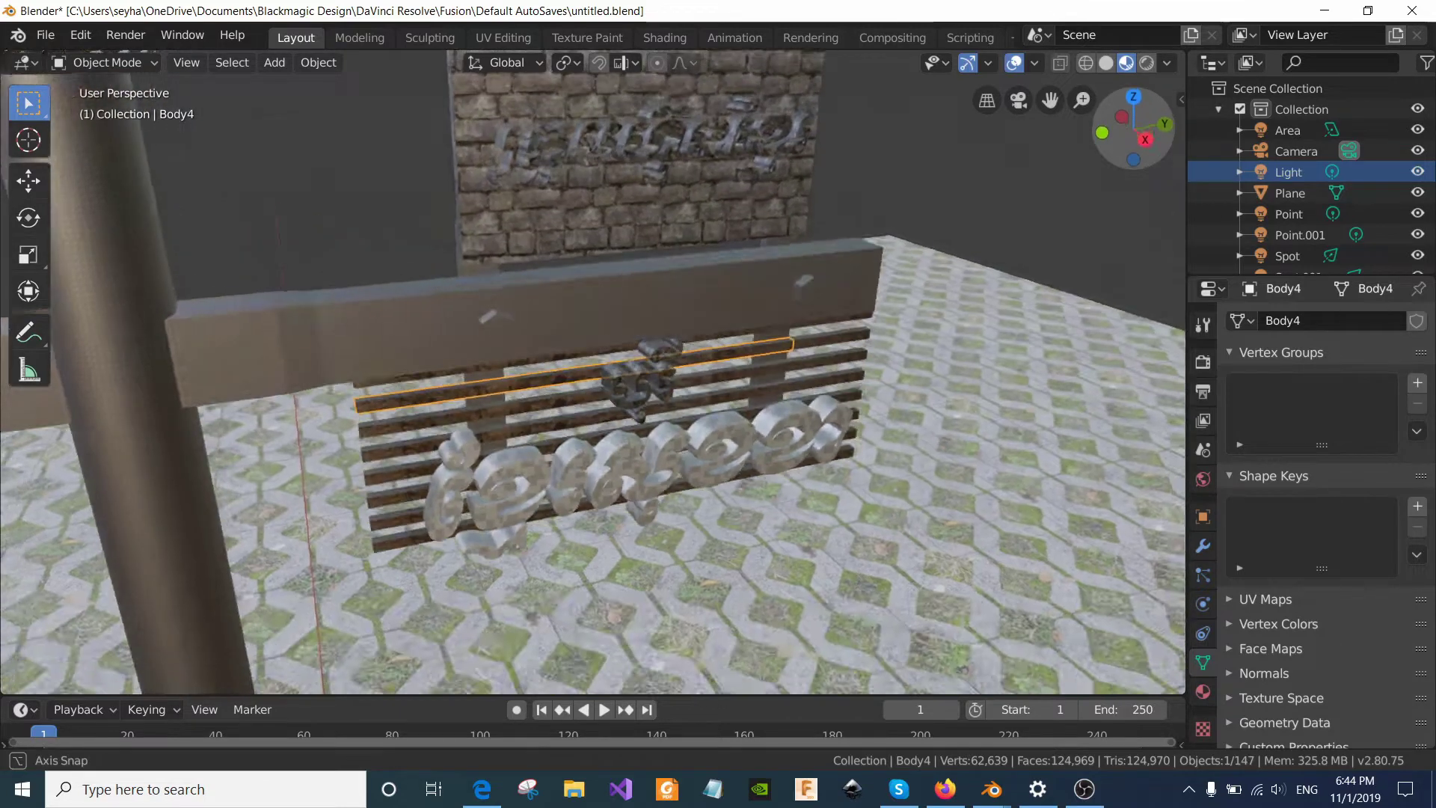
pyautogui.scroll(-3, 779, 165)
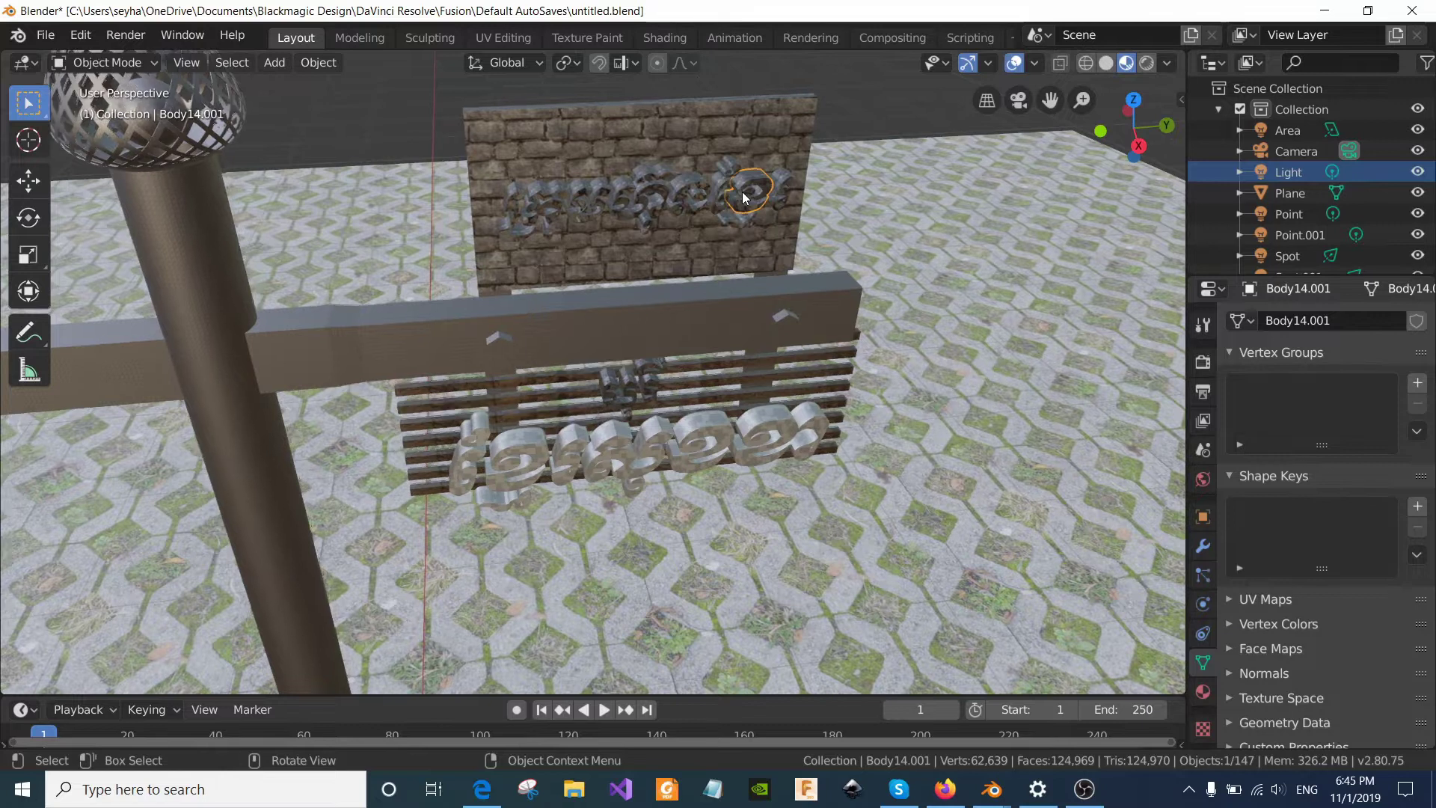
pyautogui.press('KP_Decimal')
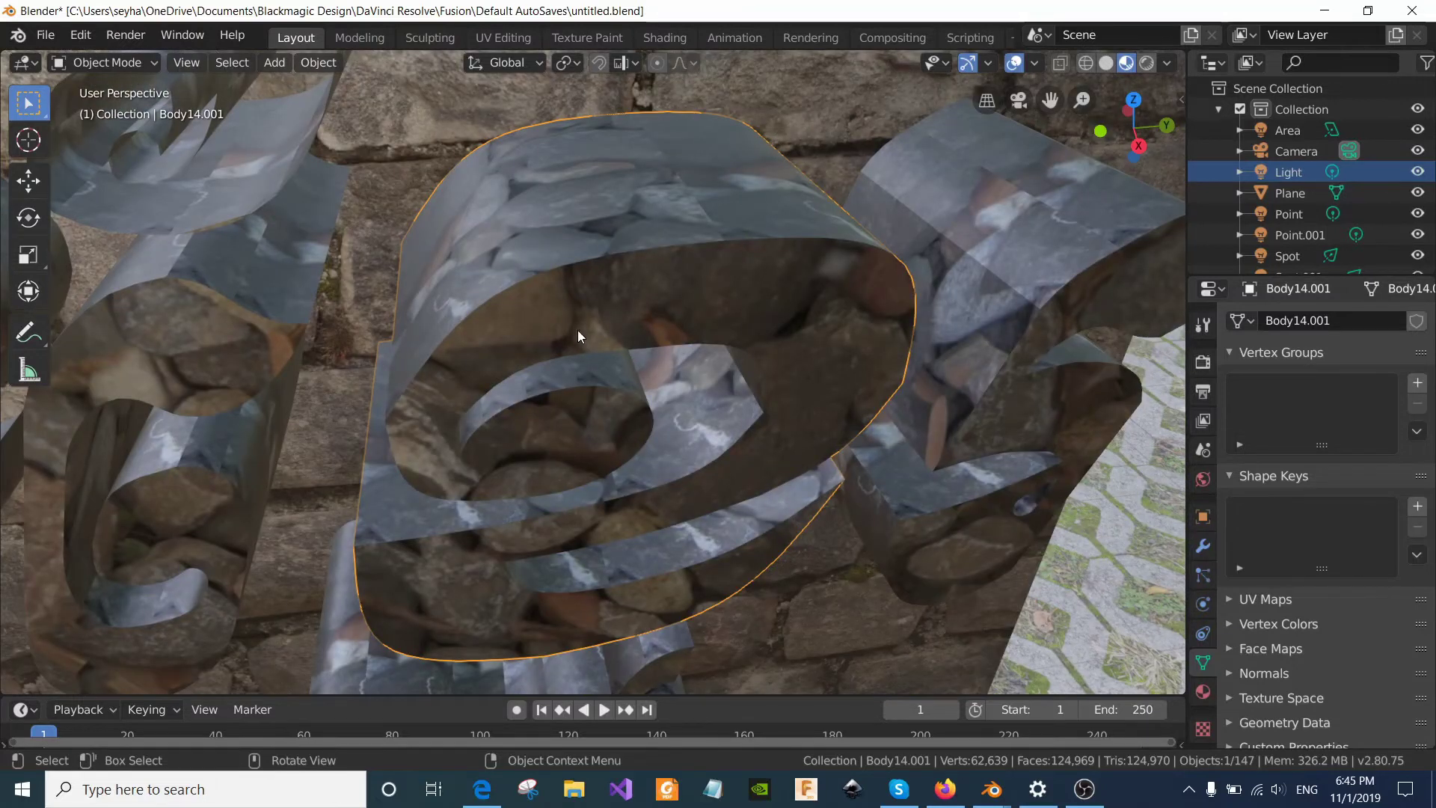
pyautogui.scroll(-2, 567, 325)
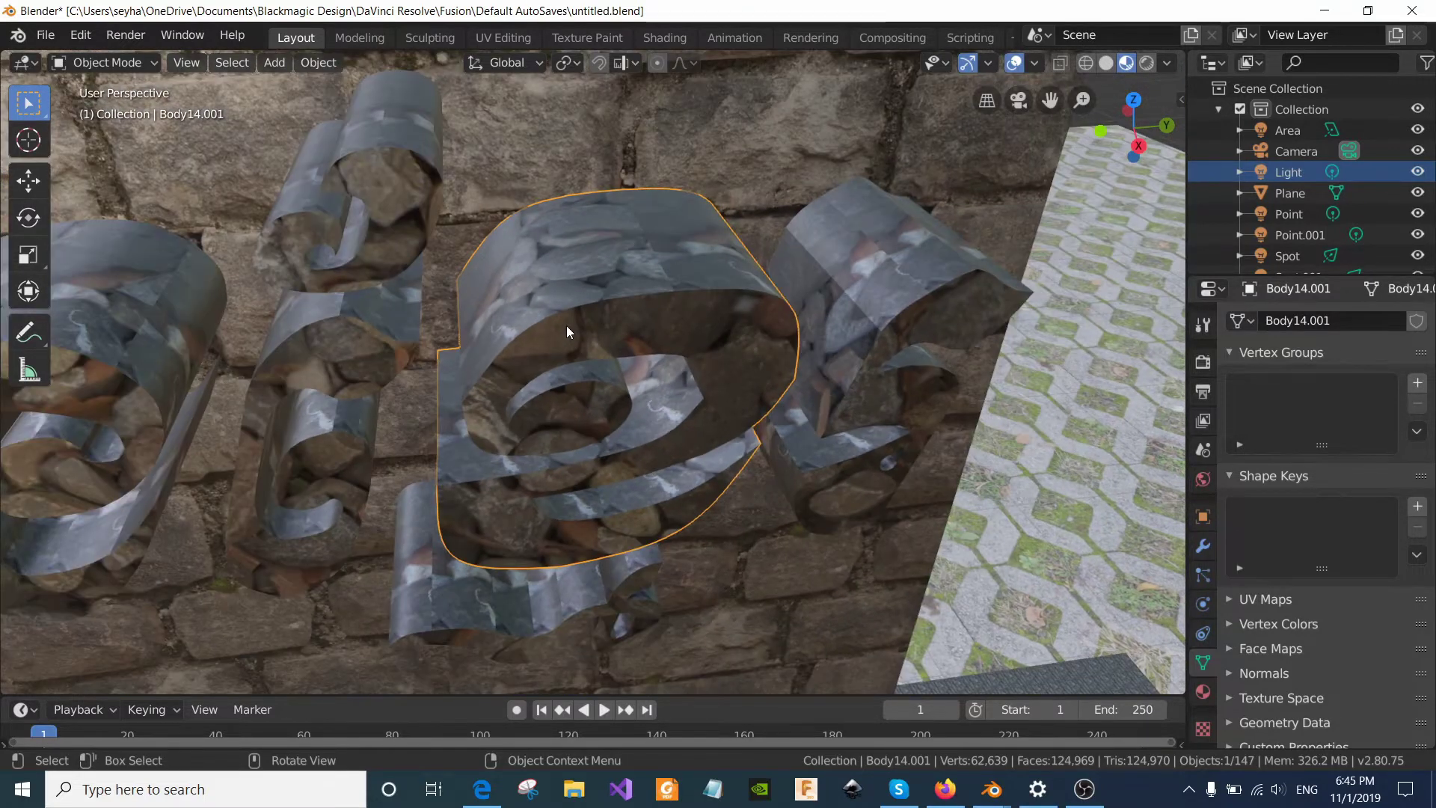
pyautogui.scroll(-3, 567, 325)
pyautogui.scroll(-5, 563, 324)
pyautogui.scroll(-3, 818, 281)
pyautogui.scroll(-2, 859, 187)
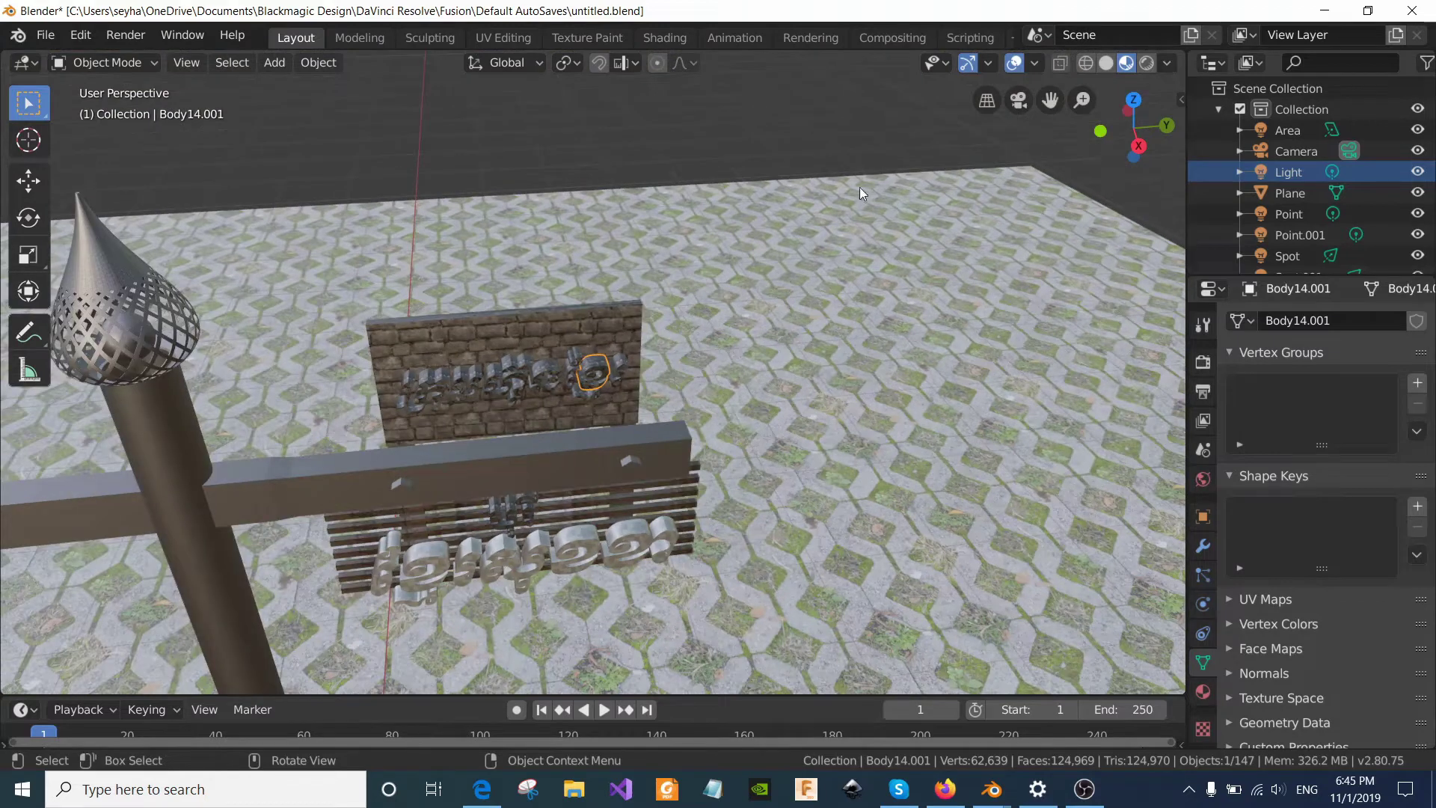
pyautogui.scroll(-2, 860, 188)
pyautogui.scroll(-3, 828, 306)
pyautogui.scroll(-3, 813, 308)
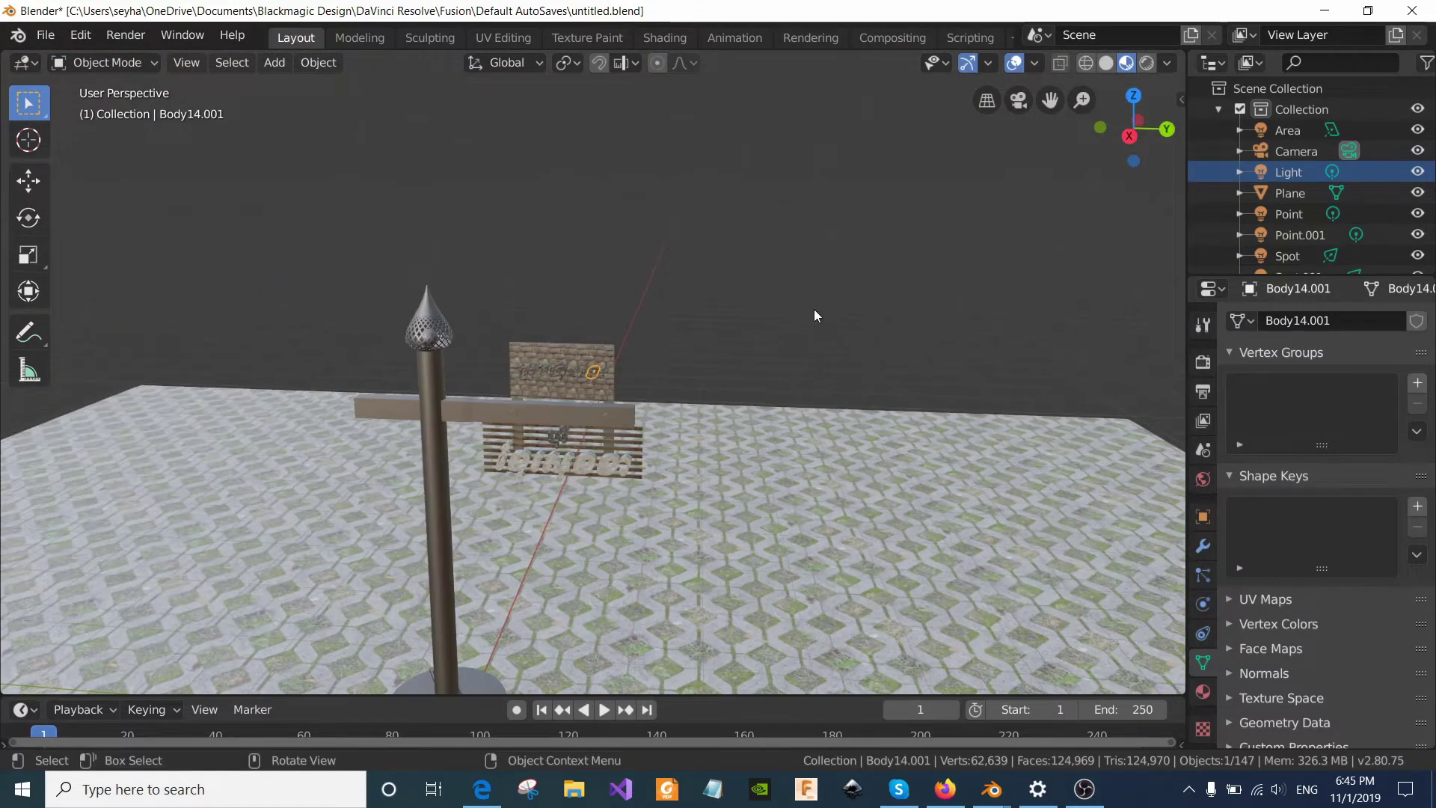
pyautogui.scroll(-3, 814, 308)
pyautogui.scroll(-2, 804, 308)
pyautogui.moveTo(803, 308); pyautogui.dragTo(740, 329, button='middle')
pyautogui.scroll(3, 710, 335)
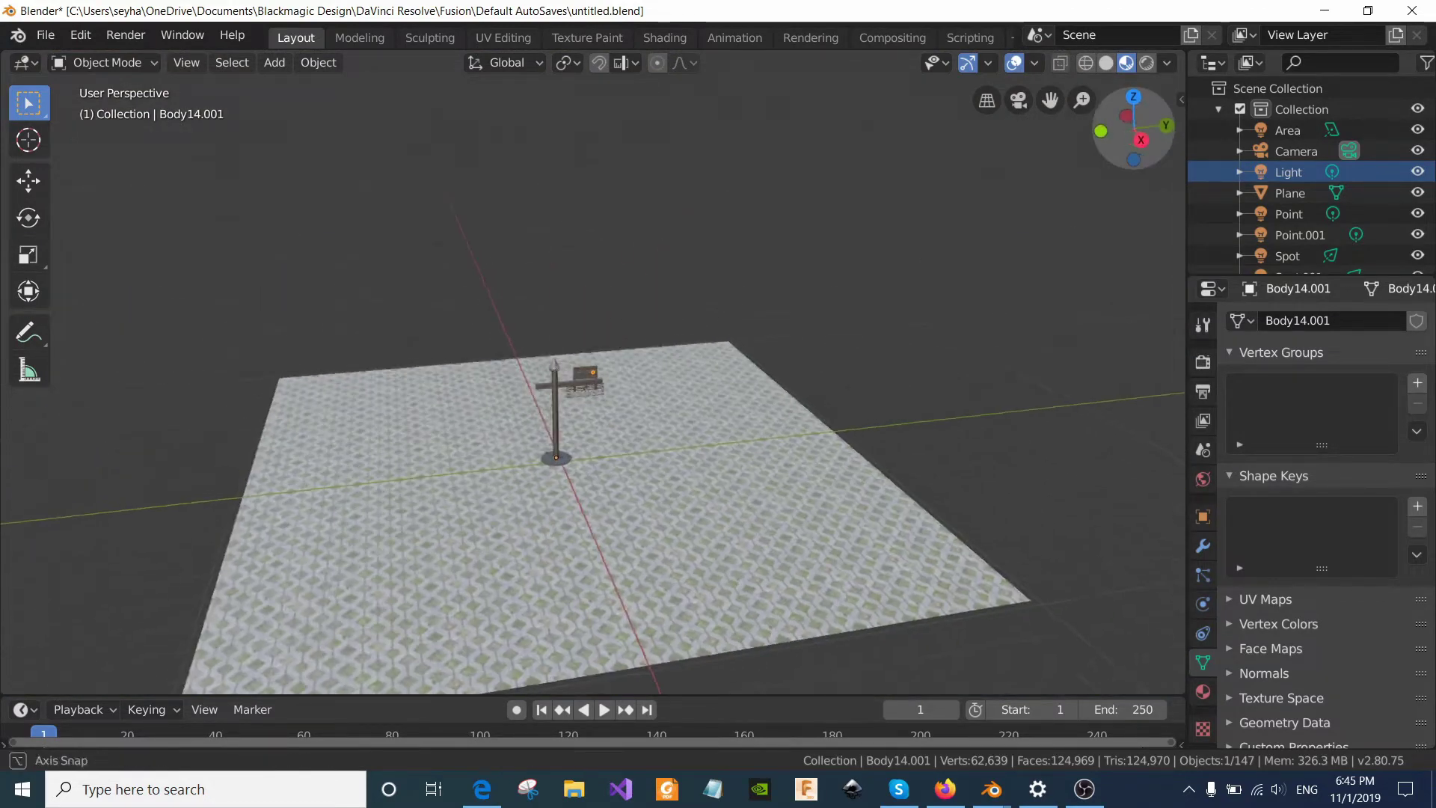
pyautogui.scroll(3, 649, 350)
pyautogui.scroll(2, 649, 350)
pyautogui.scroll(2, 562, 402)
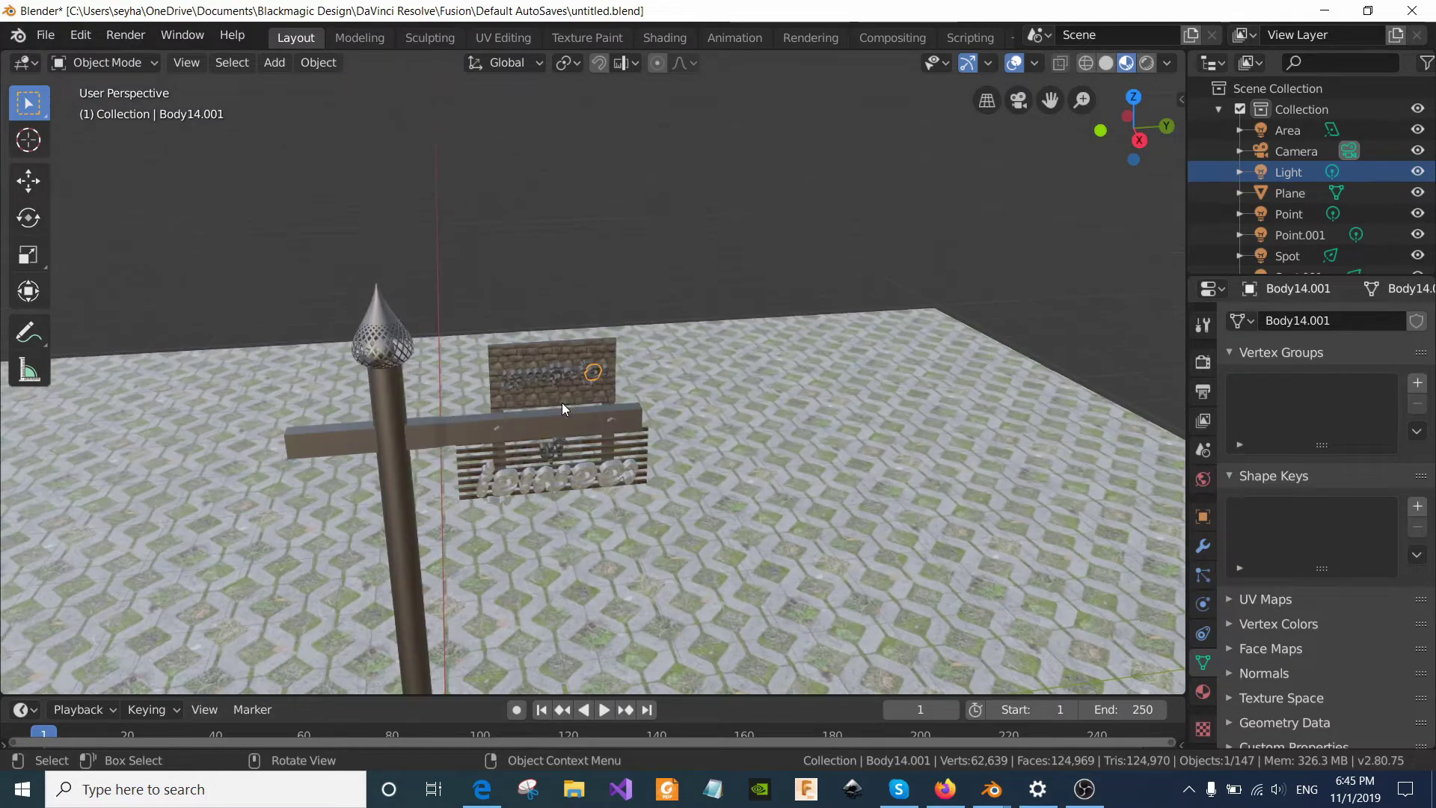
pyautogui.scroll(-1, 824, 249)
pyautogui.scroll(-2, 747, 282)
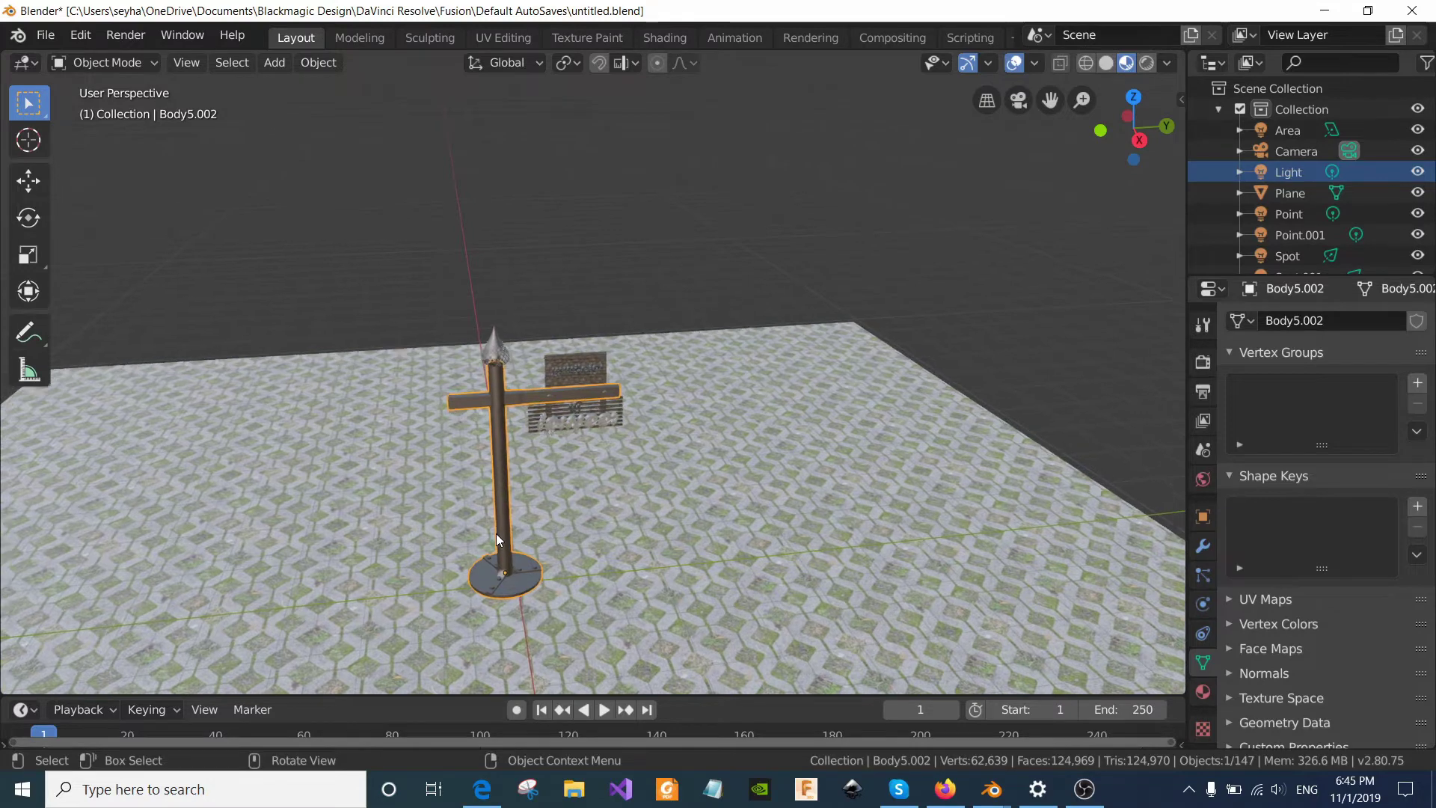
pyautogui.scroll(4, 496, 532)
pyautogui.moveTo(1134, 142)
pyautogui.mouseDown()
pyautogui.moveTo(1152, 138)
pyautogui.moveTo(367, 271)
pyautogui.mouseUp()
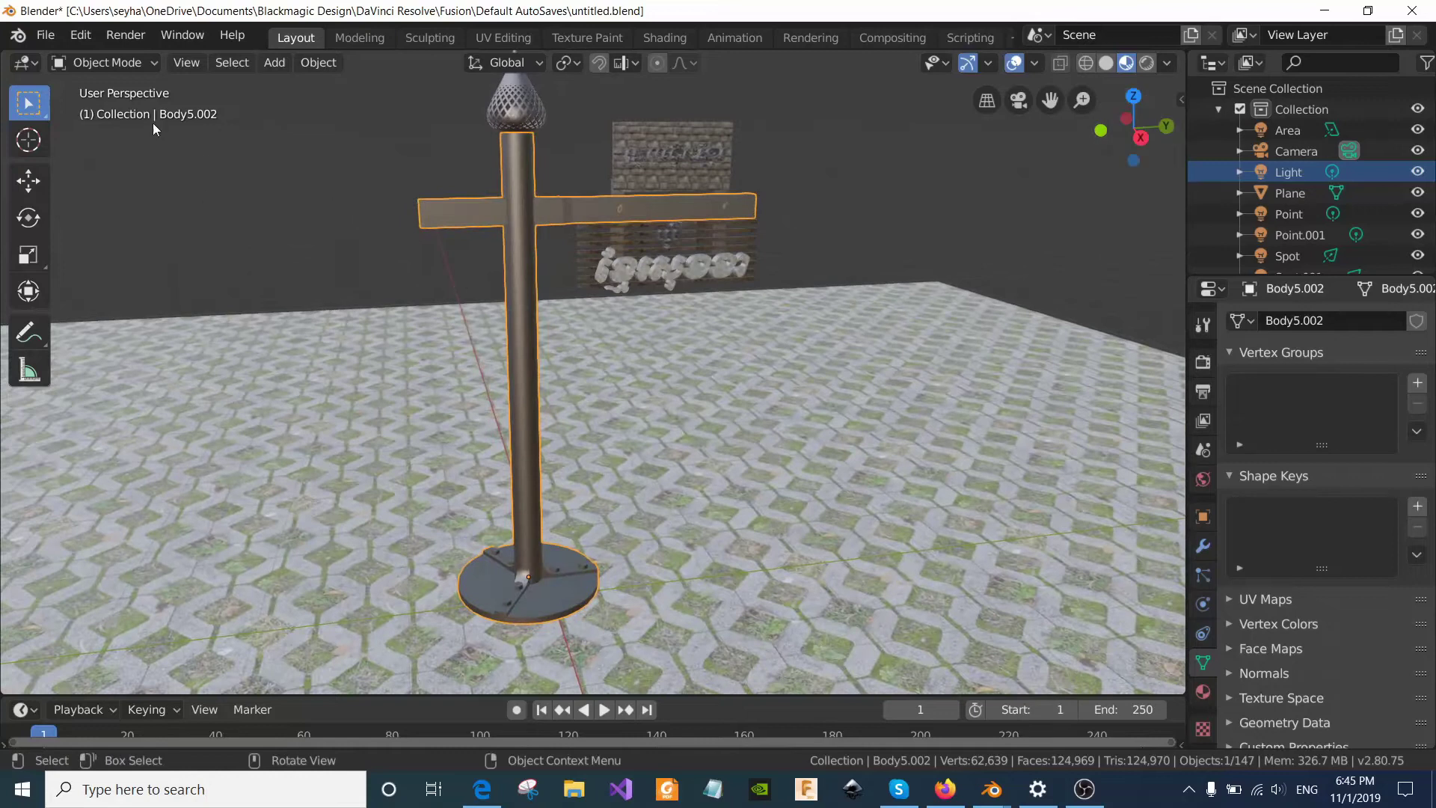
pyautogui.click(45, 37)
pyautogui.moveTo(78, 316)
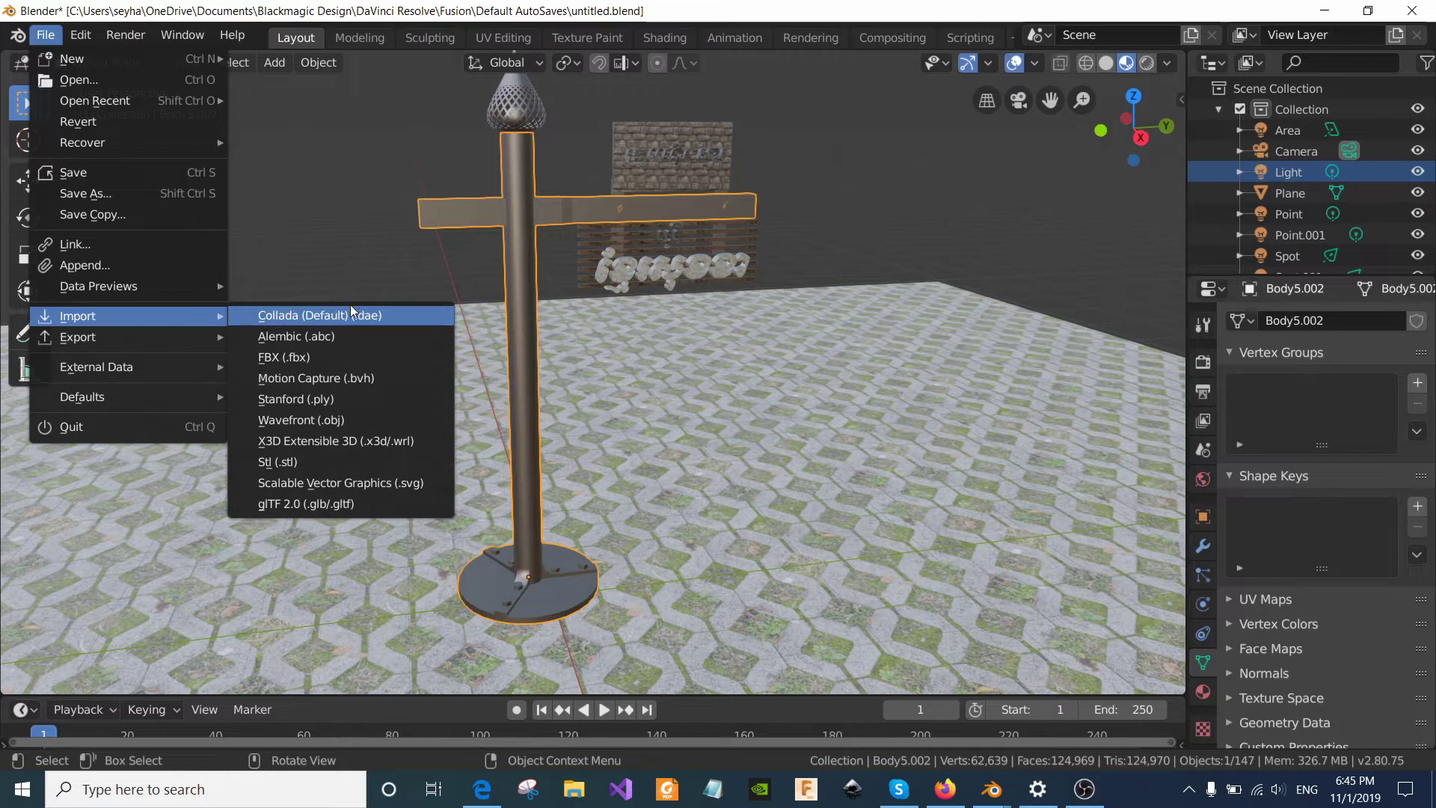
pyautogui.moveTo(1140, 129)
pyautogui.mouseDown()
pyautogui.moveTo(1167, 131)
pyautogui.moveTo(540, 190)
pyautogui.mouseUp()
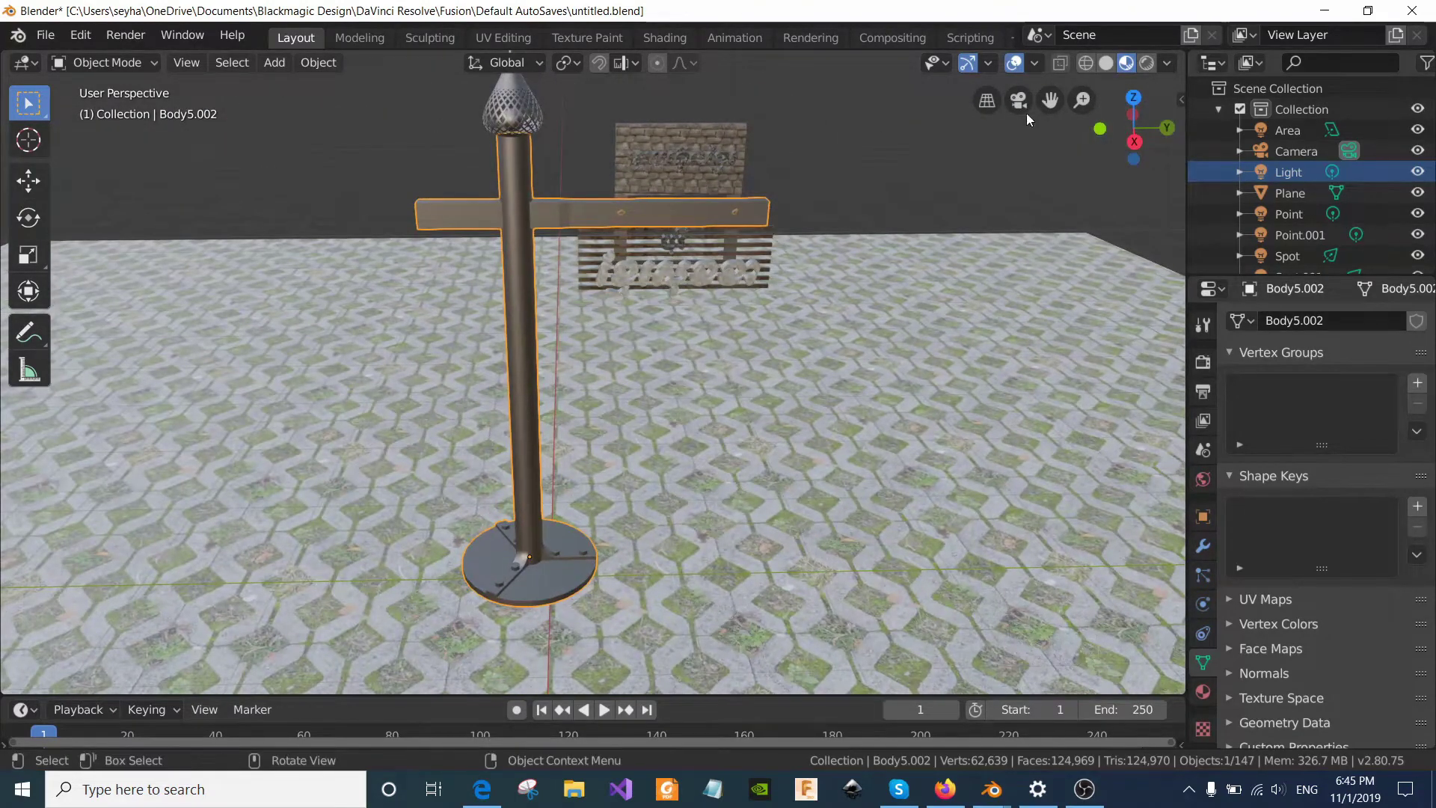
pyautogui.moveTo(1124, 120); pyautogui.dragTo(513, 136)
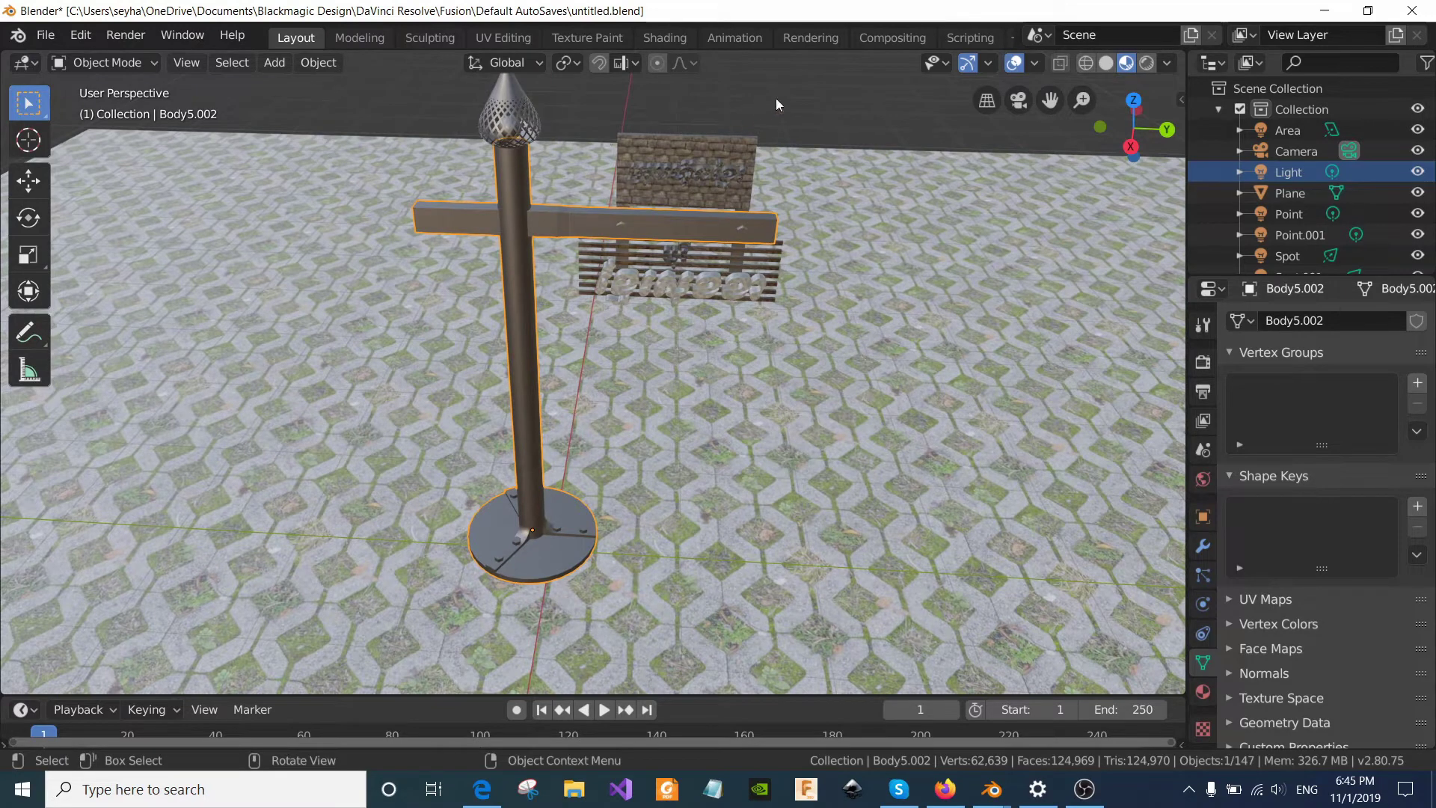
pyautogui.moveTo(1132, 127); pyautogui.dragTo(1093, 130)
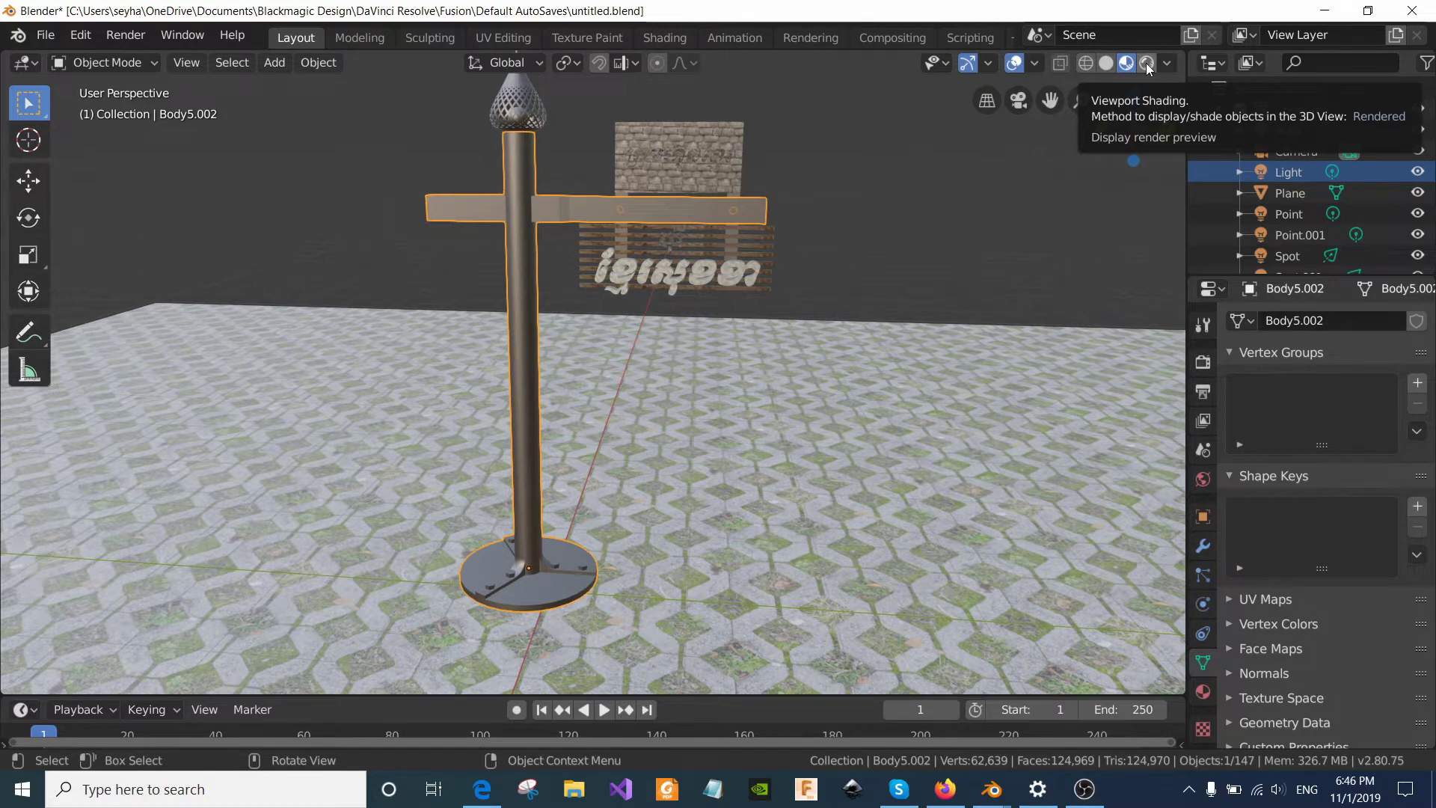
# Switch to rendered shading and orbit around the signpost under its coloured lights
pyautogui.click(1145, 63)
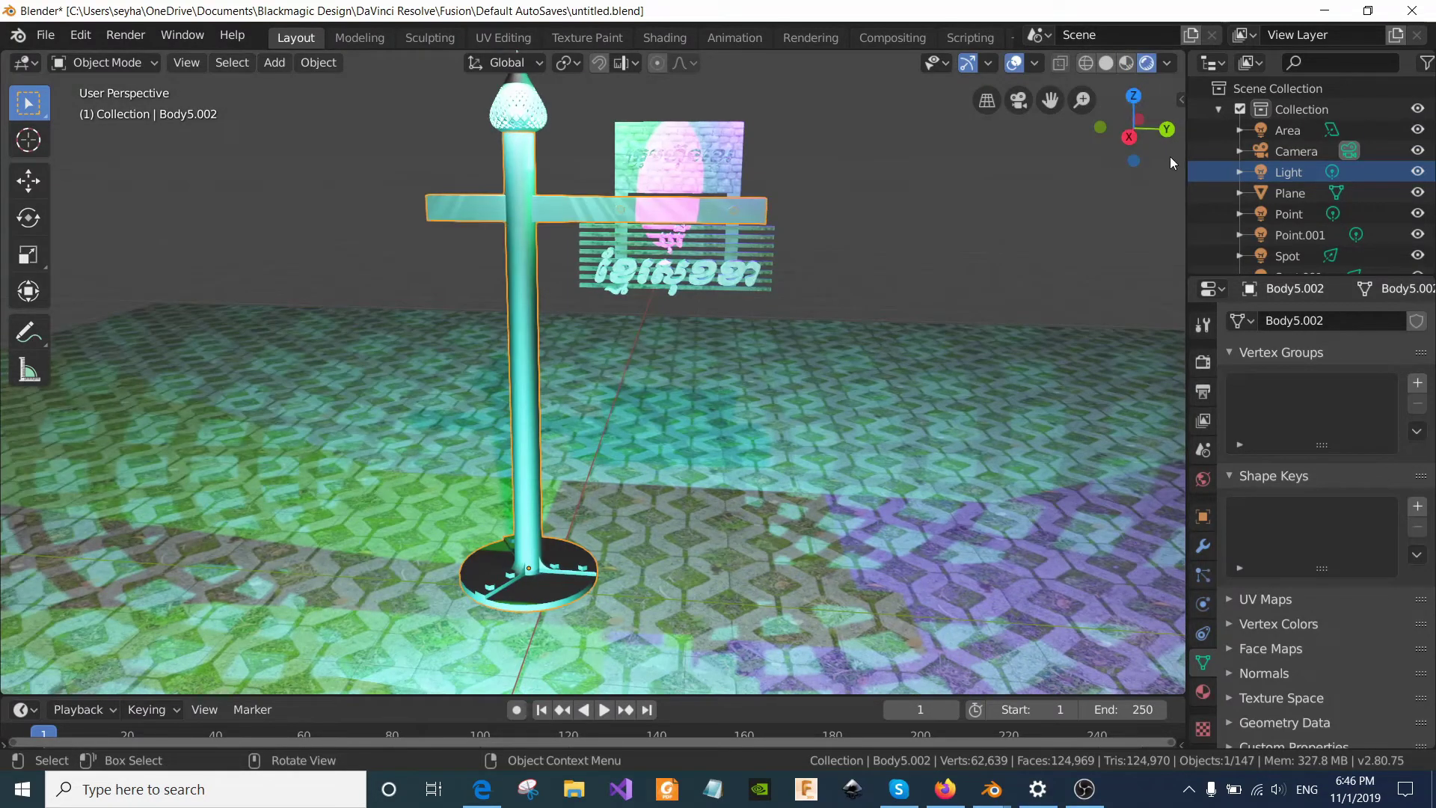
pyautogui.moveTo(1160, 153); pyautogui.dragTo(1062, 161)
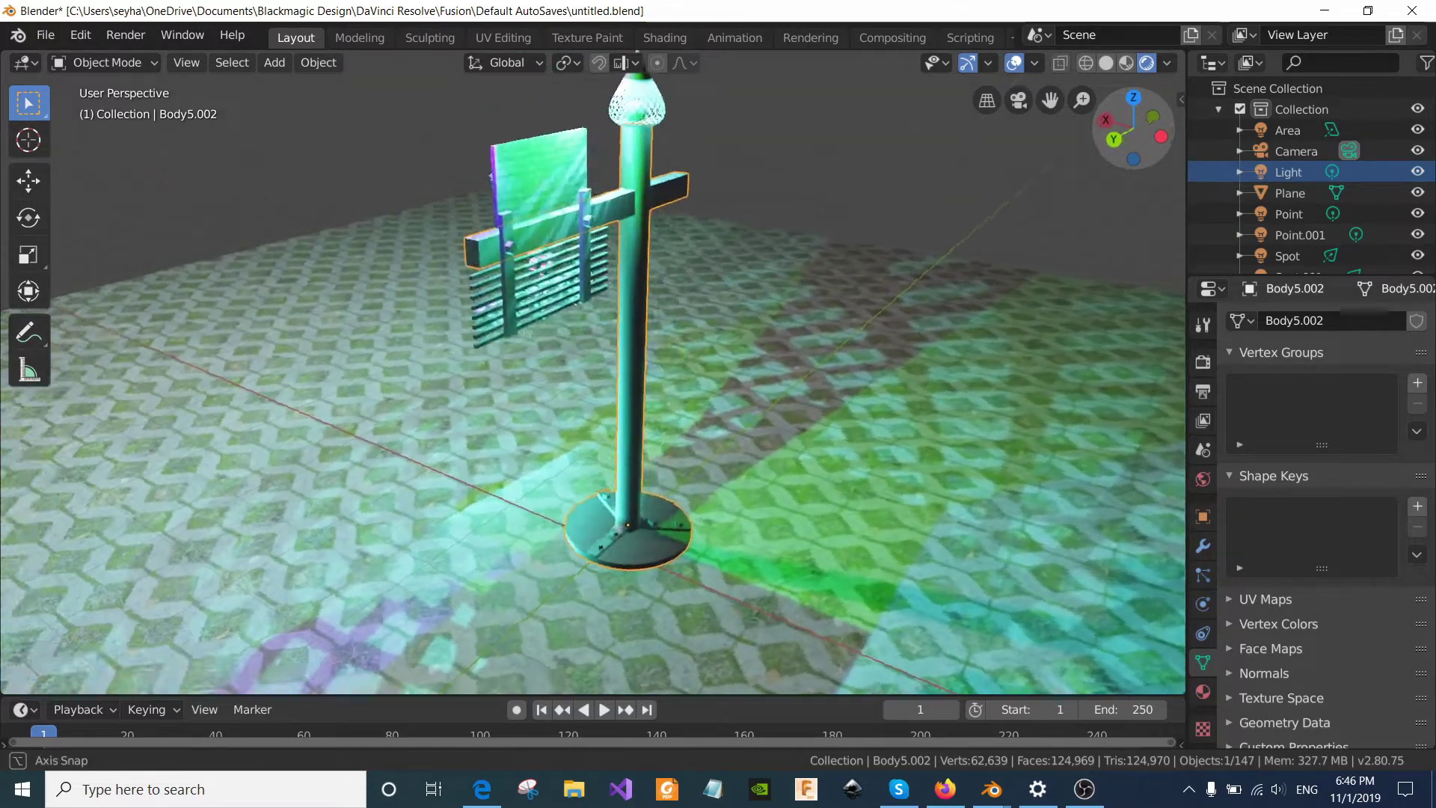
pyautogui.moveTo(1061, 161); pyautogui.dragTo(1032, 164)
pyautogui.scroll(-1, 1334, 212)
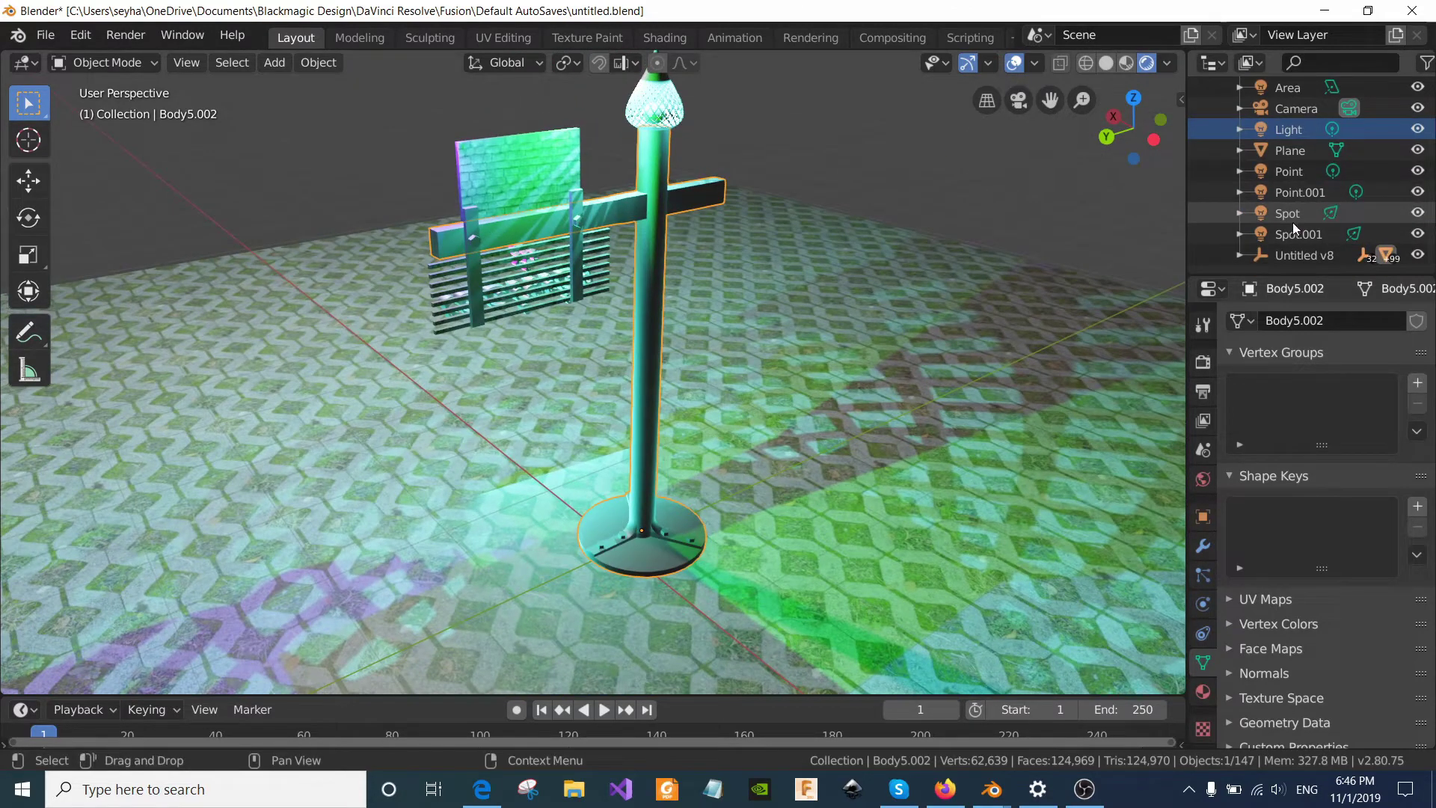
pyautogui.scroll(2, 1274, 196)
pyautogui.scroll(-1, 1274, 196)
pyautogui.scroll(-1, 1274, 196)
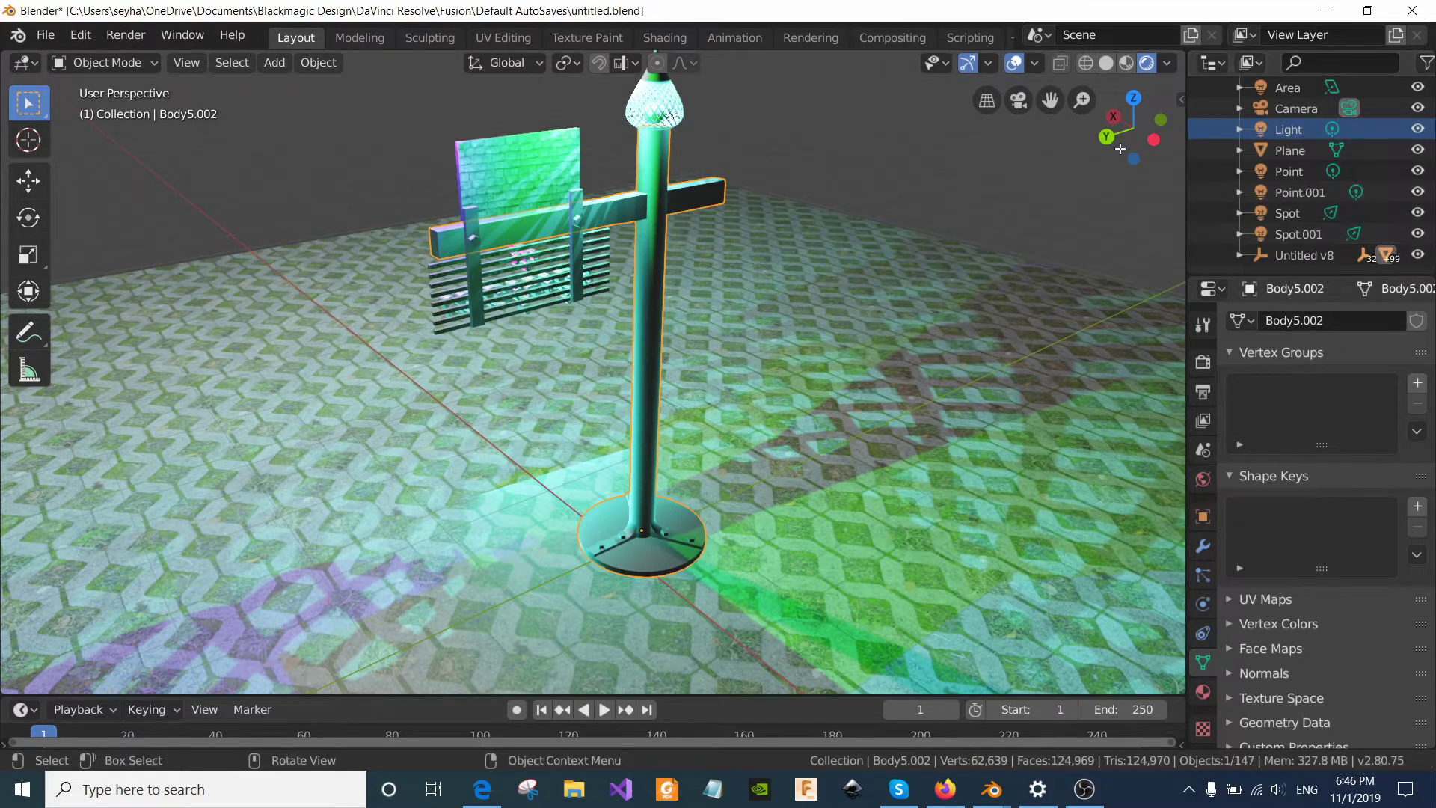
pyautogui.moveTo(1127, 136); pyautogui.dragTo(1047, 142)
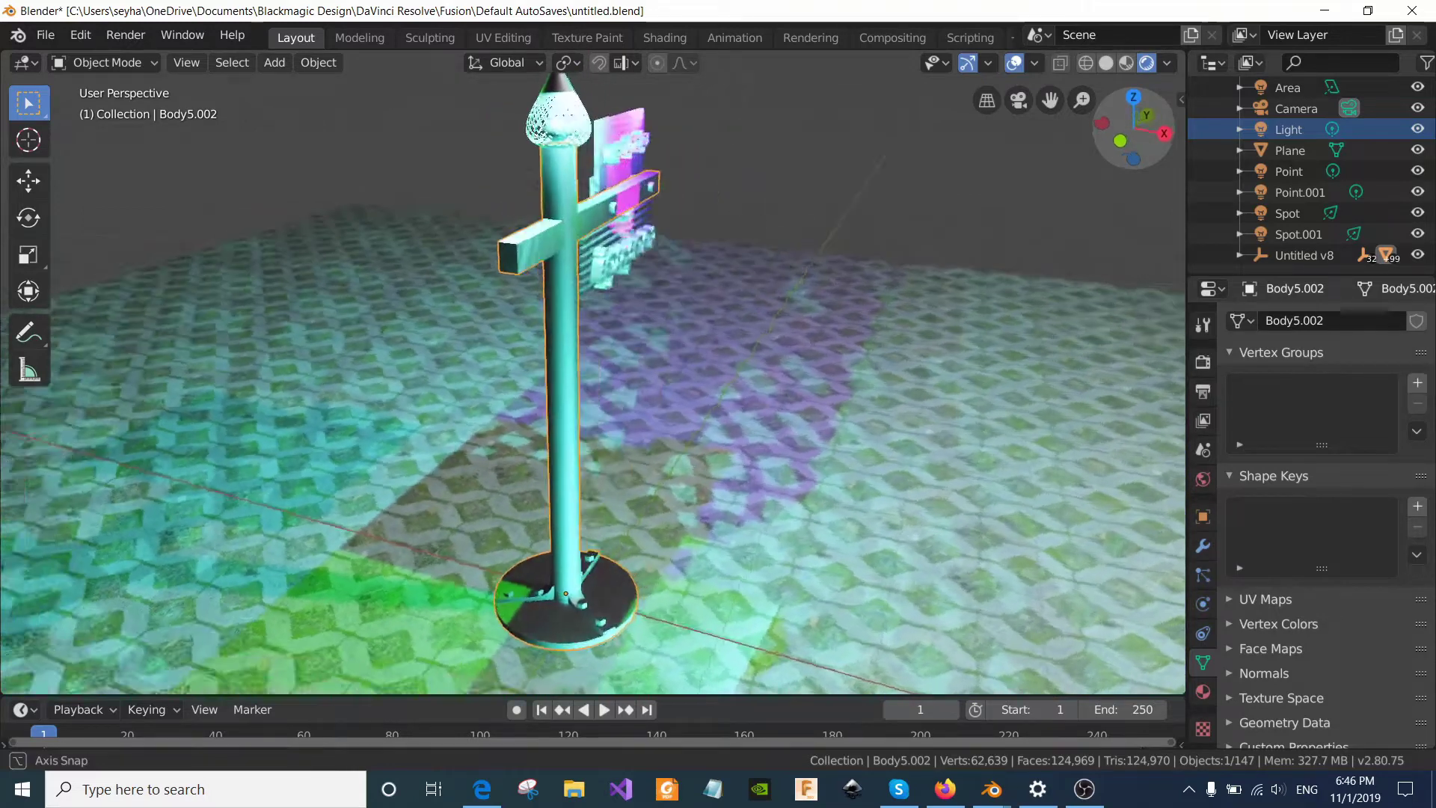
pyautogui.moveTo(1047, 143); pyautogui.dragTo(837, 133)
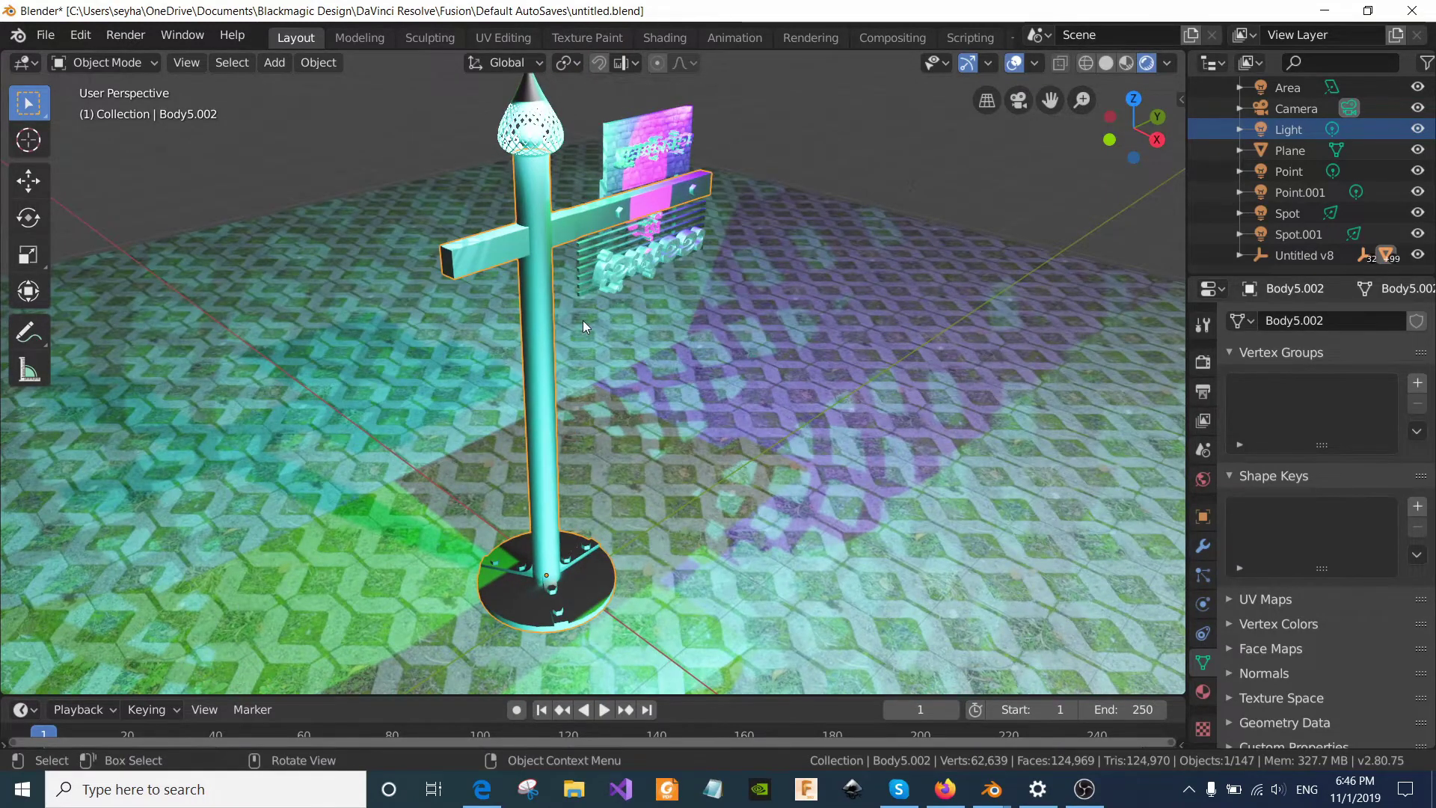
pyautogui.scroll(3, 581, 320)
pyautogui.scroll(-3, 582, 320)
pyautogui.scroll(-1, 582, 320)
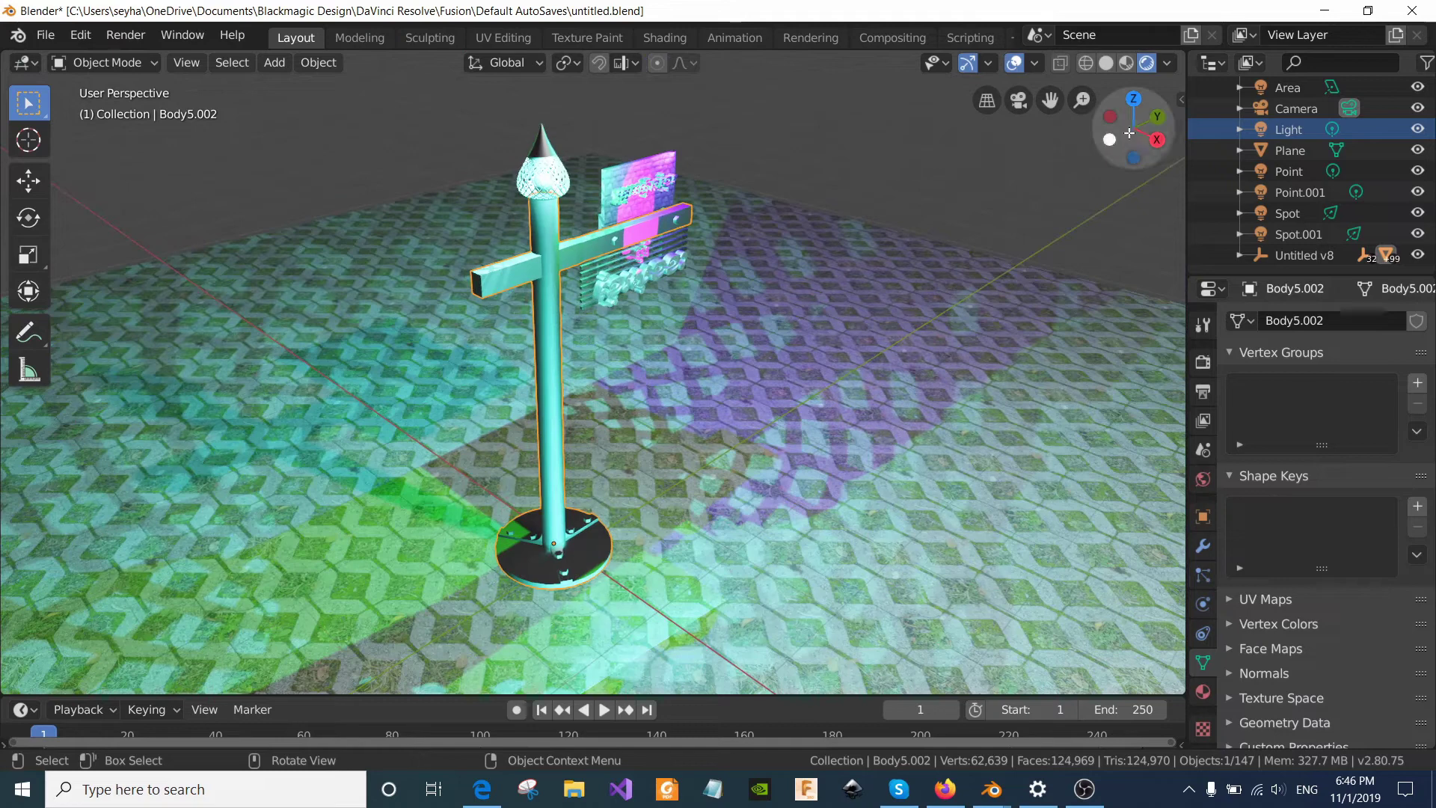
# Orbit to higher and edge-on views of the sign post, zooming in and out
pyautogui.moveTo(1107, 138)
pyautogui.mouseDown()
pyautogui.moveTo(82, 274)
pyautogui.moveTo(83, 234)
pyautogui.moveTo(491, 283)
pyautogui.moveTo(726, 287)
pyautogui.moveTo(910, 367)
pyautogui.mouseUp()
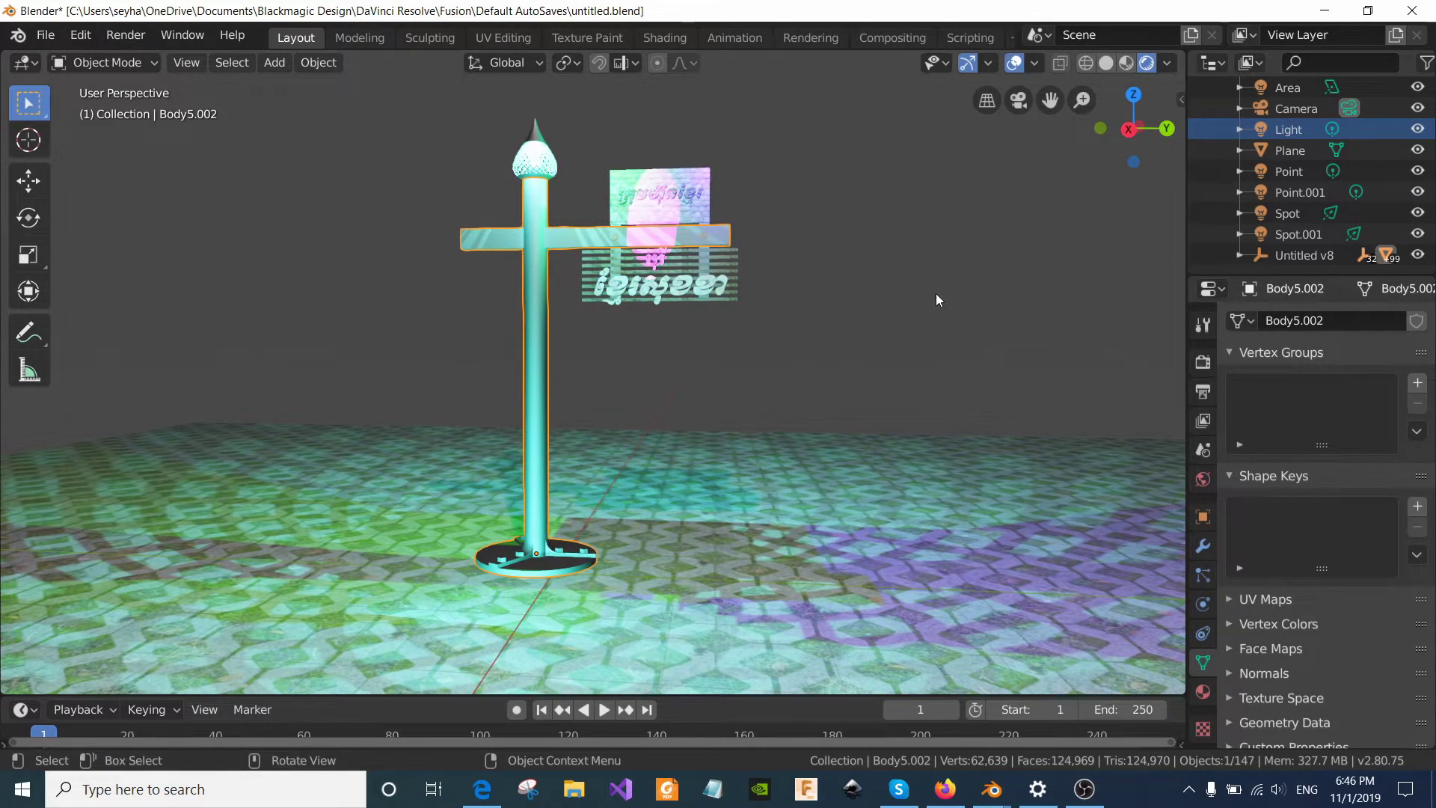
pyautogui.moveTo(1135, 147); pyautogui.dragTo(902, 320)
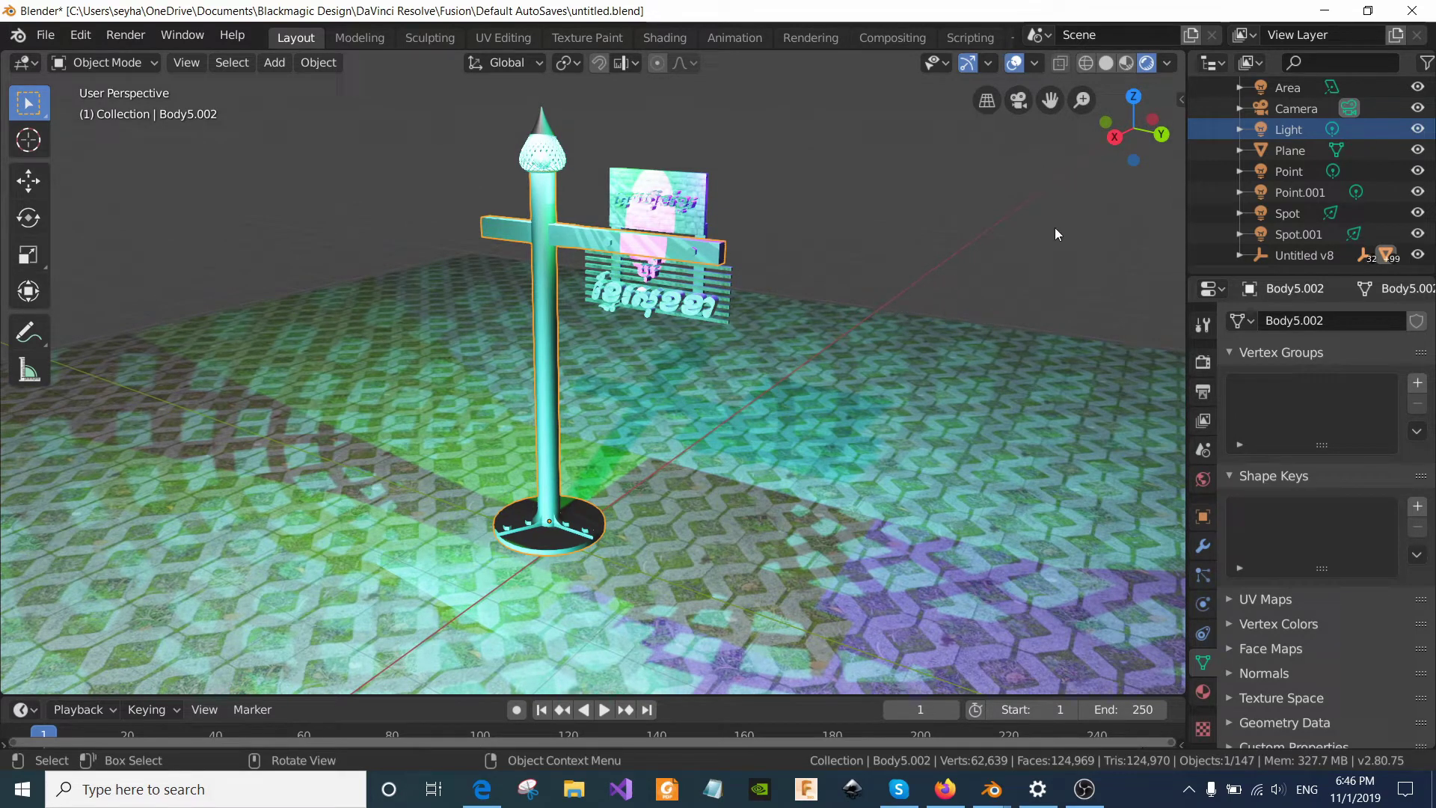
pyautogui.moveTo(1131, 133); pyautogui.dragTo(1132, 134)
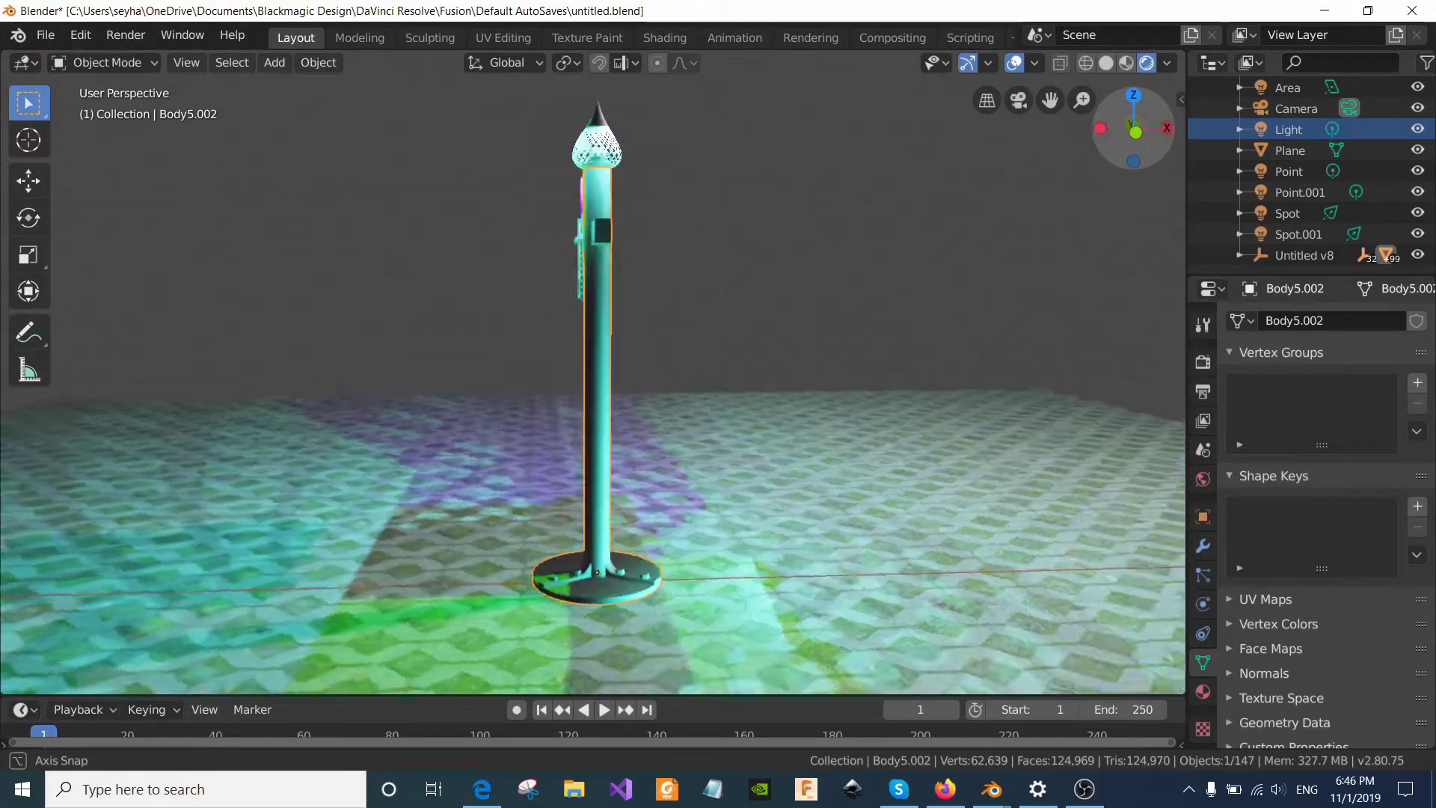
pyautogui.moveTo(1132, 133); pyautogui.dragTo(1135, 123)
pyautogui.scroll(2, 607, 321)
pyautogui.scroll(3, 605, 322)
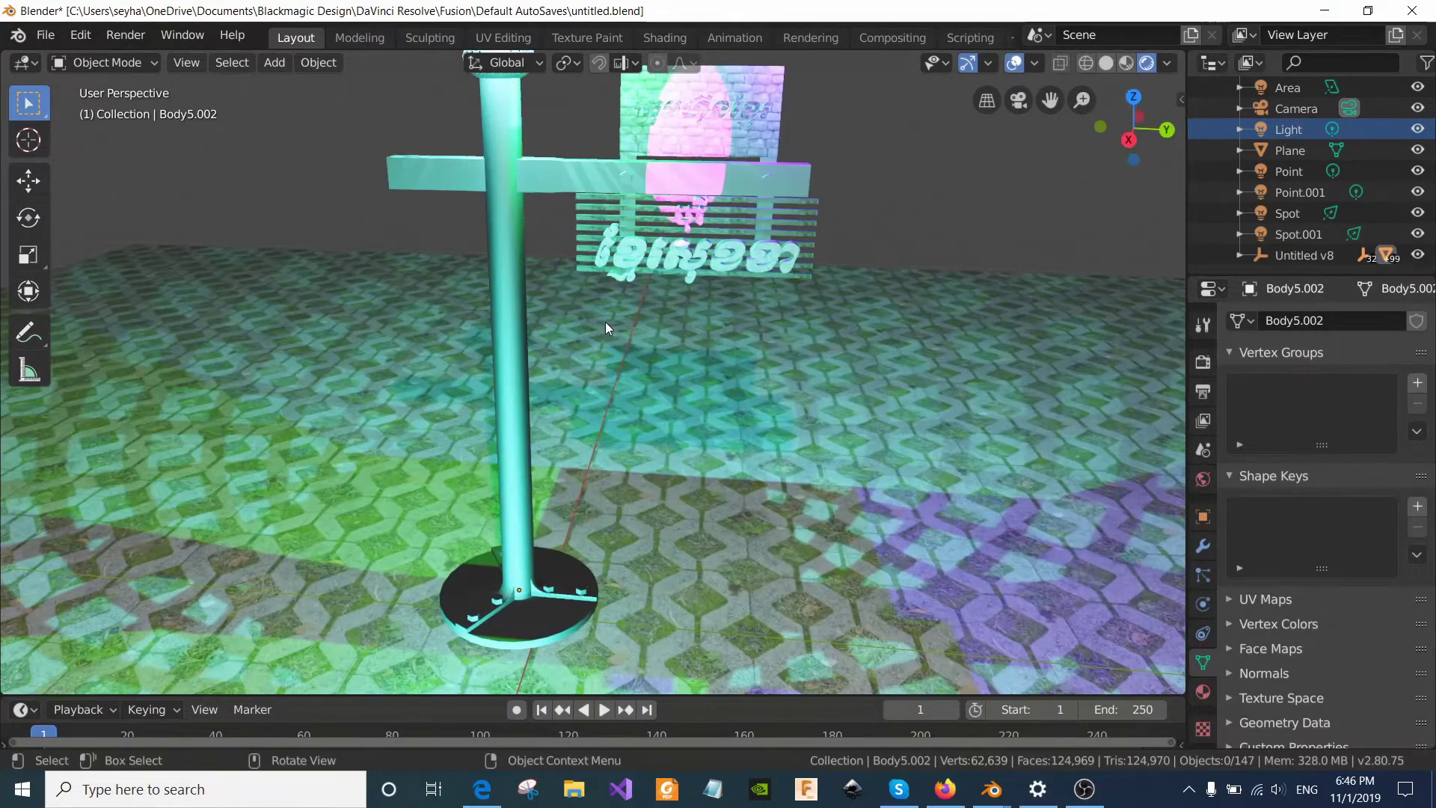
pyautogui.scroll(-2, 584, 580)
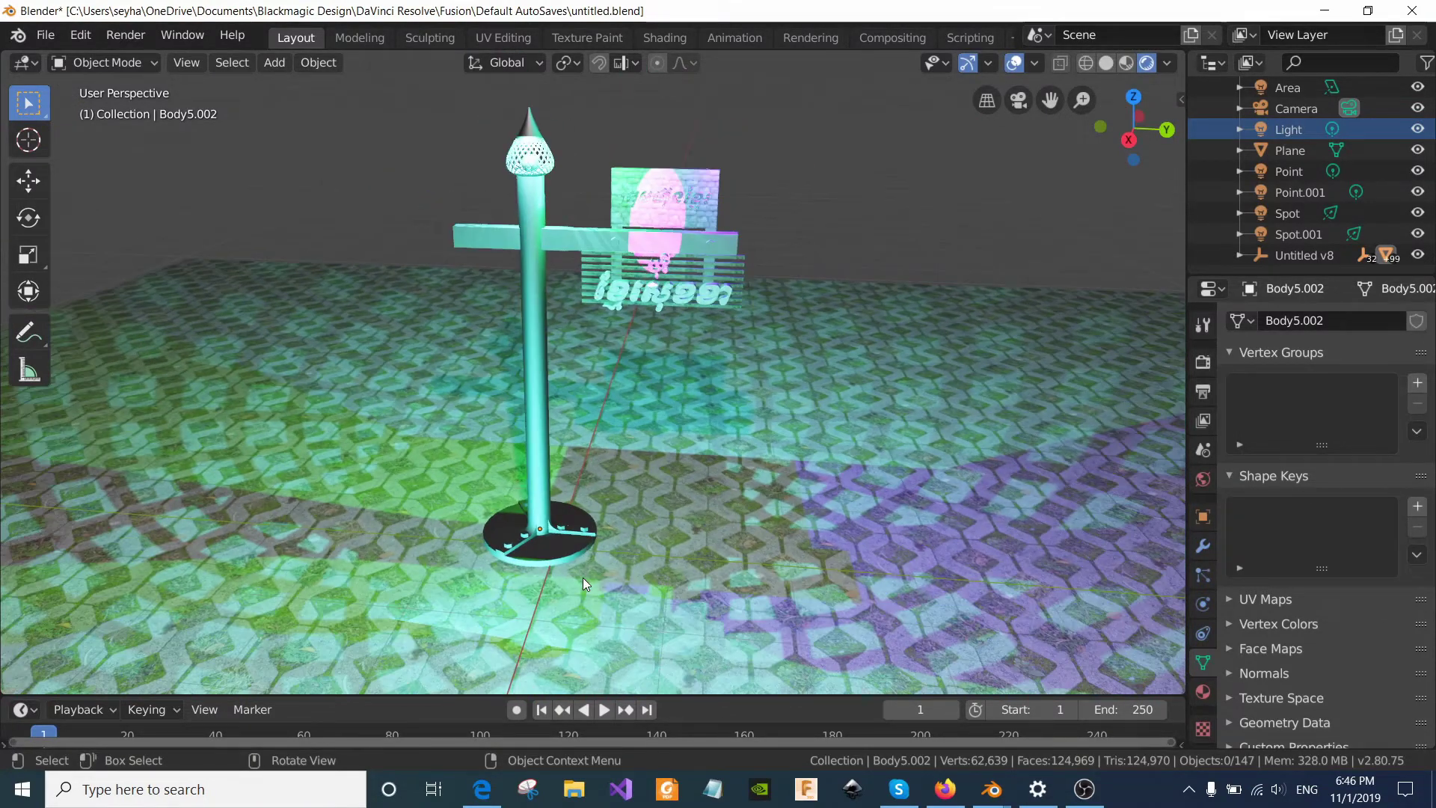
pyautogui.moveTo(1136, 125); pyautogui.dragTo(1061, 161)
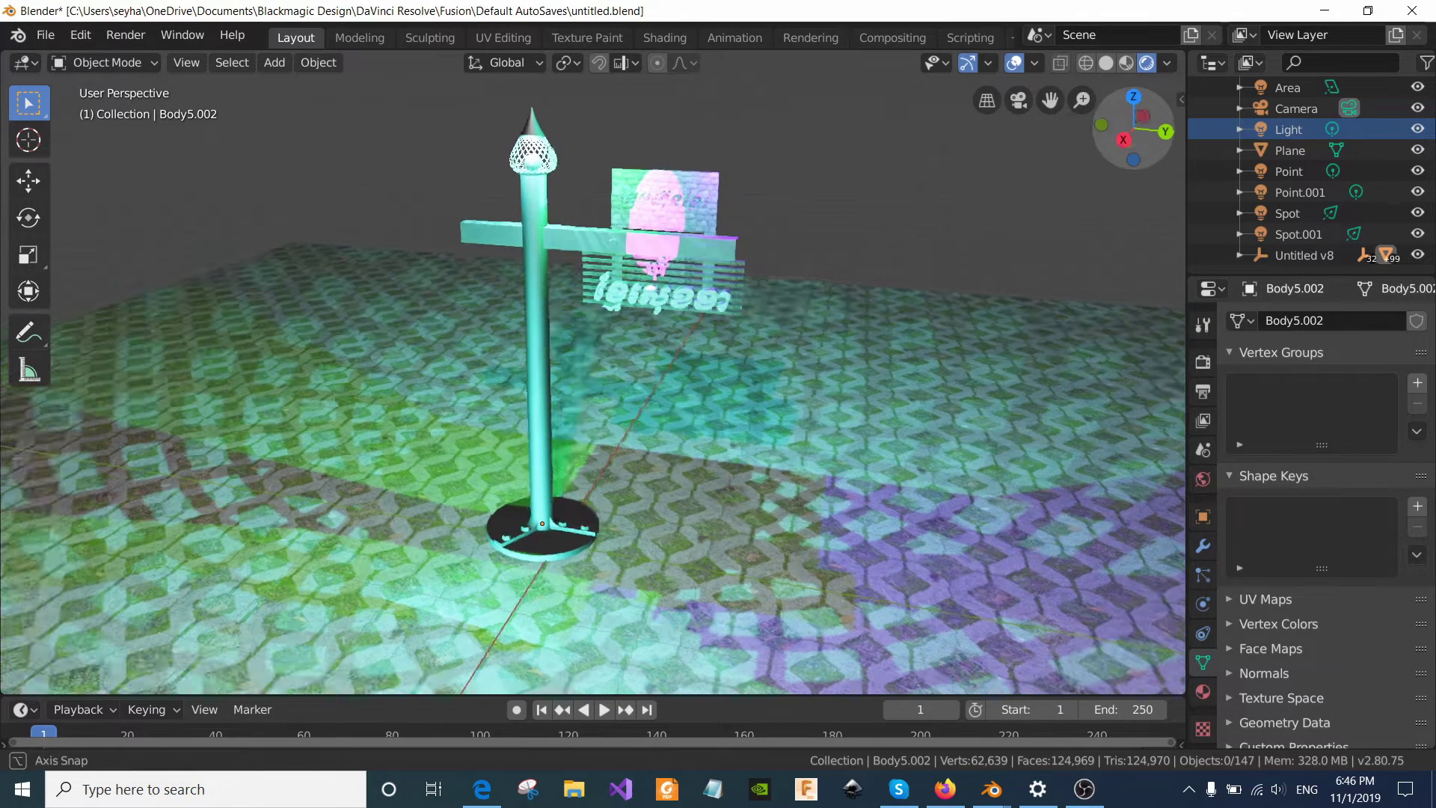
pyautogui.scroll(-2, 676, 312)
pyautogui.scroll(-1, 671, 308)
pyautogui.scroll(-1, 671, 308)
pyautogui.scroll(2, 672, 308)
pyautogui.scroll(1, 671, 302)
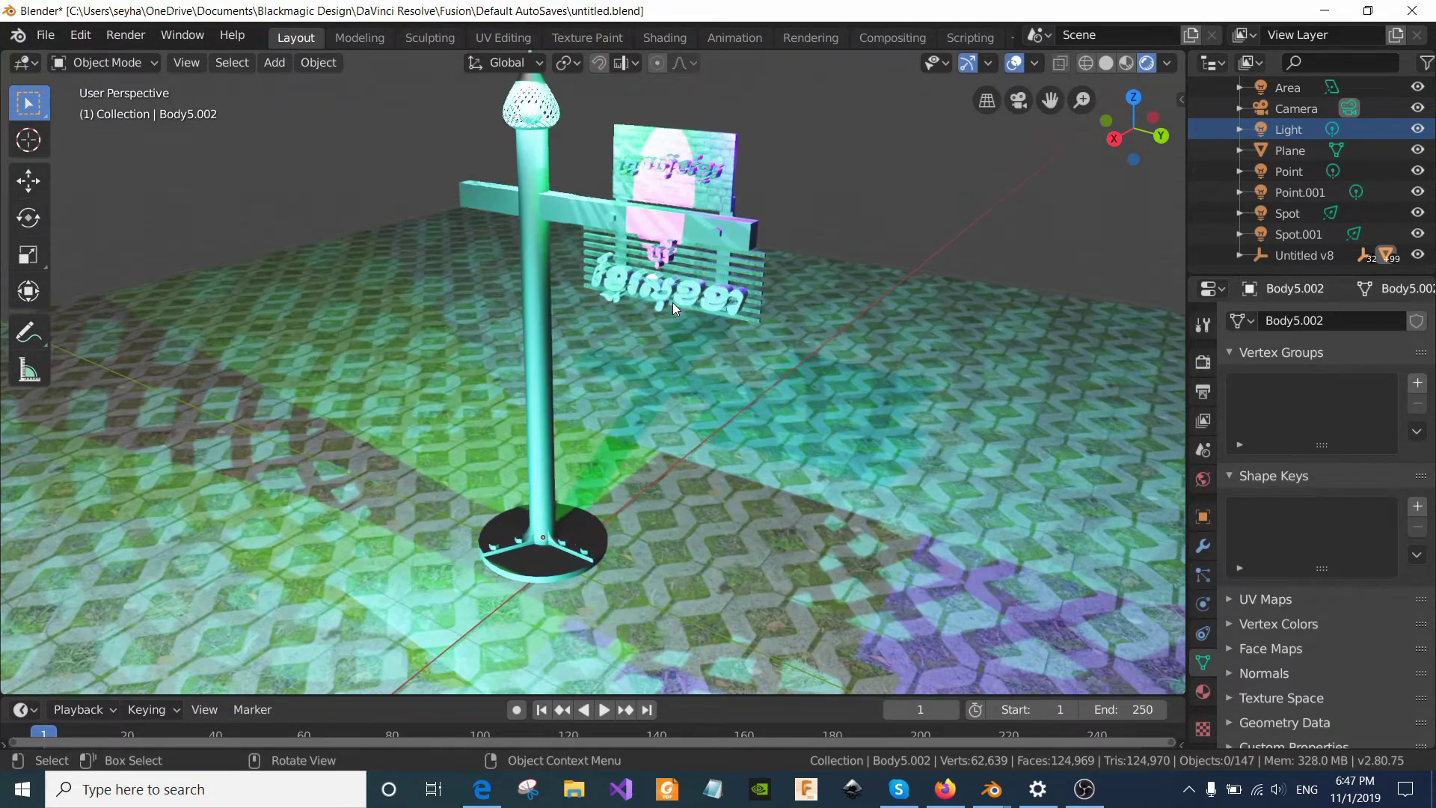
pyautogui.scroll(3, 672, 302)
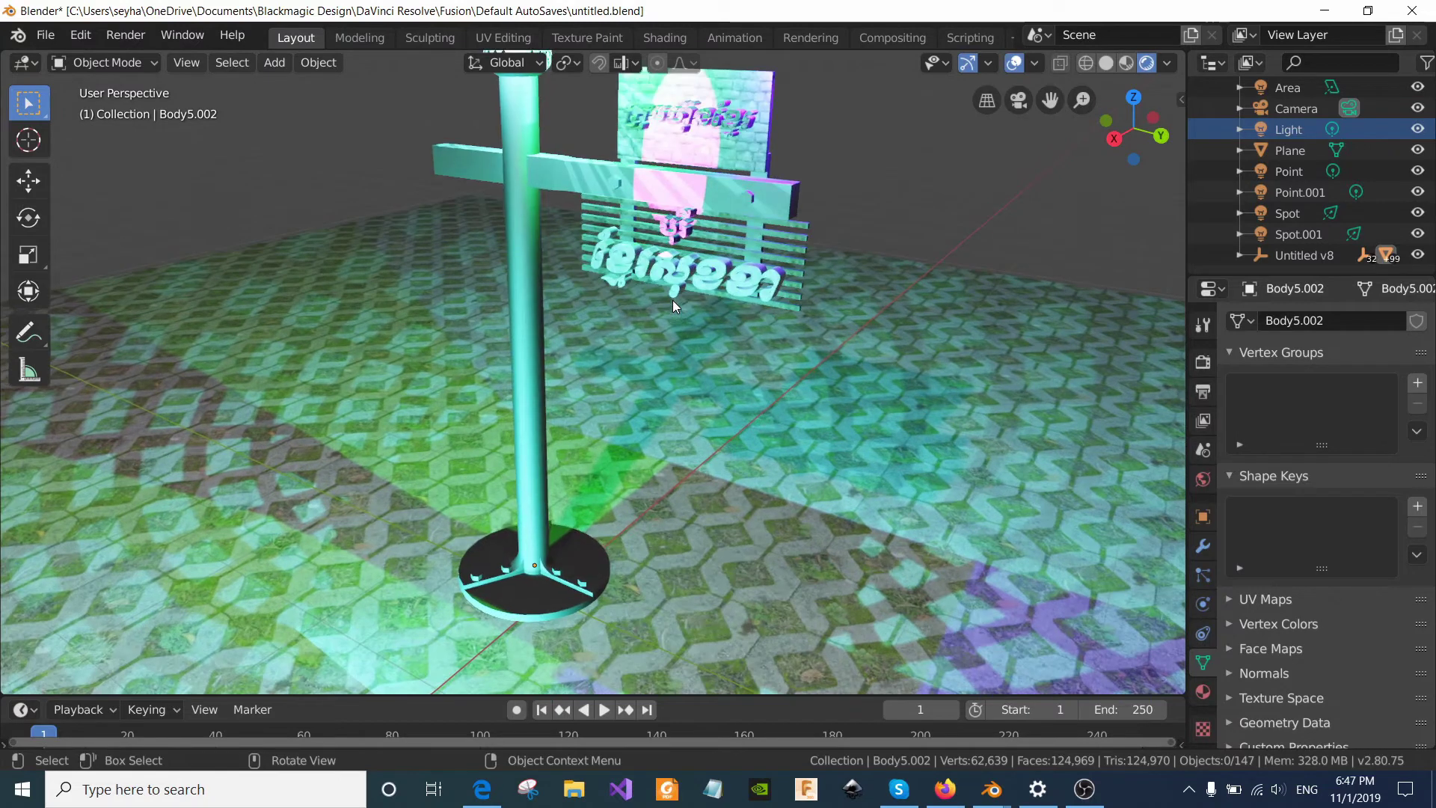
pyautogui.scroll(-4, 671, 299)
pyautogui.scroll(-3, 672, 295)
pyautogui.scroll(-1, 671, 290)
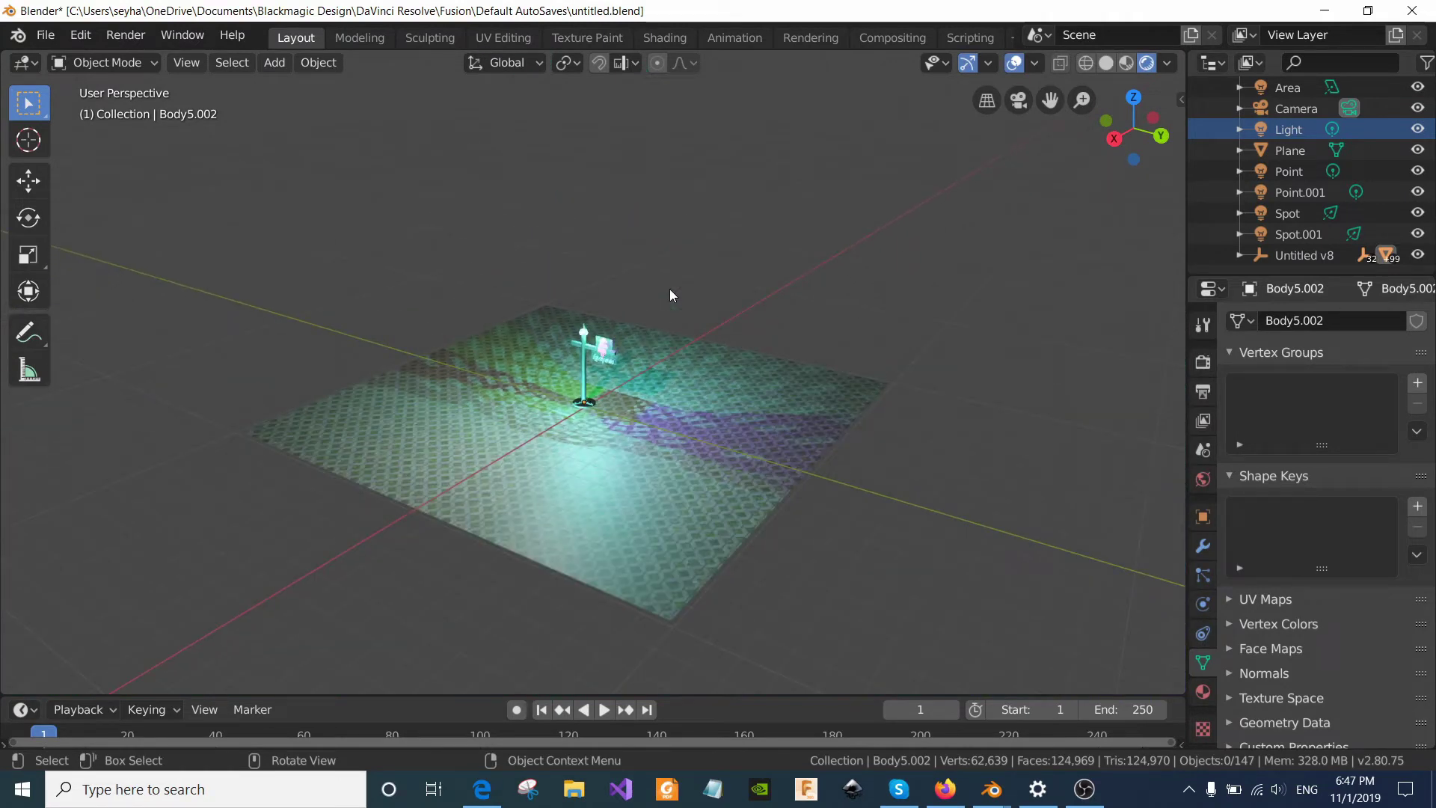
# Orbit down to ground level and round to face the sign's front
pyautogui.moveTo(1144, 139); pyautogui.dragTo(1084, 104)
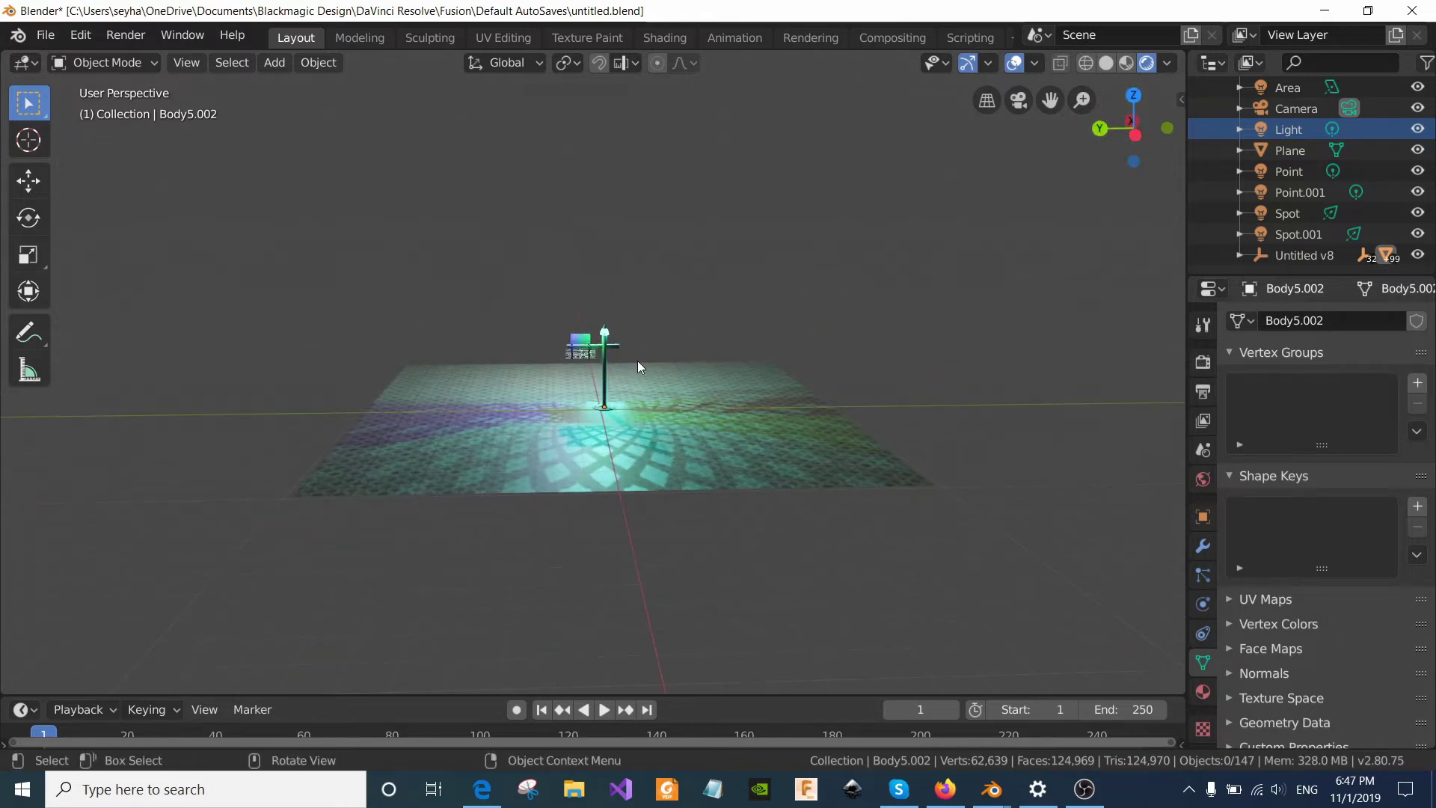
pyautogui.scroll(2, 644, 325)
pyautogui.scroll(2, 644, 325)
pyautogui.scroll(2, 644, 326)
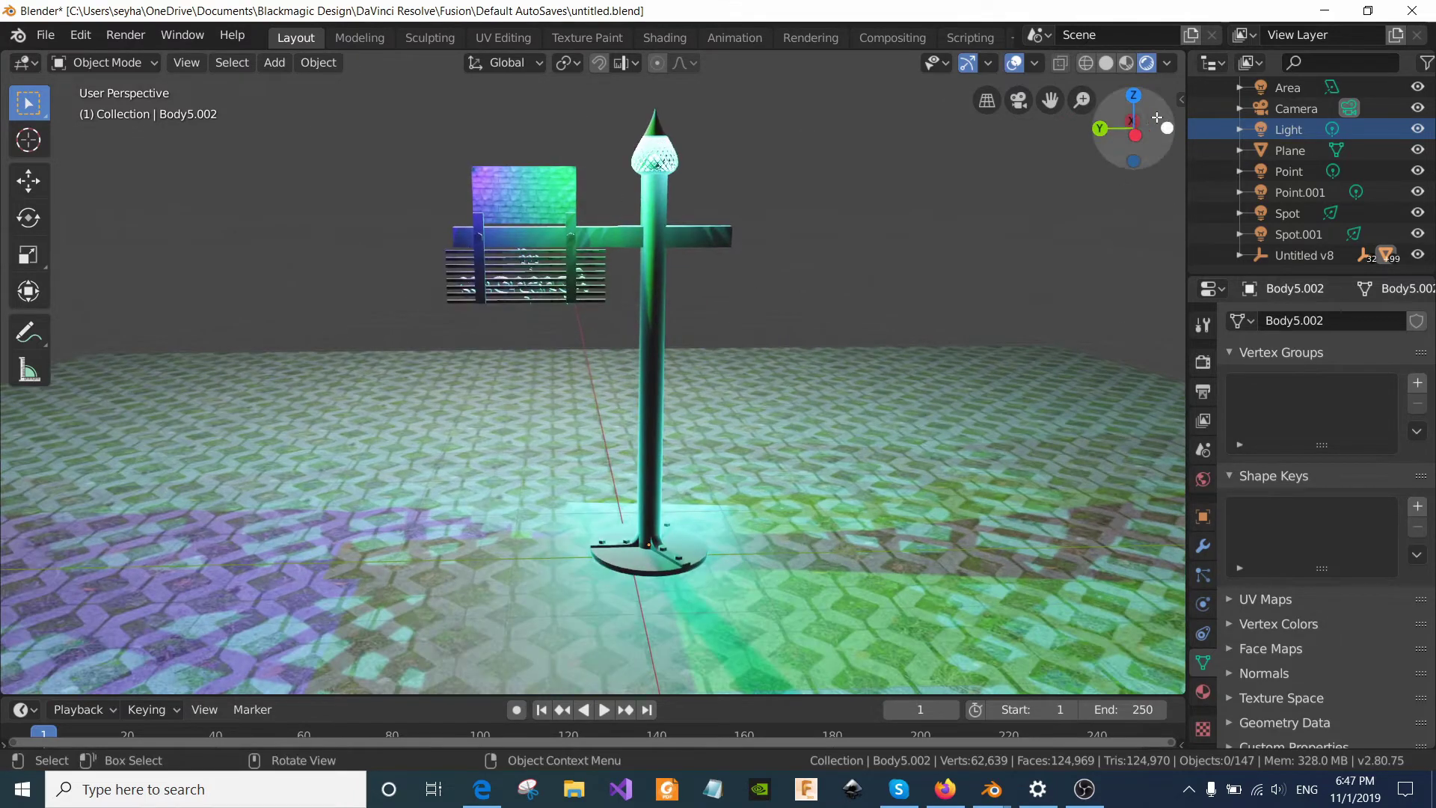
pyautogui.moveTo(1133, 128); pyautogui.dragTo(994, 142)
pyautogui.moveTo(1133, 128); pyautogui.dragTo(1084, 135)
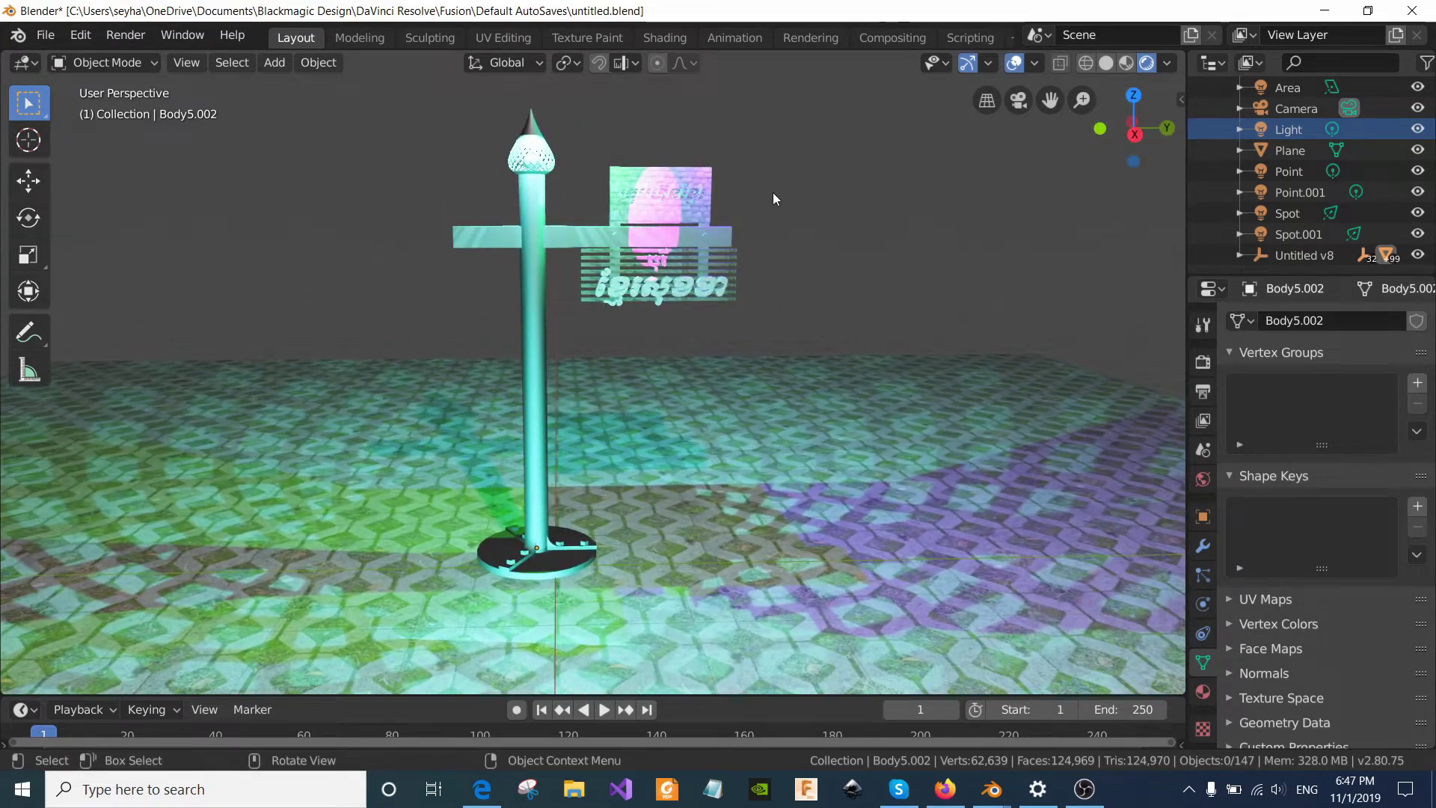
pyautogui.scroll(4, 765, 181)
pyautogui.scroll(-3, 695, 175)
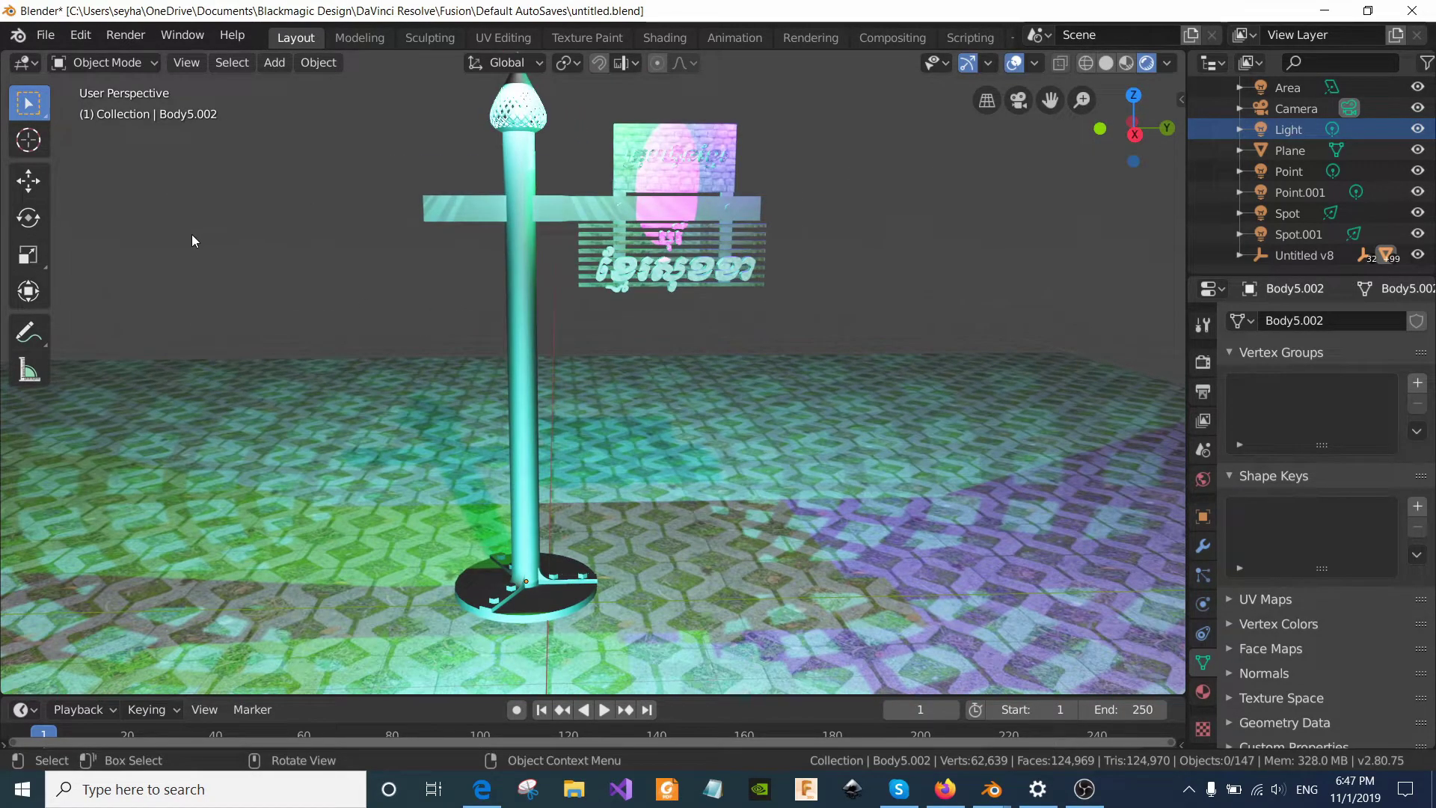
# Hide the tool shelf and reframe the view closer on the lamp post and sign
pyautogui.press('t')
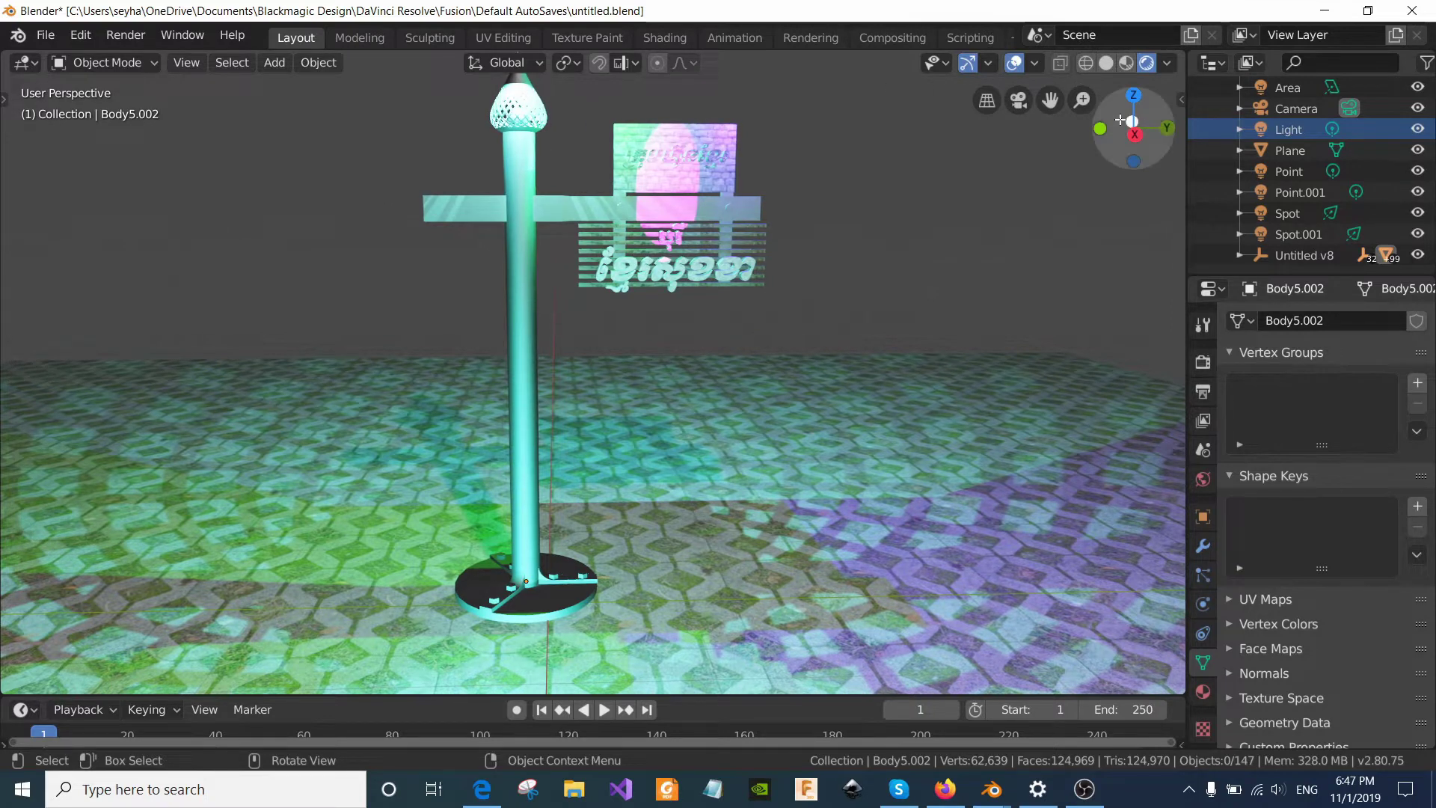
pyautogui.moveTo(1132, 121); pyautogui.dragTo(1076, 99)
pyautogui.keyDown('shift'); pyautogui.moveTo(692, 123); pyautogui.dragTo(694, 171, button='middle'); pyautogui.keyUp('shift')
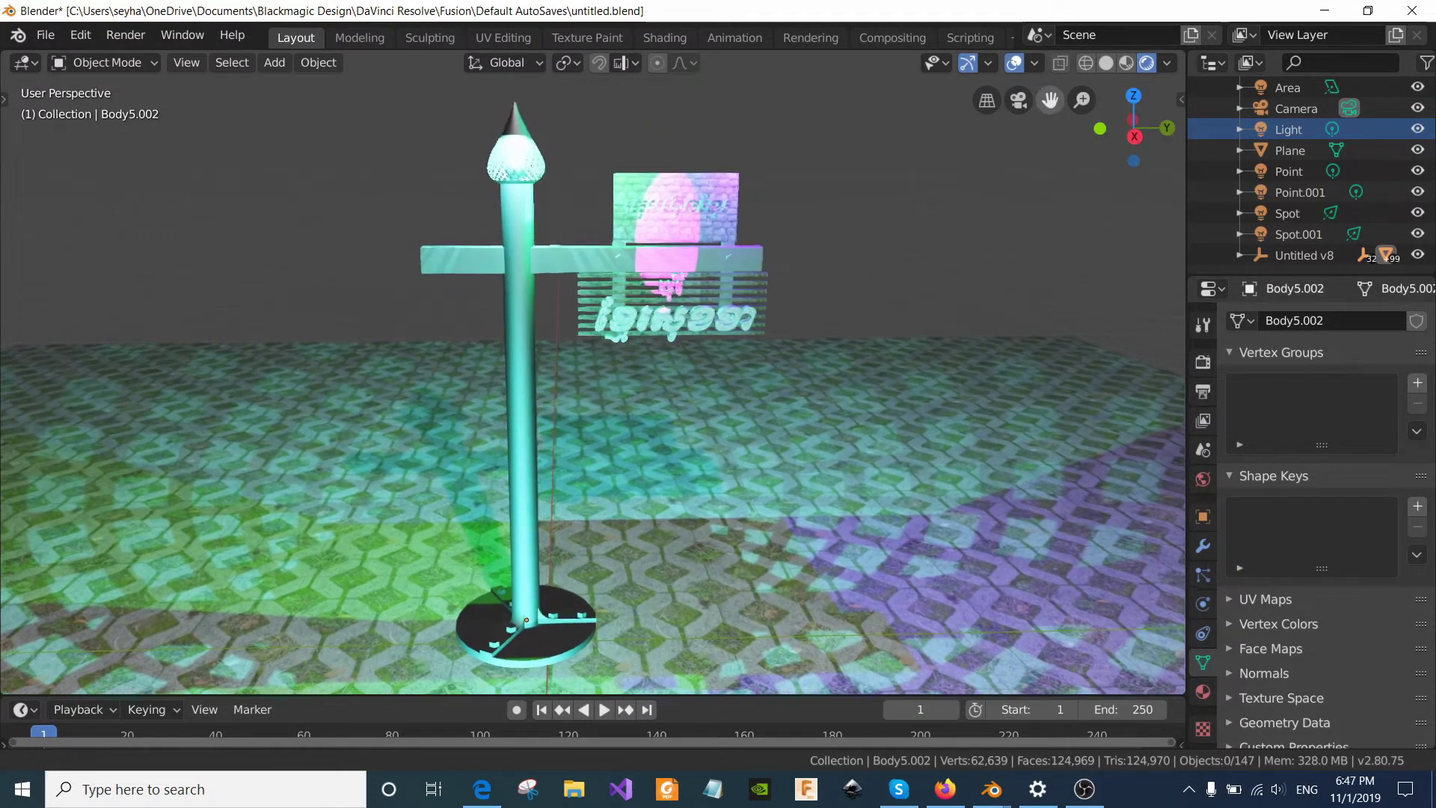
pyautogui.scroll(-2, 689, 185)
pyautogui.scroll(2, 689, 186)
pyautogui.scroll(1, 689, 185)
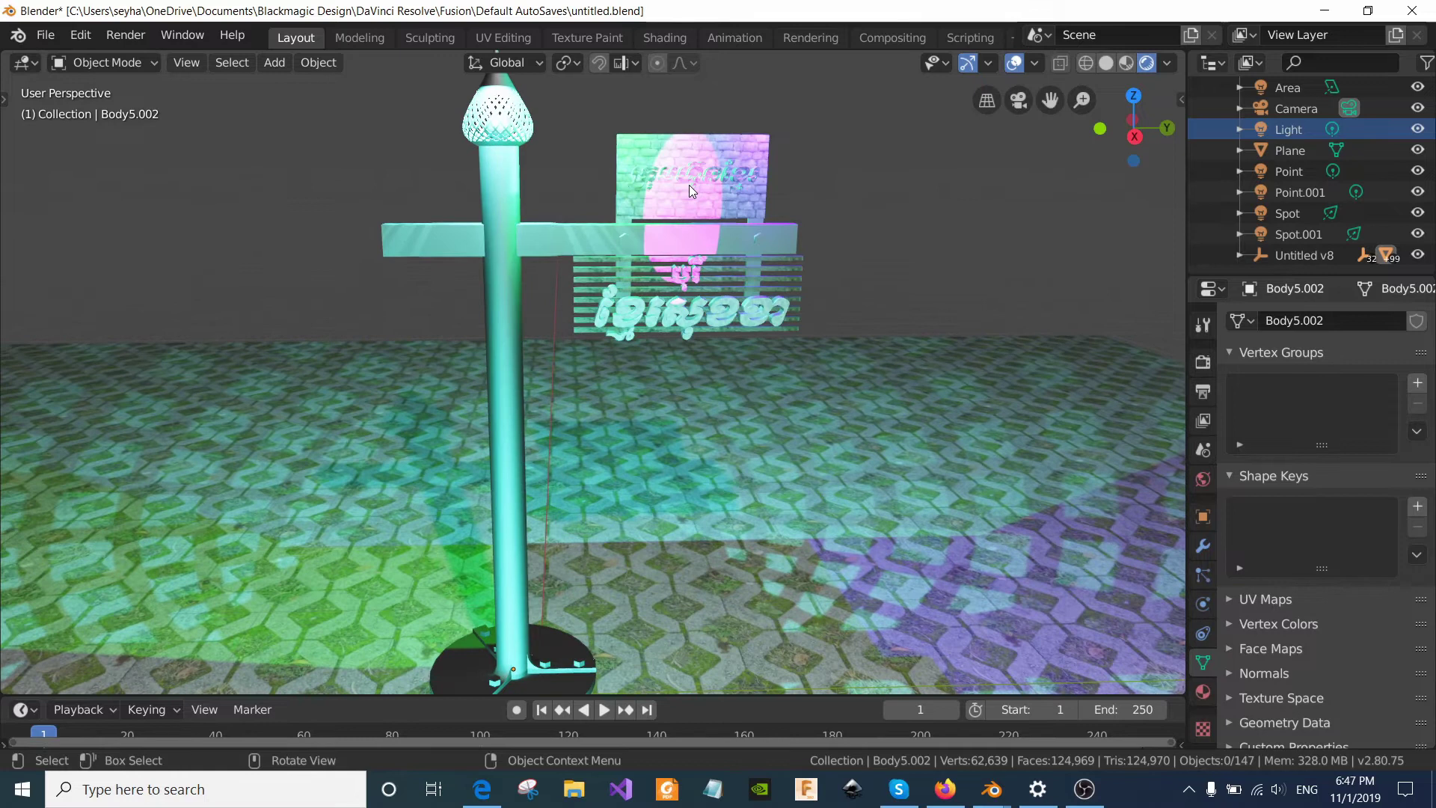
pyautogui.moveTo(1155, 113); pyautogui.dragTo(1148, 116)
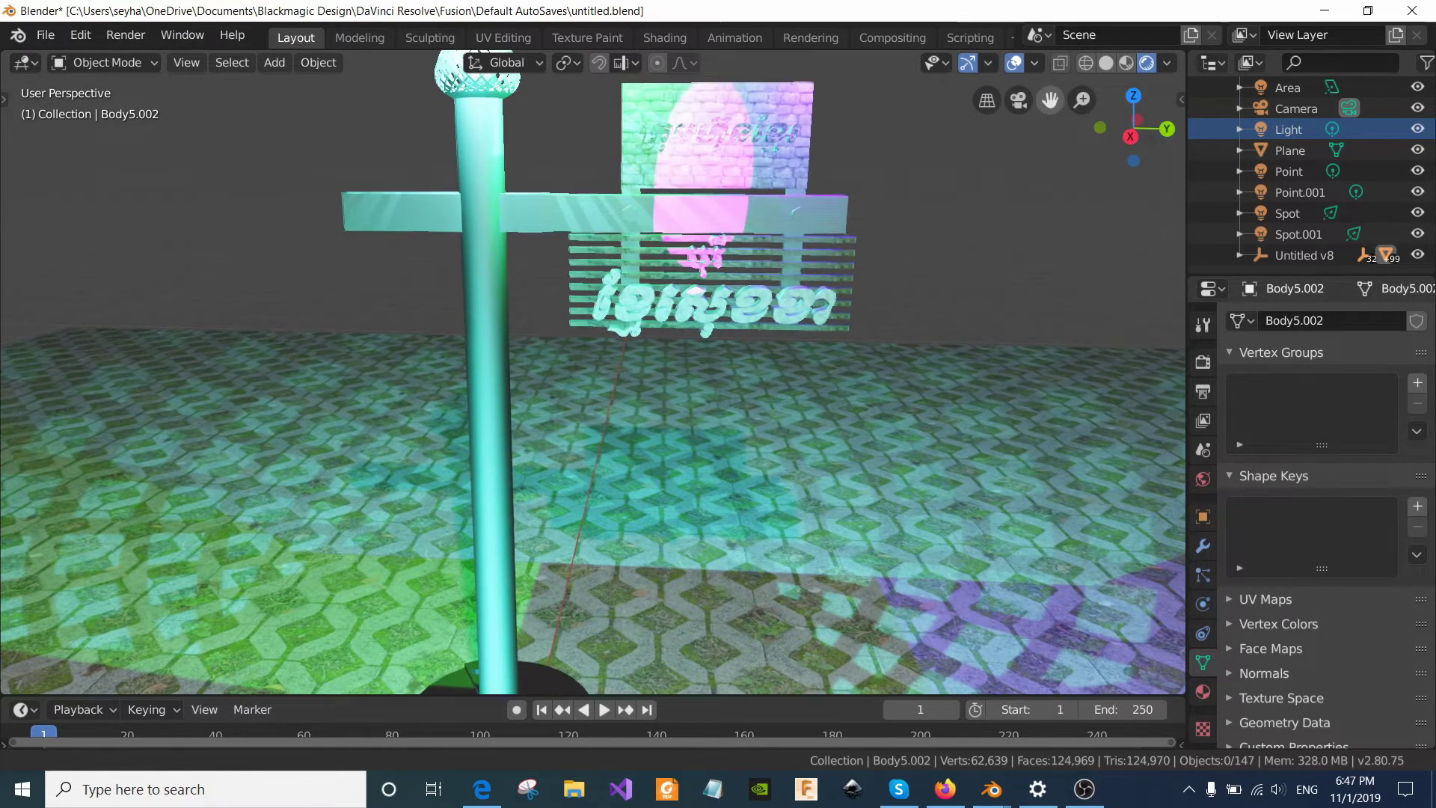
pyautogui.moveTo(1081, 100); pyautogui.dragTo(1077, 93)
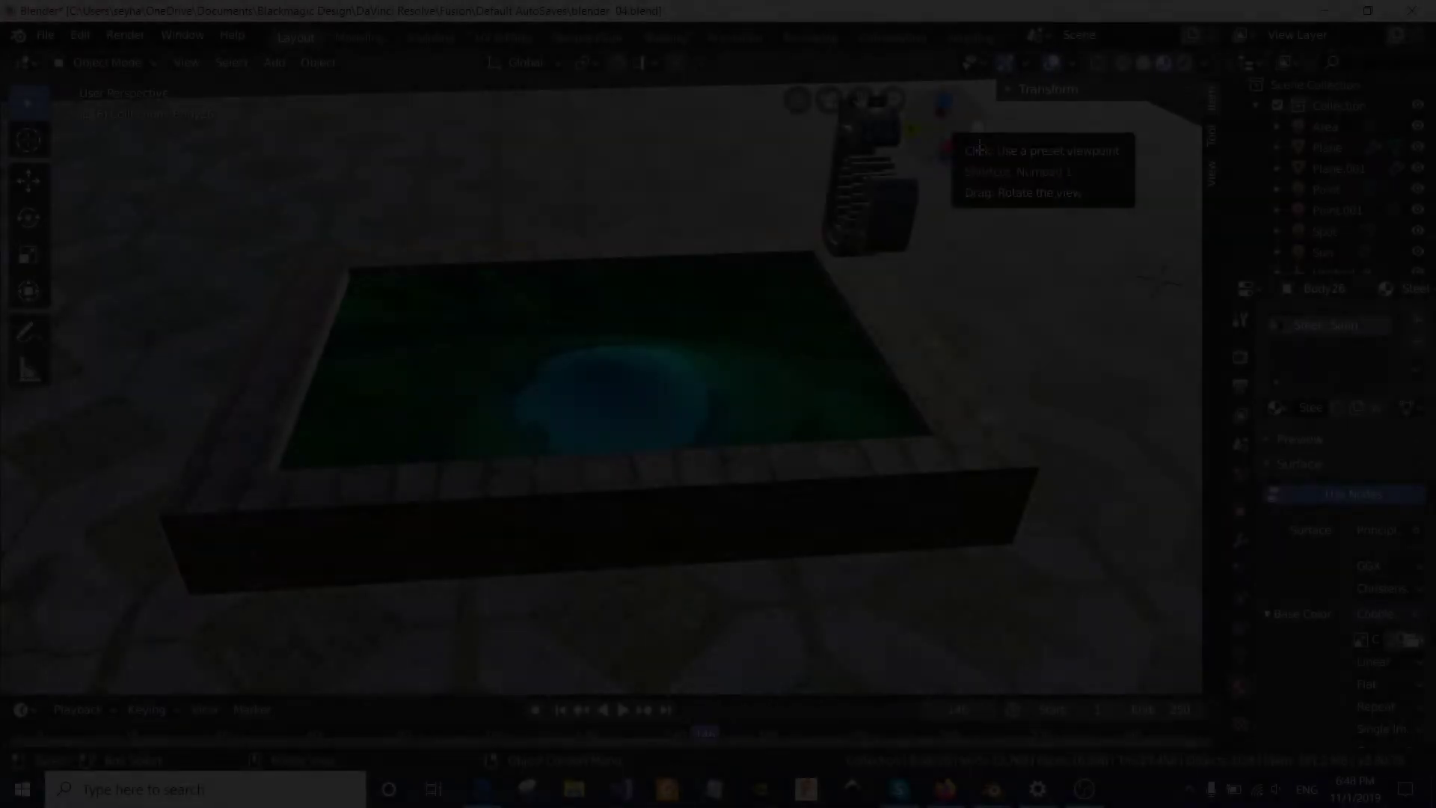
pyautogui.moveTo(598, 374); pyautogui.dragTo(479, 374, button='middle')
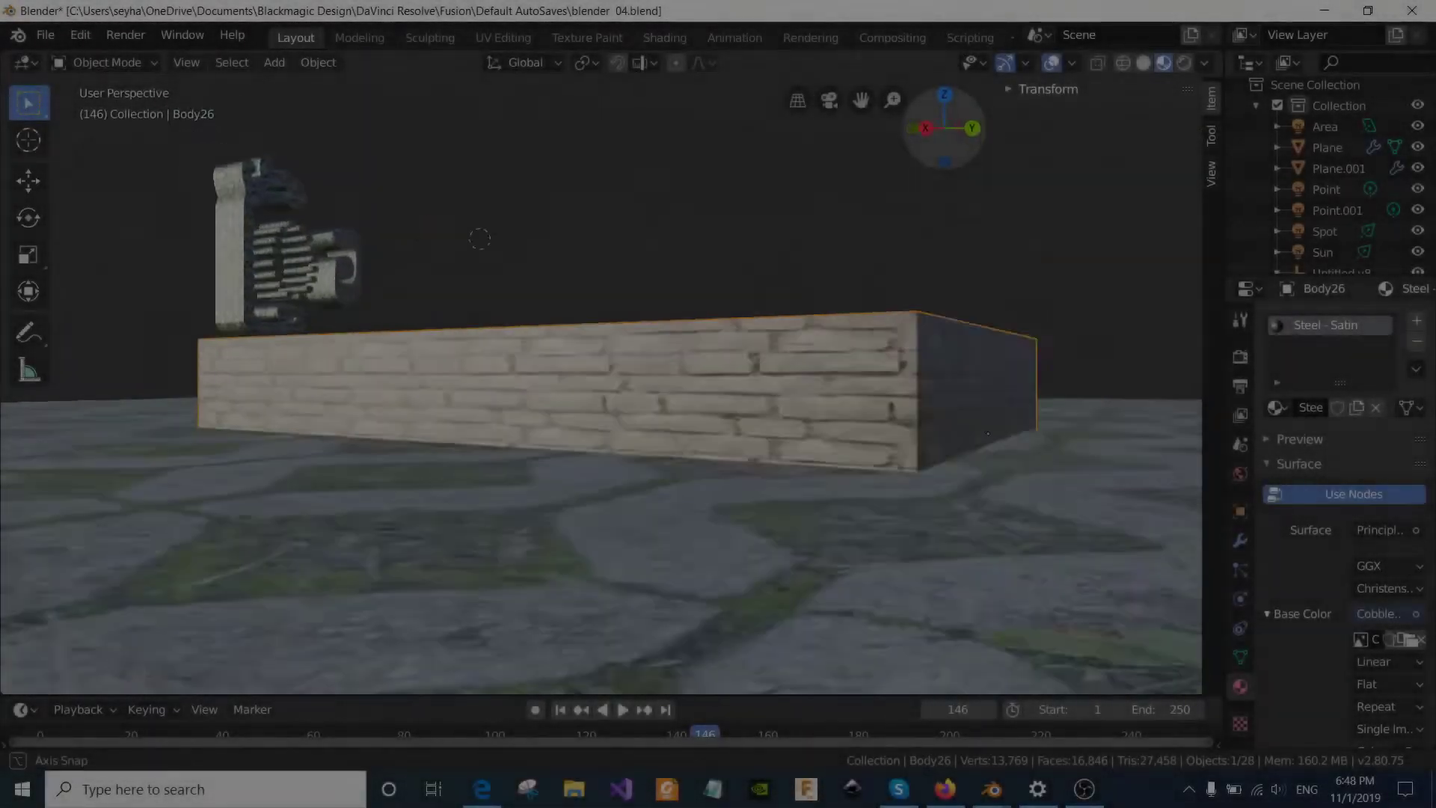
pyautogui.moveTo(480, 238)
pyautogui.mouseDown(button='middle')
pyautogui.moveTo(911, 432)
pyautogui.moveTo(214, 278)
pyautogui.mouseUp(button='middle')
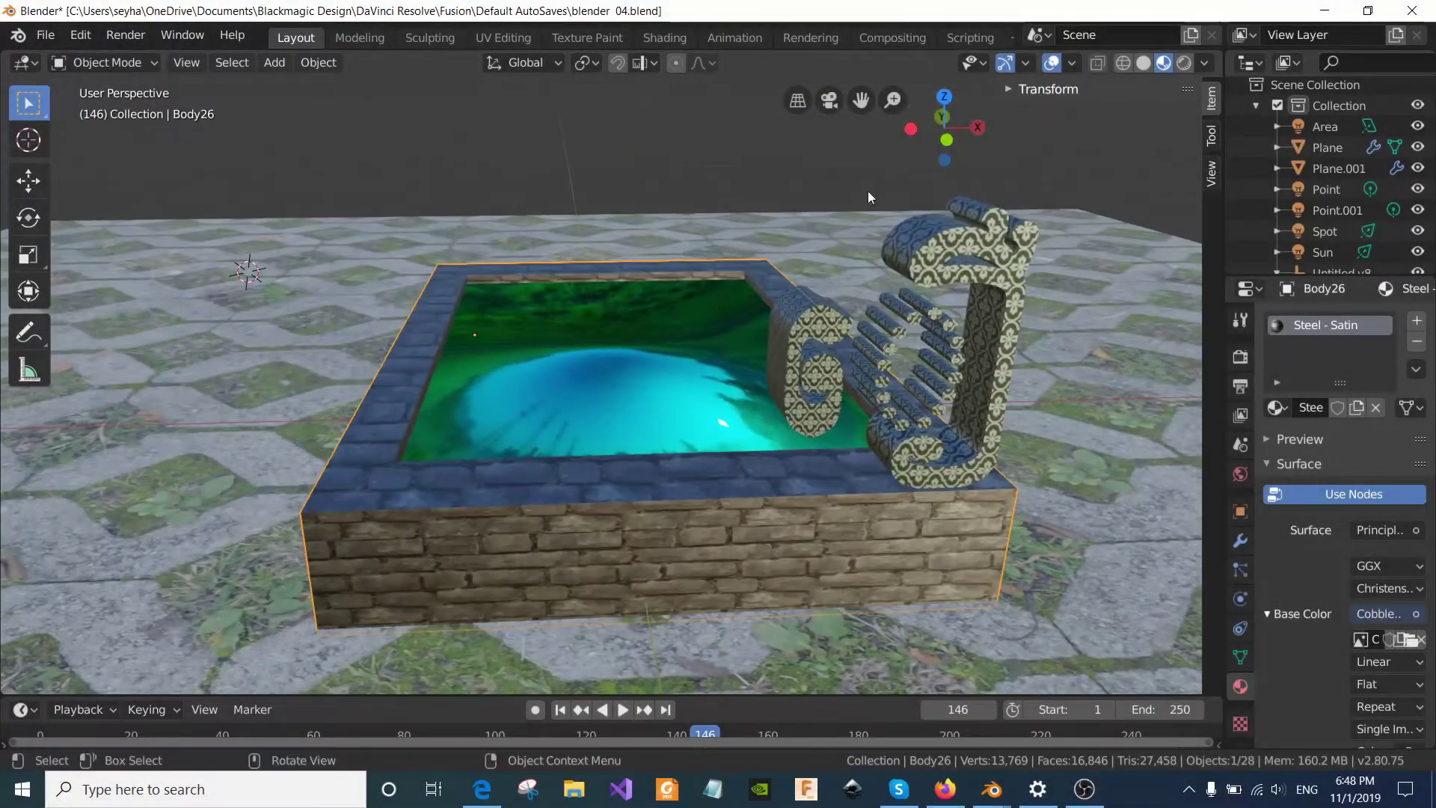
pyautogui.moveTo(868, 190); pyautogui.dragTo(771, 248, button='middle')
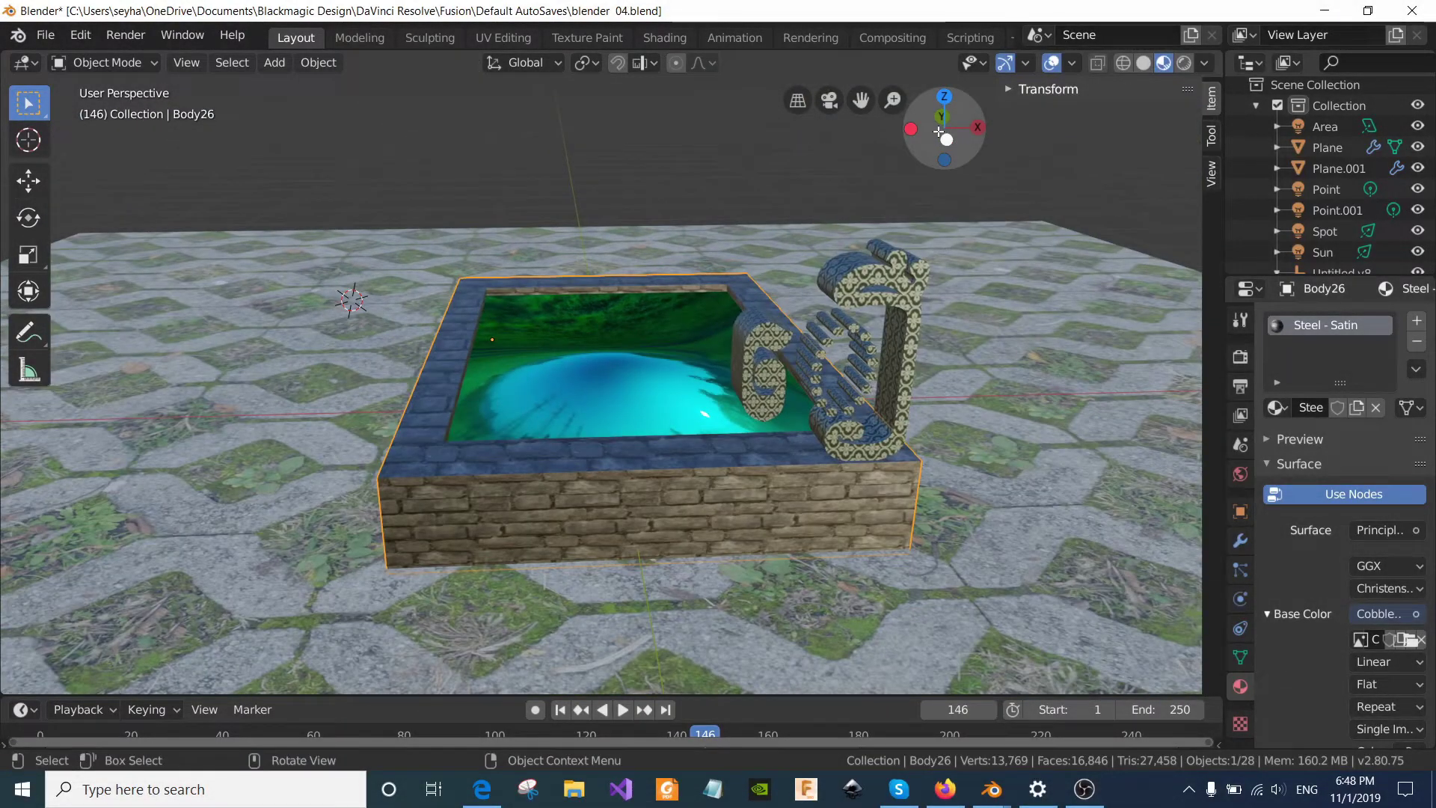
pyautogui.moveTo(939, 133)
pyautogui.mouseDown()
pyautogui.moveTo(860, 149)
pyautogui.moveTo(673, 142)
pyautogui.mouseUp()
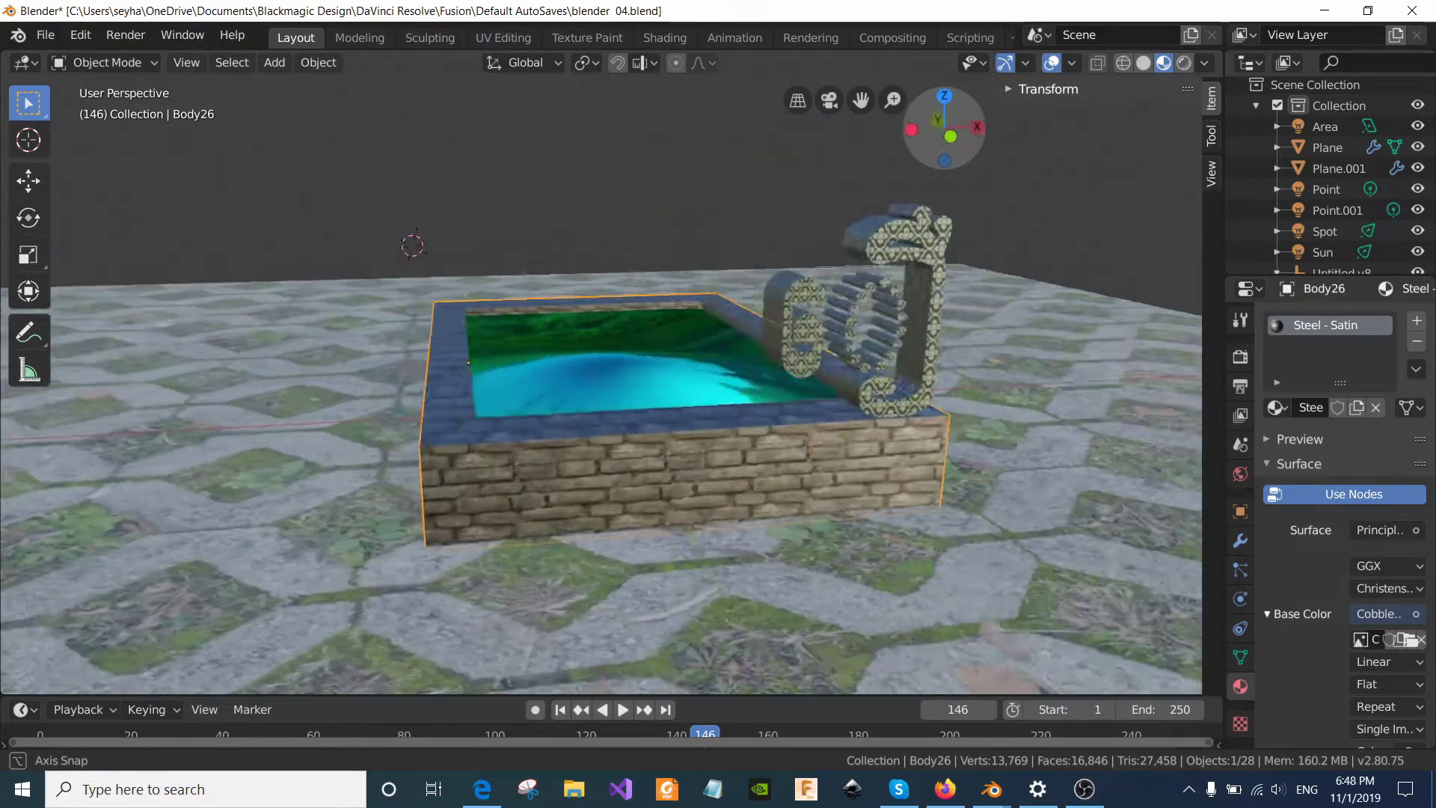
pyautogui.moveTo(673, 142)
pyautogui.mouseDown()
pyautogui.moveTo(486, 146)
pyautogui.moveTo(1069, 166)
pyautogui.mouseUp()
pyautogui.moveTo(963, 125)
pyautogui.mouseDown()
pyautogui.moveTo(1036, 282)
pyautogui.moveTo(379, 176)
pyautogui.mouseUp()
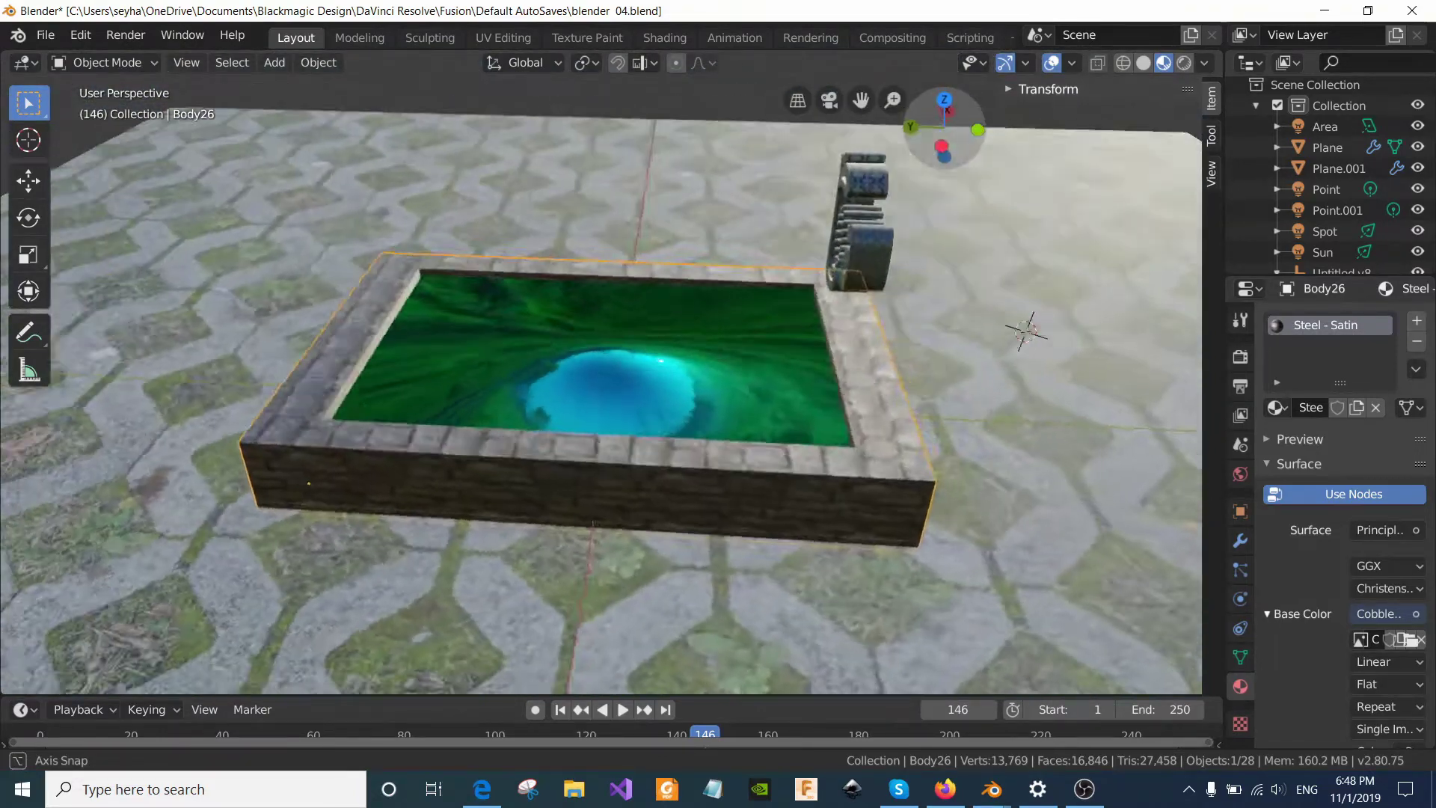
pyautogui.moveTo(379, 176)
pyautogui.mouseDown()
pyautogui.moveTo(761, 458)
pyautogui.moveTo(608, 293)
pyautogui.mouseUp()
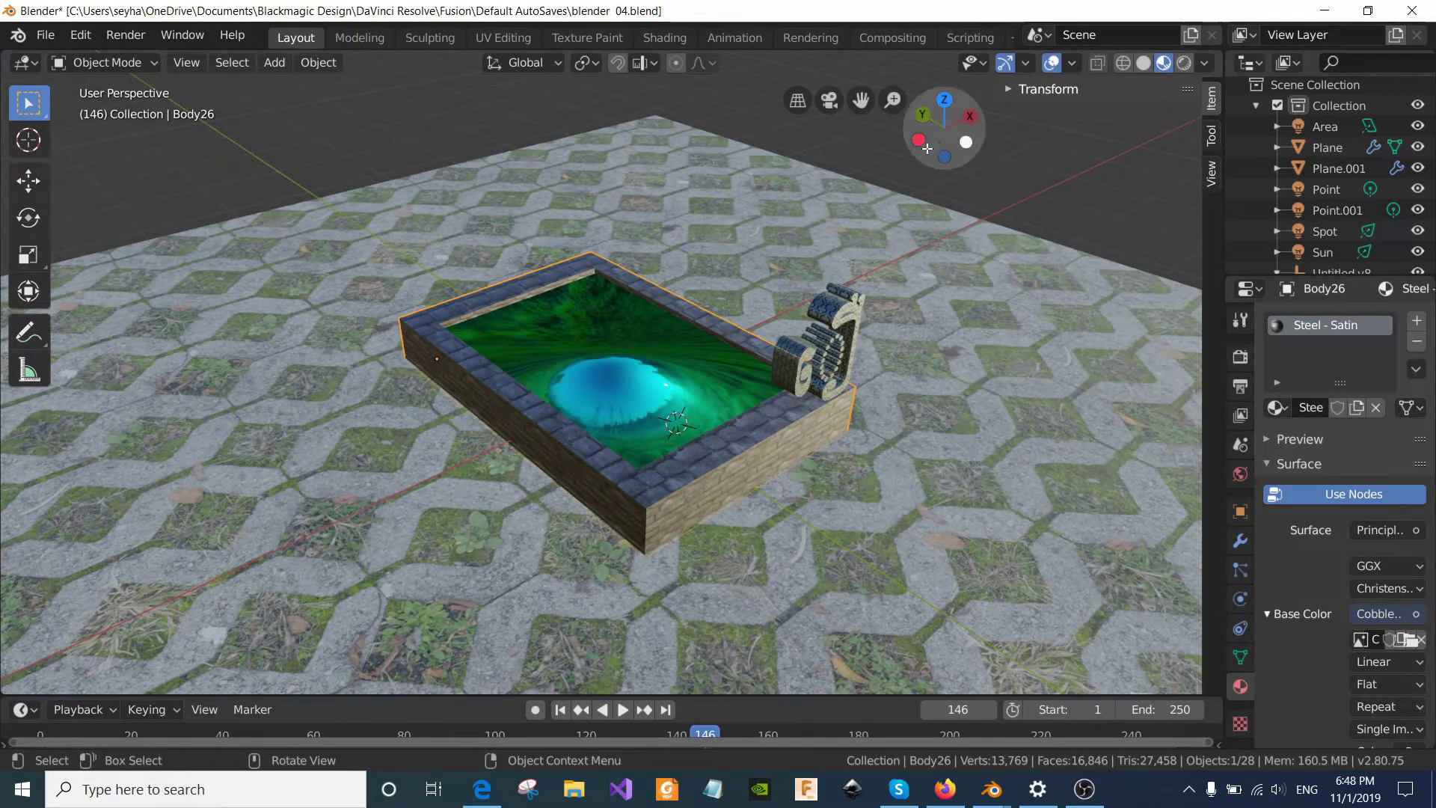
pyautogui.moveTo(928, 149); pyautogui.dragTo(649, 416)
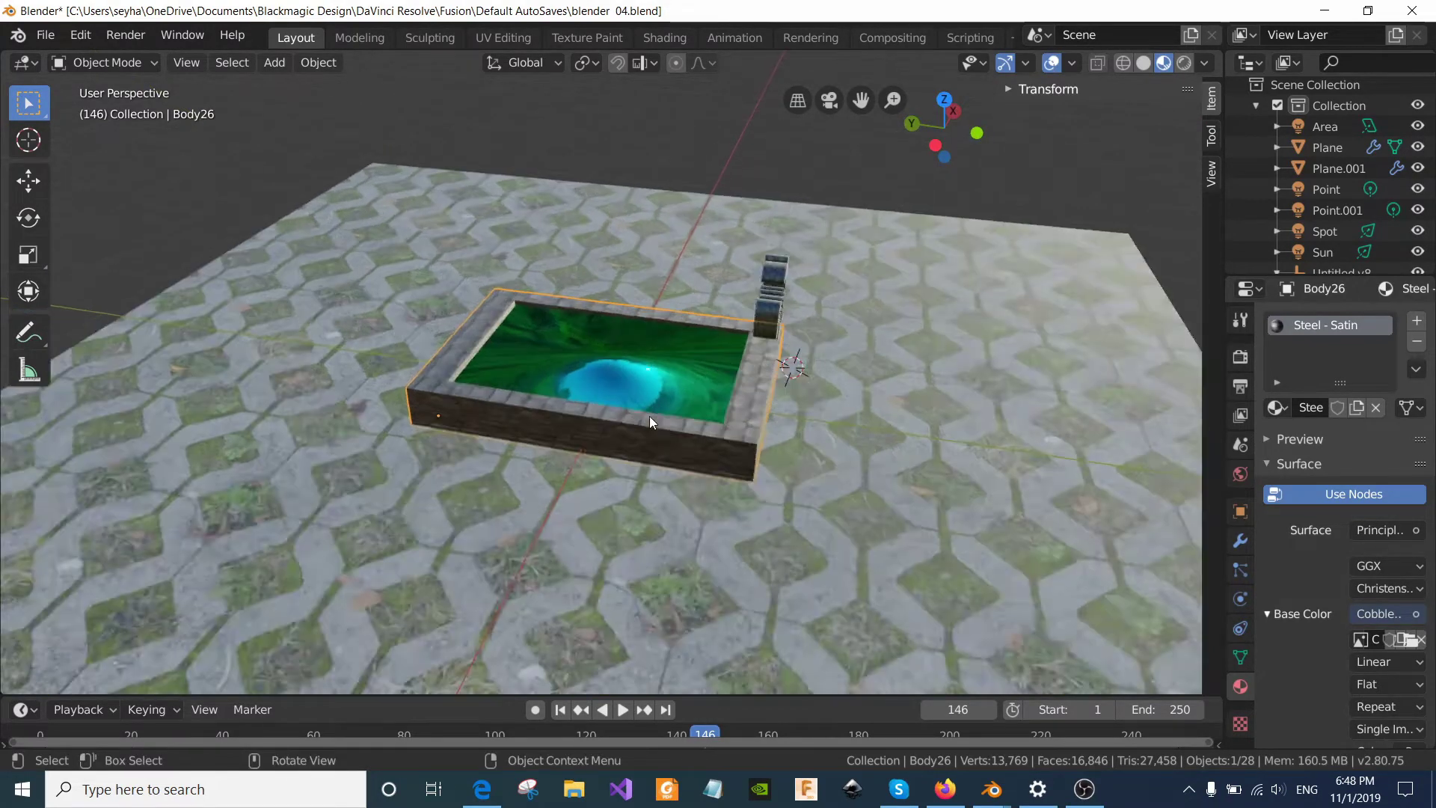
pyautogui.scroll(3, 649, 416)
pyautogui.moveTo(953, 131)
pyautogui.mouseDown()
pyautogui.moveTo(890, 142)
pyautogui.moveTo(944, 140)
pyautogui.moveTo(937, 262)
pyautogui.mouseUp()
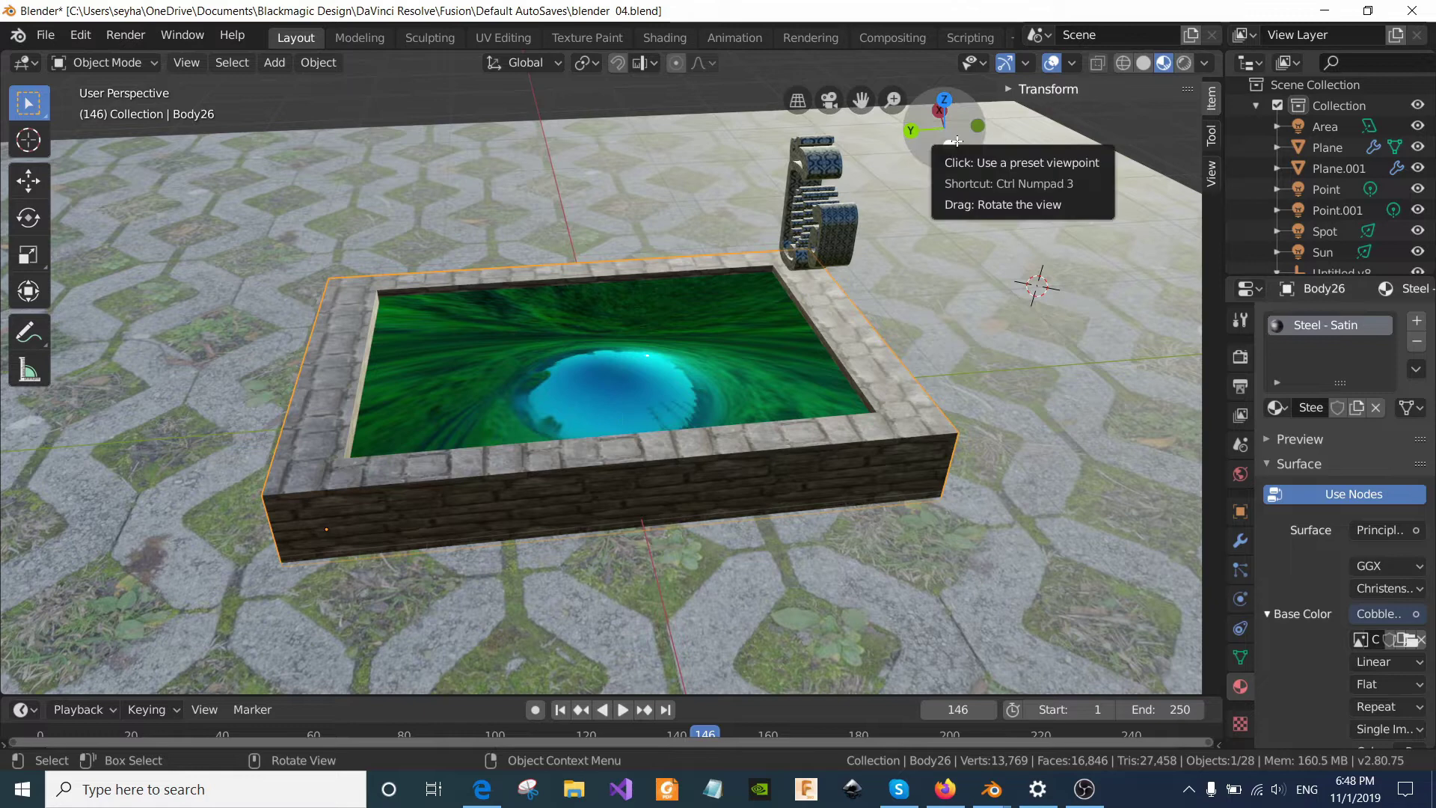
pyautogui.moveTo(946, 153)
pyautogui.mouseDown()
pyautogui.moveTo(919, 179)
pyautogui.moveTo(890, 176)
pyautogui.moveTo(935, 239)
pyautogui.mouseUp()
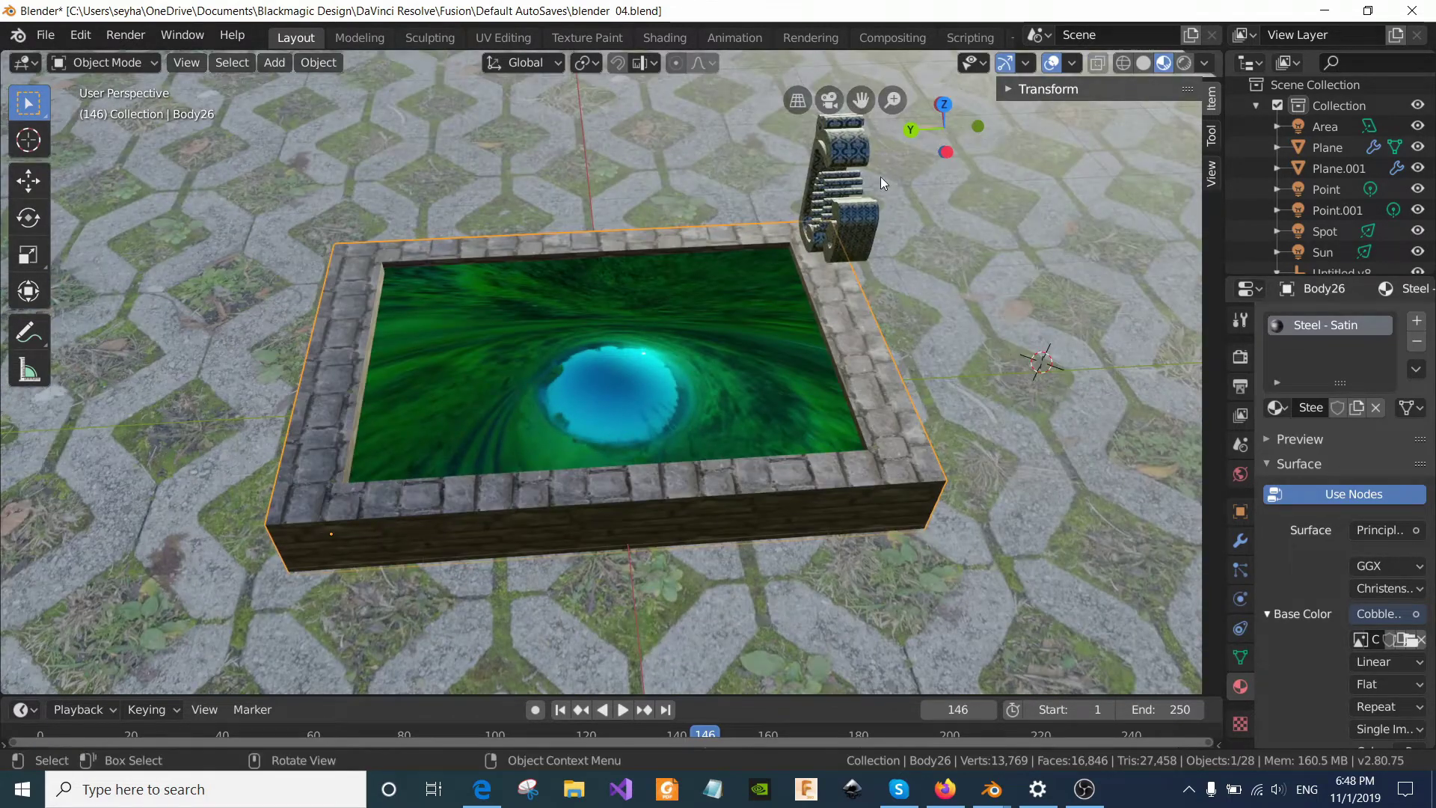
pyautogui.moveTo(937, 139)
pyautogui.mouseDown()
pyautogui.moveTo(939, 112)
pyautogui.moveTo(920, 131)
pyautogui.mouseUp()
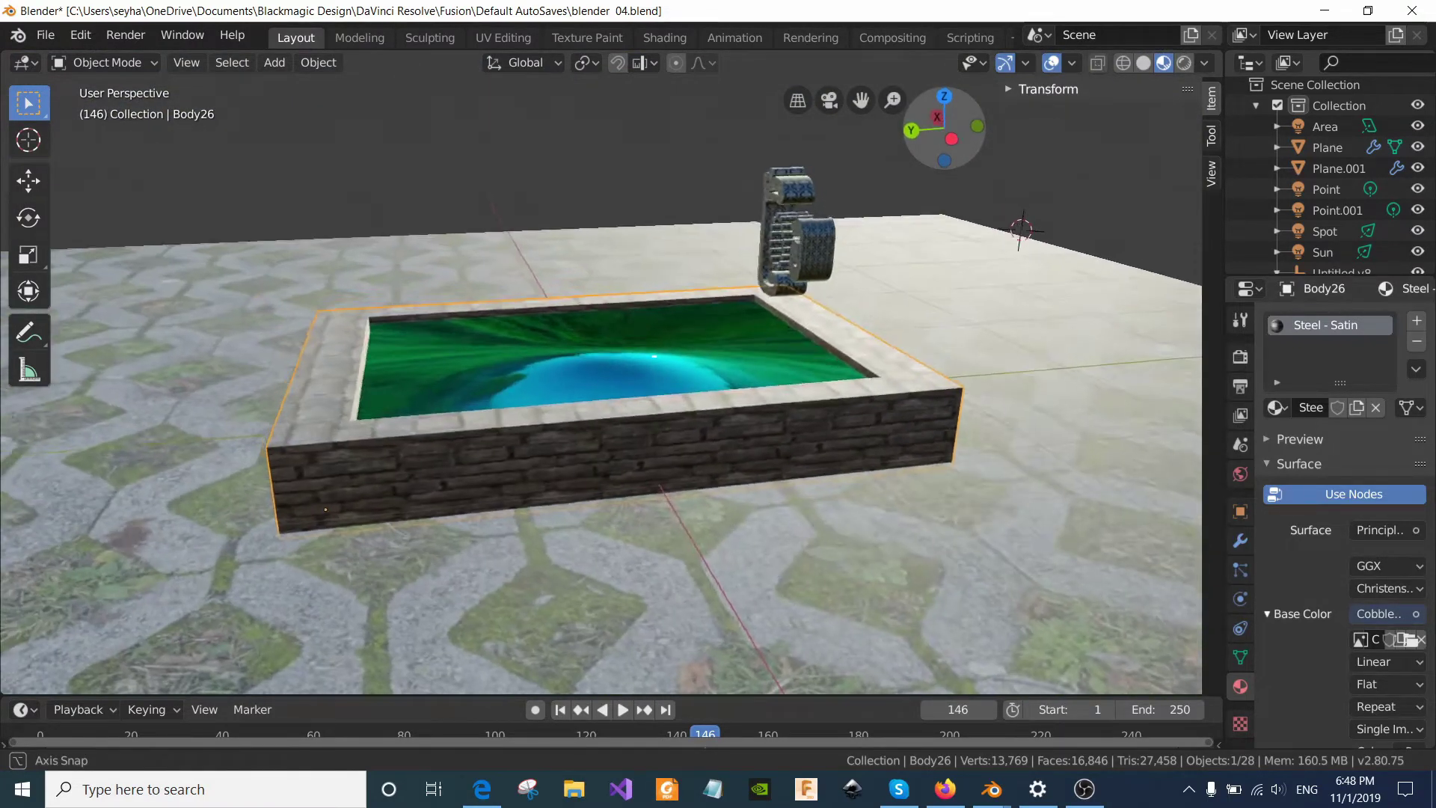
pyautogui.moveTo(944, 128); pyautogui.dragTo(769, 195)
pyautogui.scroll(2, 762, 208)
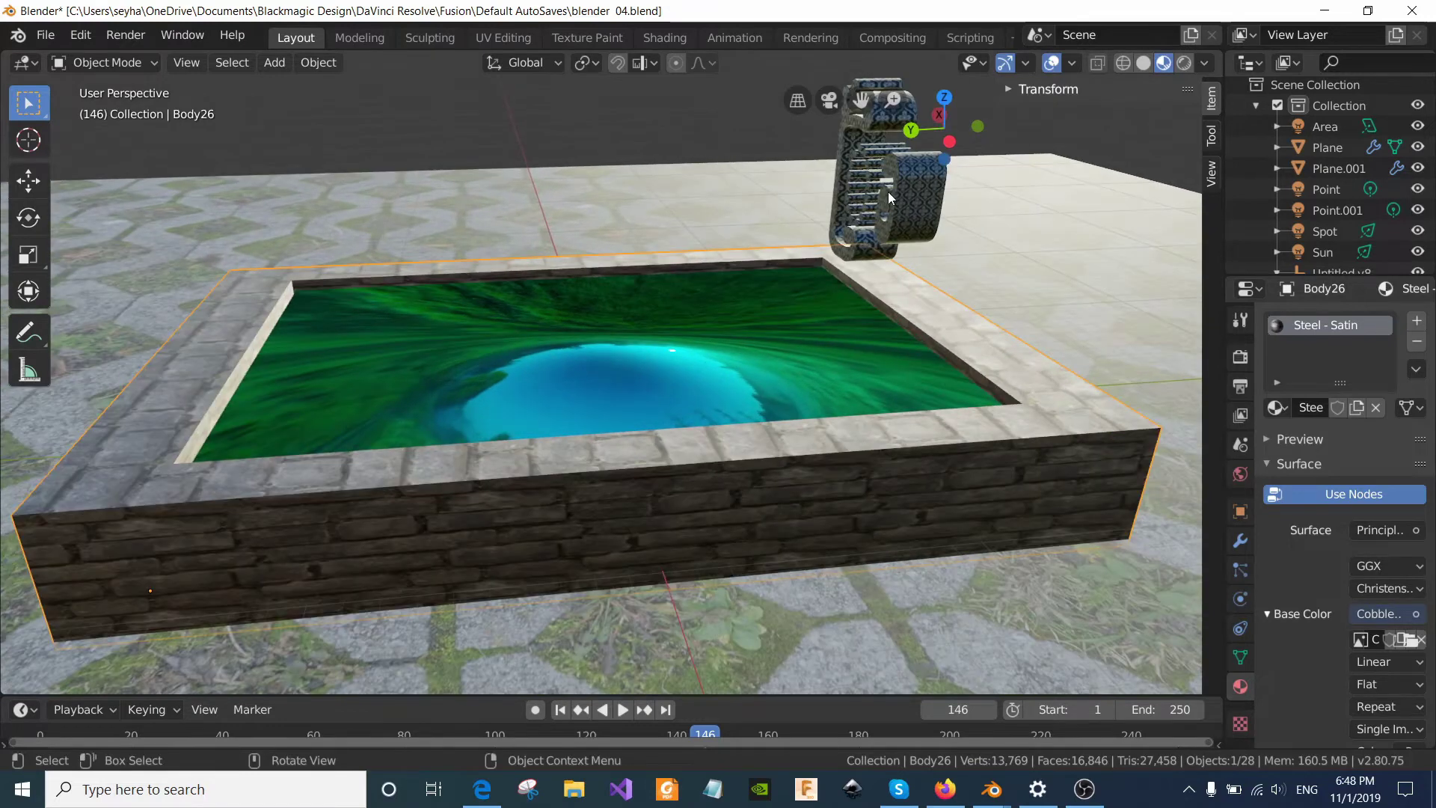
pyautogui.scroll(-4, 830, 198)
pyautogui.scroll(-2, 824, 199)
pyautogui.scroll(-1, 824, 199)
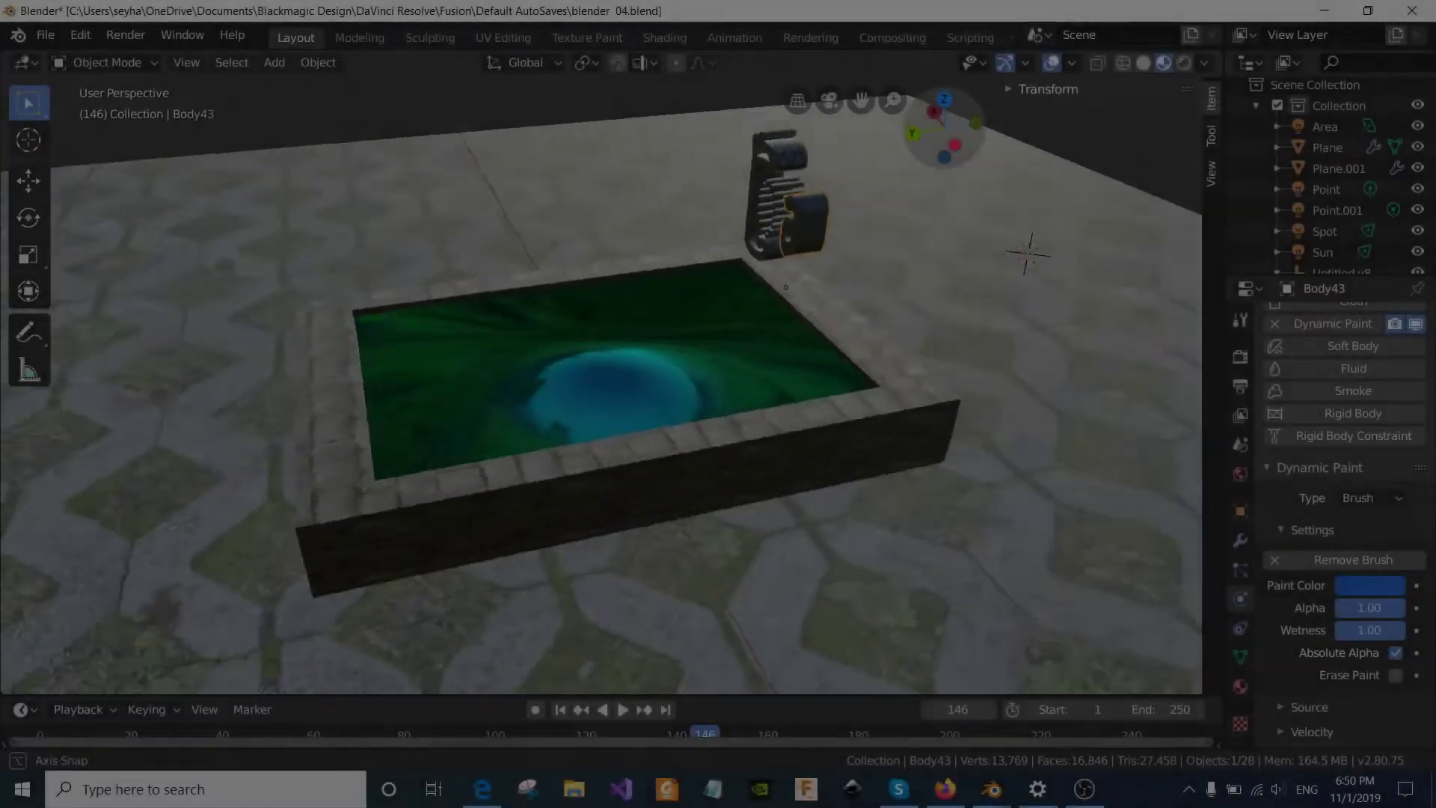
# Start the ripple animation playing and move Body43 into the pool
pyautogui.moveTo(673, 374); pyautogui.dragTo(718, 336, button='middle')
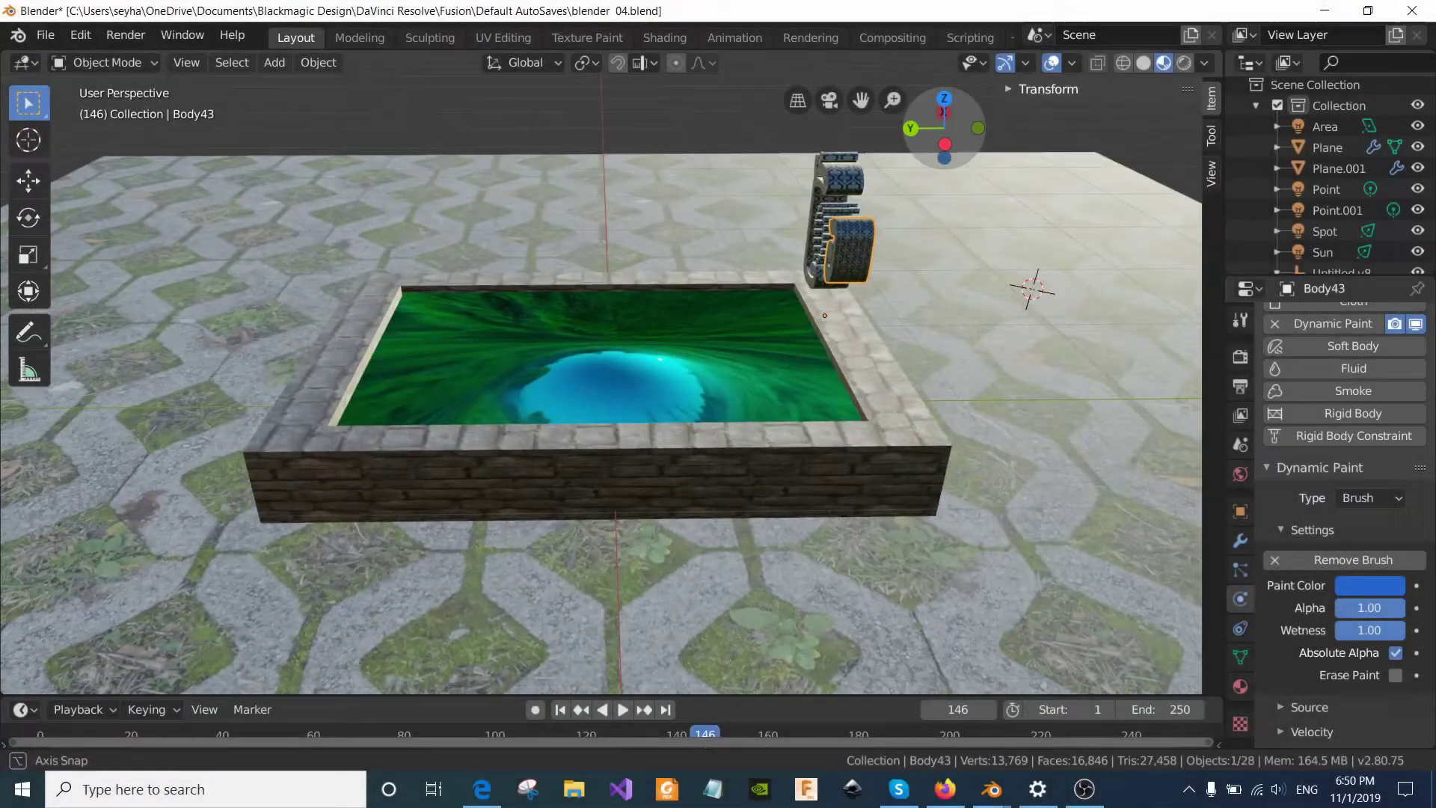
pyautogui.moveTo(944, 127); pyautogui.dragTo(944, 124)
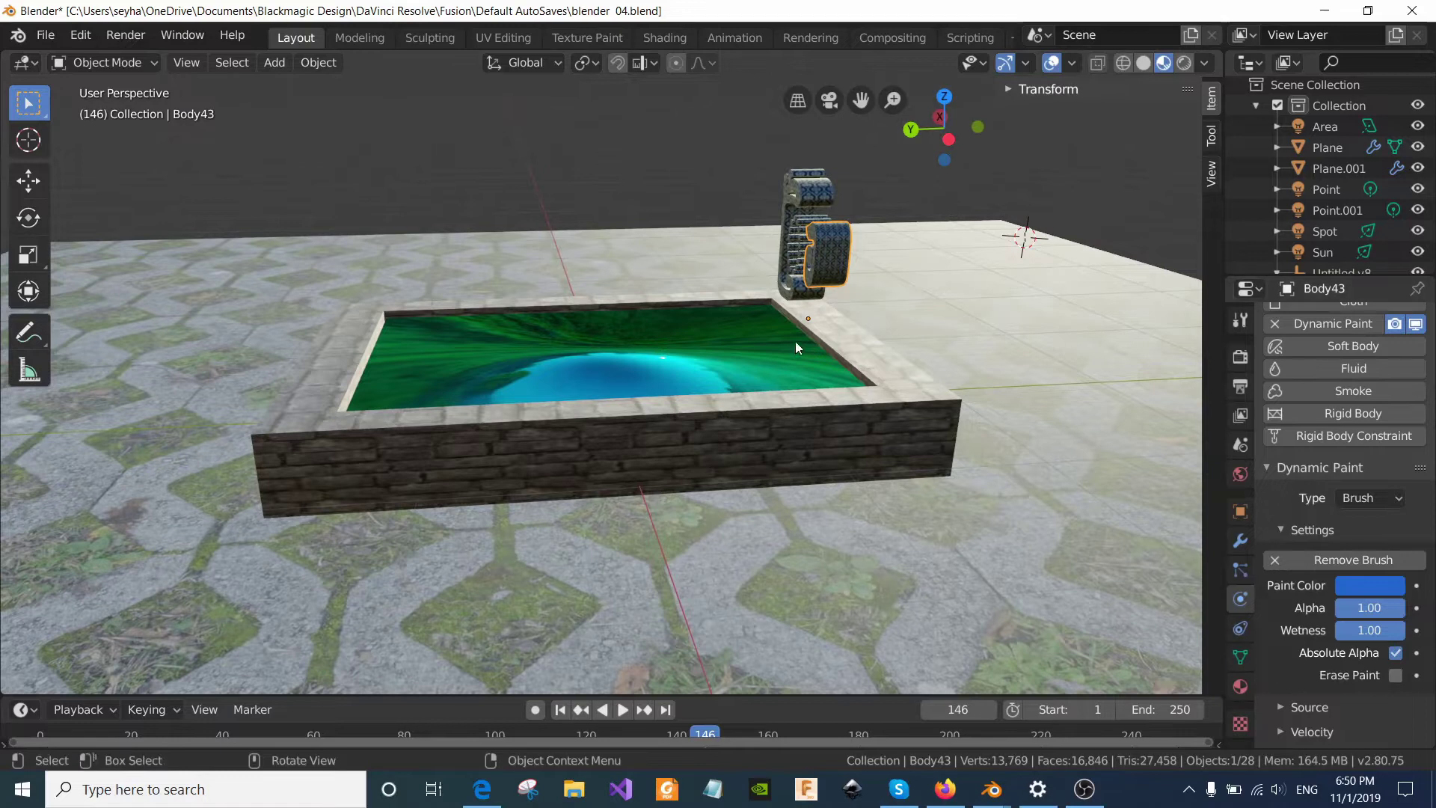
pyautogui.scroll(-3, 1365, 609)
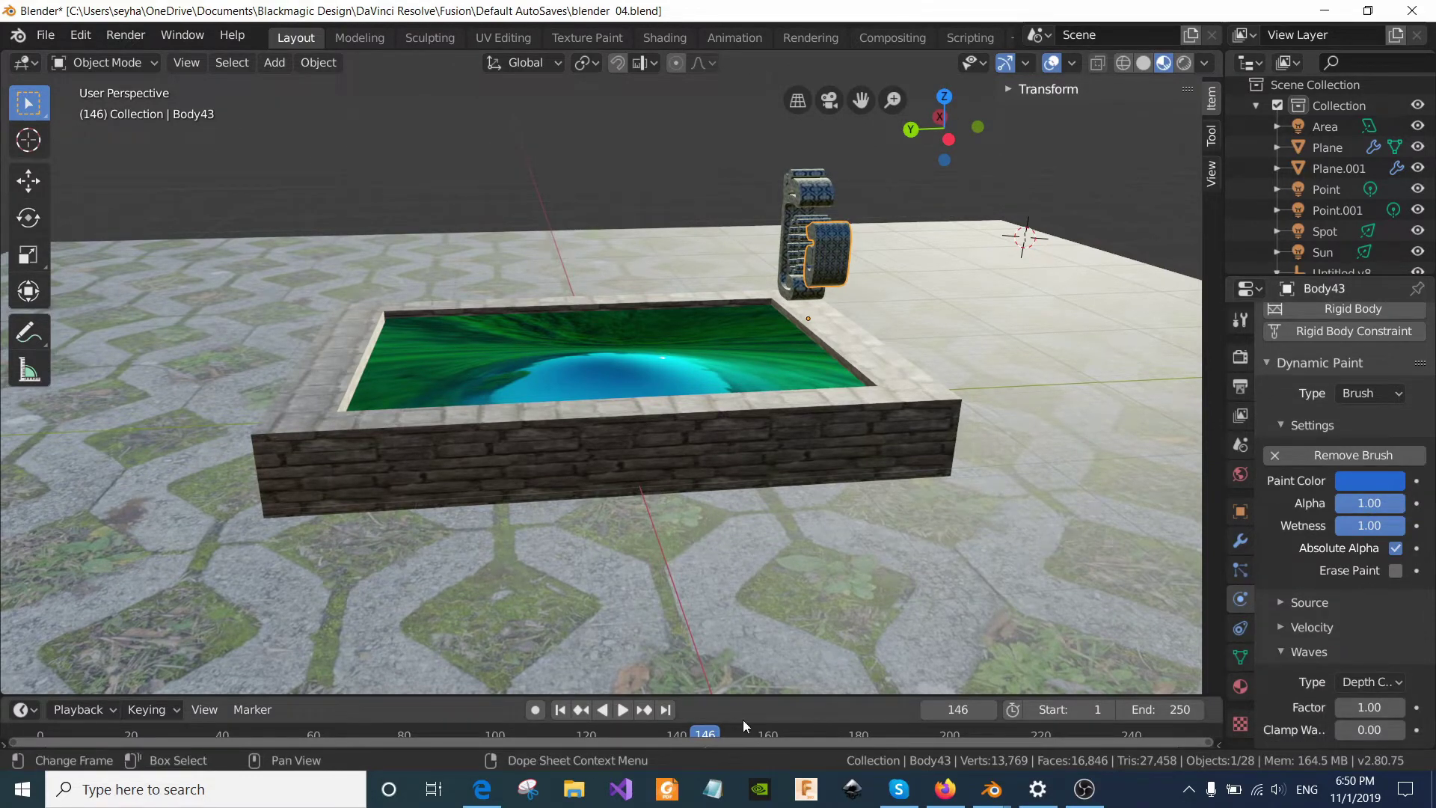
pyautogui.click(617, 709)
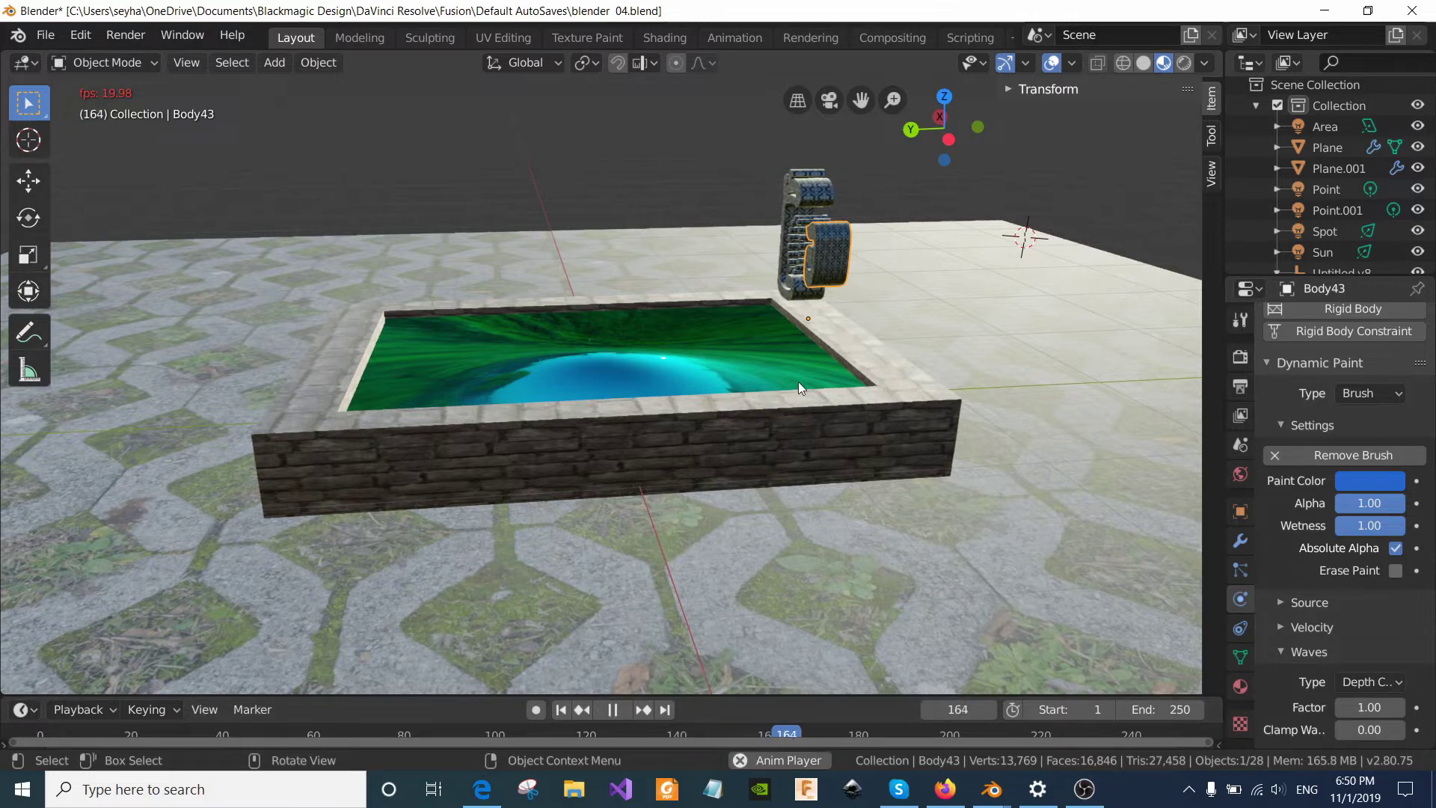
pyautogui.press('g')
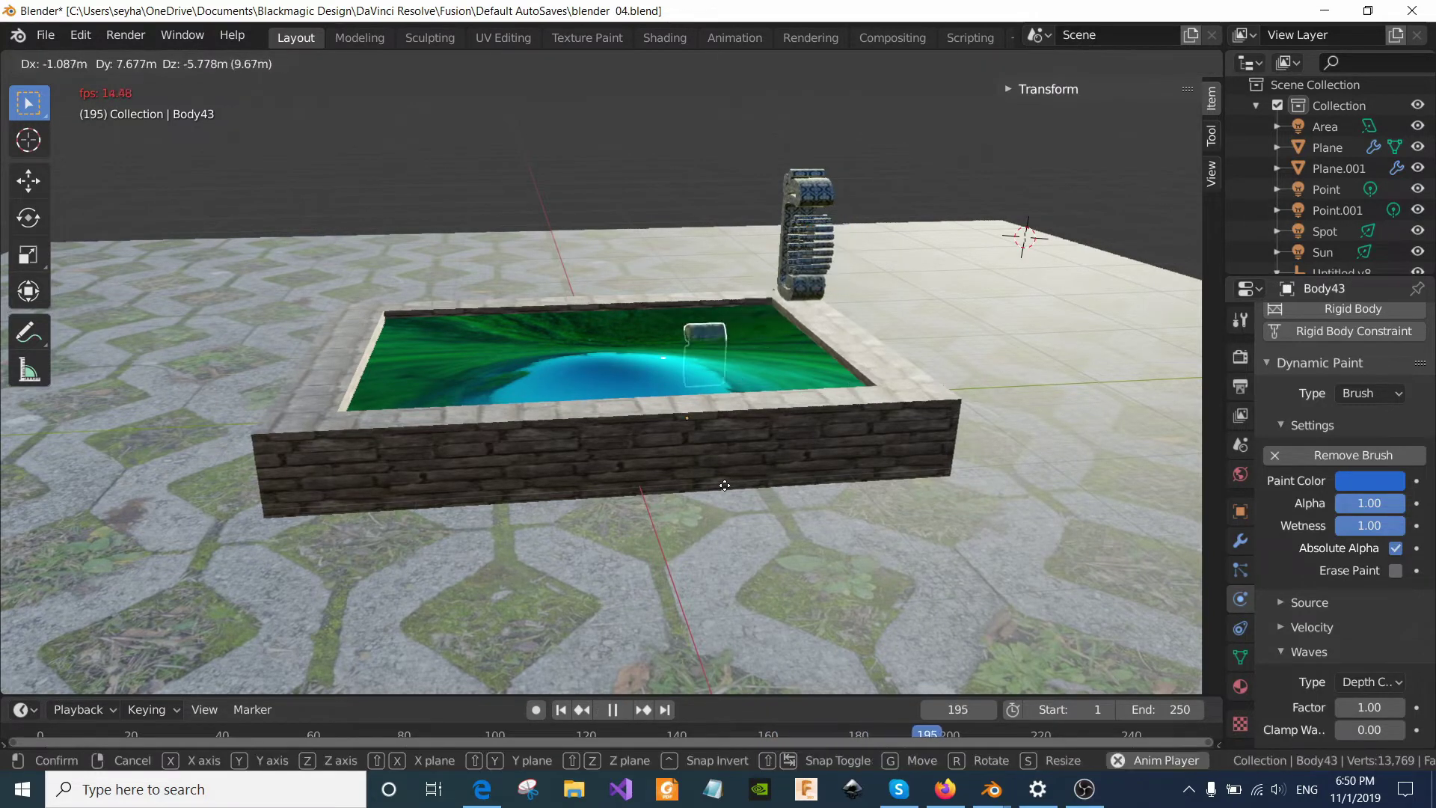
pyautogui.click(719, 440)
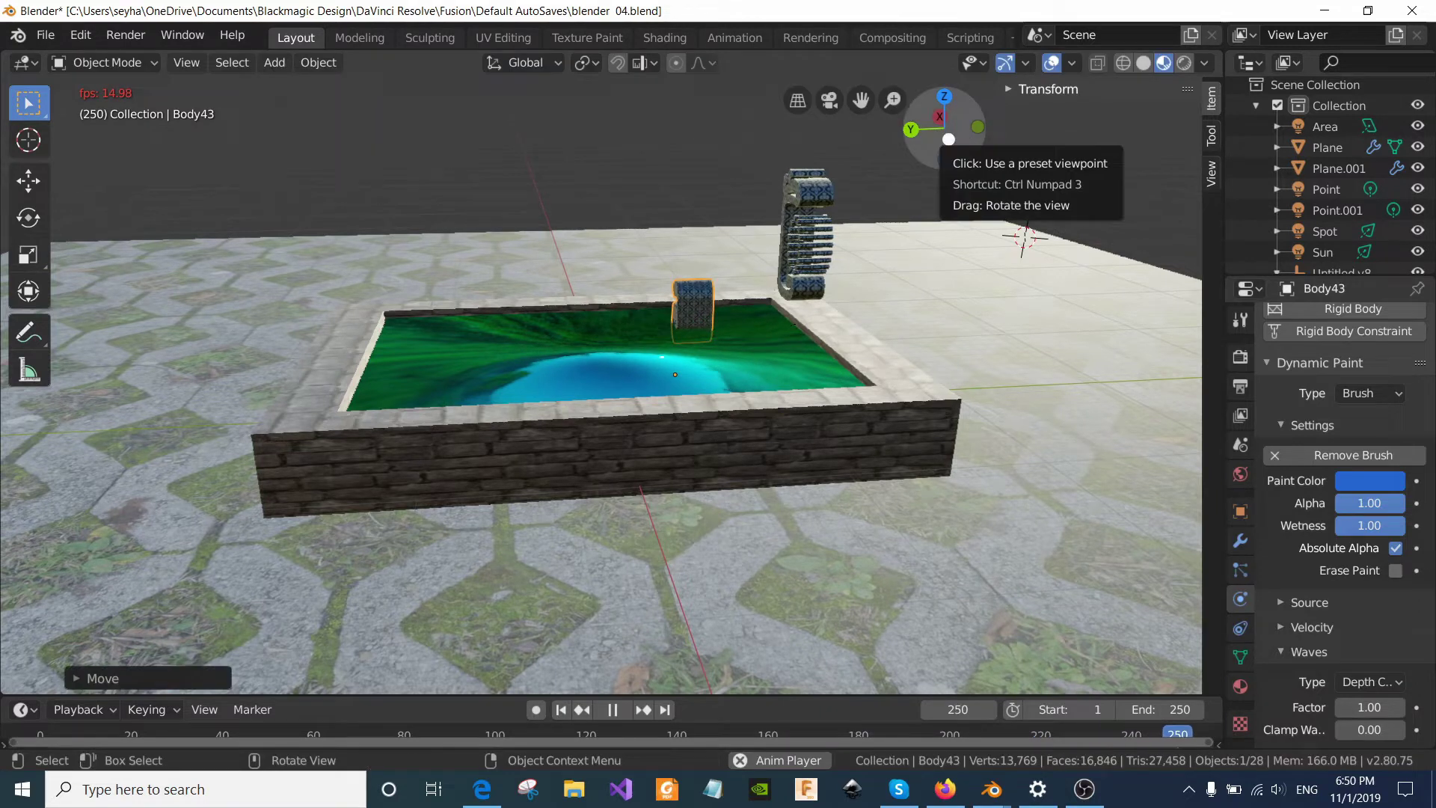
# Reposition Body43 twice more over the water, orbiting to watch the ripples
pyautogui.moveTo(965, 141); pyautogui.dragTo(901, 248)
pyautogui.scroll(1, 778, 298)
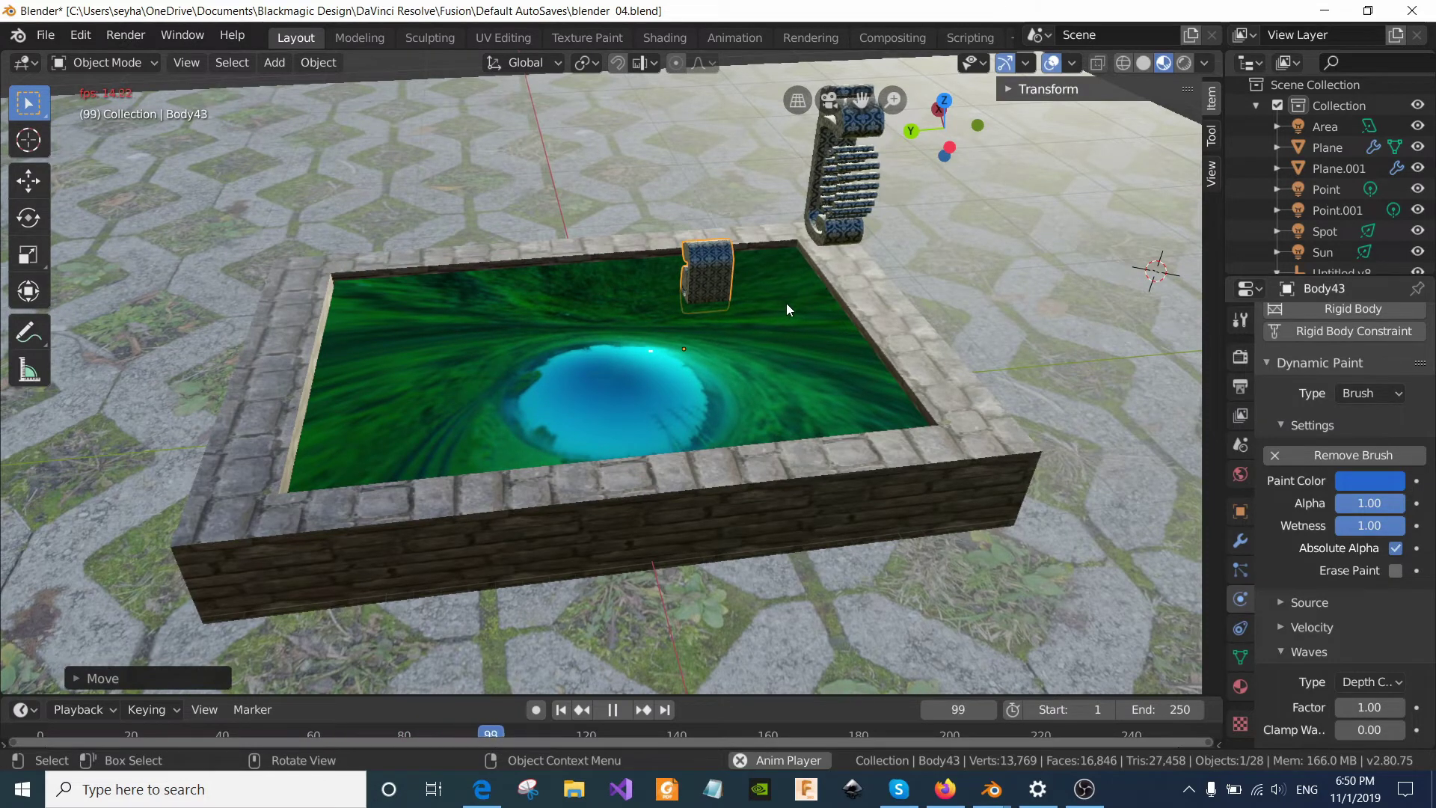
pyautogui.press('g')
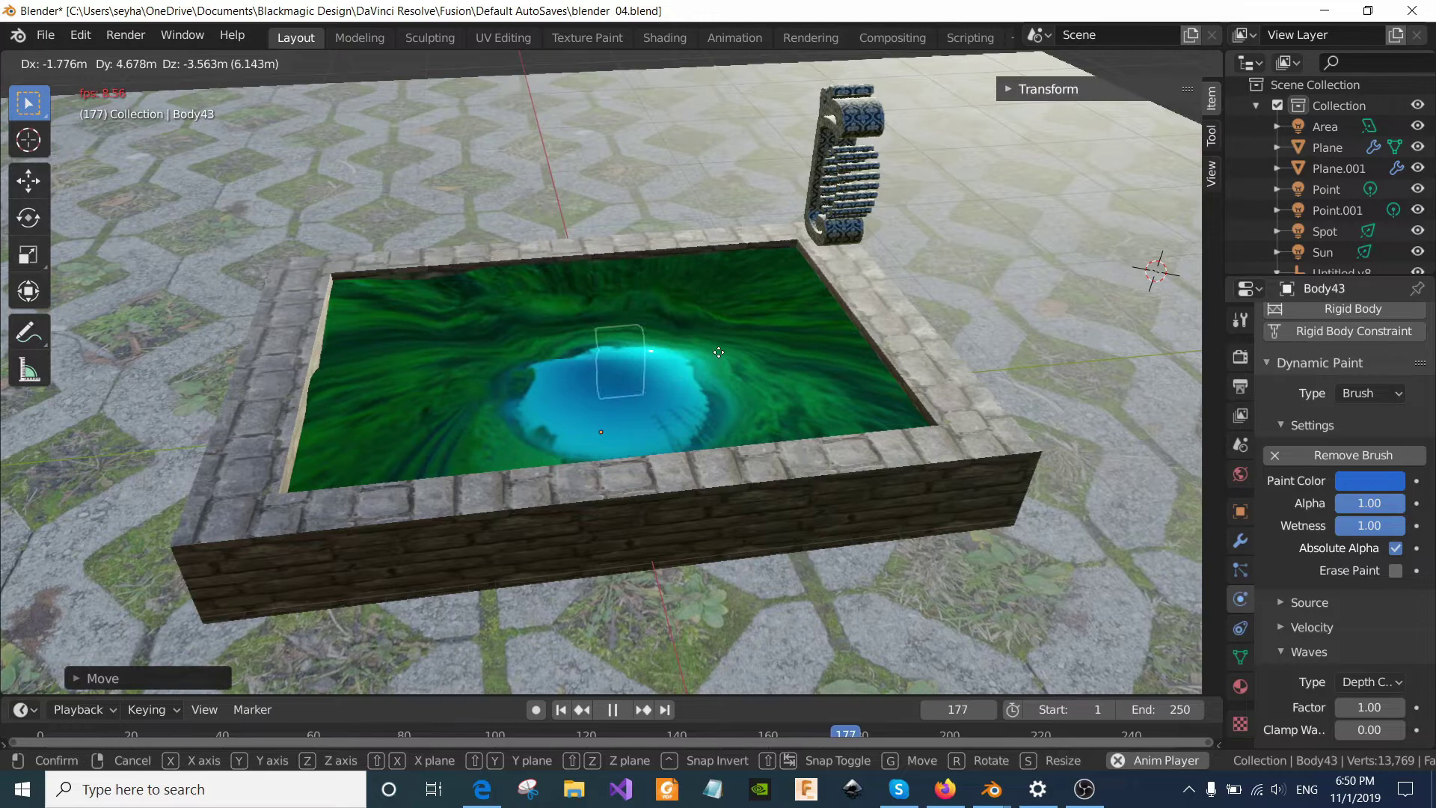
pyautogui.click(726, 305)
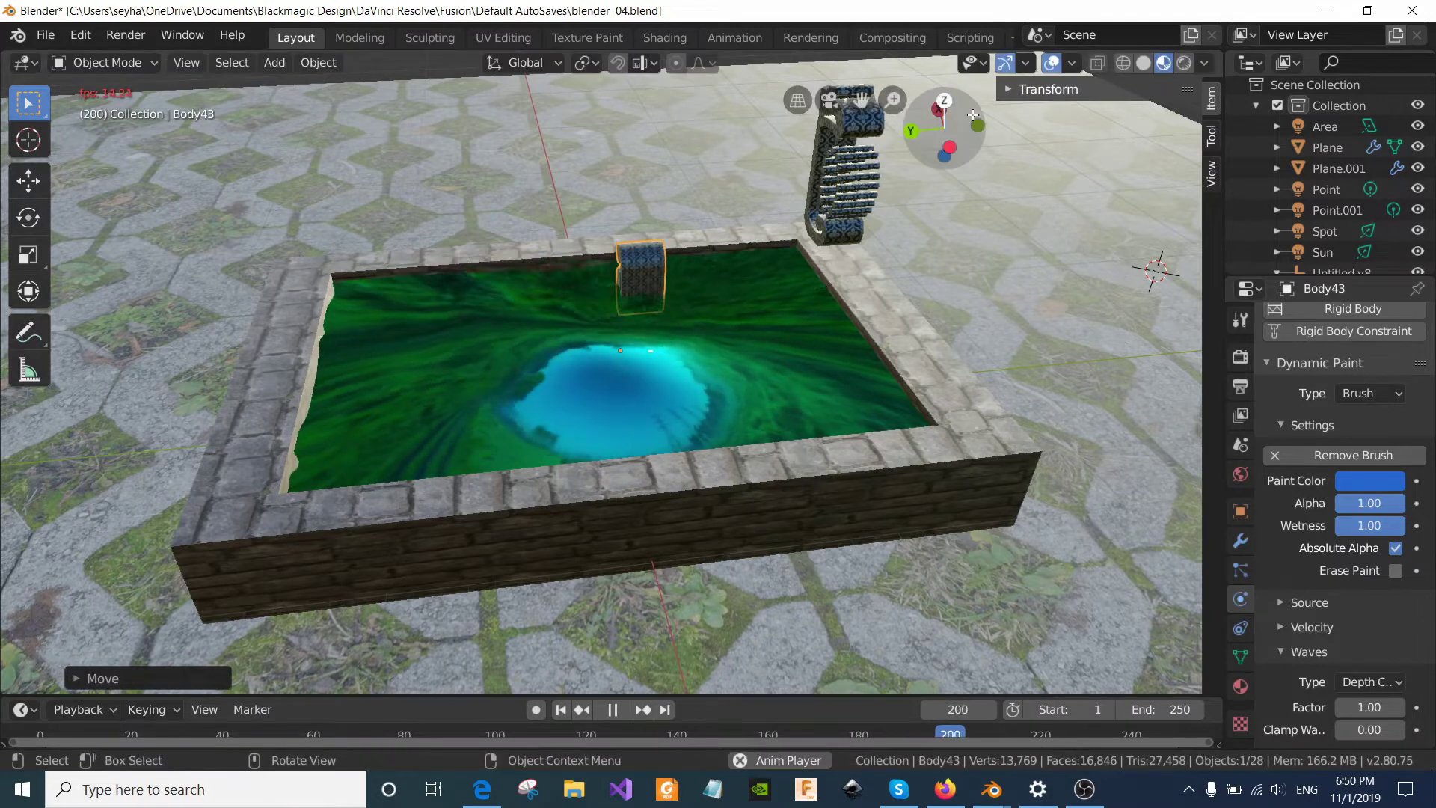
pyautogui.moveTo(726, 304); pyautogui.dragTo(179, 323, button='middle')
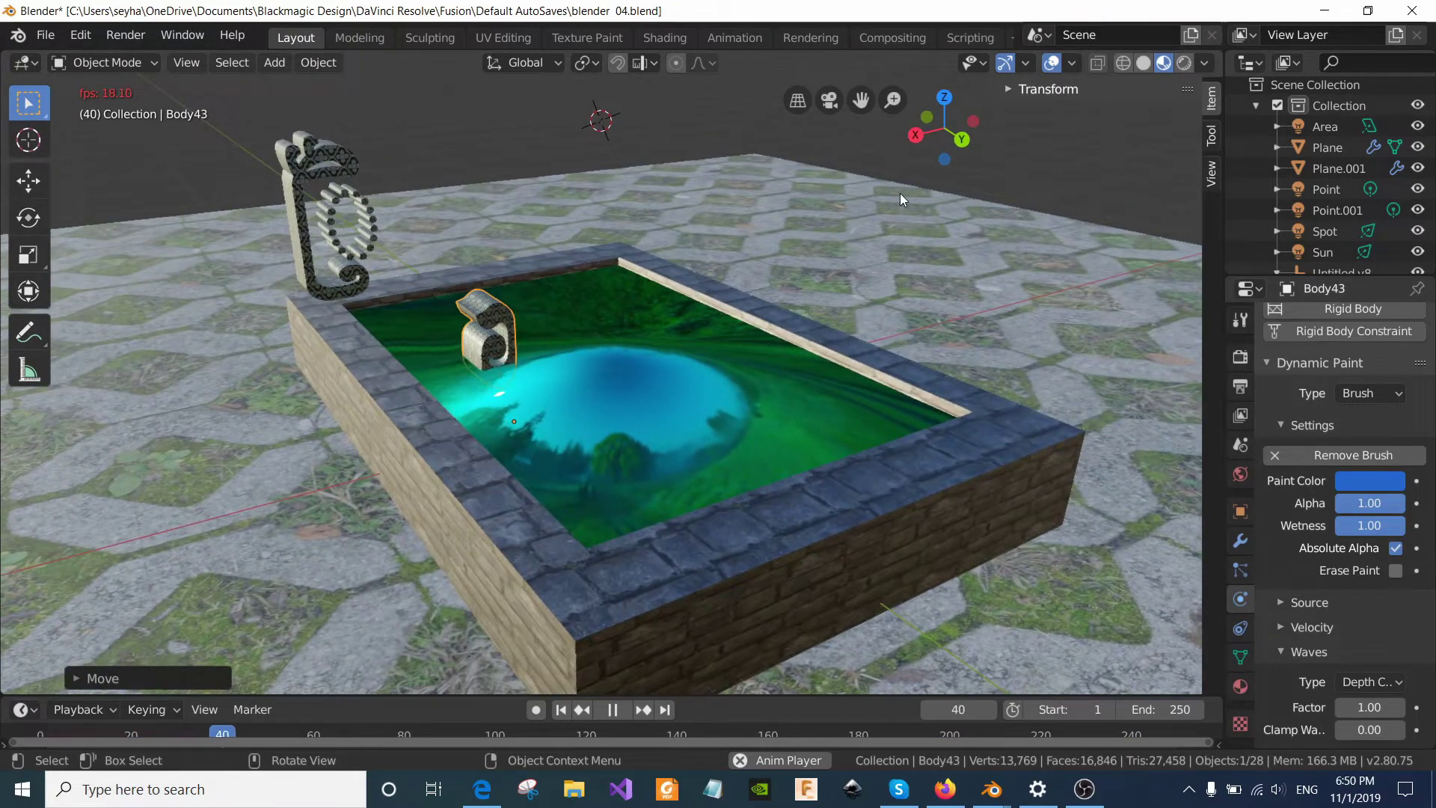
pyautogui.press('g')
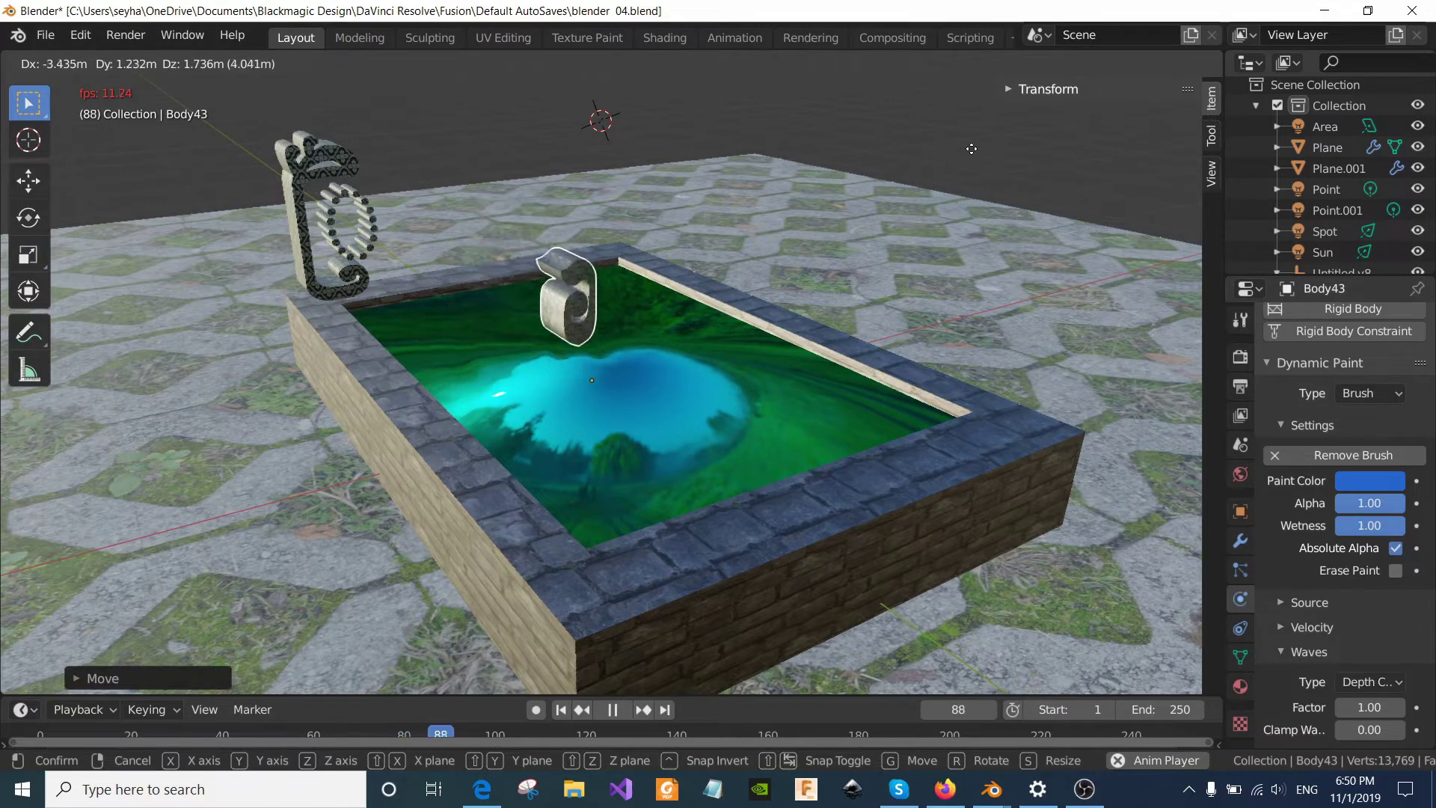
pyautogui.click(972, 149)
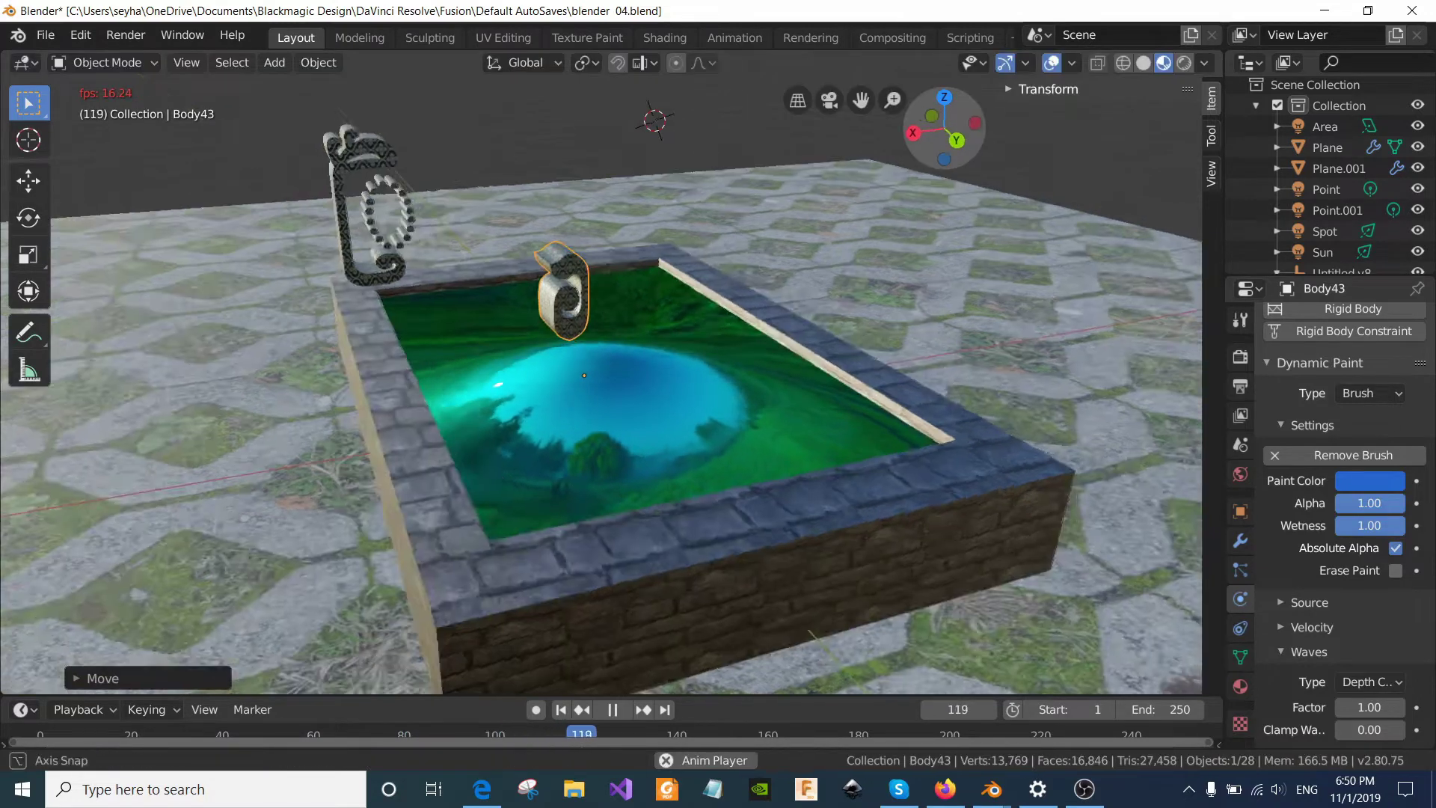
pyautogui.moveTo(971, 148); pyautogui.dragTo(927, 154)
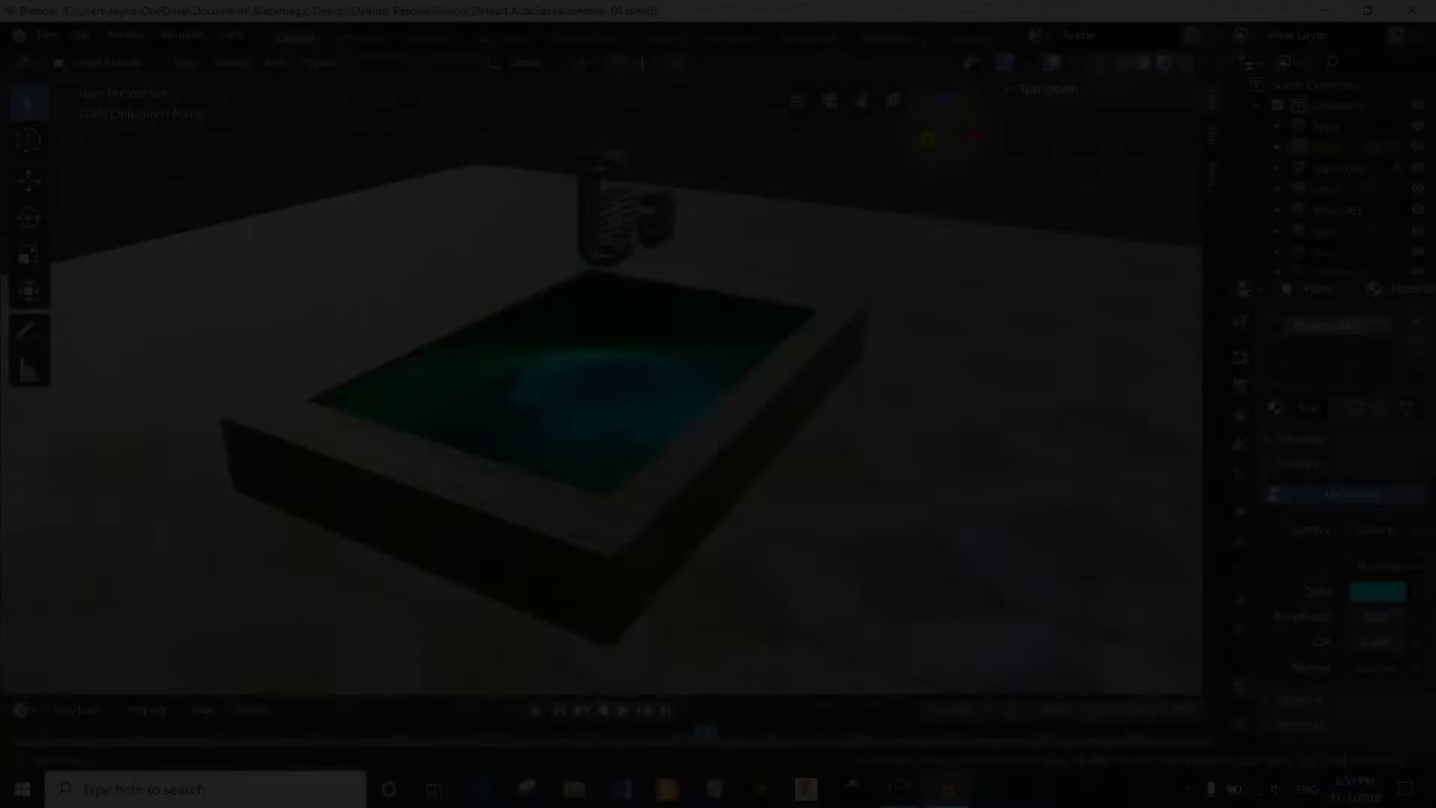
# Switch to rendered shading and orbit around the pool and its letters
pyautogui.click(1183, 65)
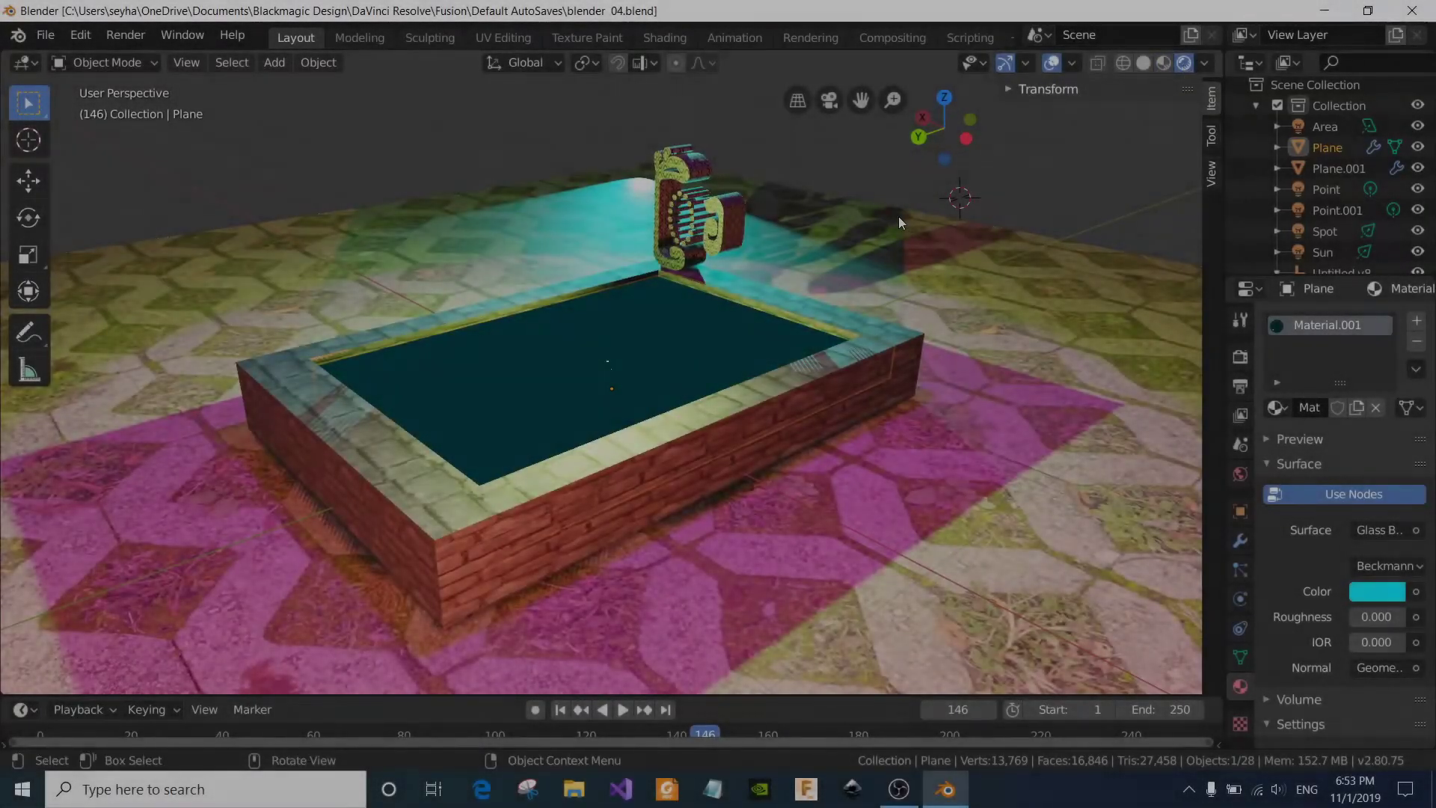
pyautogui.moveTo(946, 140); pyautogui.dragTo(643, 153)
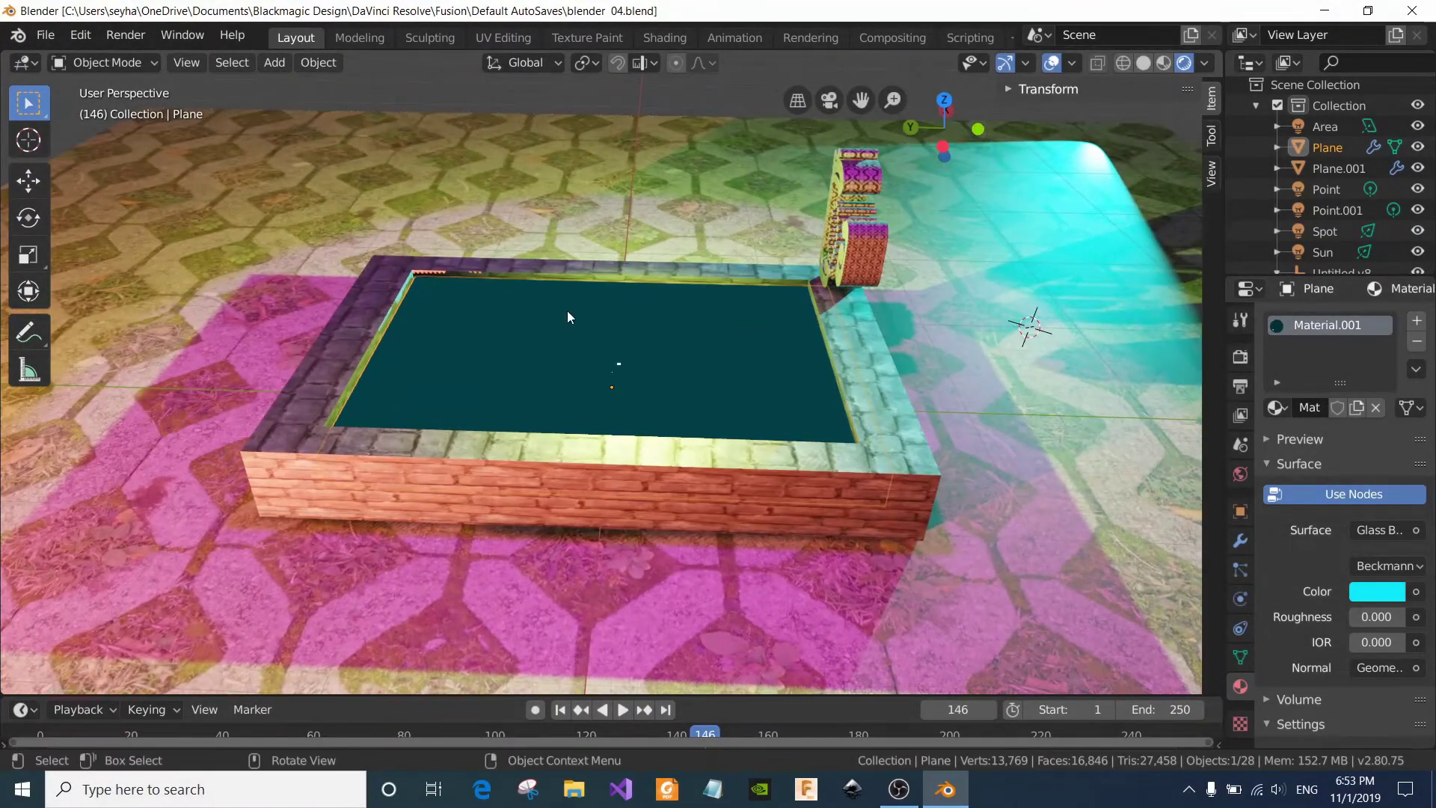
pyautogui.scroll(-1, 600, 398)
pyautogui.scroll(-1, 606, 392)
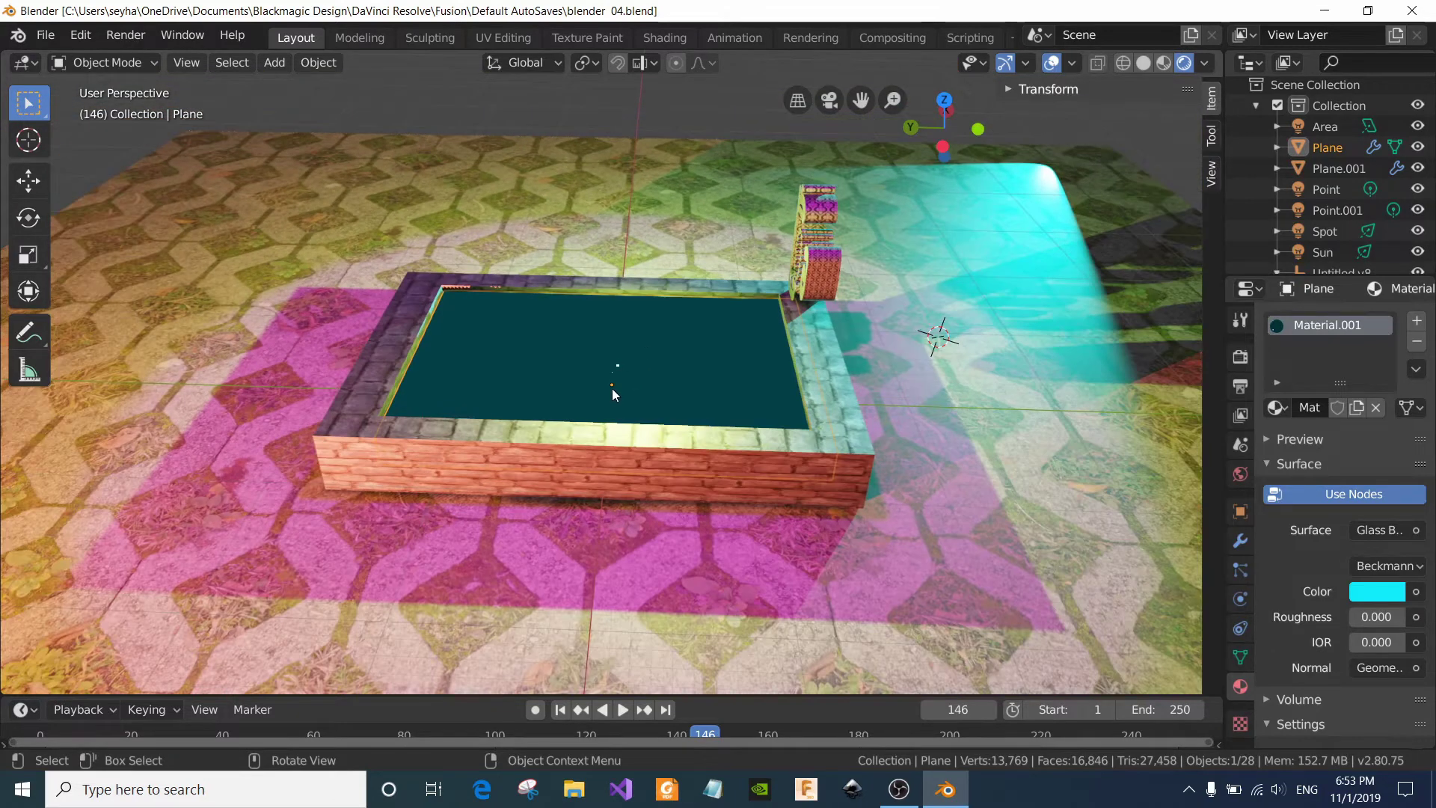
pyautogui.moveTo(605, 391)
pyautogui.mouseDown(button='middle')
pyautogui.moveTo(845, 397)
pyautogui.moveTo(479, 369)
pyautogui.moveTo(616, 364)
pyautogui.mouseUp(button='middle')
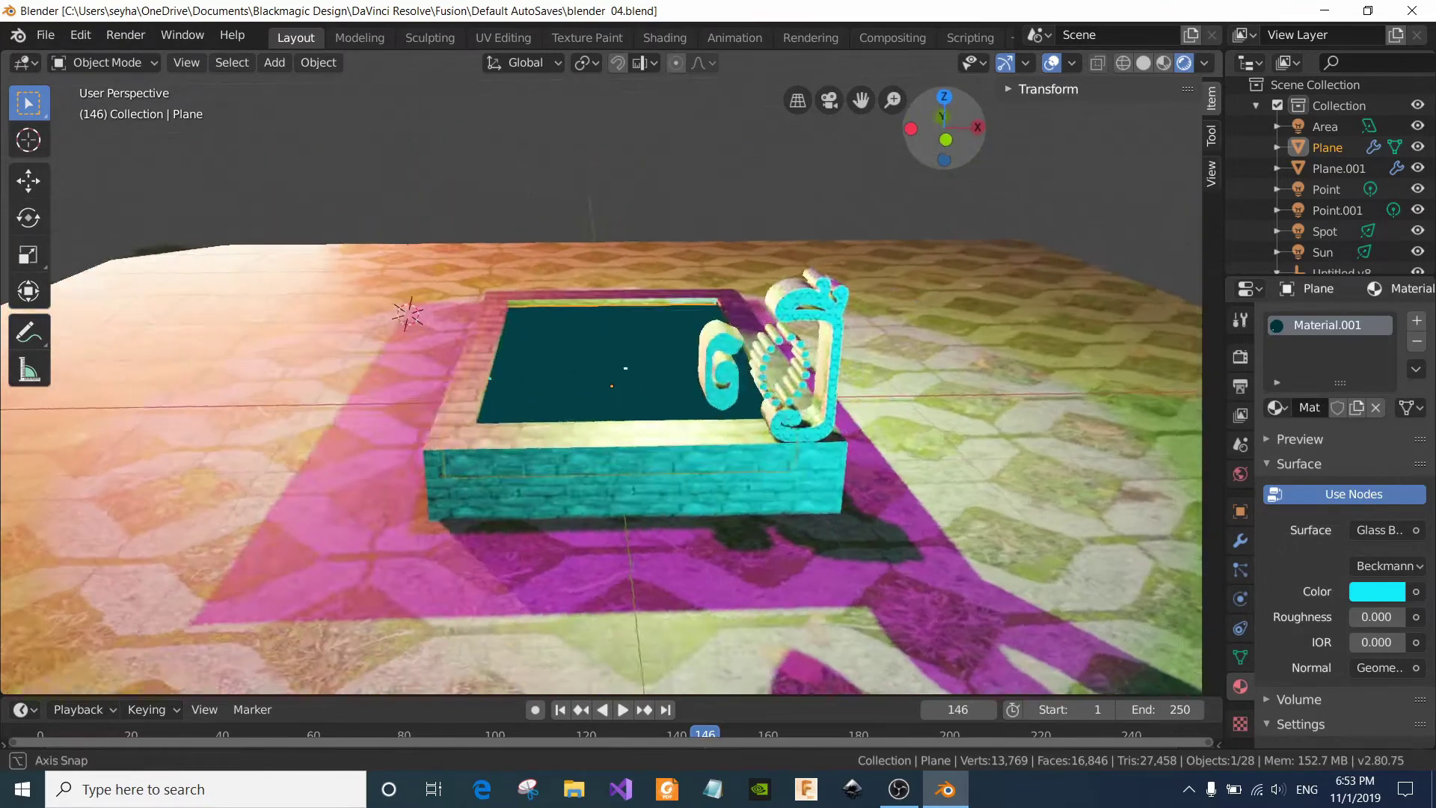
pyautogui.moveTo(947, 160); pyautogui.dragTo(656, 470)
pyautogui.scroll(1, 655, 441)
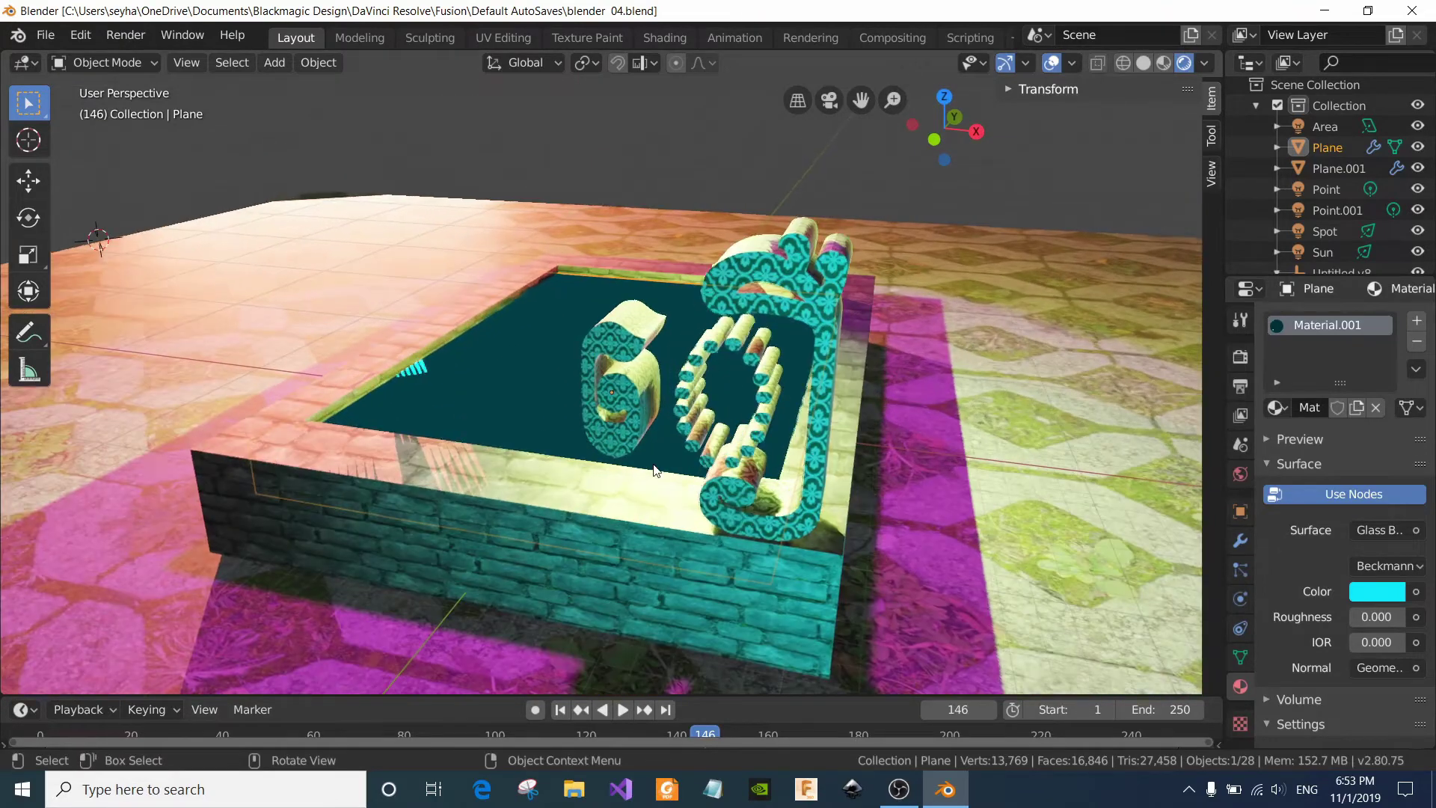
pyautogui.scroll(3, 652, 412)
pyautogui.scroll(-1, 650, 382)
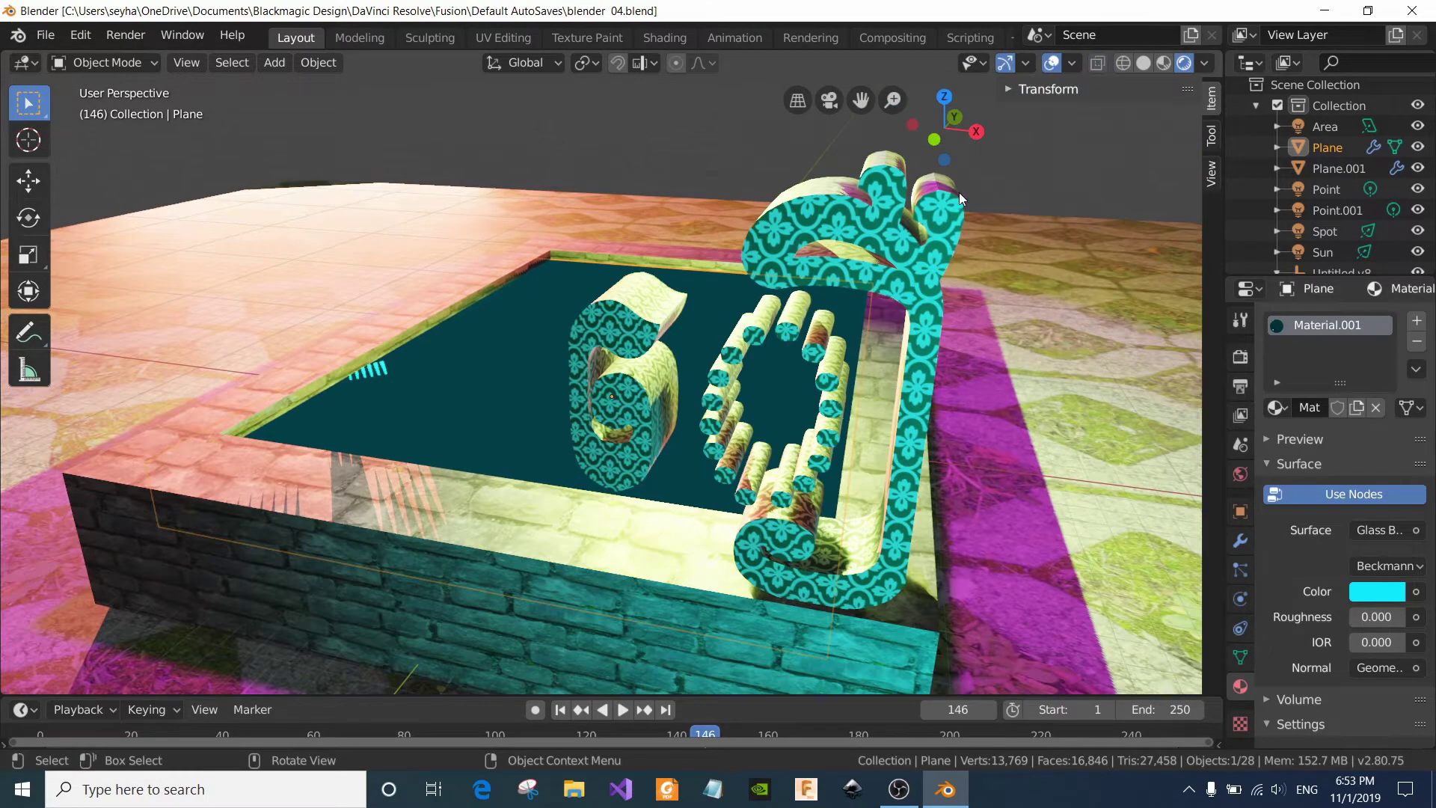
# Orbit to low views of the letters and brick pool wall, then resize the 3D view area
pyautogui.moveTo(954, 125); pyautogui.dragTo(956, 138)
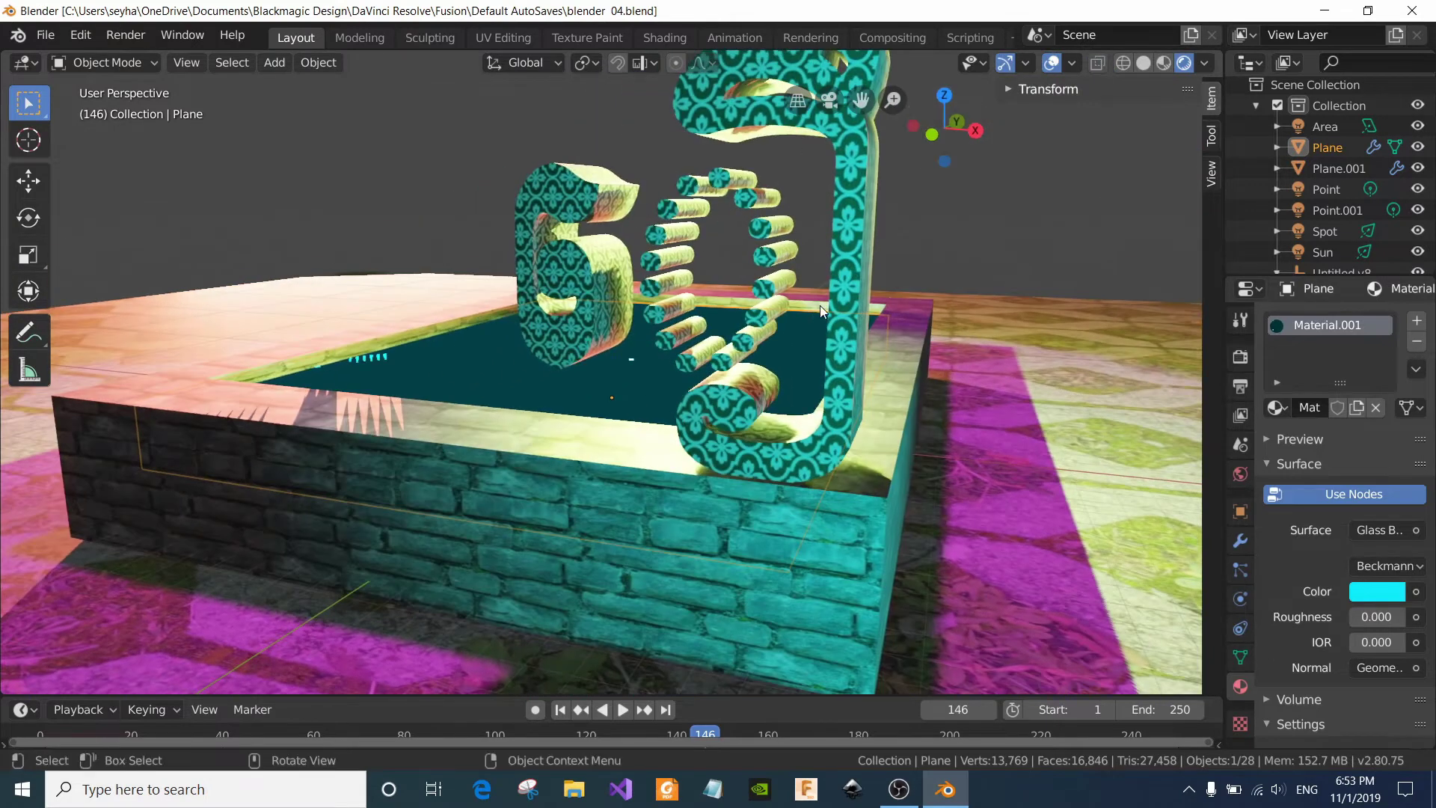
pyautogui.scroll(2, 820, 329)
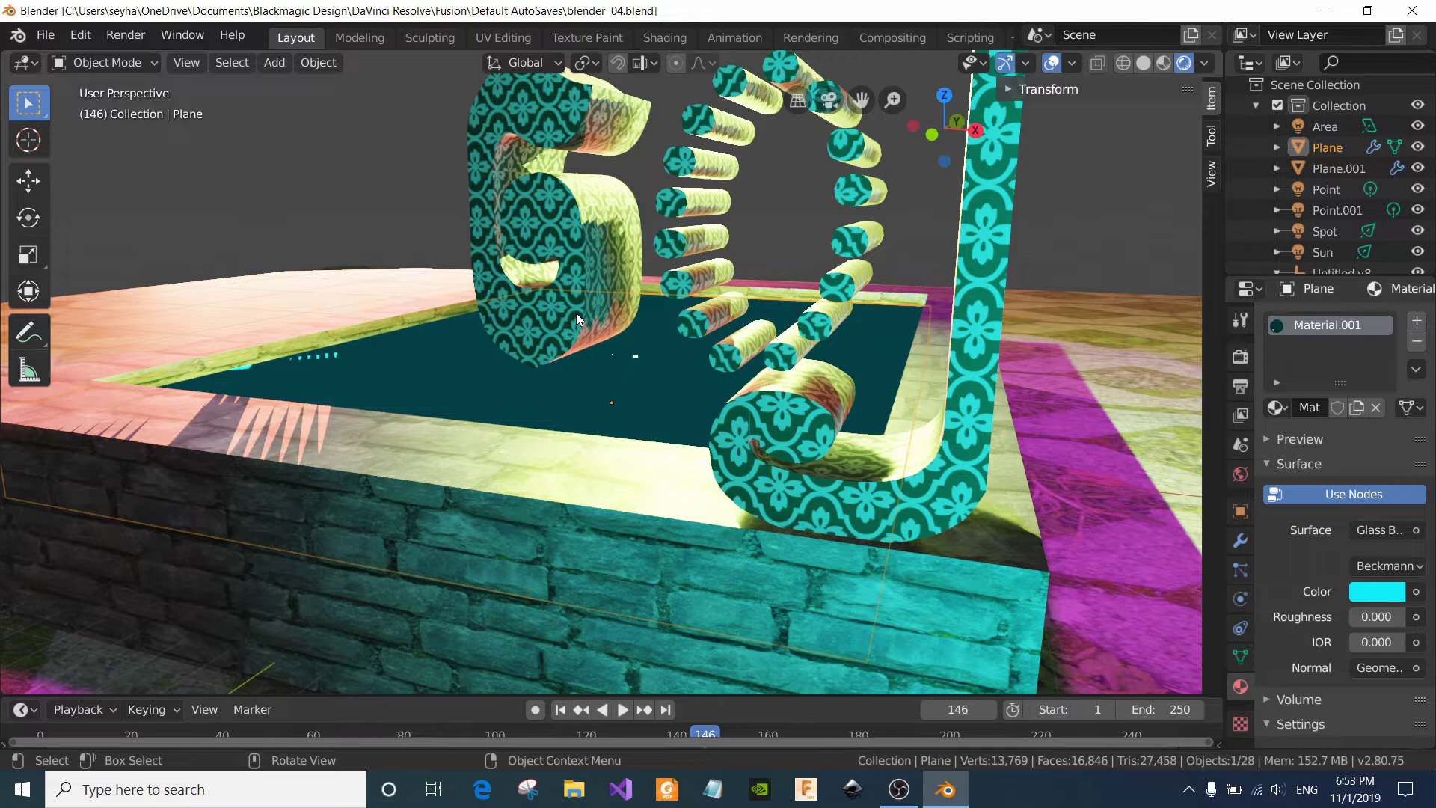
pyautogui.scroll(-2, 575, 313)
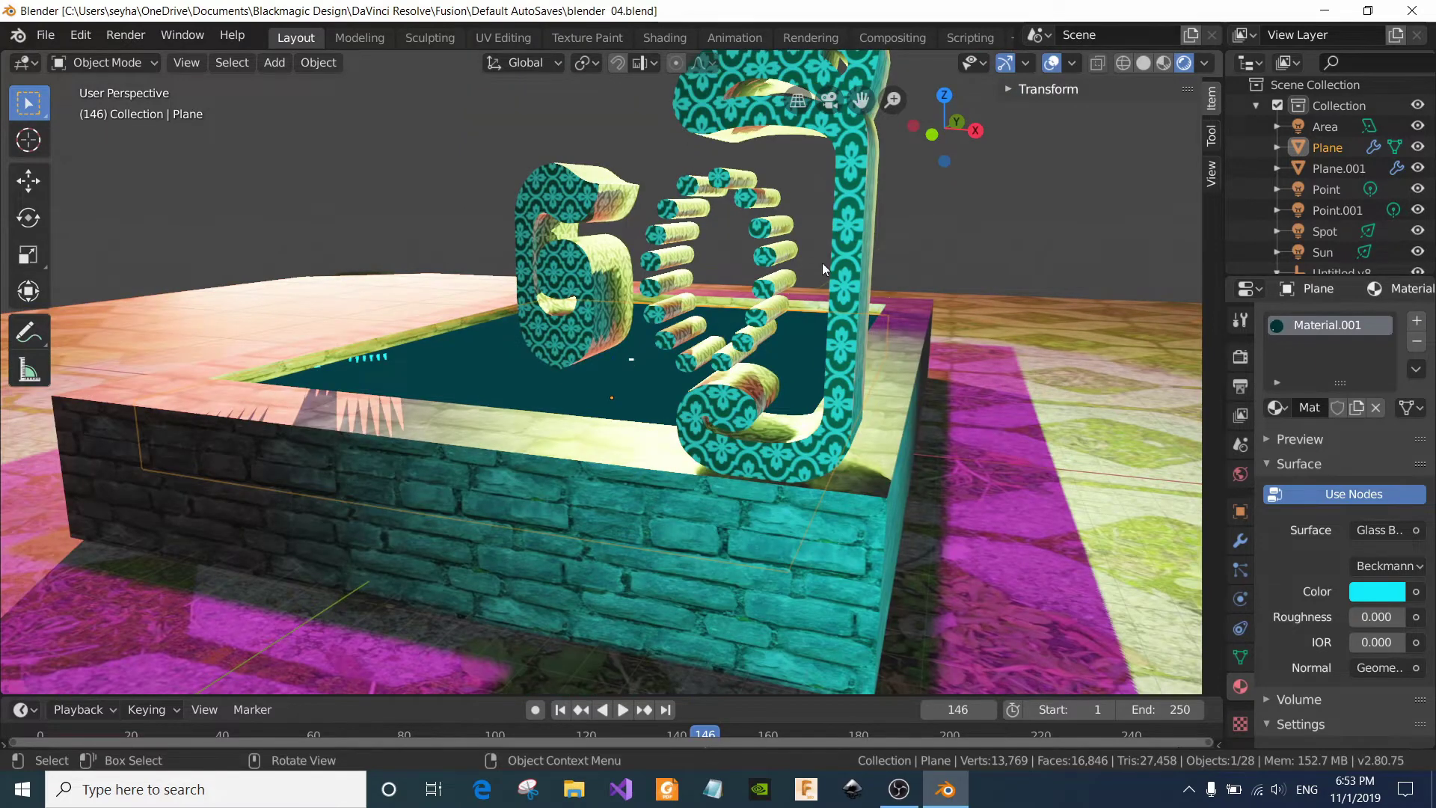
pyautogui.moveTo(955, 142)
pyautogui.mouseDown()
pyautogui.moveTo(135, 150)
pyautogui.moveTo(487, 209)
pyautogui.moveTo(705, 192)
pyautogui.moveTo(851, 74)
pyautogui.moveTo(648, 248)
pyautogui.mouseUp()
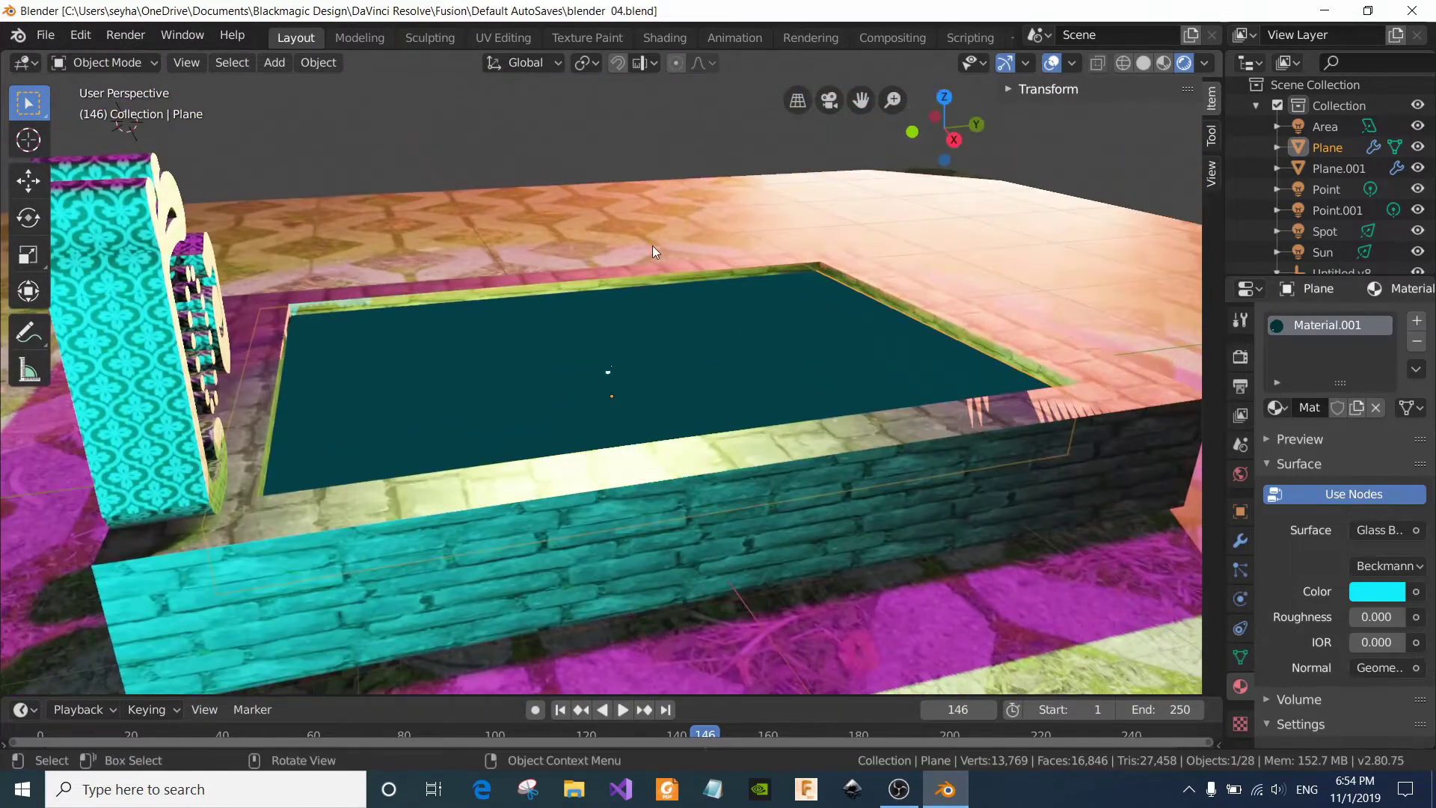
pyautogui.scroll(-2, 648, 249)
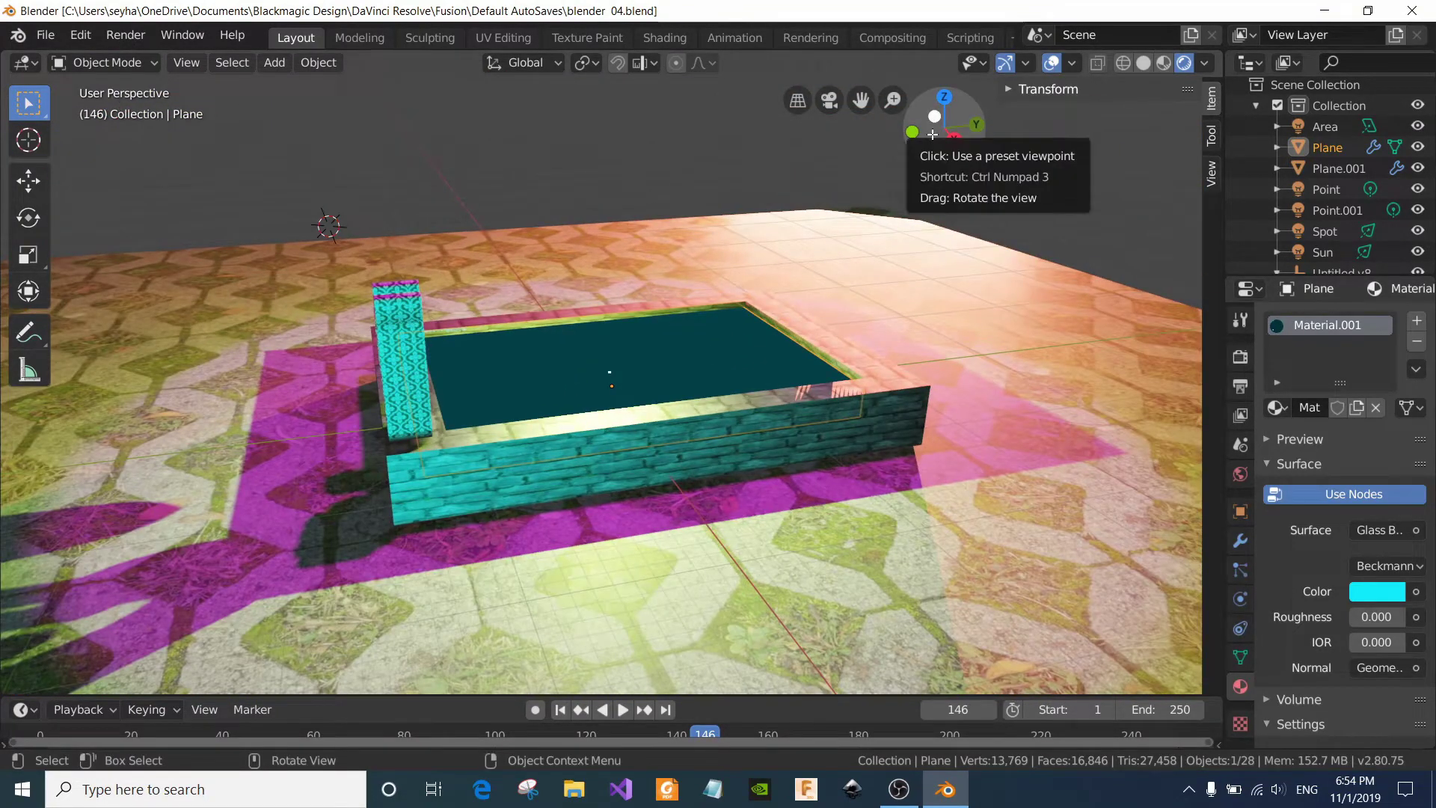
pyautogui.moveTo(932, 132); pyautogui.dragTo(747, 142)
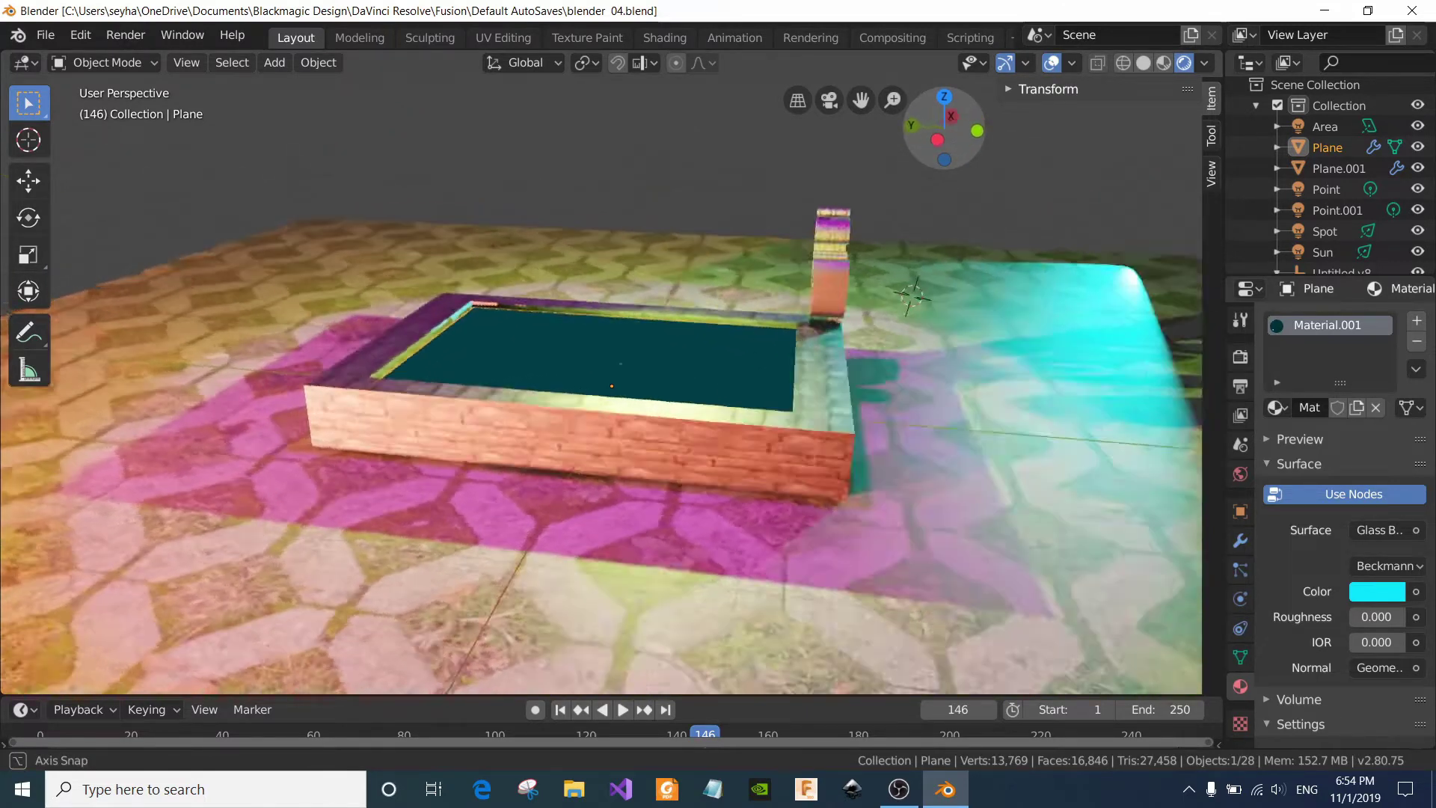
pyautogui.moveTo(748, 142); pyautogui.dragTo(945, 163)
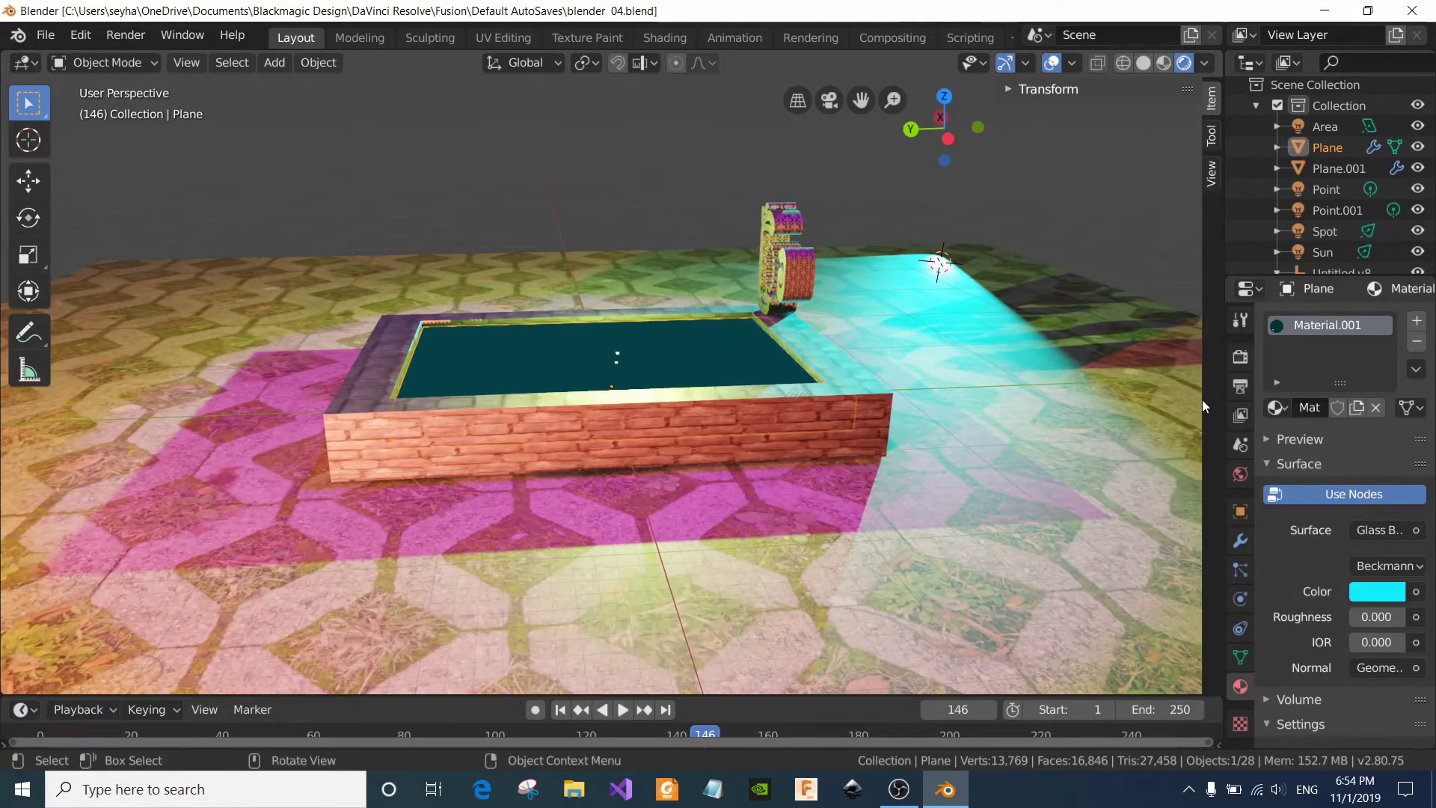
pyautogui.moveTo(1222, 386); pyautogui.dragTo(1327, 370)
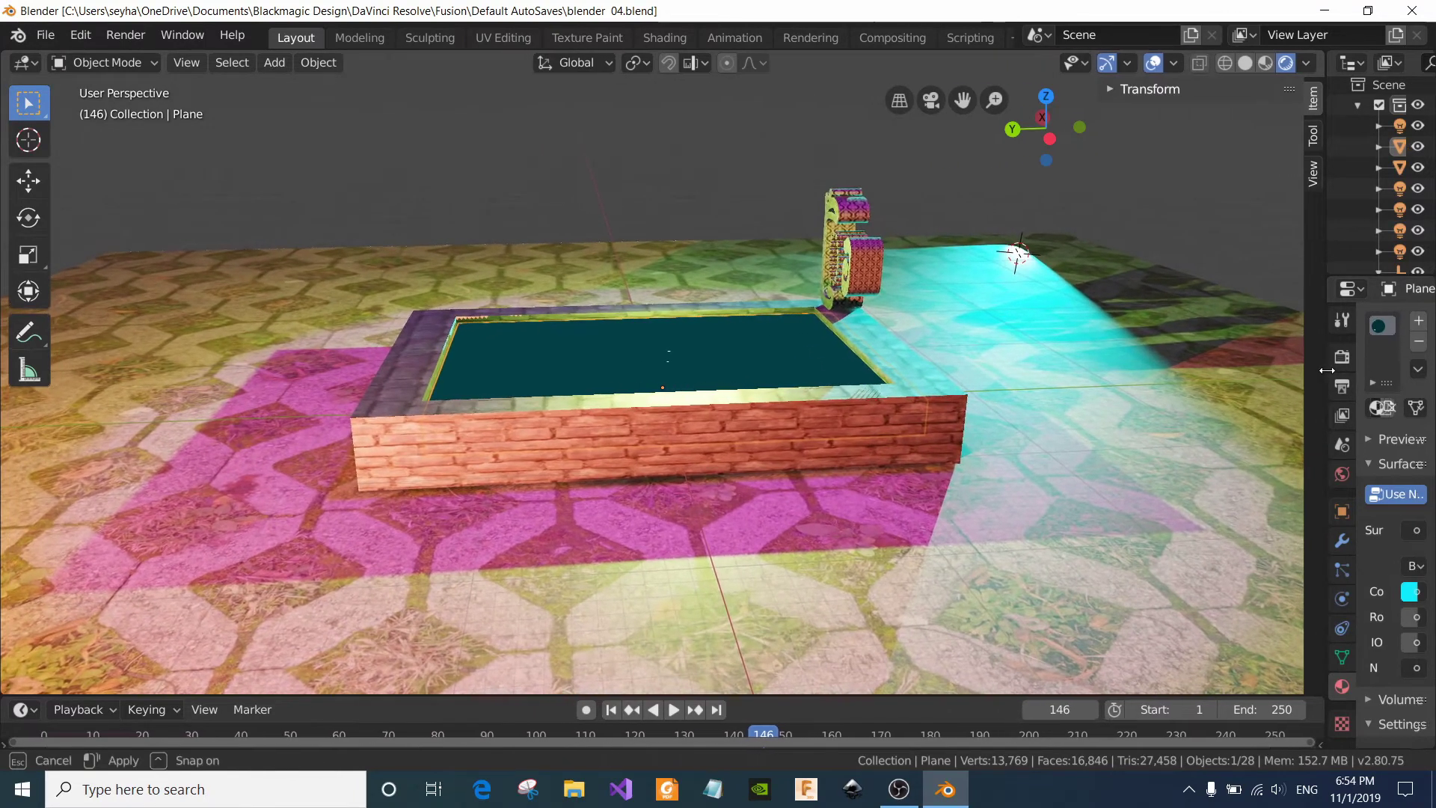
# Orbit and zoom around the fountain pool to see its letters from two sides
pyautogui.moveTo(668, 357)
pyautogui.mouseDown(button='middle')
pyautogui.moveTo(247, 352)
pyautogui.moveTo(621, 359)
pyautogui.moveTo(516, 389)
pyautogui.moveTo(157, 389)
pyautogui.moveTo(1071, 165)
pyautogui.mouseUp(button='middle')
pyautogui.scroll(4, 626, 508)
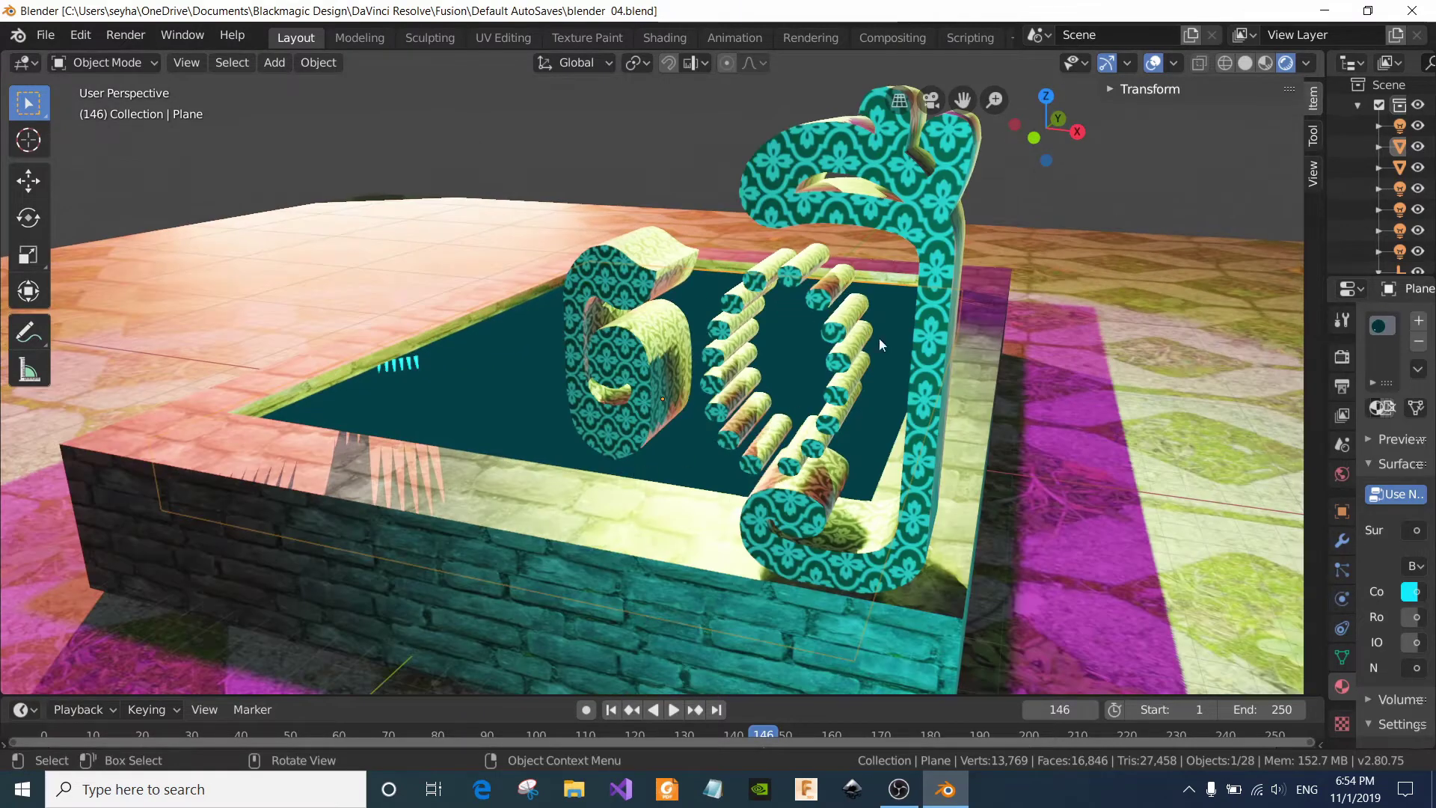
pyautogui.moveTo(1039, 126); pyautogui.dragTo(890, 129)
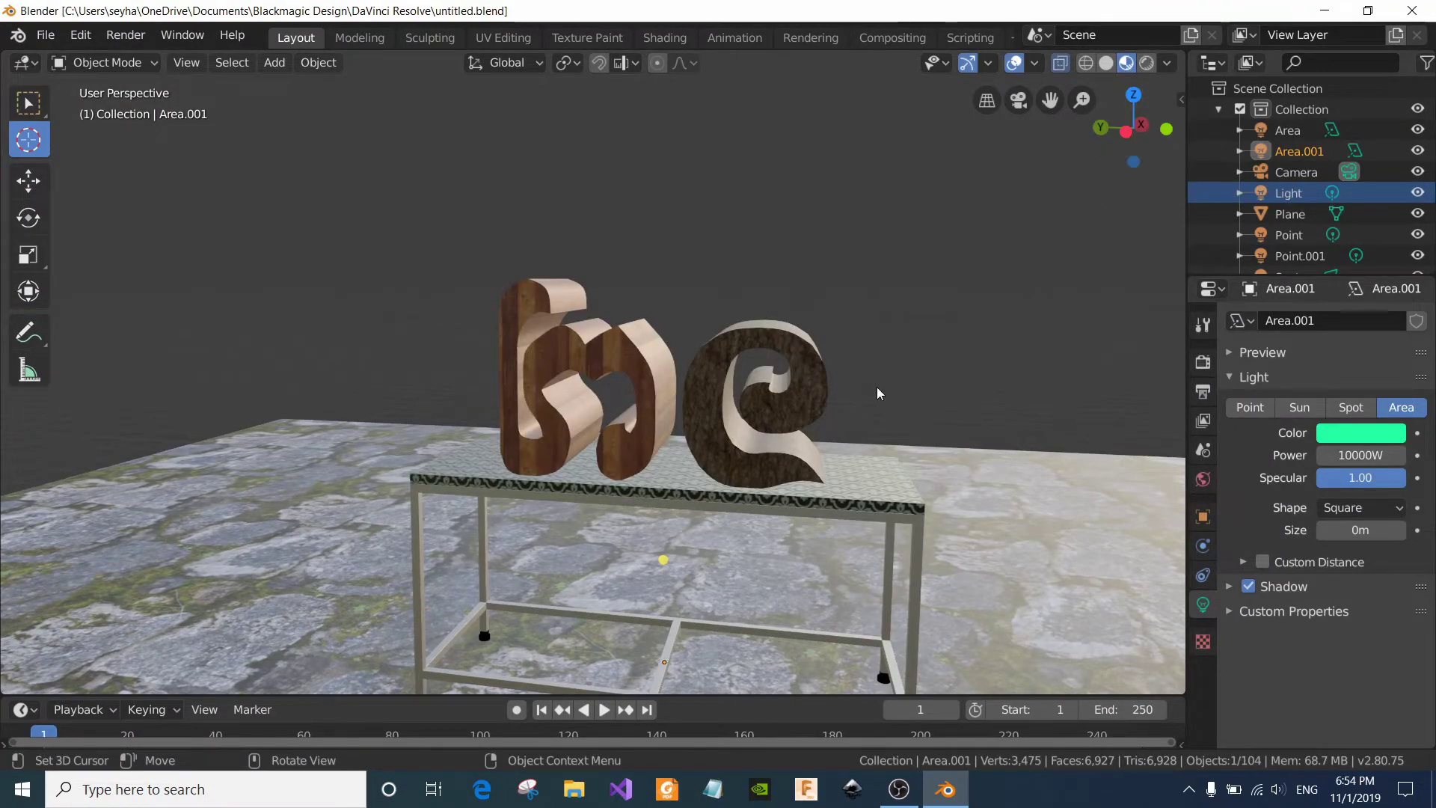
pyautogui.scroll(-3, 740, 337)
pyautogui.scroll(-2, 726, 374)
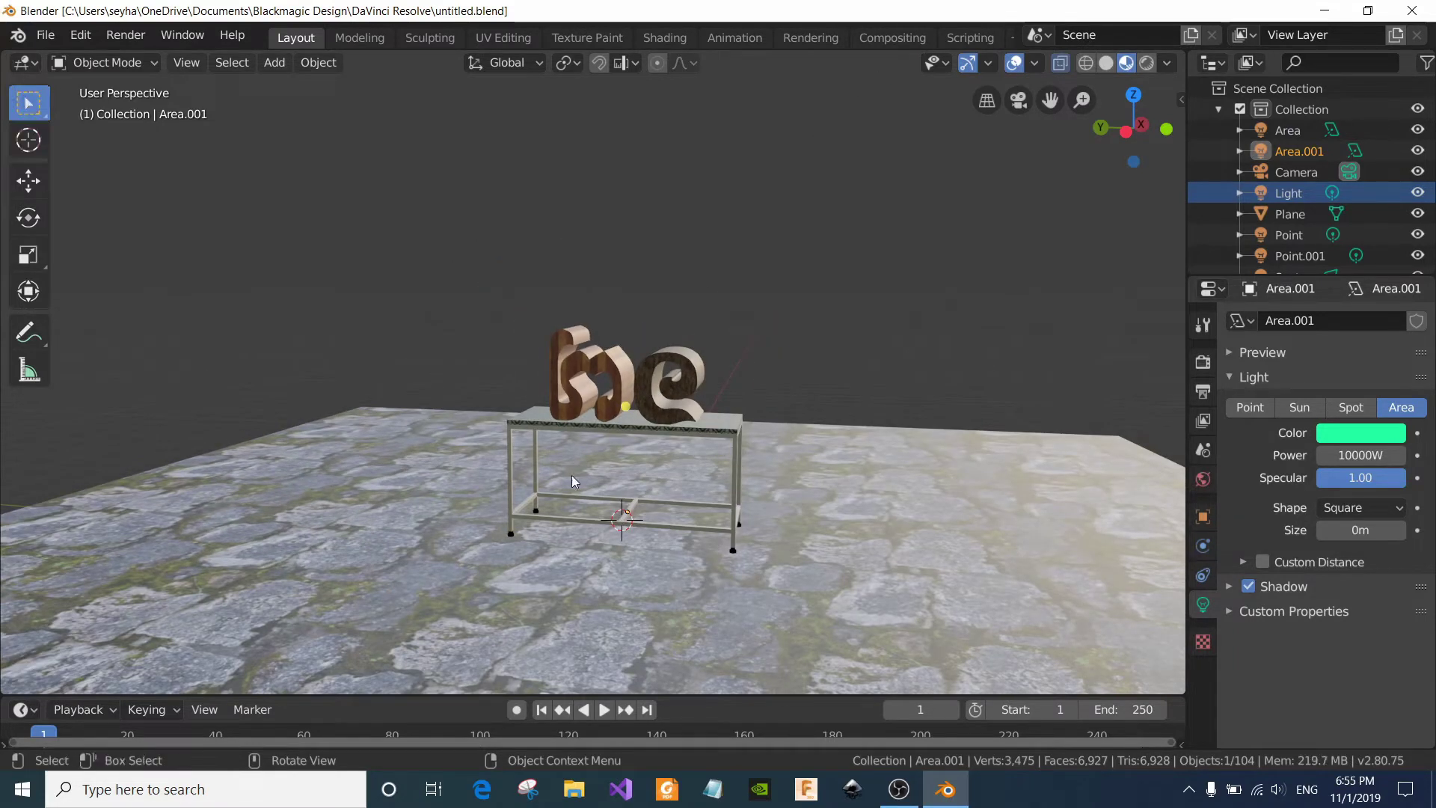
pyautogui.click(611, 521)
pyautogui.scroll(-6, 636, 356)
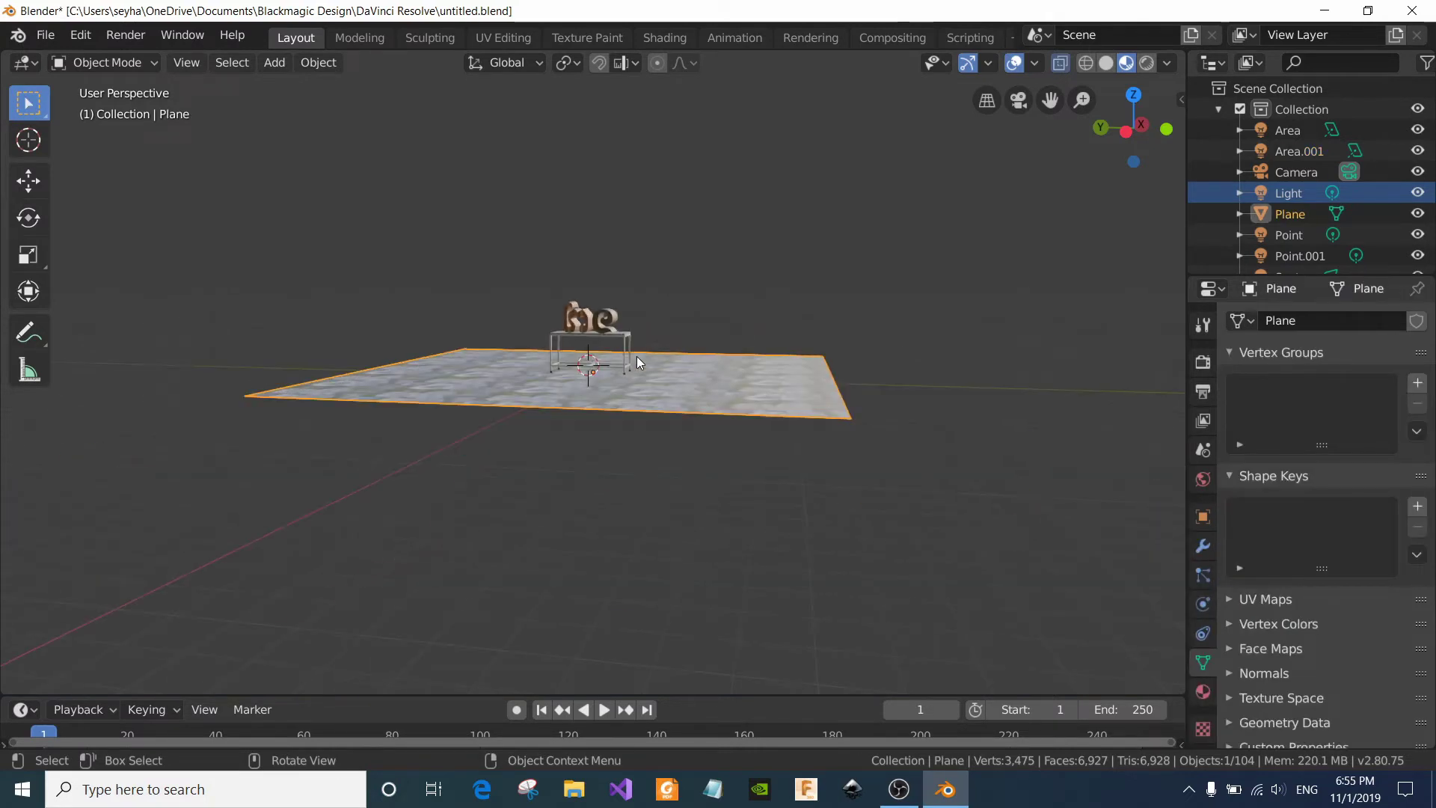
pyautogui.scroll(4, 613, 289)
pyautogui.scroll(3, 615, 288)
pyautogui.scroll(3, 636, 288)
pyautogui.scroll(-3, 711, 276)
pyautogui.moveTo(1142, 105); pyautogui.dragTo(828, 194)
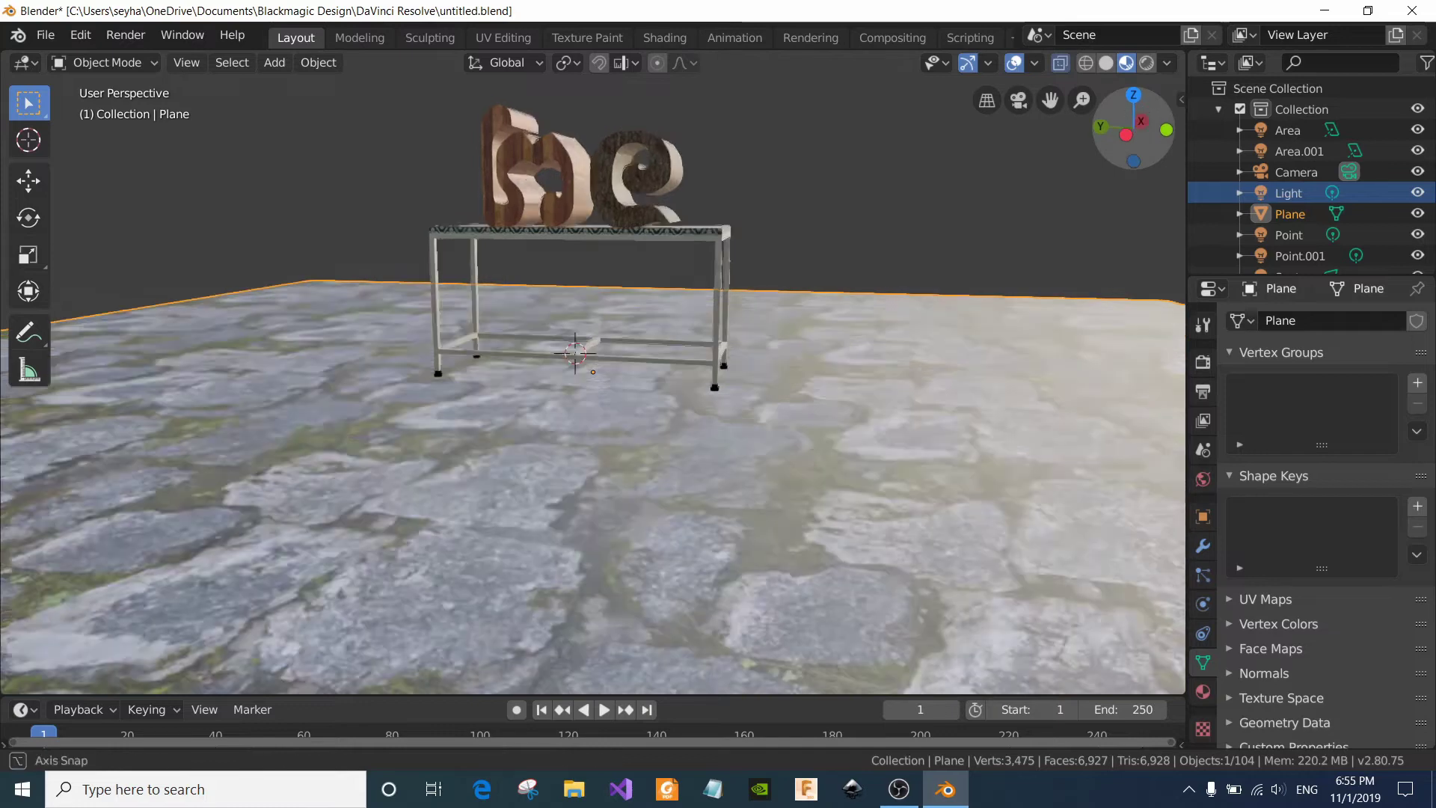
pyautogui.scroll(2, 745, 193)
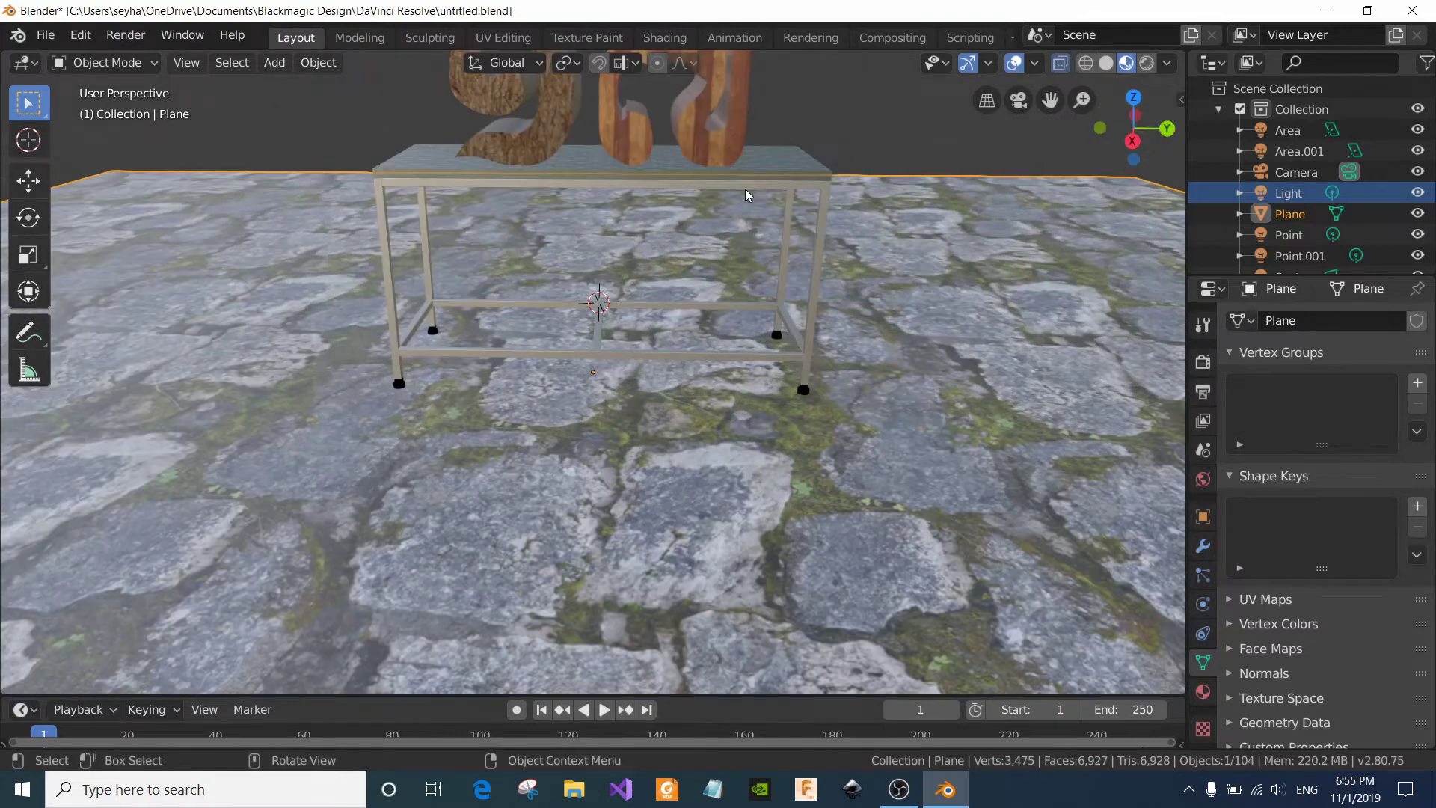
pyautogui.moveTo(1135, 128); pyautogui.dragTo(1146, 111)
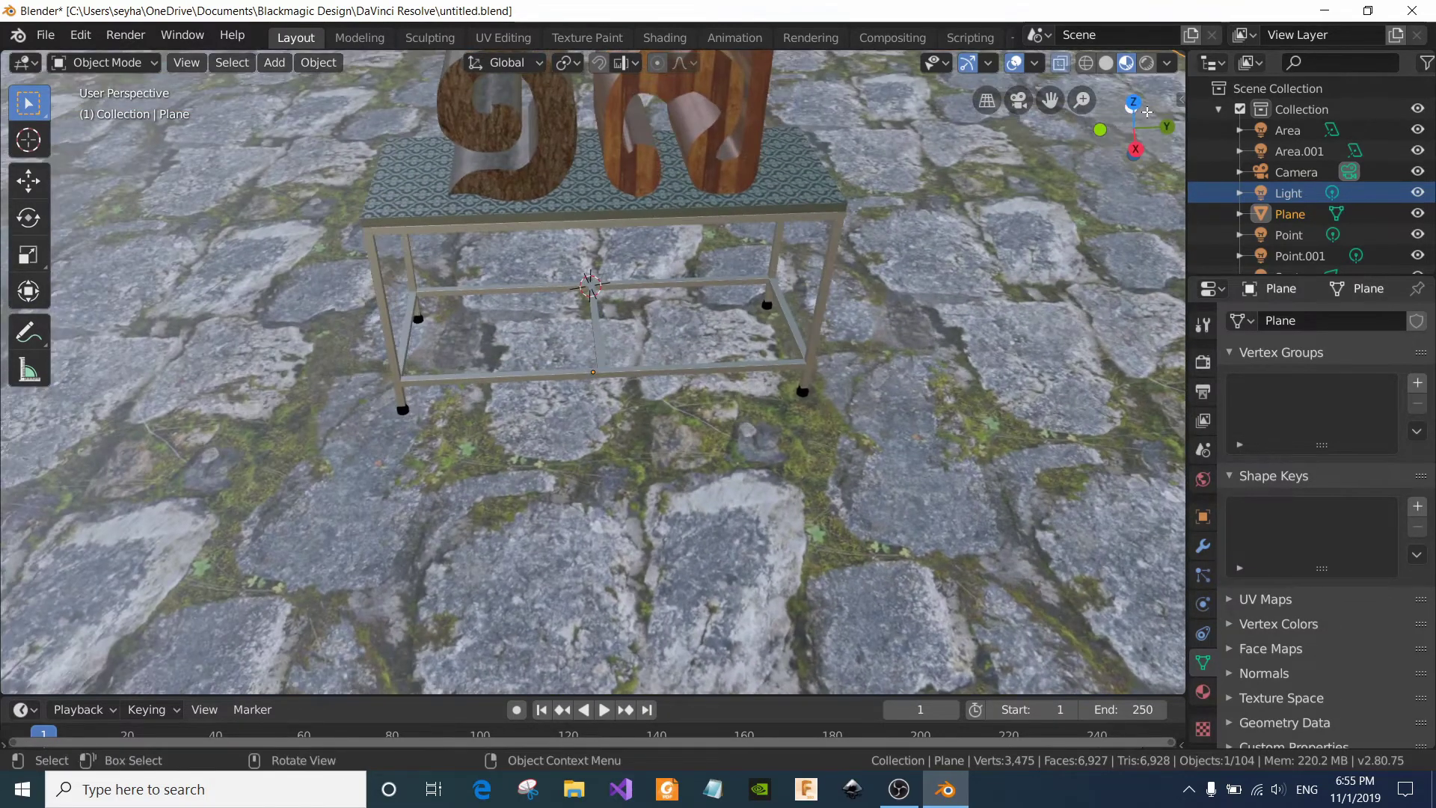
pyautogui.moveTo(677, 332); pyautogui.dragTo(678, 332, button='middle')
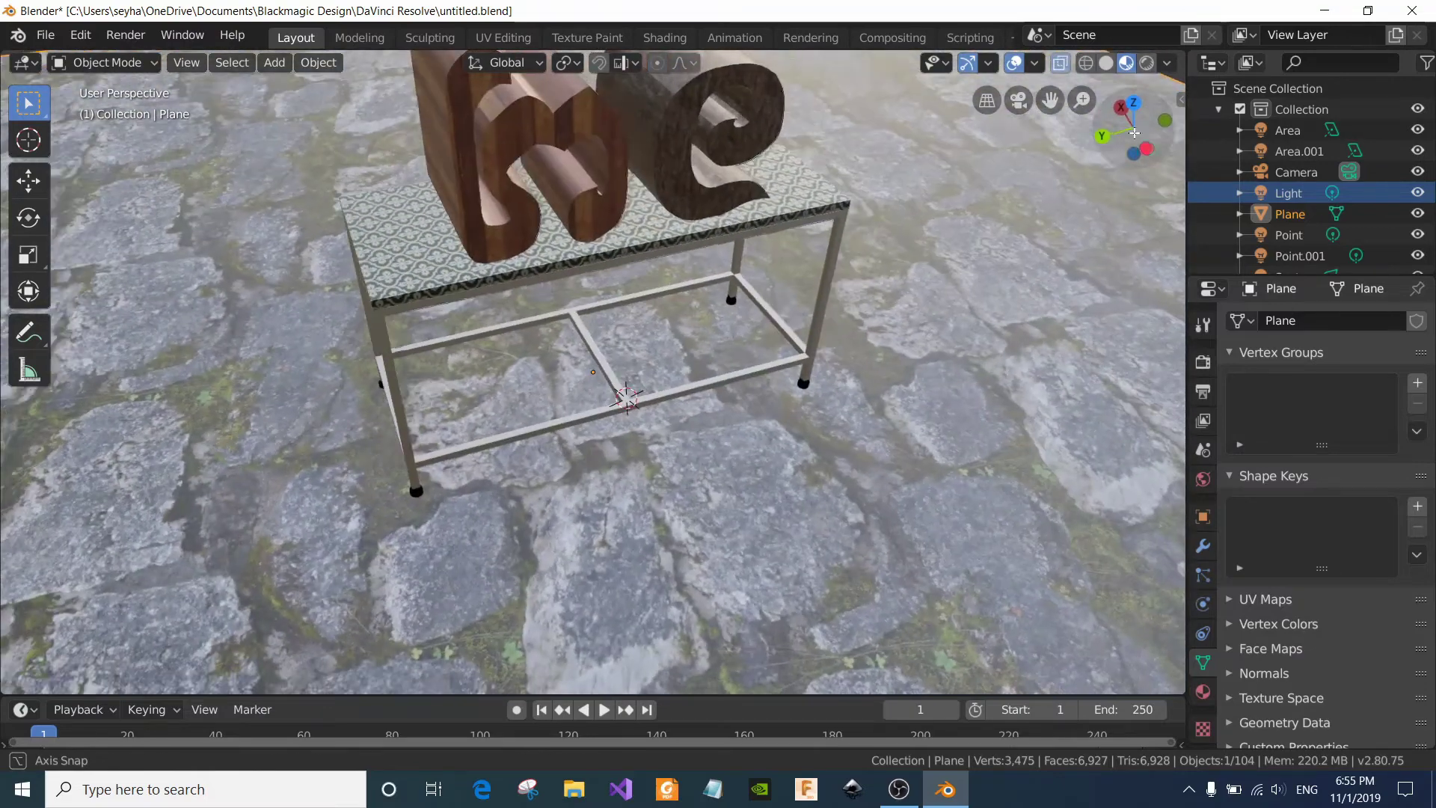
pyautogui.scroll(-2, 686, 348)
pyautogui.scroll(-2, 687, 347)
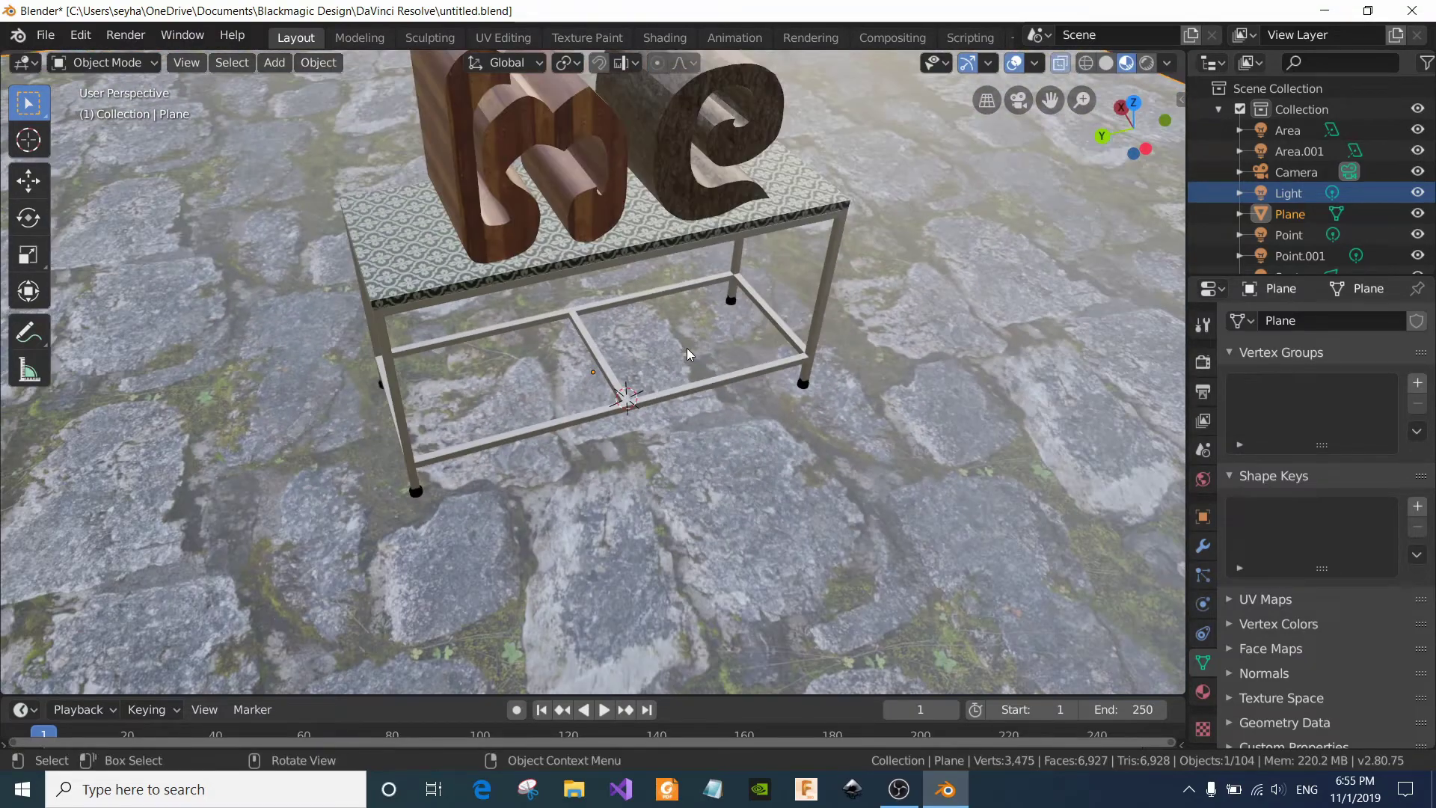
pyautogui.scroll(-2, 687, 348)
pyautogui.moveTo(1128, 136); pyautogui.dragTo(310, 148)
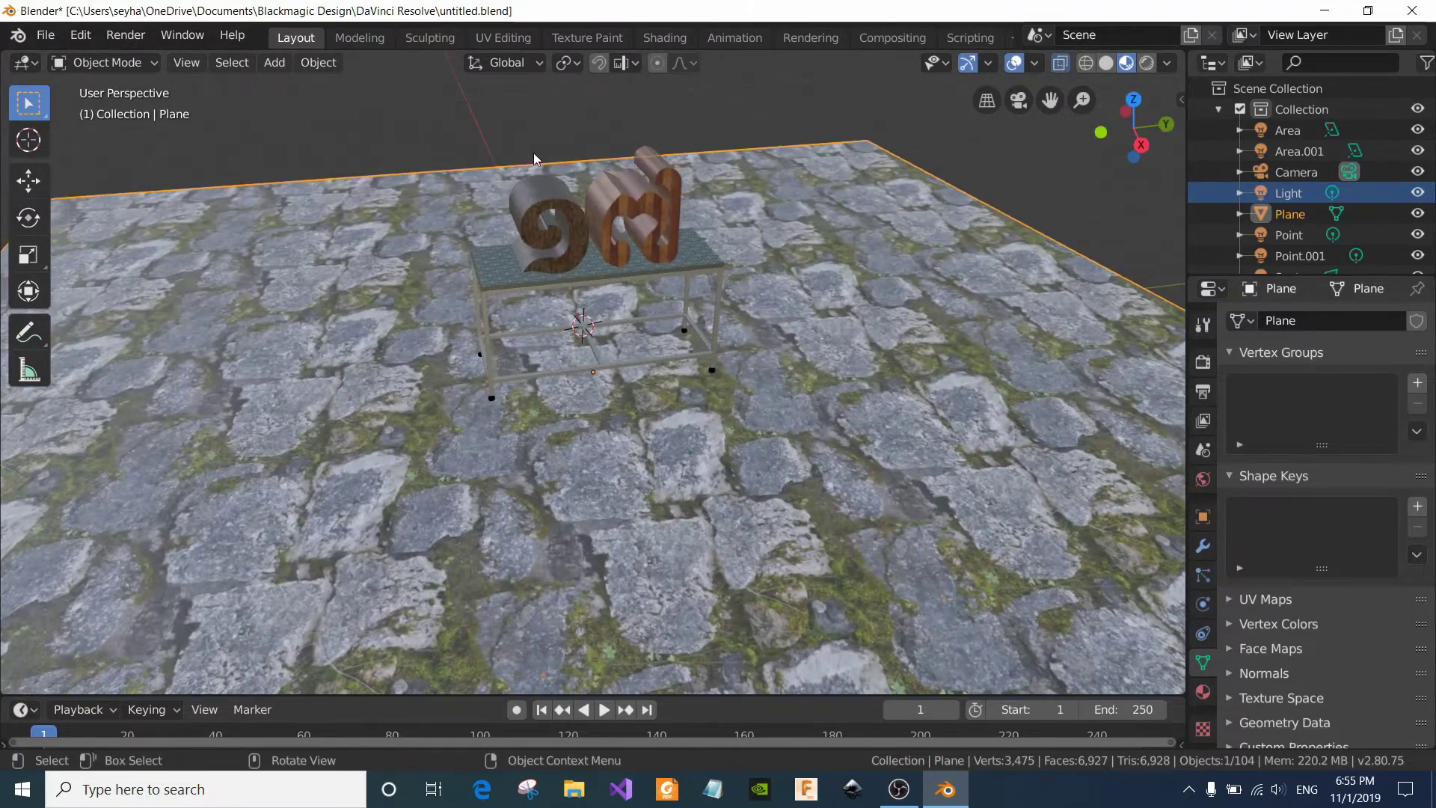
pyautogui.scroll(2, 533, 152)
pyautogui.click(545, 160)
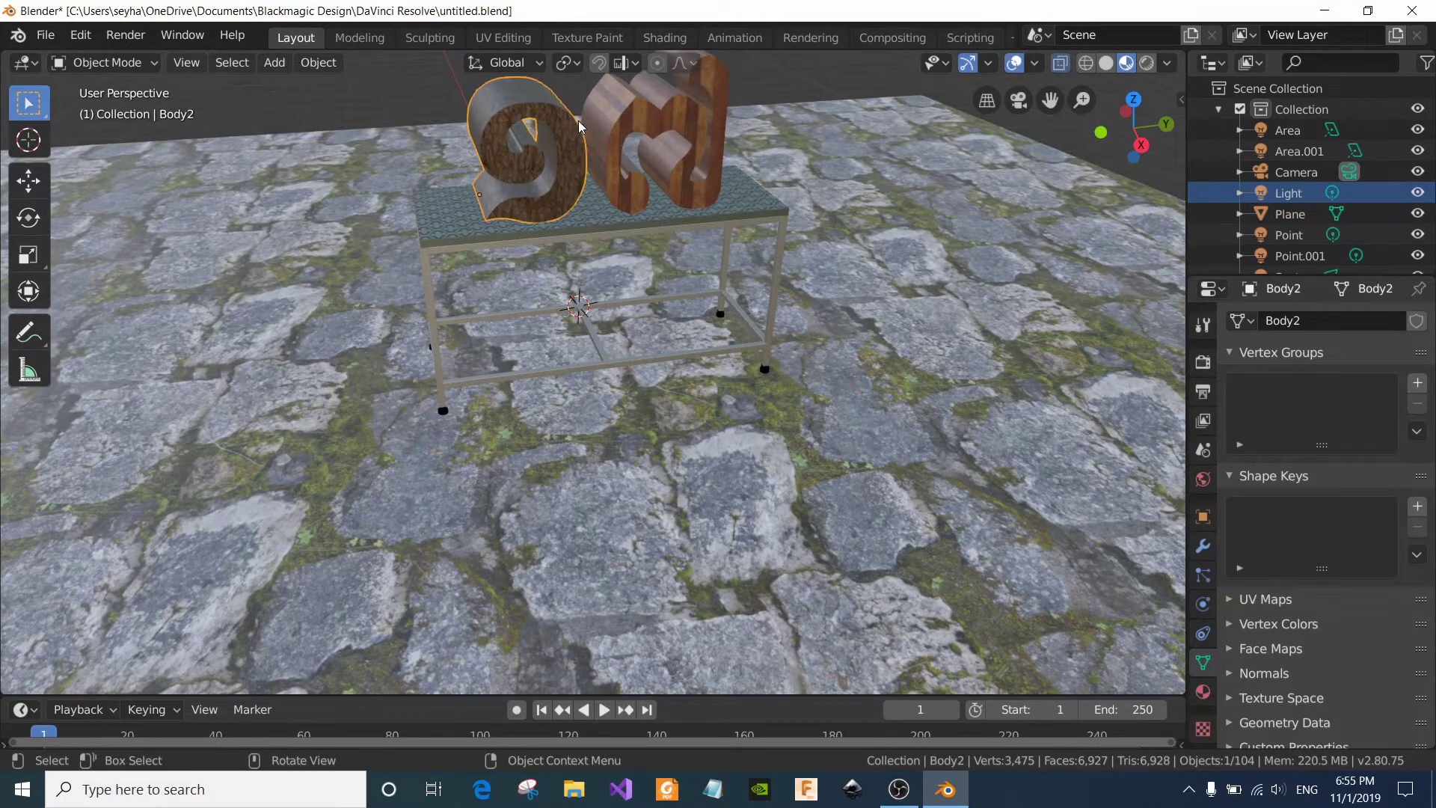
pyautogui.press('KP_Decimal')
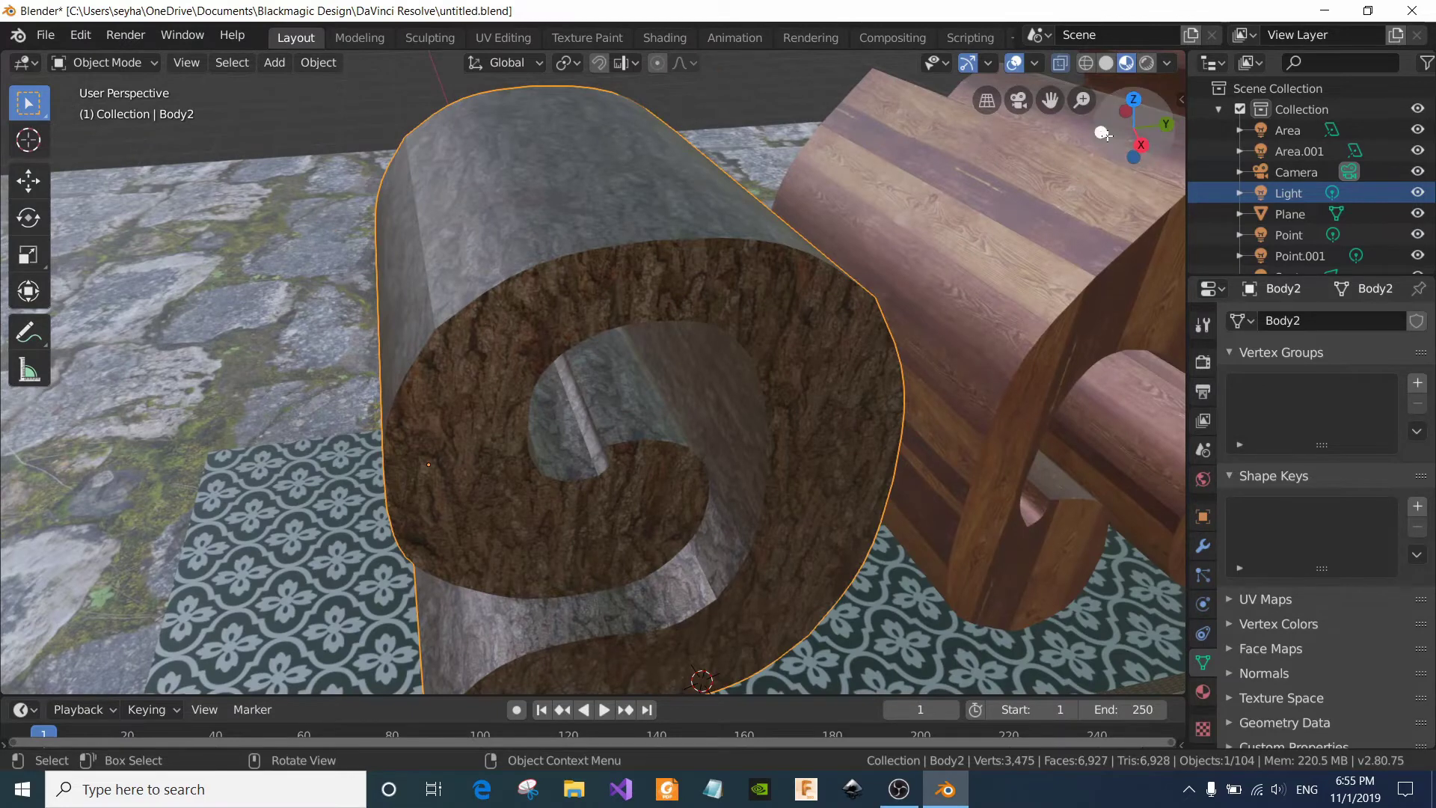
pyautogui.moveTo(1103, 133); pyautogui.dragTo(673, 139)
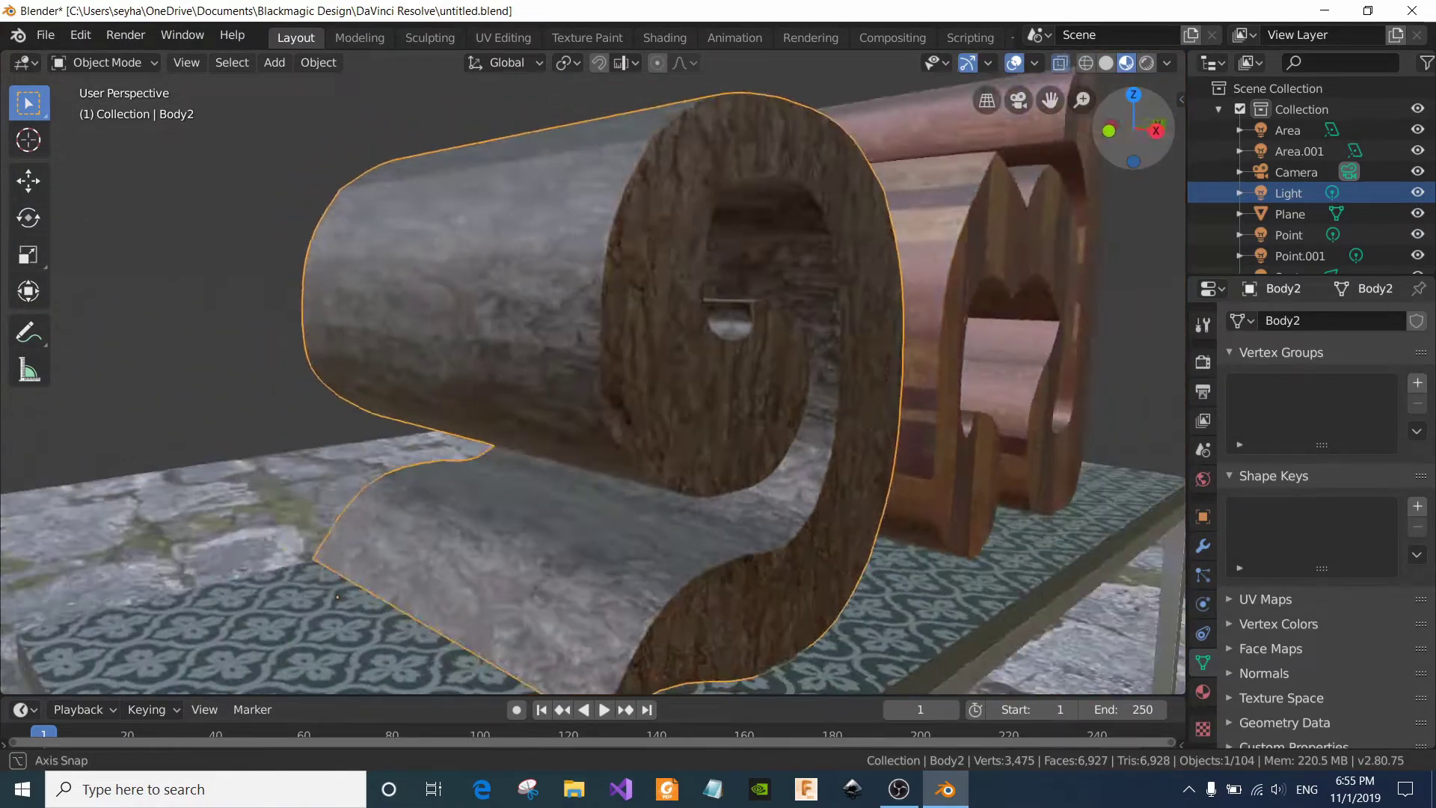
pyautogui.moveTo(585, 519); pyautogui.dragTo(75, 519)
pyautogui.scroll(3, 785, 262)
pyautogui.scroll(-7, 785, 262)
pyautogui.scroll(-2, 786, 262)
pyautogui.moveTo(1133, 128); pyautogui.dragTo(607, 293)
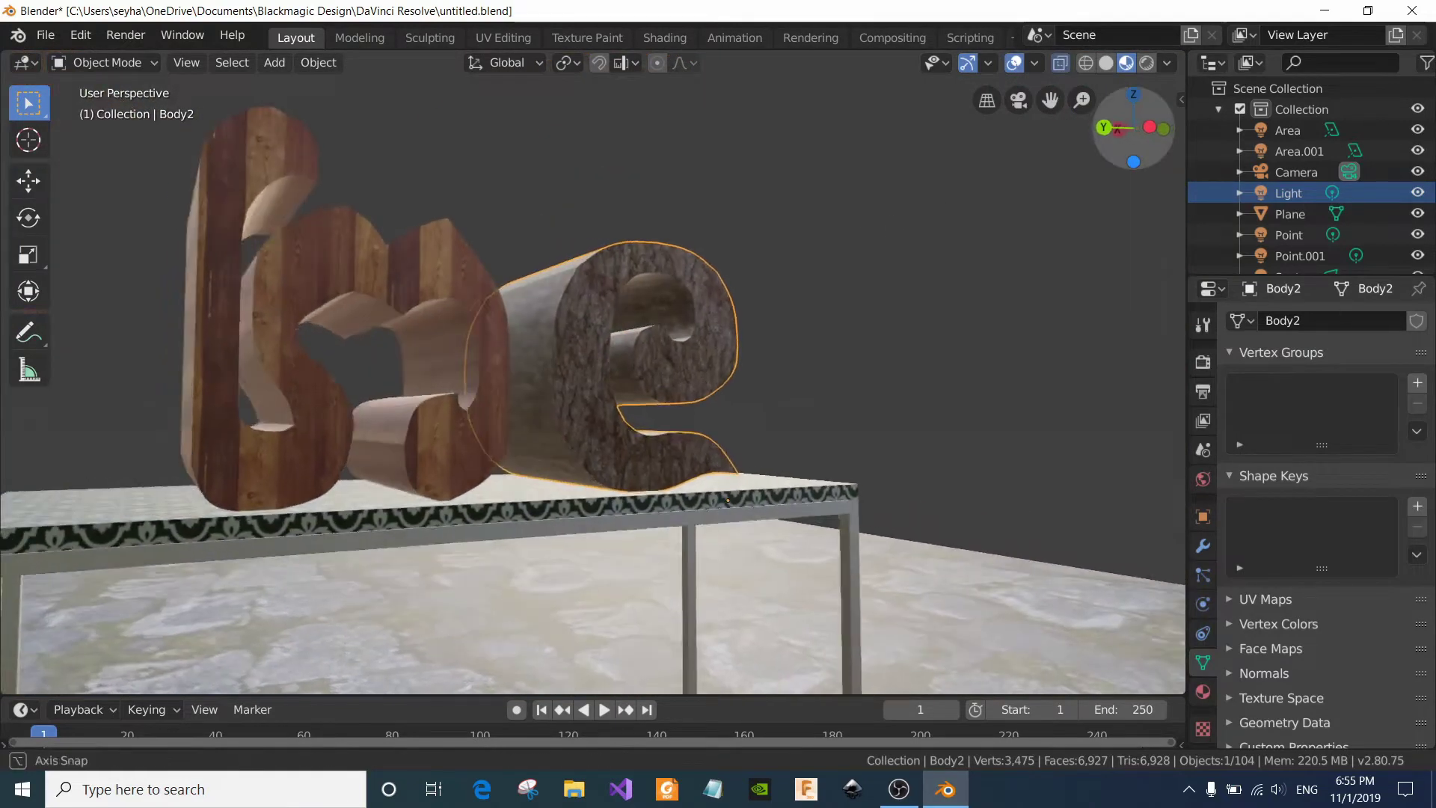
pyautogui.click(402, 284)
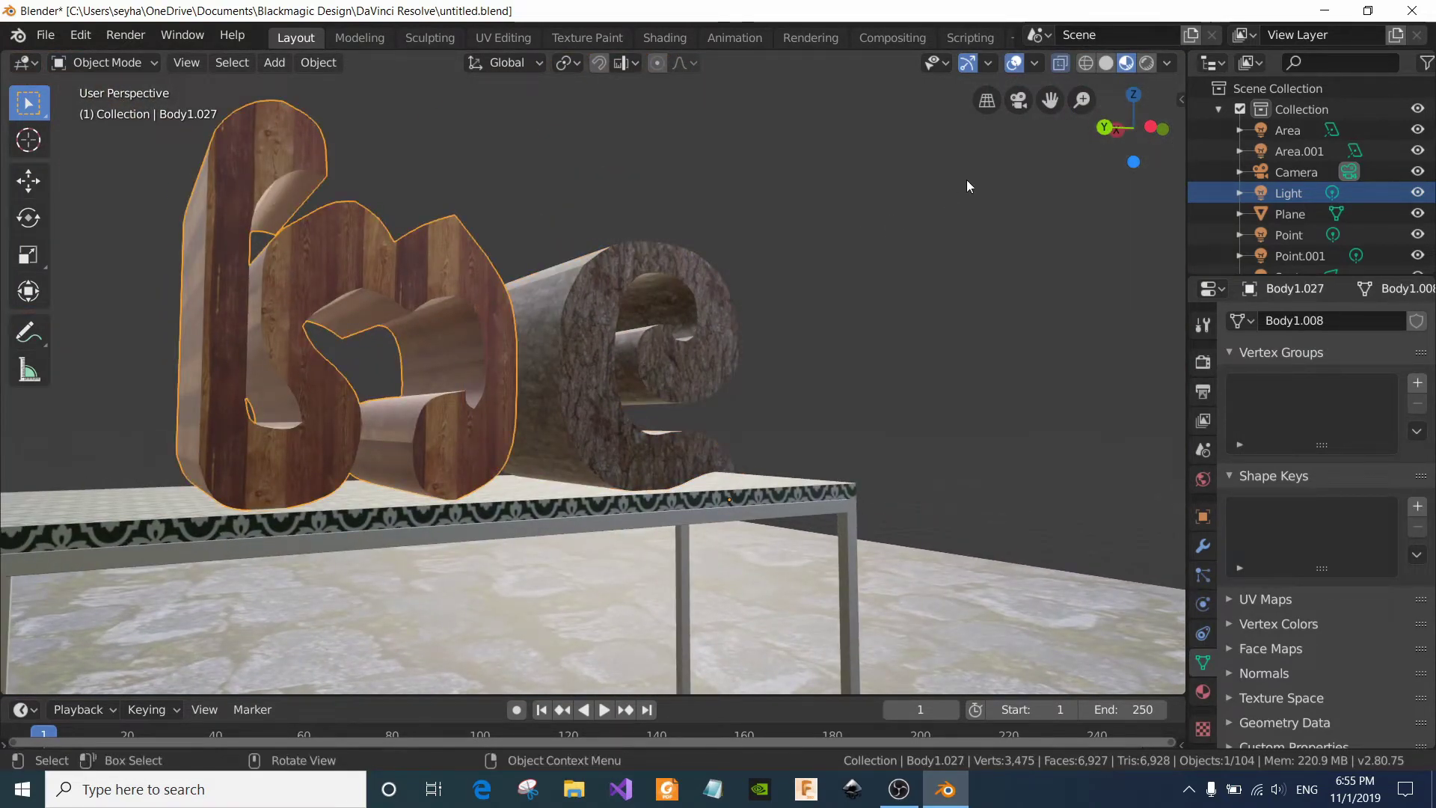
pyautogui.moveTo(1150, 127); pyautogui.dragTo(1107, 131)
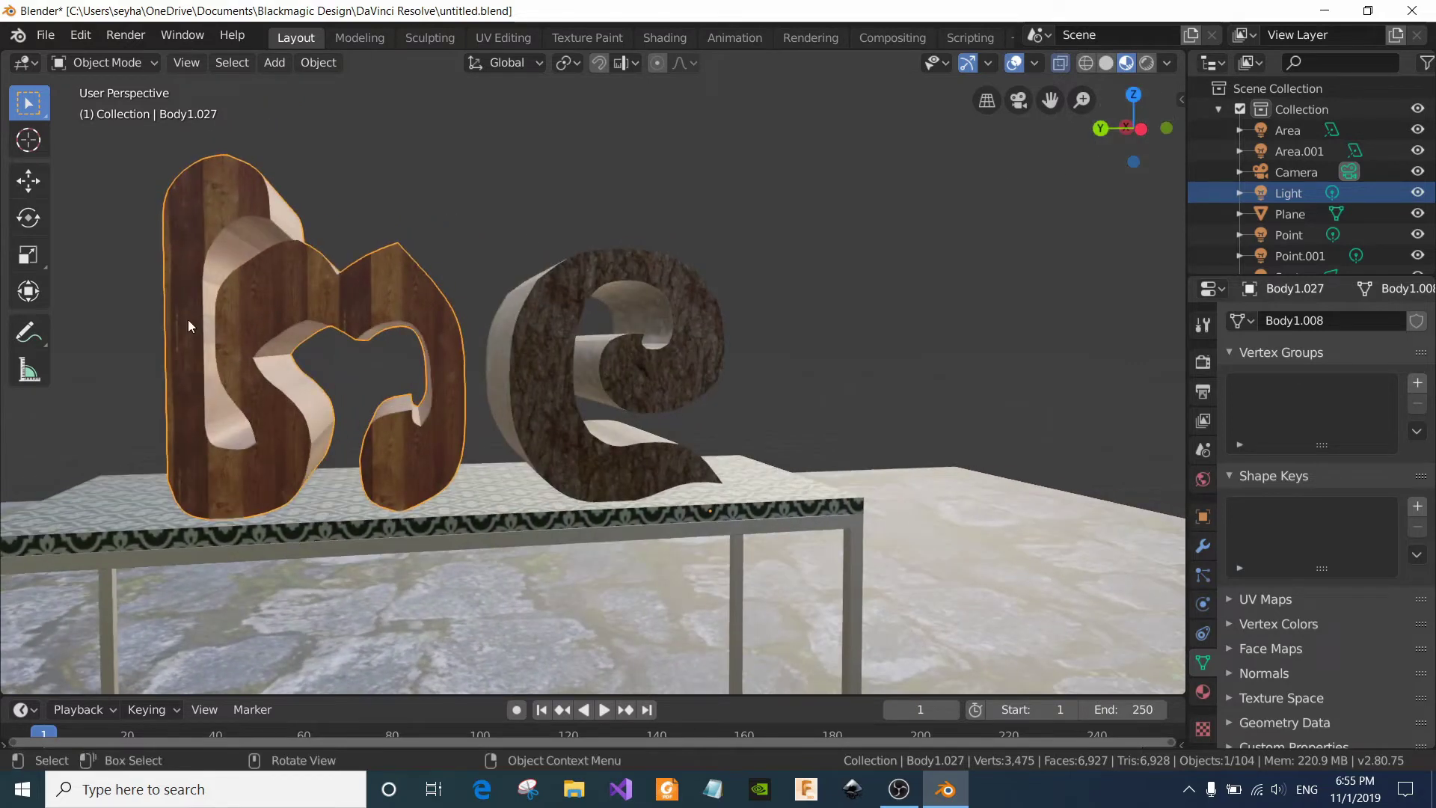
pyautogui.scroll(2, 195, 314)
pyautogui.scroll(-1, 338, 299)
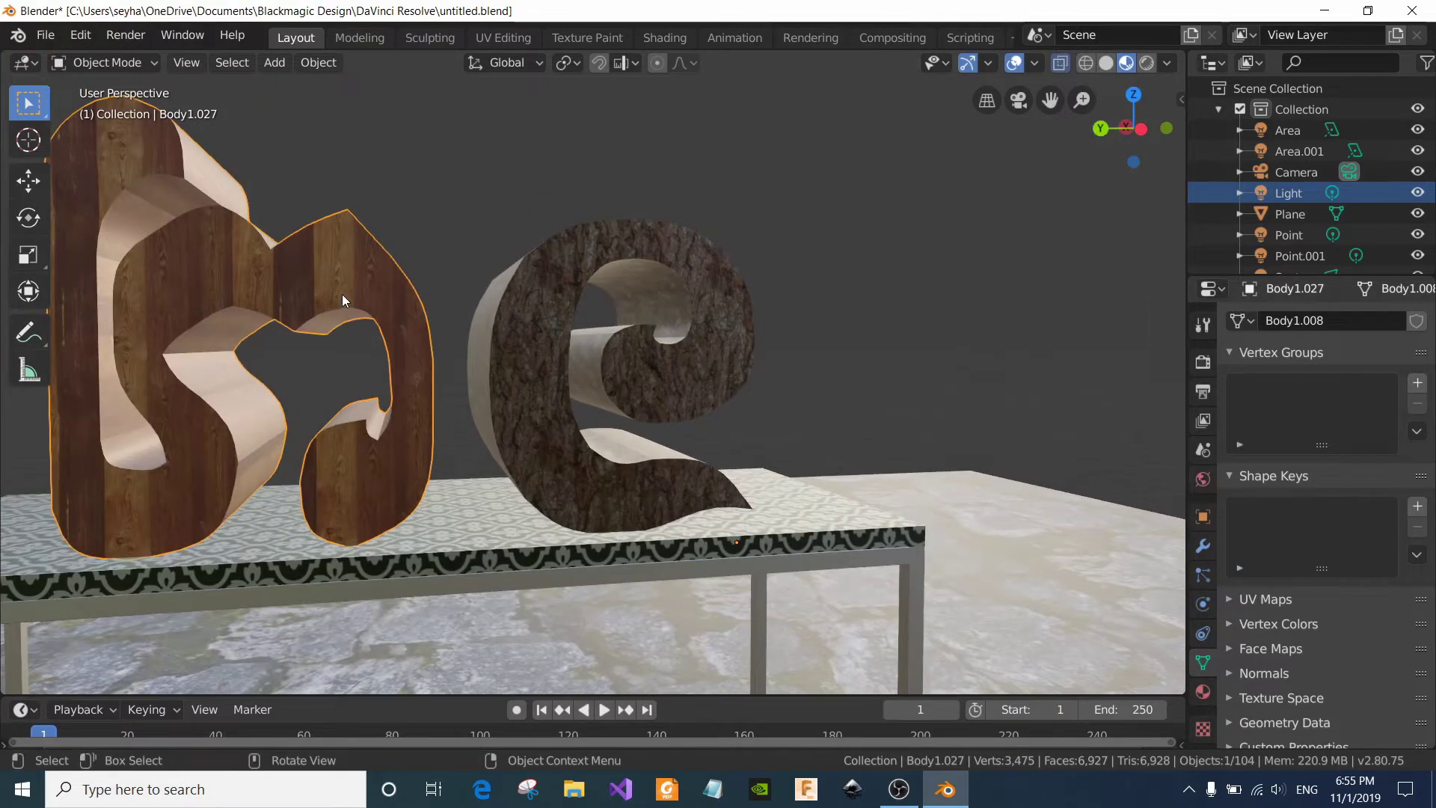
pyautogui.press('KP_Decimal')
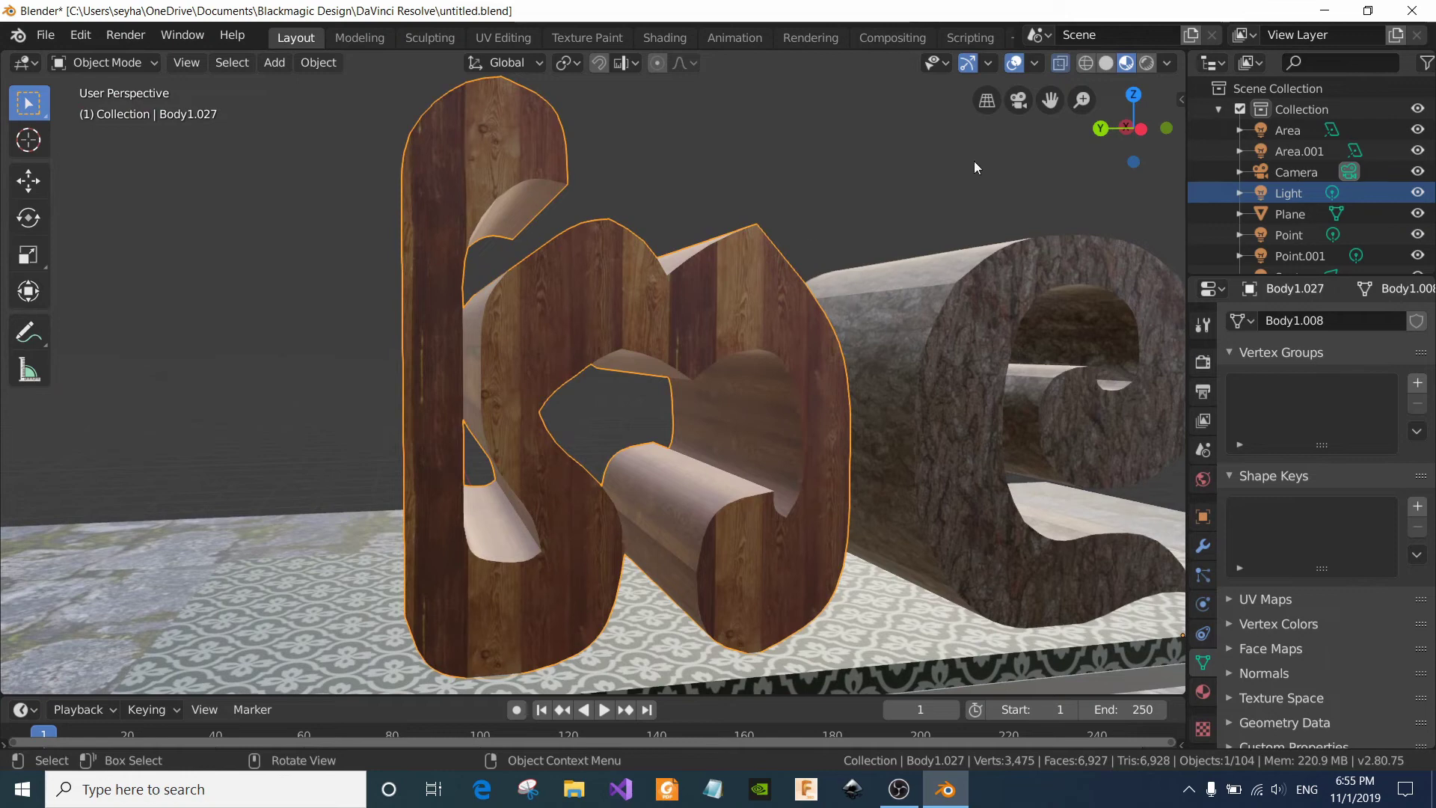
pyautogui.moveTo(1112, 143); pyautogui.dragTo(1105, 143)
pyautogui.moveTo(598, 374)
pyautogui.mouseDown(button='middle')
pyautogui.moveTo(540, 585)
pyautogui.moveTo(822, 569)
pyautogui.moveTo(564, 413)
pyautogui.mouseUp(button='middle')
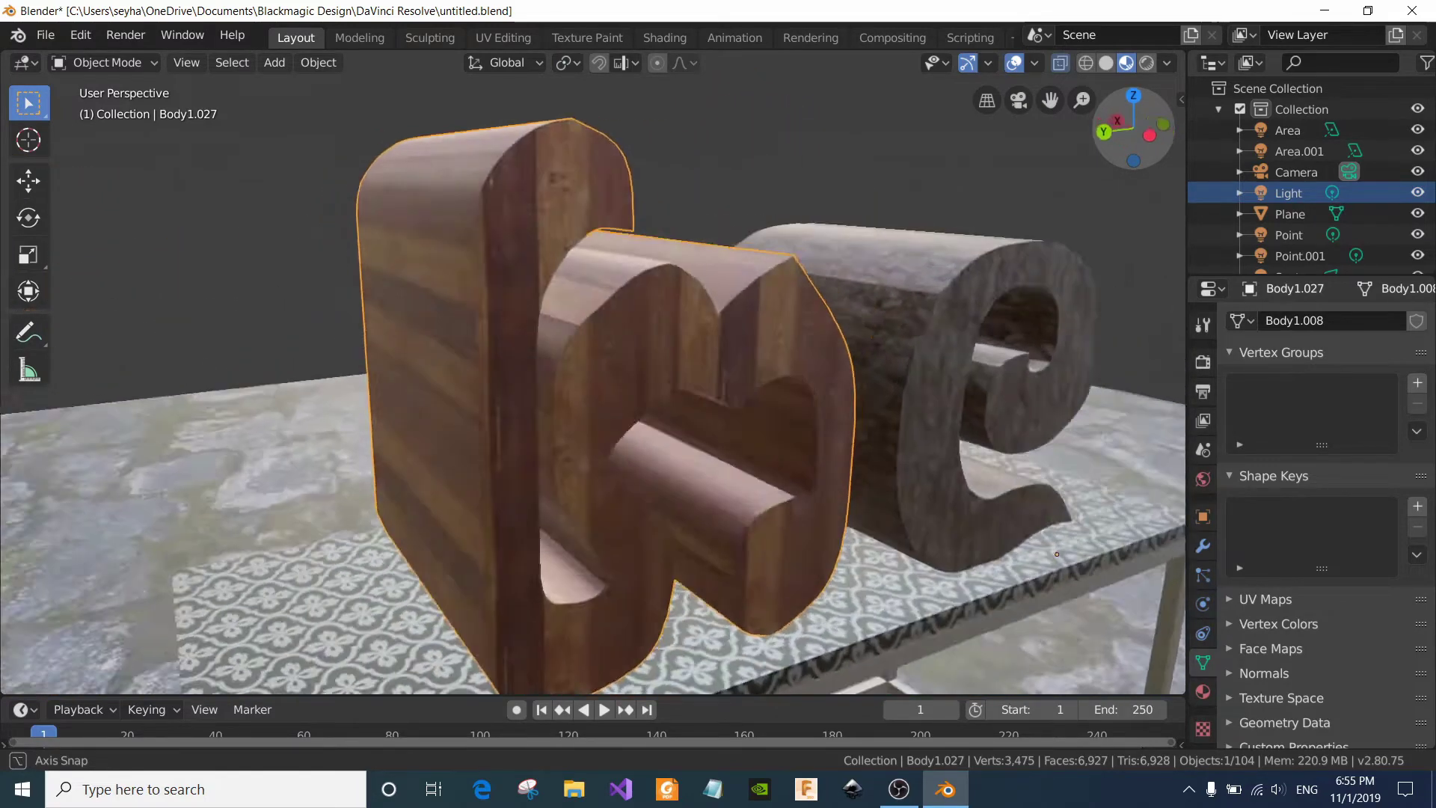
pyautogui.moveTo(564, 413); pyautogui.dragTo(720, 263, button='middle')
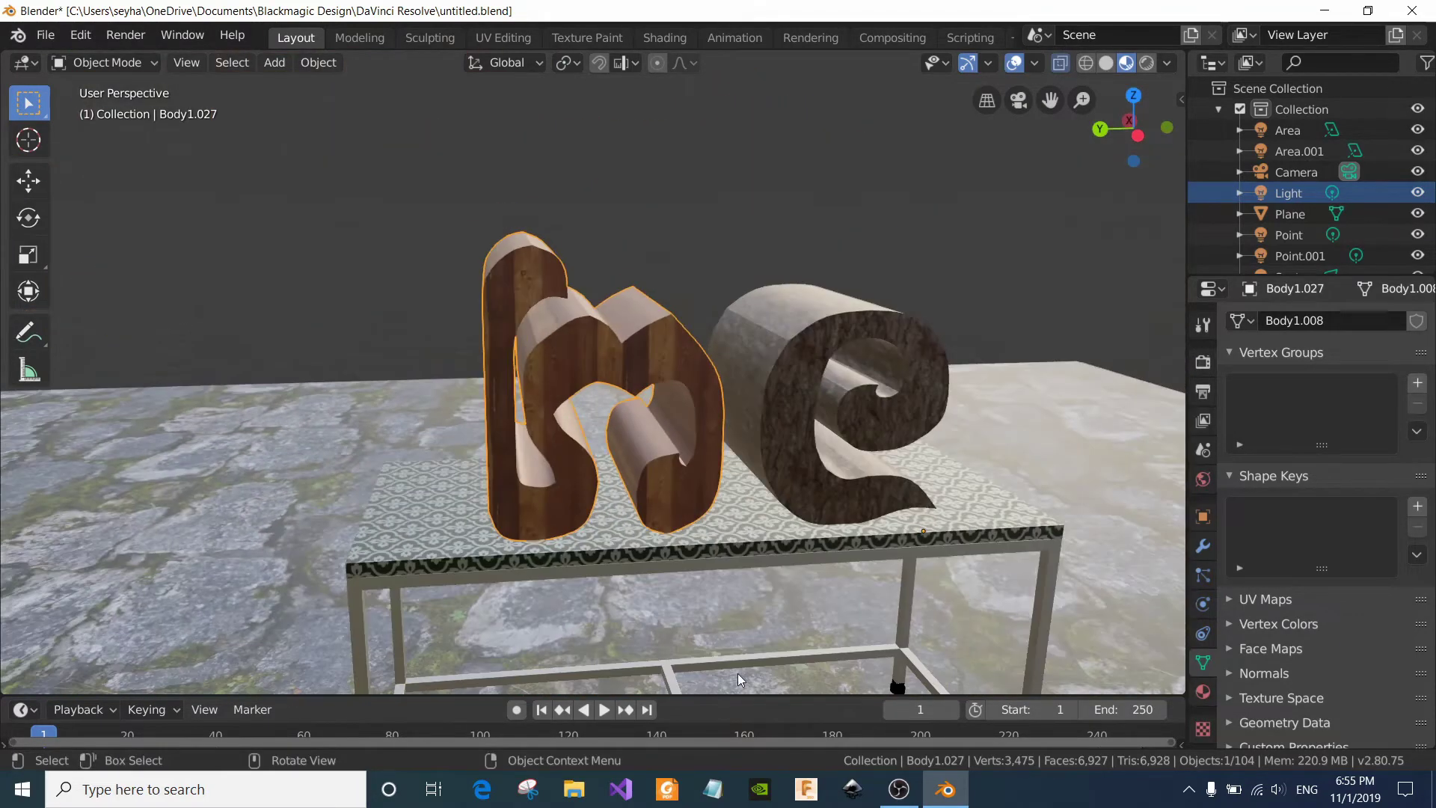
pyautogui.click(733, 653)
pyautogui.press('KP_Decimal')
pyautogui.scroll(-2, 580, 461)
pyautogui.scroll(-2, 580, 461)
pyautogui.scroll(2, 580, 461)
pyautogui.scroll(3, 580, 454)
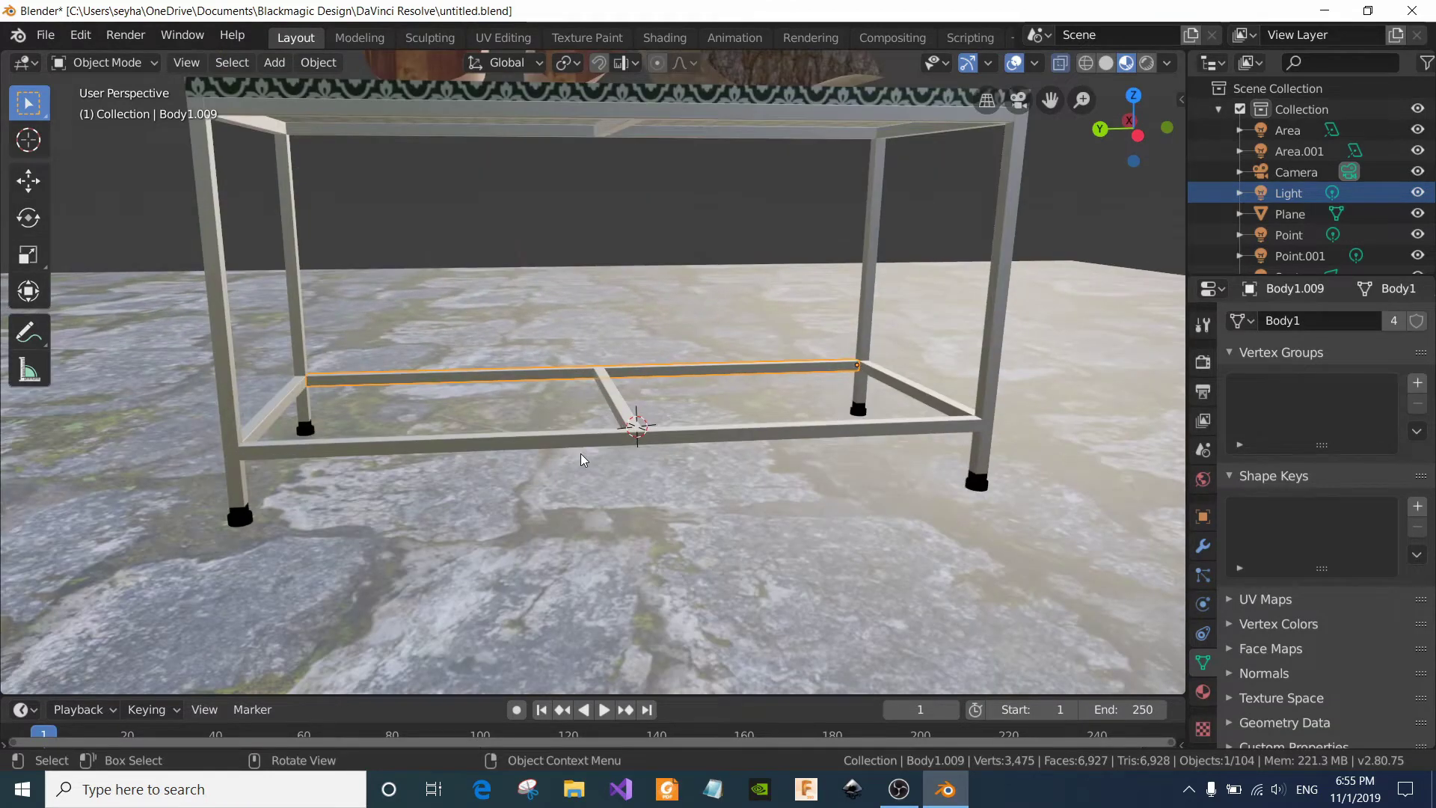
pyautogui.scroll(1, 580, 453)
pyautogui.scroll(-1, 580, 453)
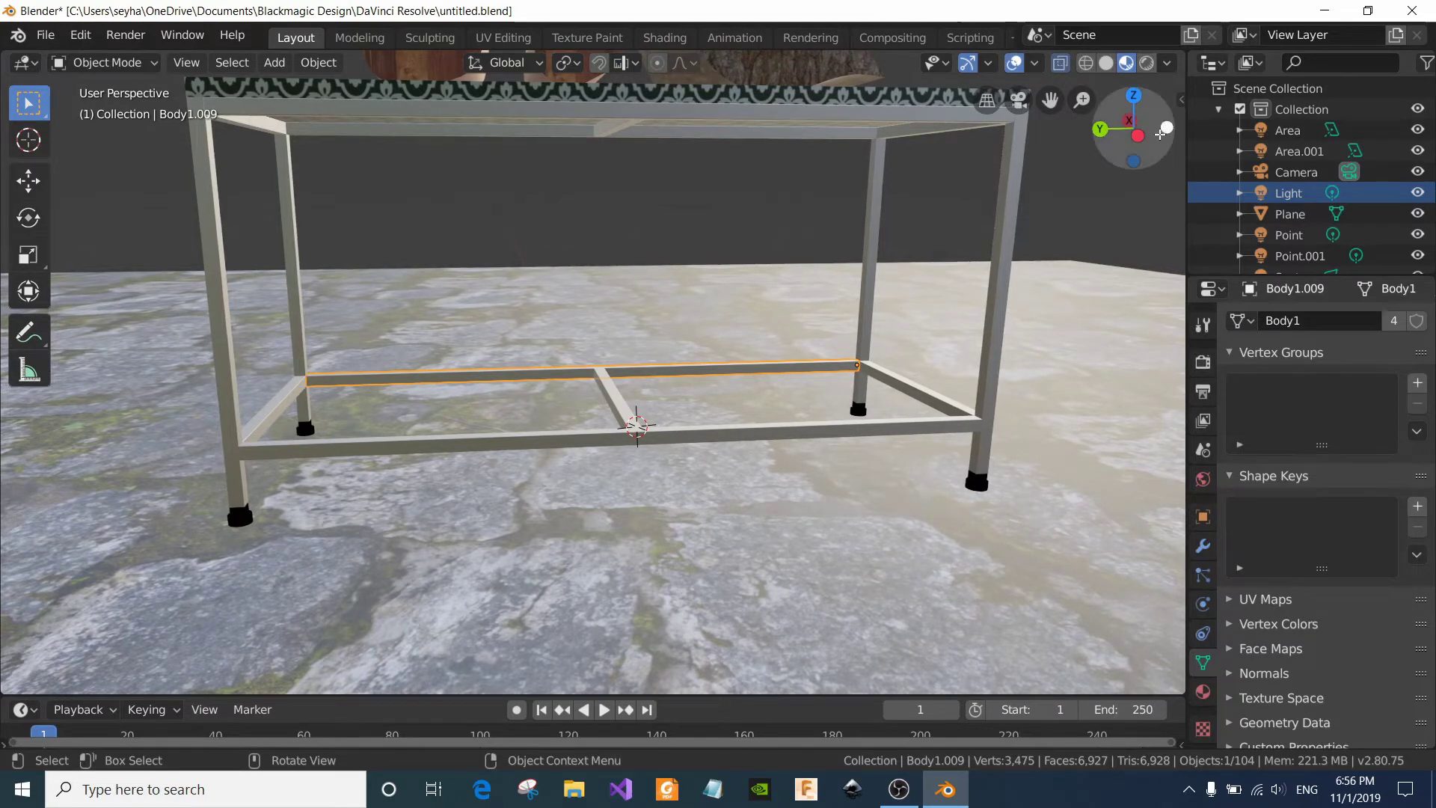
pyautogui.moveTo(1154, 141)
pyautogui.mouseDown()
pyautogui.moveTo(430, 567)
pyautogui.moveTo(302, 443)
pyautogui.moveTo(2, 392)
pyautogui.mouseUp()
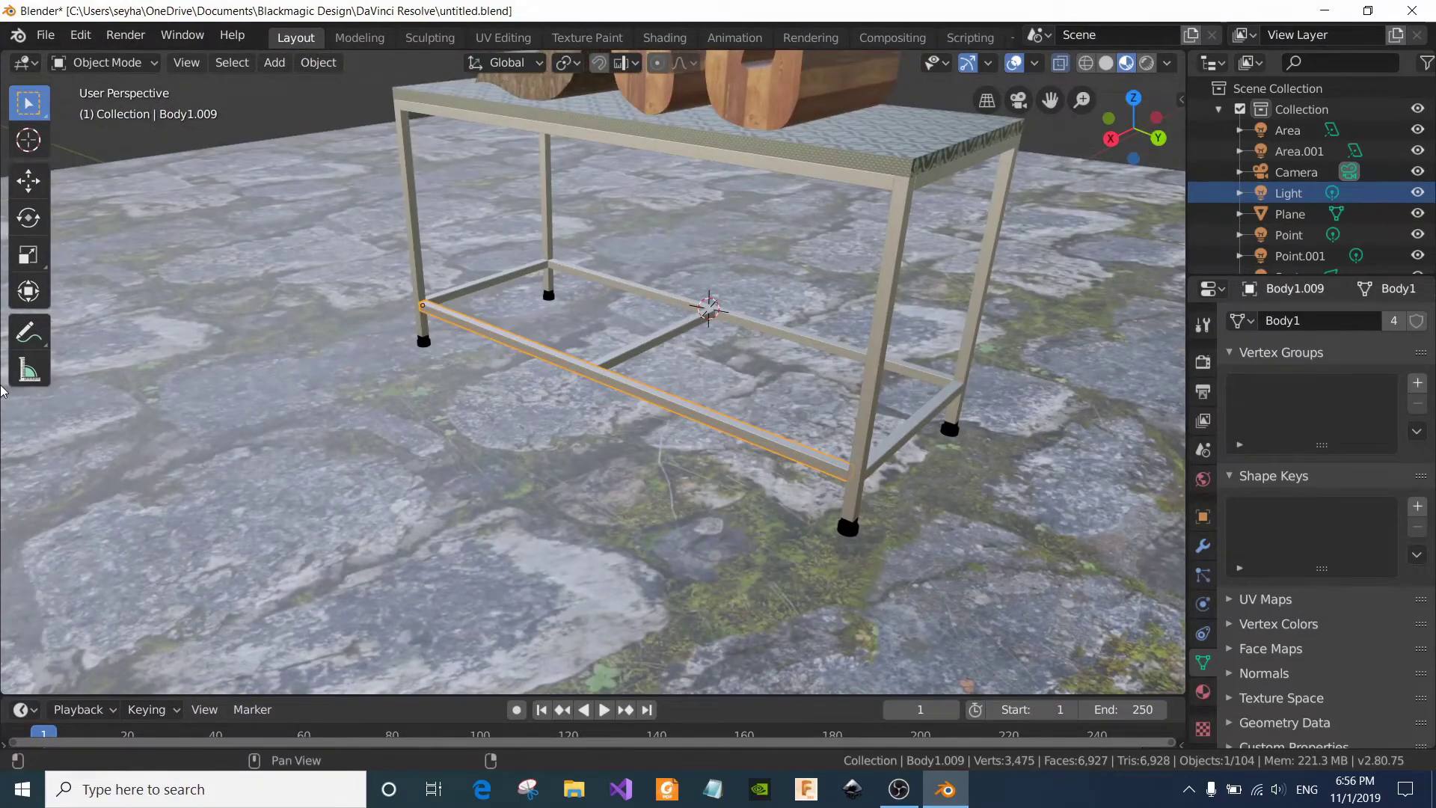
pyautogui.scroll(-3, 303, 159)
pyautogui.scroll(-3, 532, 353)
pyautogui.scroll(-3, 528, 352)
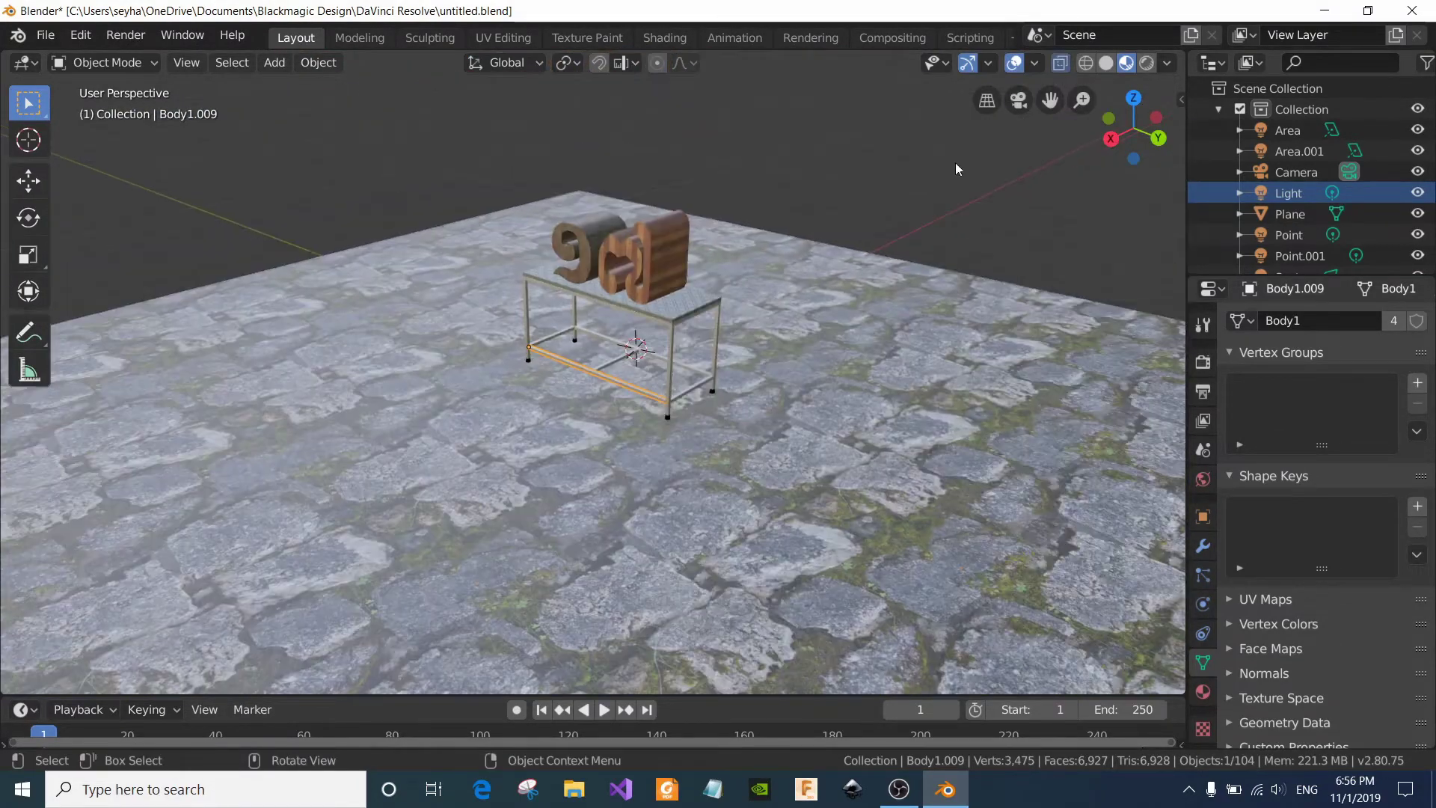
pyautogui.moveTo(1146, 142)
pyautogui.mouseDown()
pyautogui.moveTo(1099, 161)
pyautogui.moveTo(1115, 135)
pyautogui.mouseUp()
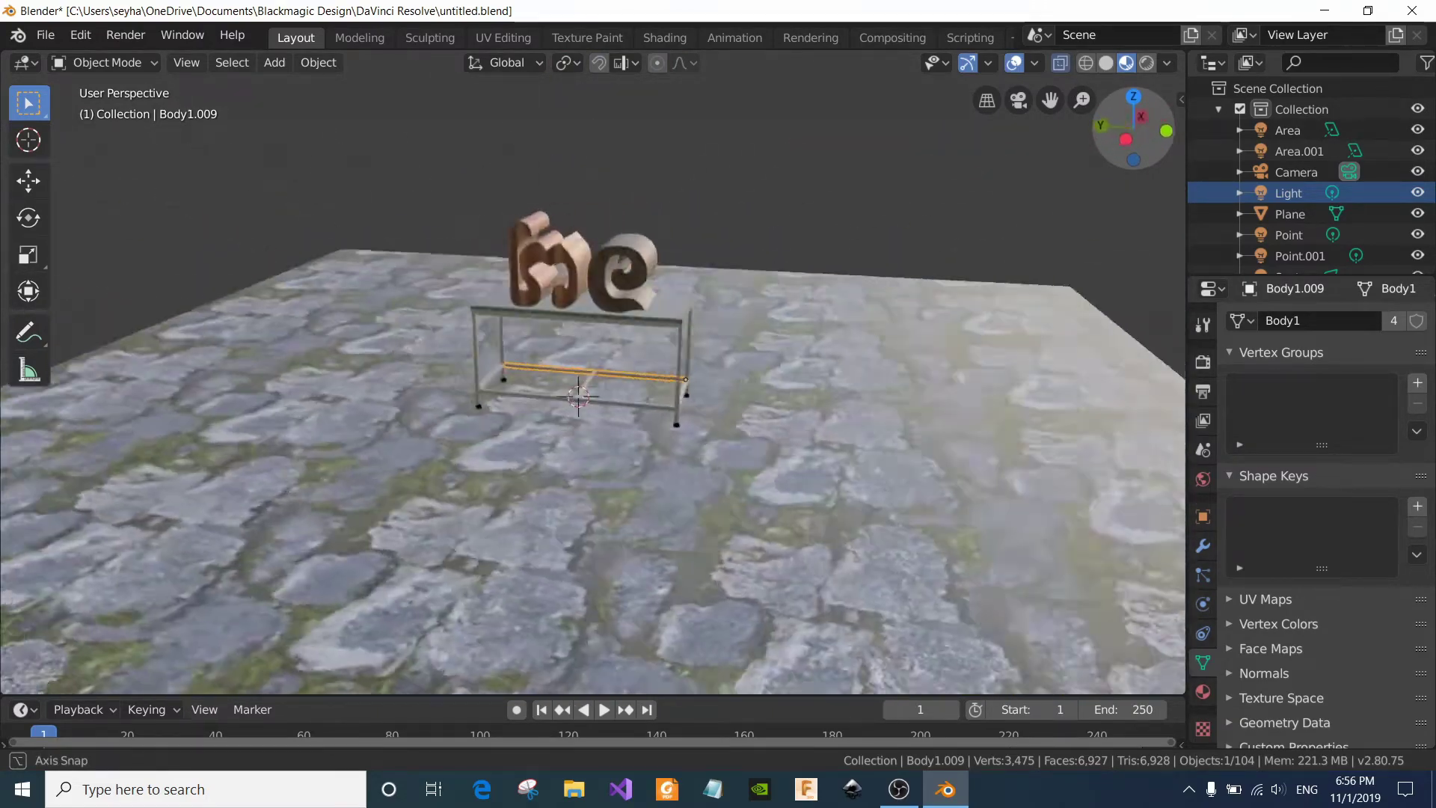
pyautogui.moveTo(1115, 135); pyautogui.dragTo(866, 202)
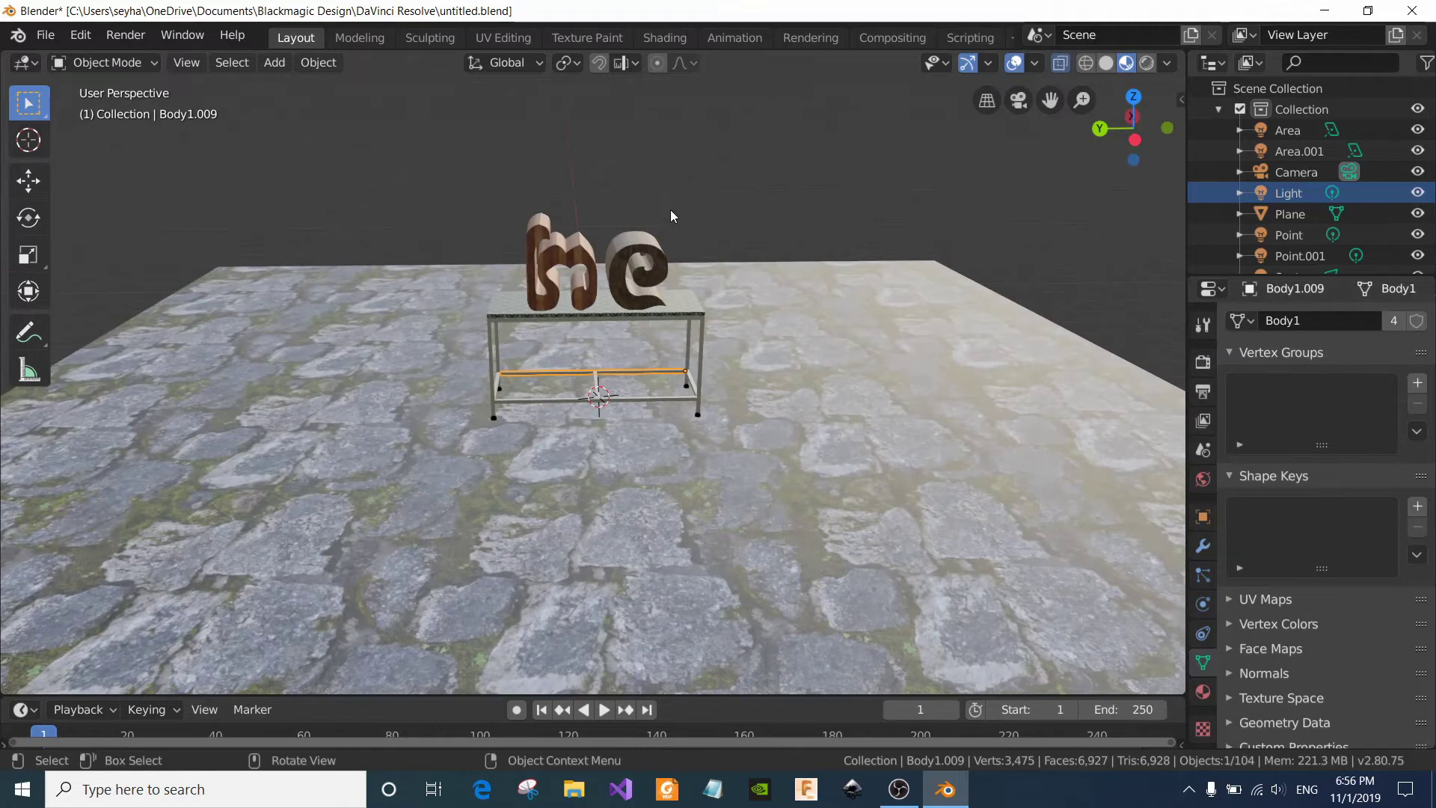
pyautogui.scroll(2, 670, 212)
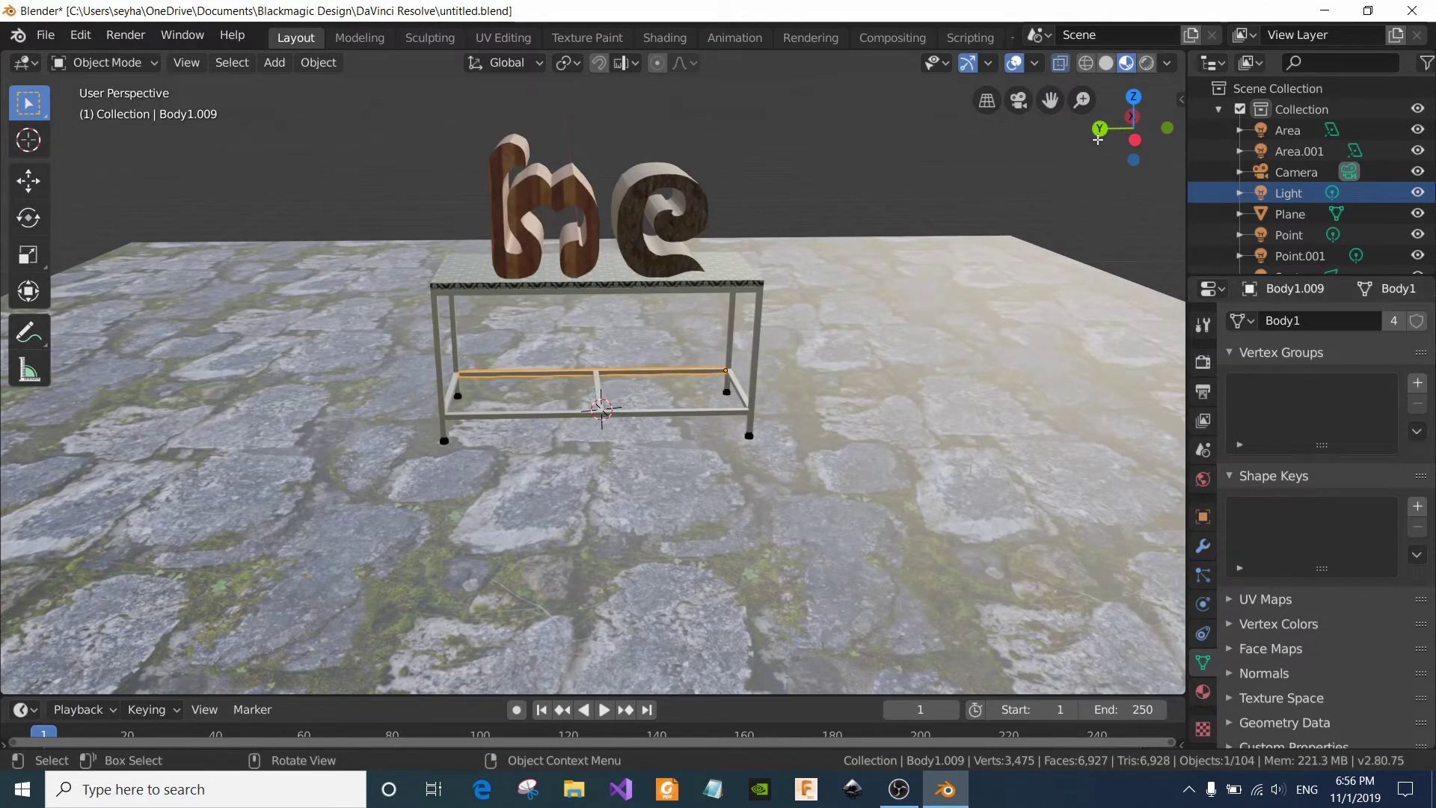
pyautogui.moveTo(1125, 130)
pyautogui.mouseDown()
pyautogui.moveTo(1047, 194)
pyautogui.moveTo(822, 202)
pyautogui.mouseUp()
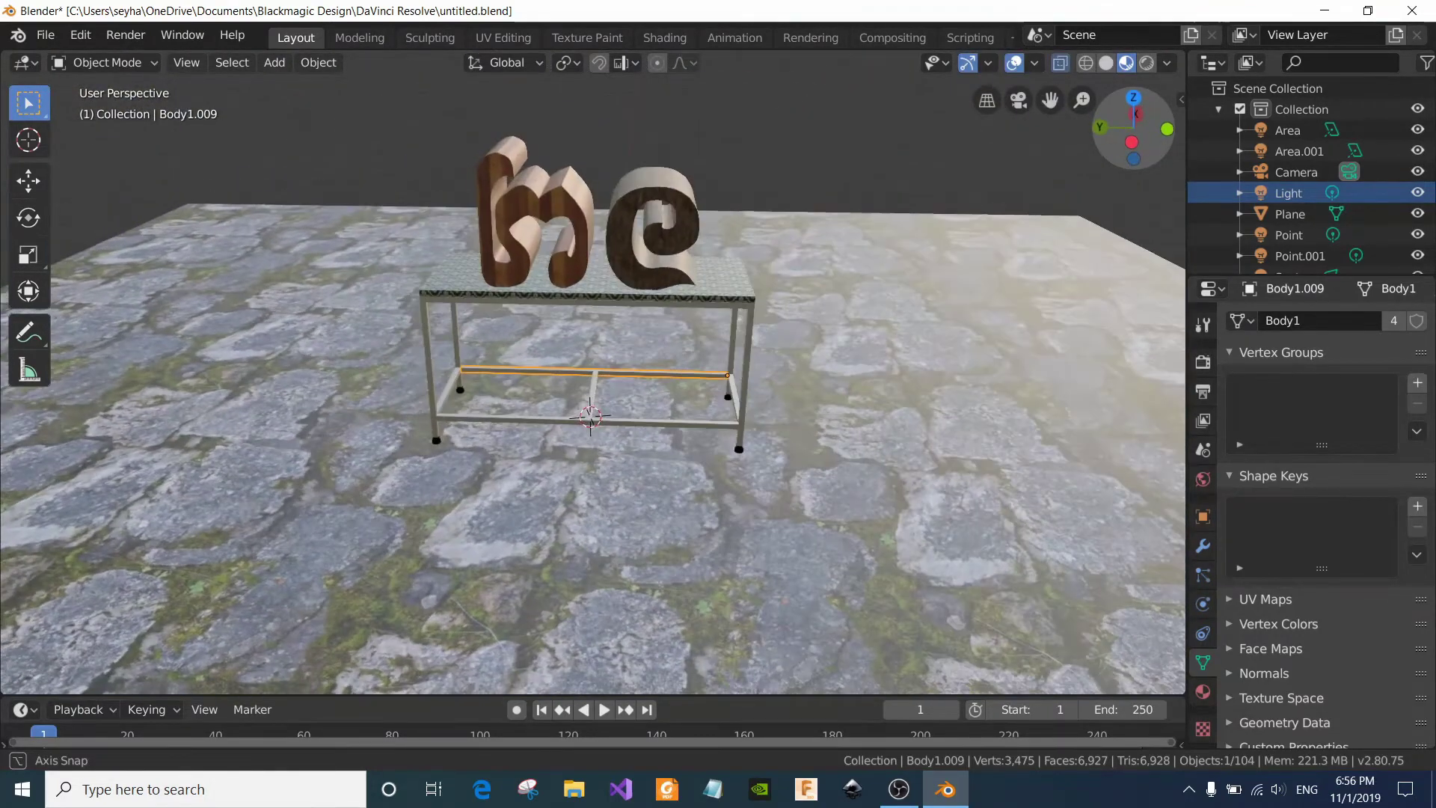
pyautogui.moveTo(823, 202); pyautogui.dragTo(829, 254)
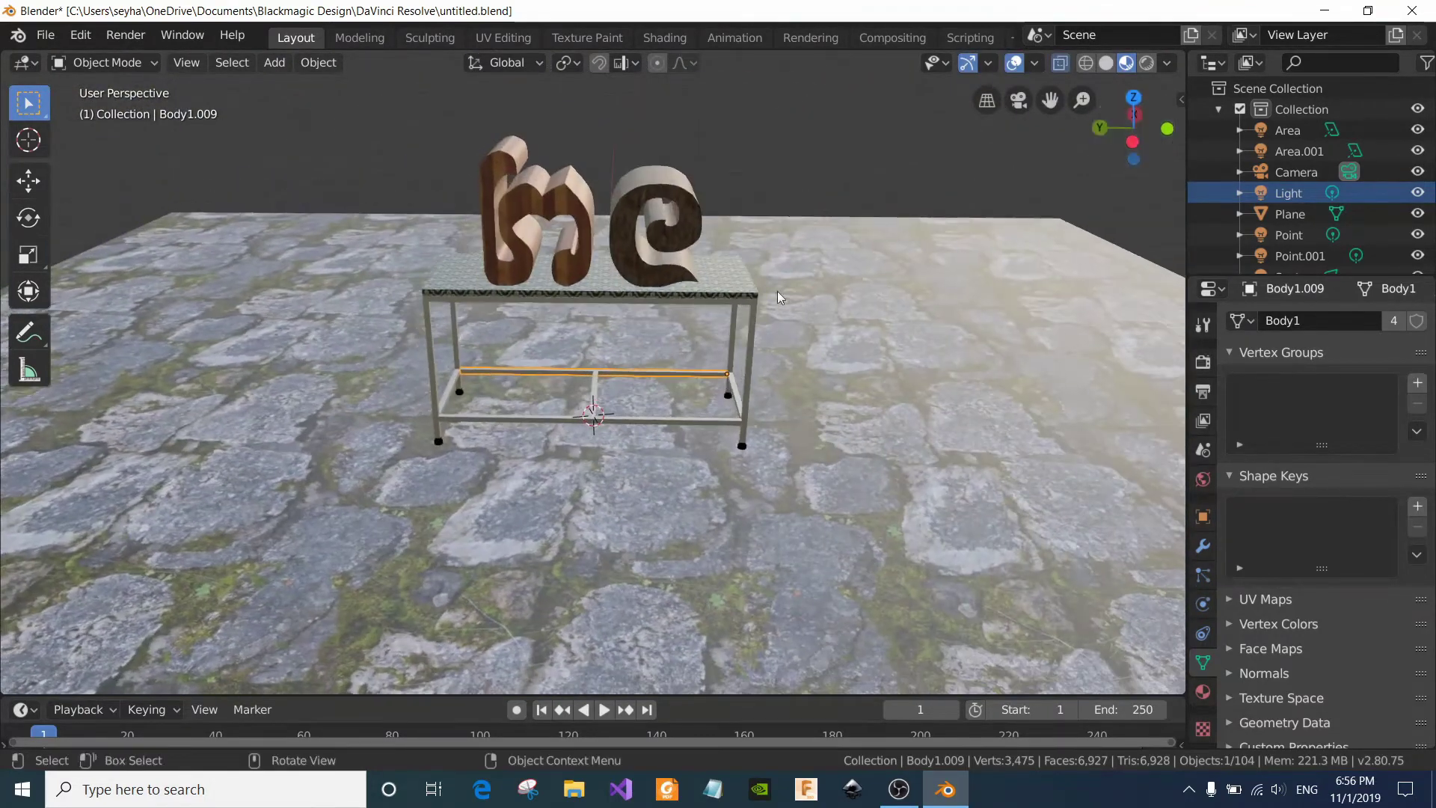
pyautogui.moveTo(1121, 132); pyautogui.dragTo(961, 144)
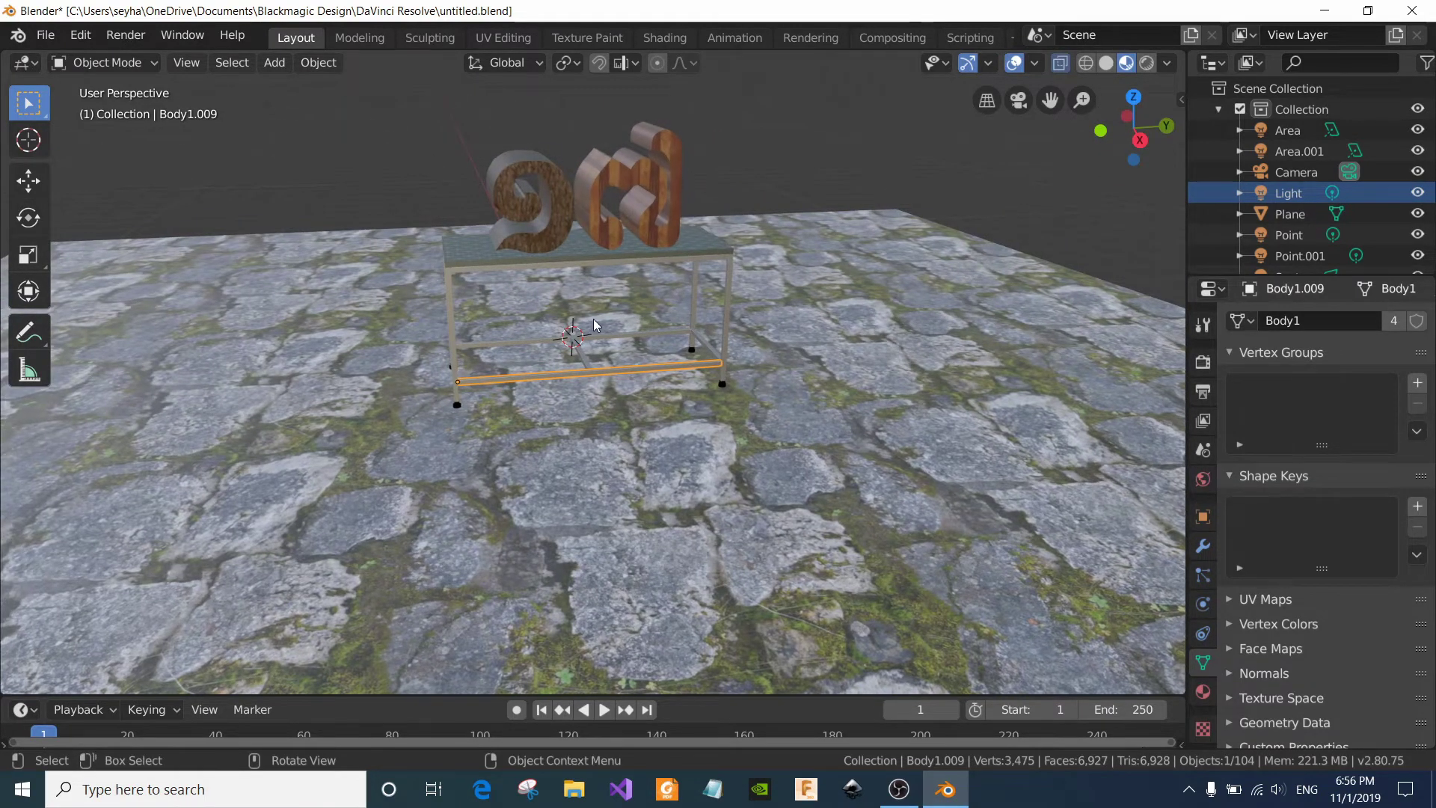
pyautogui.scroll(3, 594, 319)
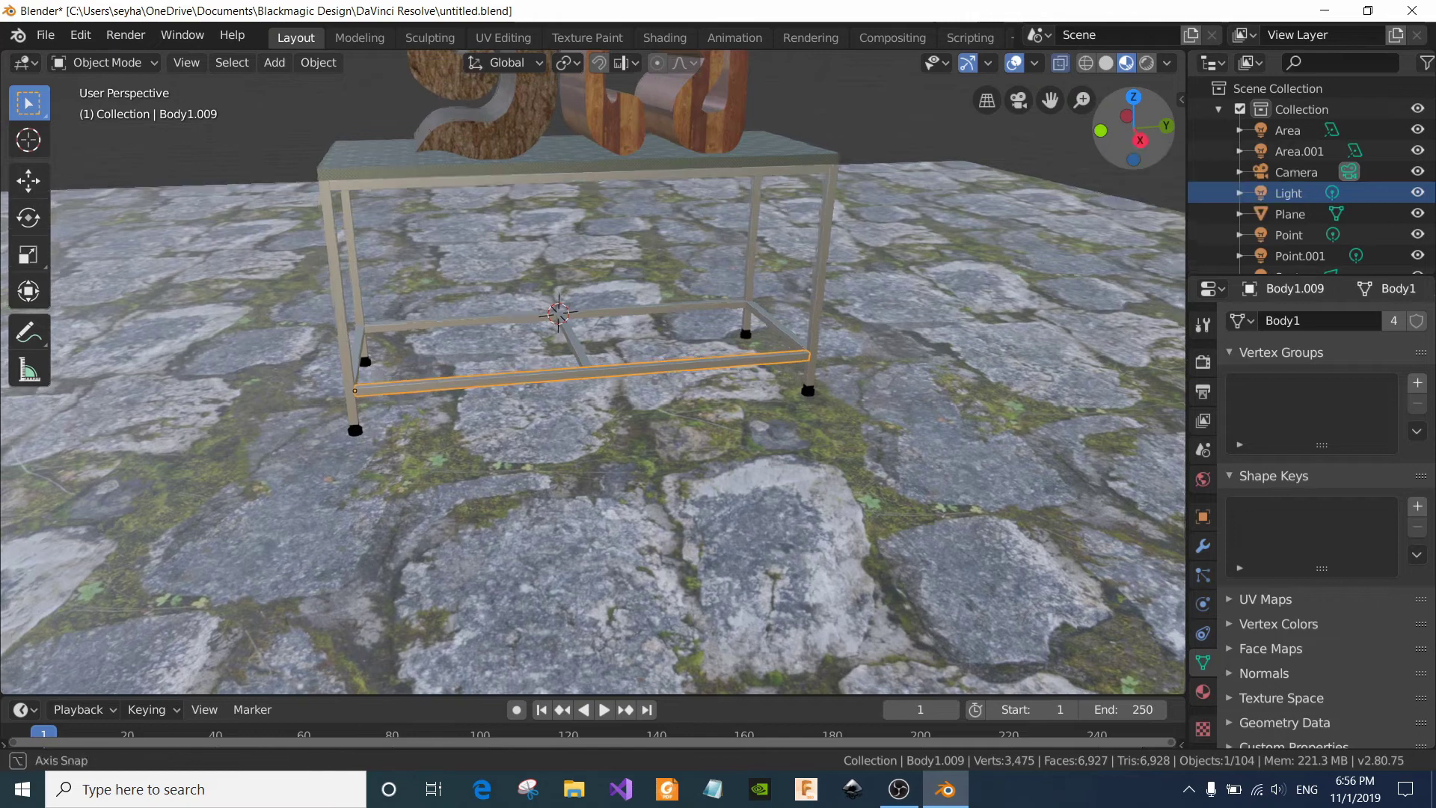
pyautogui.moveTo(1140, 133); pyautogui.dragTo(1107, 149)
pyautogui.scroll(5, 625, 370)
pyautogui.scroll(-5, 627, 380)
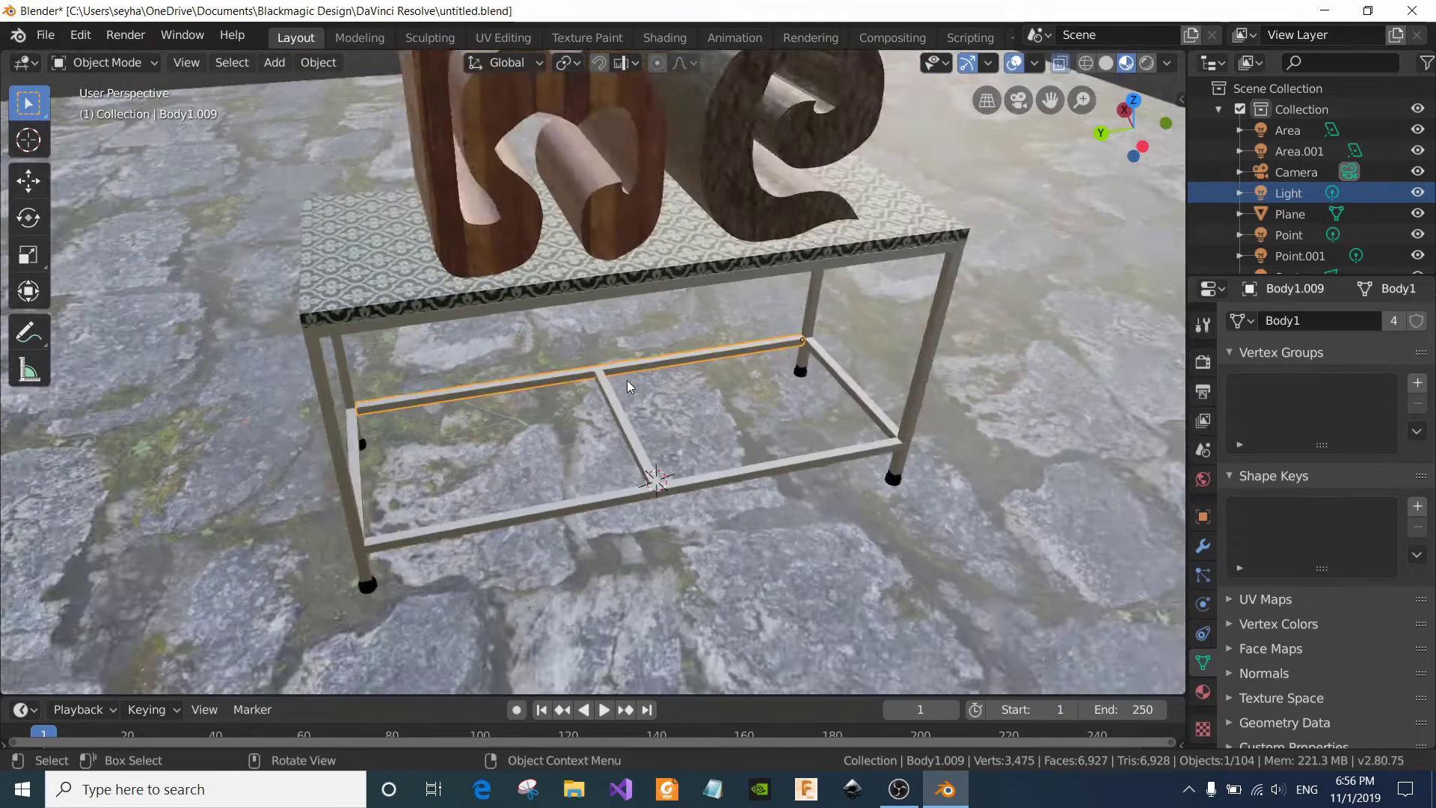
pyautogui.scroll(-3, 645, 334)
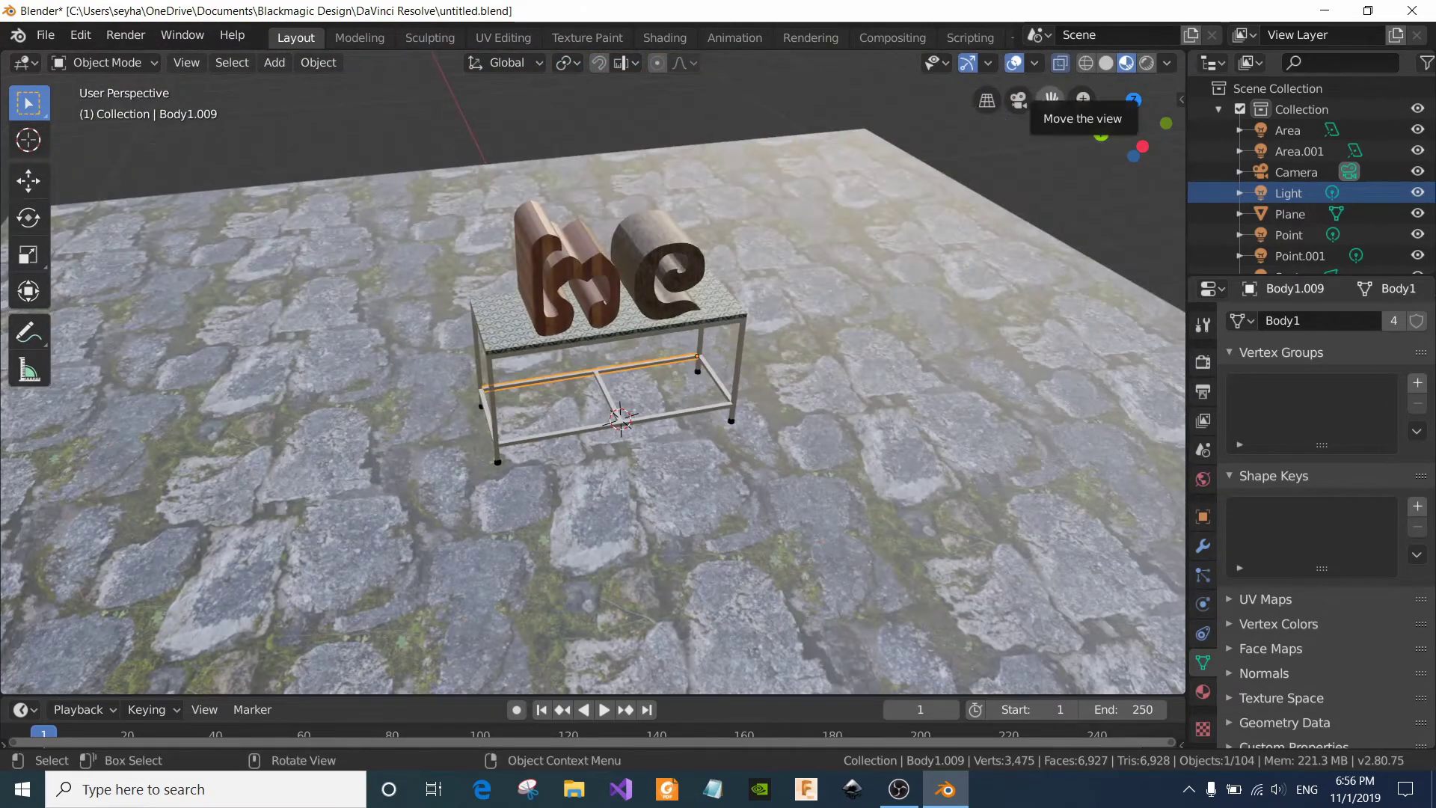
pyautogui.moveTo(1051, 99); pyautogui.dragTo(735, 285)
pyautogui.scroll(2, 735, 285)
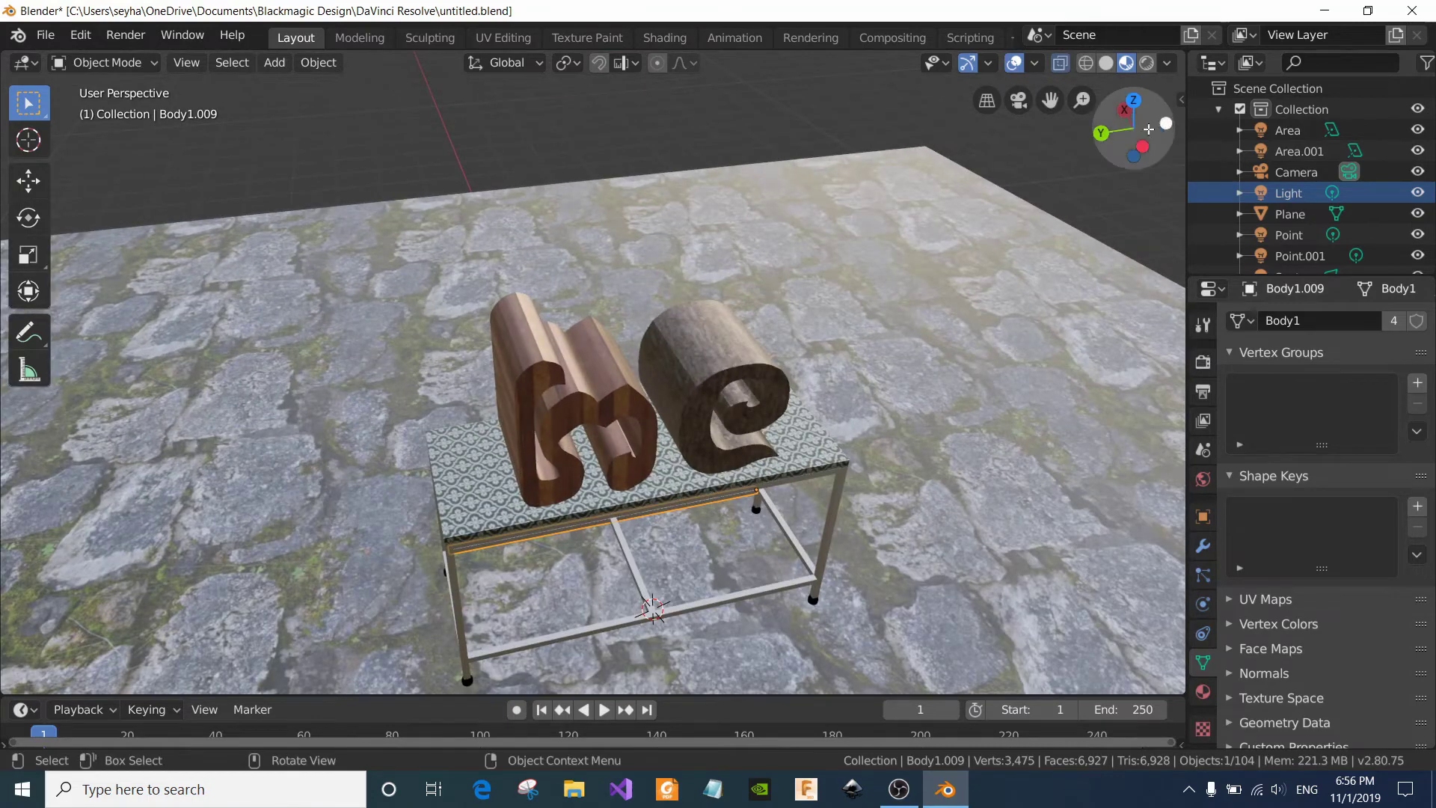
pyautogui.moveTo(1149, 130); pyautogui.dragTo(1002, 139)
pyautogui.moveTo(1133, 127); pyautogui.dragTo(1193, 120)
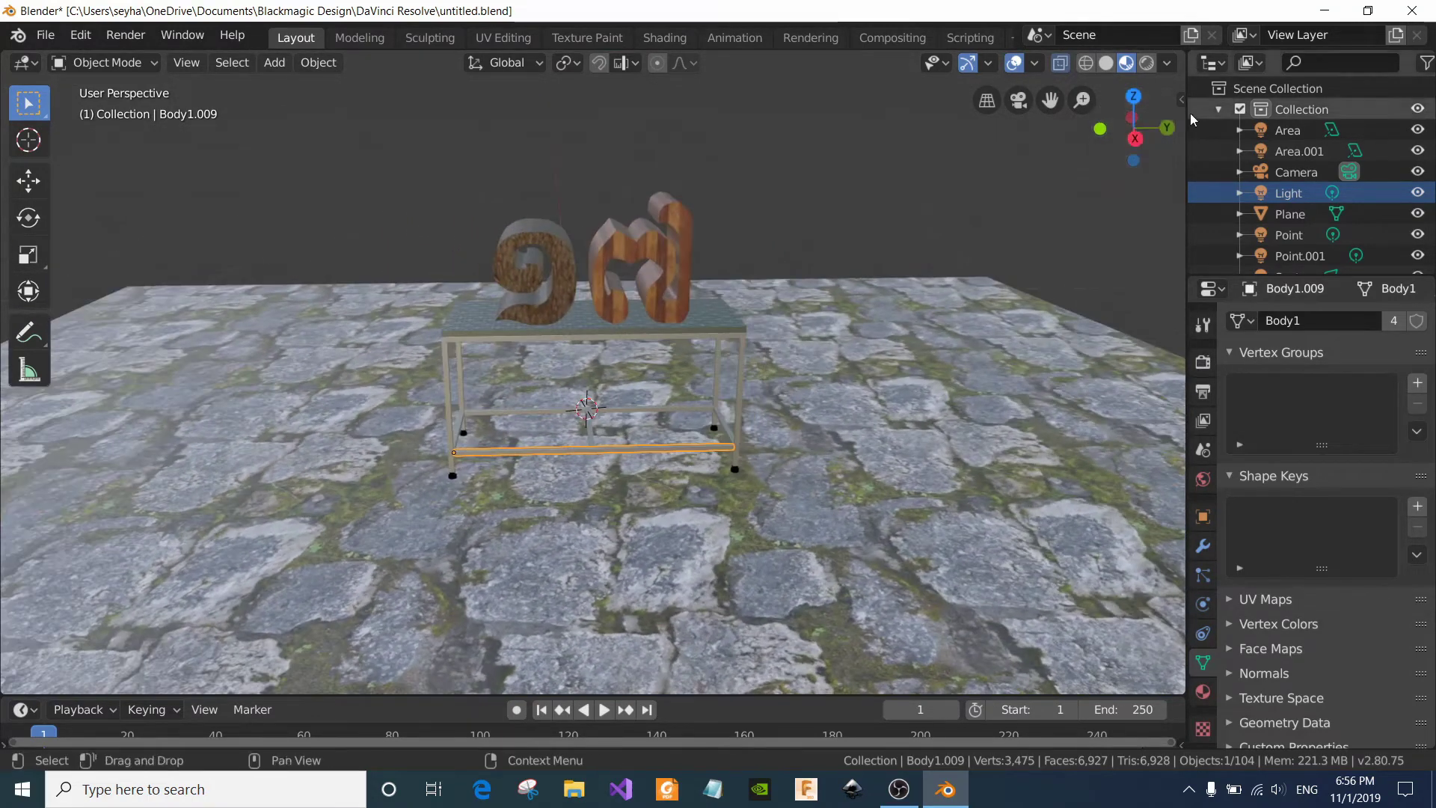
# Switch to Rendered shading and orbit and zoom to view the letters from the front and above
pyautogui.click(1147, 64)
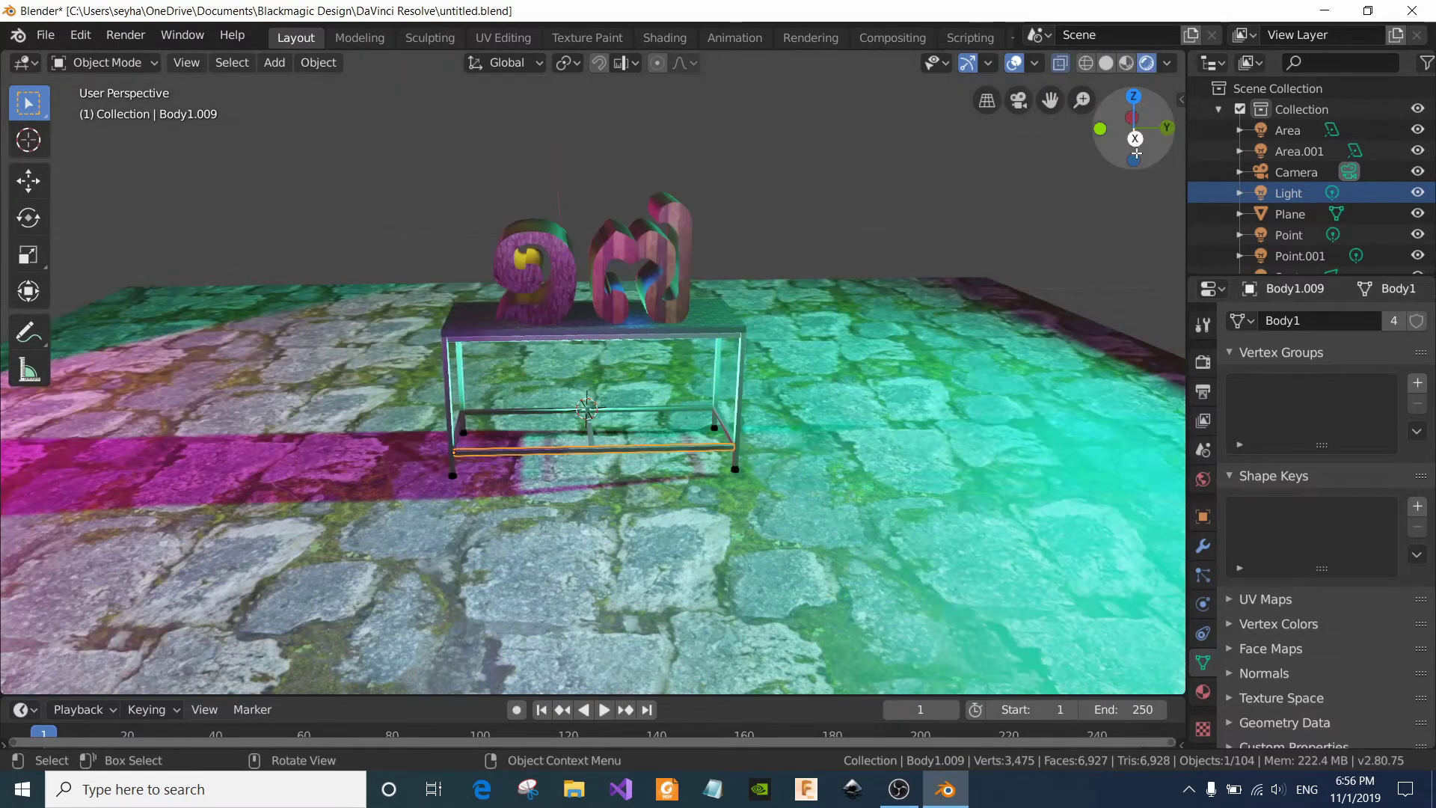
pyautogui.moveTo(1143, 141); pyautogui.dragTo(1076, 175)
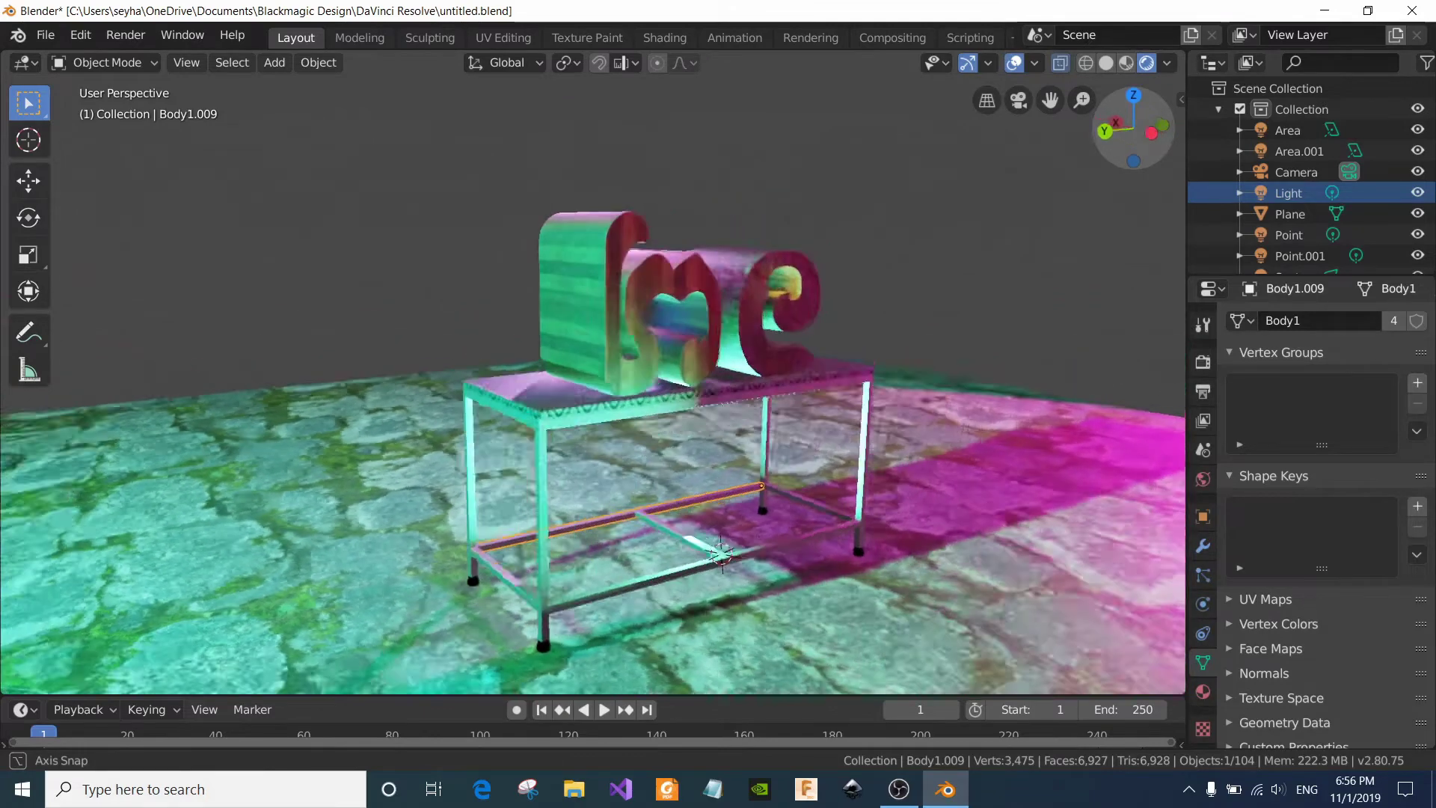
pyautogui.scroll(3, 766, 296)
pyautogui.scroll(3, 762, 295)
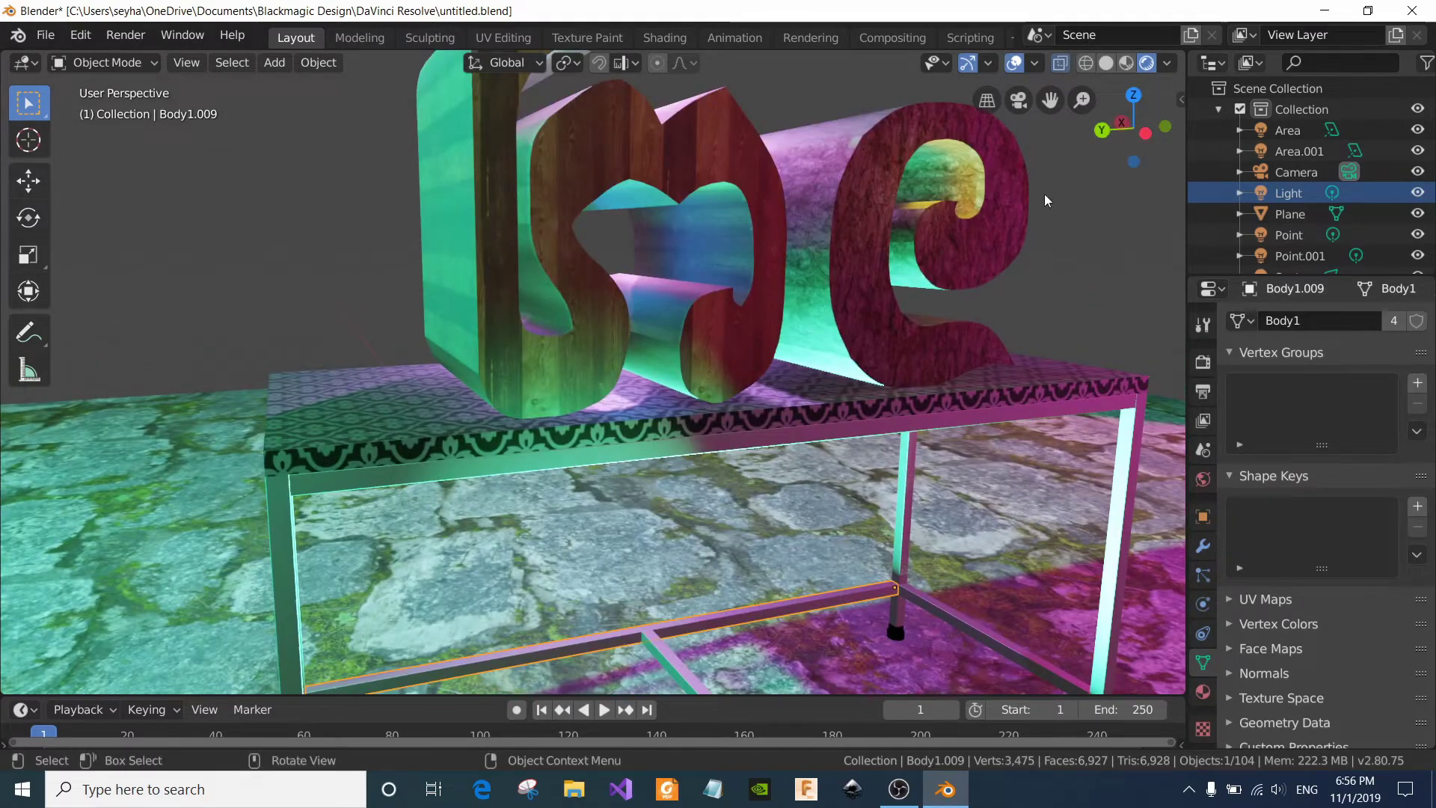
pyautogui.moveTo(1145, 133); pyautogui.dragTo(951, 190)
pyautogui.scroll(3, 836, 221)
pyautogui.scroll(-5, 836, 221)
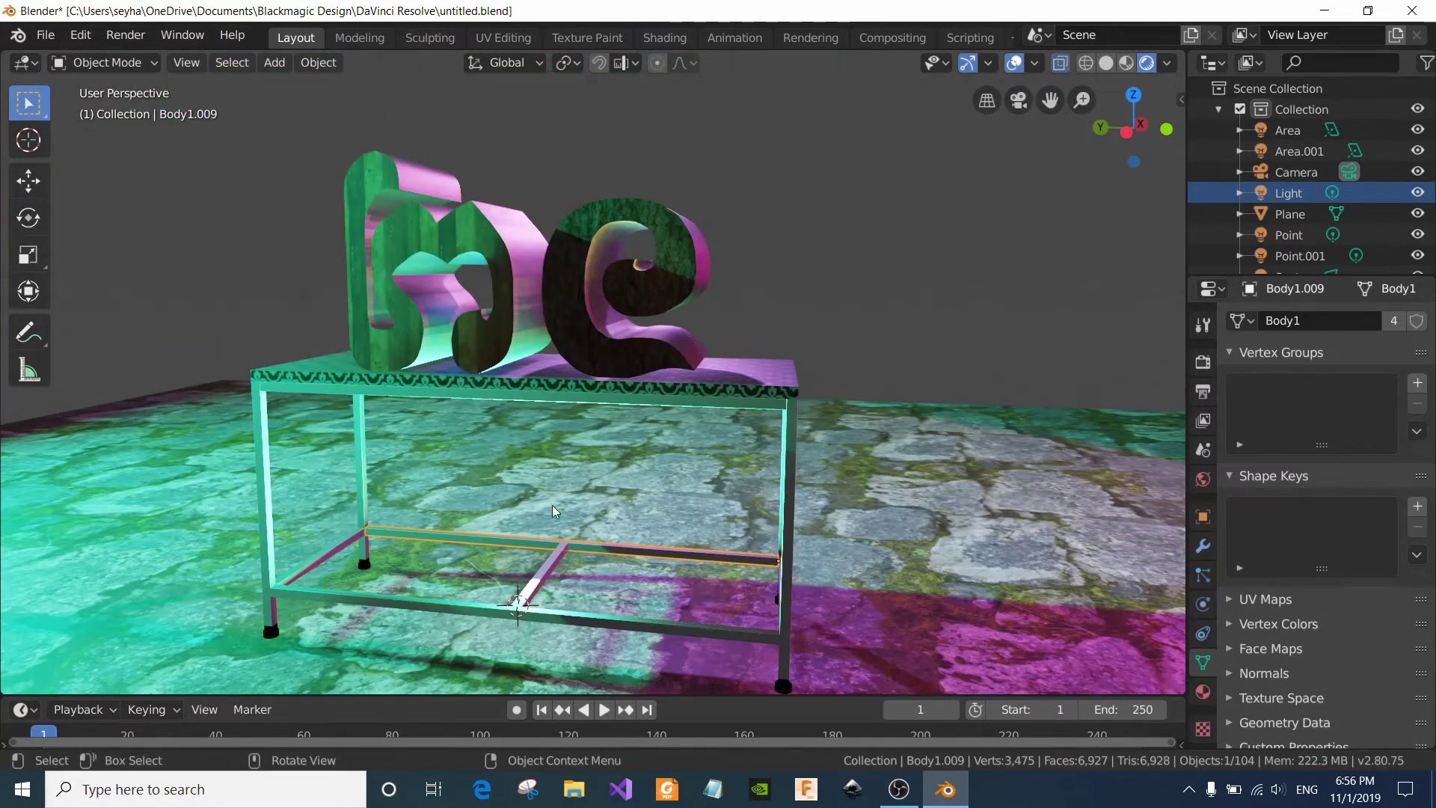
pyautogui.moveTo(1130, 153)
pyautogui.mouseDown()
pyautogui.moveTo(1133, 134)
pyautogui.moveTo(1077, 131)
pyautogui.moveTo(1121, 131)
pyautogui.mouseUp()
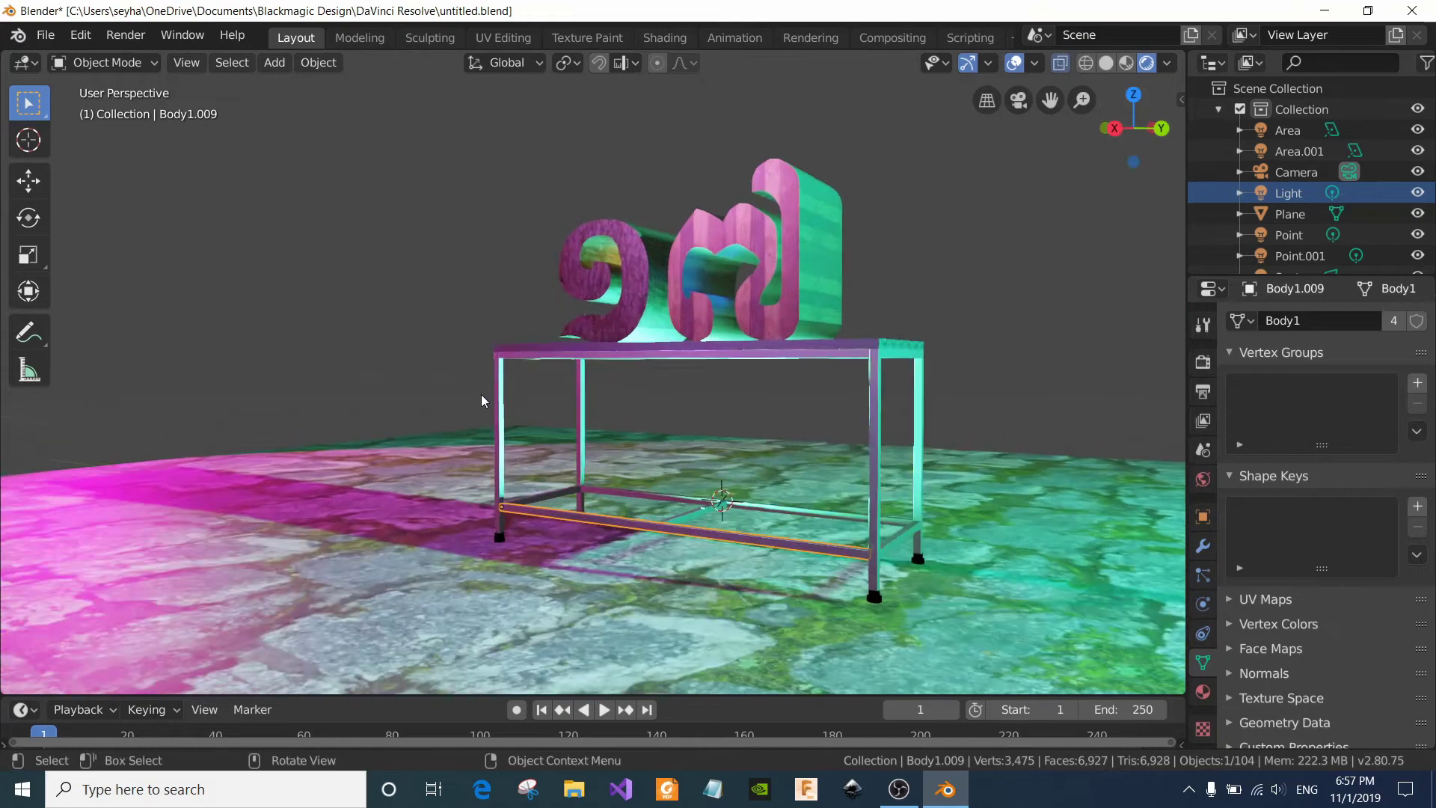
pyautogui.moveTo(1133, 128); pyautogui.dragTo(1107, 150)
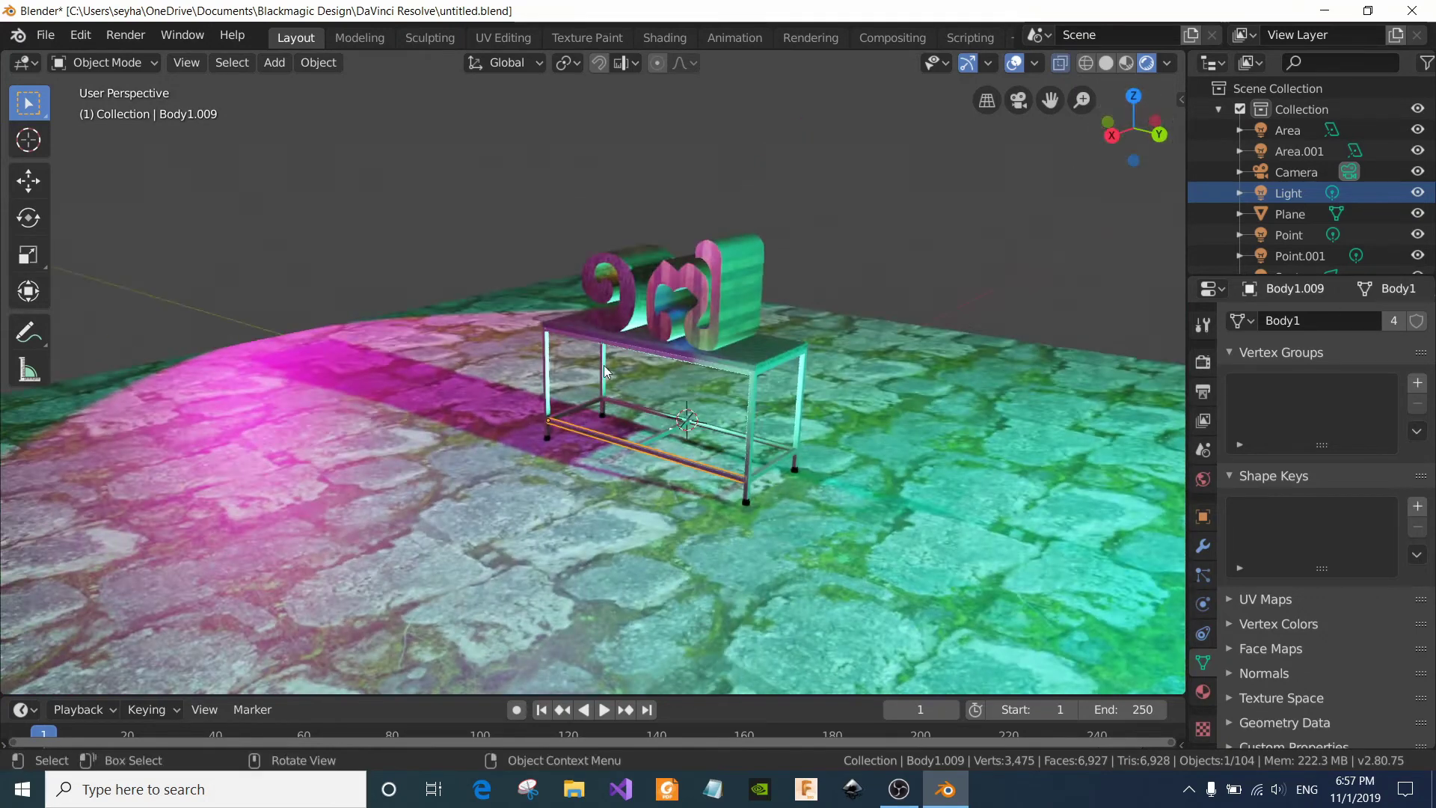
pyautogui.scroll(2, 668, 342)
pyautogui.scroll(-5, 588, 367)
pyautogui.scroll(-2, 648, 338)
pyautogui.scroll(2, 652, 335)
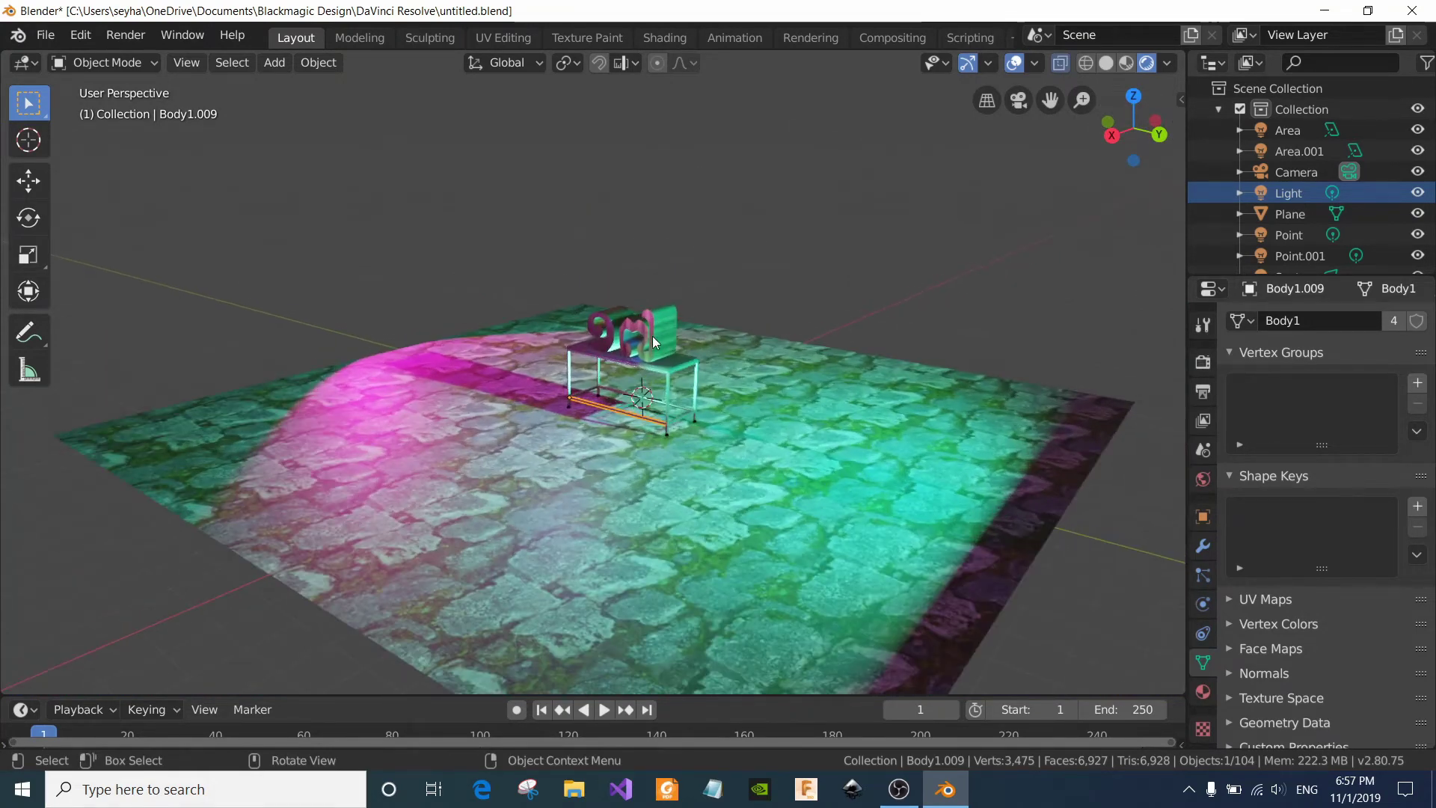
# Orbit around to inspect the table from its other side, then return to a front view
pyautogui.moveTo(1133, 129)
pyautogui.mouseDown()
pyautogui.moveTo(1099, 139)
pyautogui.moveTo(1144, 135)
pyautogui.mouseUp()
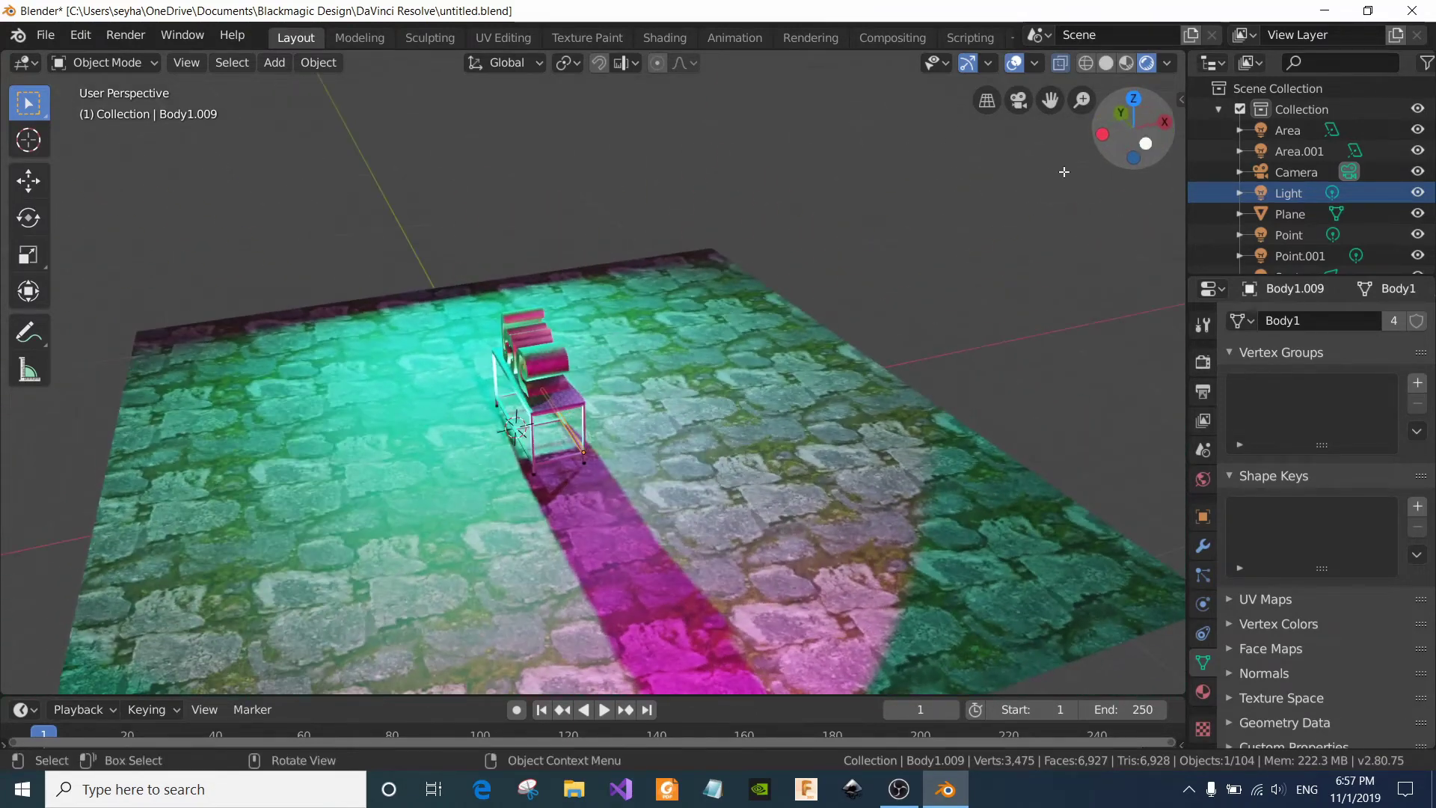
pyautogui.moveTo(1118, 153); pyautogui.dragTo(927, 209)
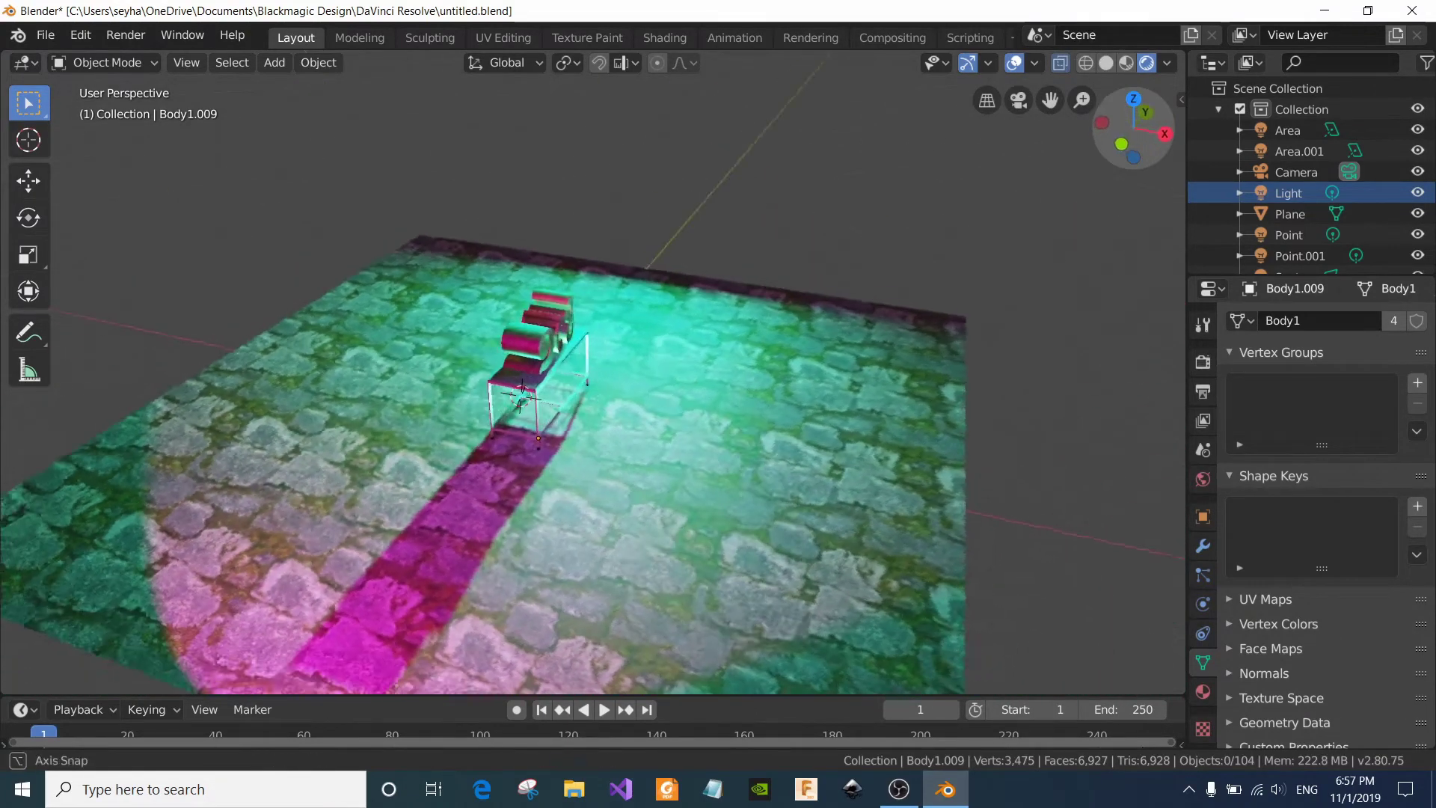
pyautogui.scroll(2, 649, 331)
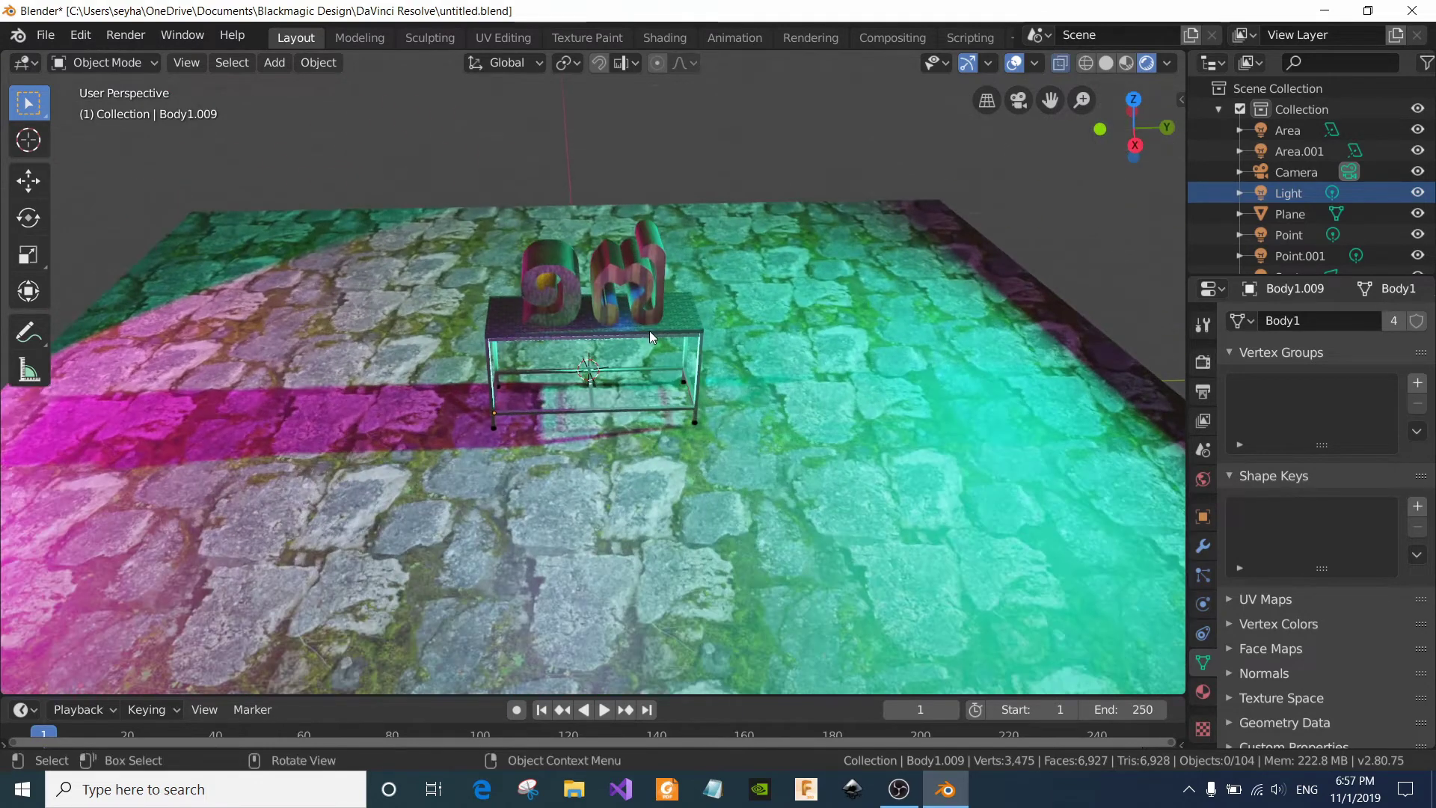
pyautogui.scroll(3, 648, 330)
pyautogui.scroll(3, 646, 329)
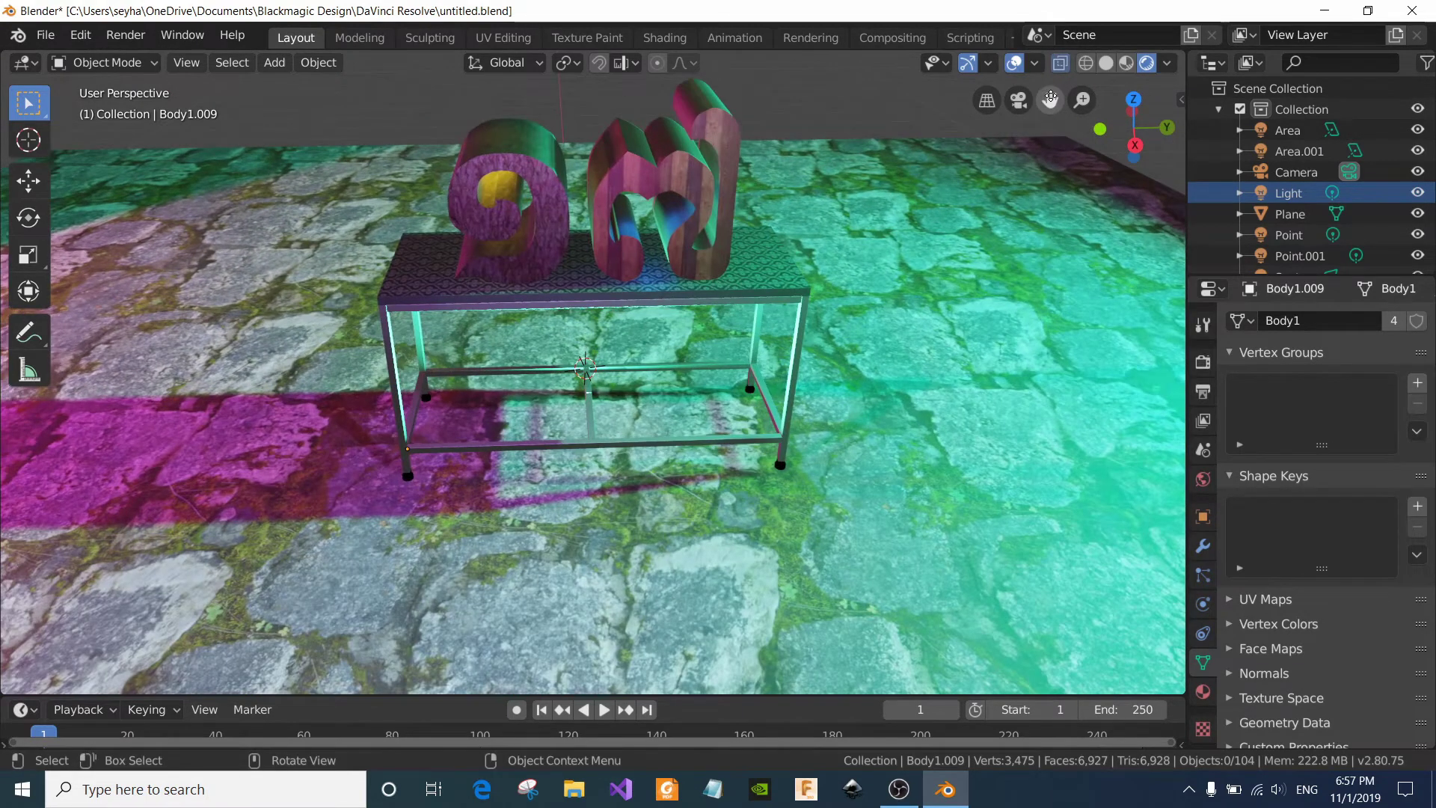
pyautogui.moveTo(1050, 99); pyautogui.dragTo(1065, 157)
pyautogui.moveTo(1133, 126); pyautogui.dragTo(934, 135)
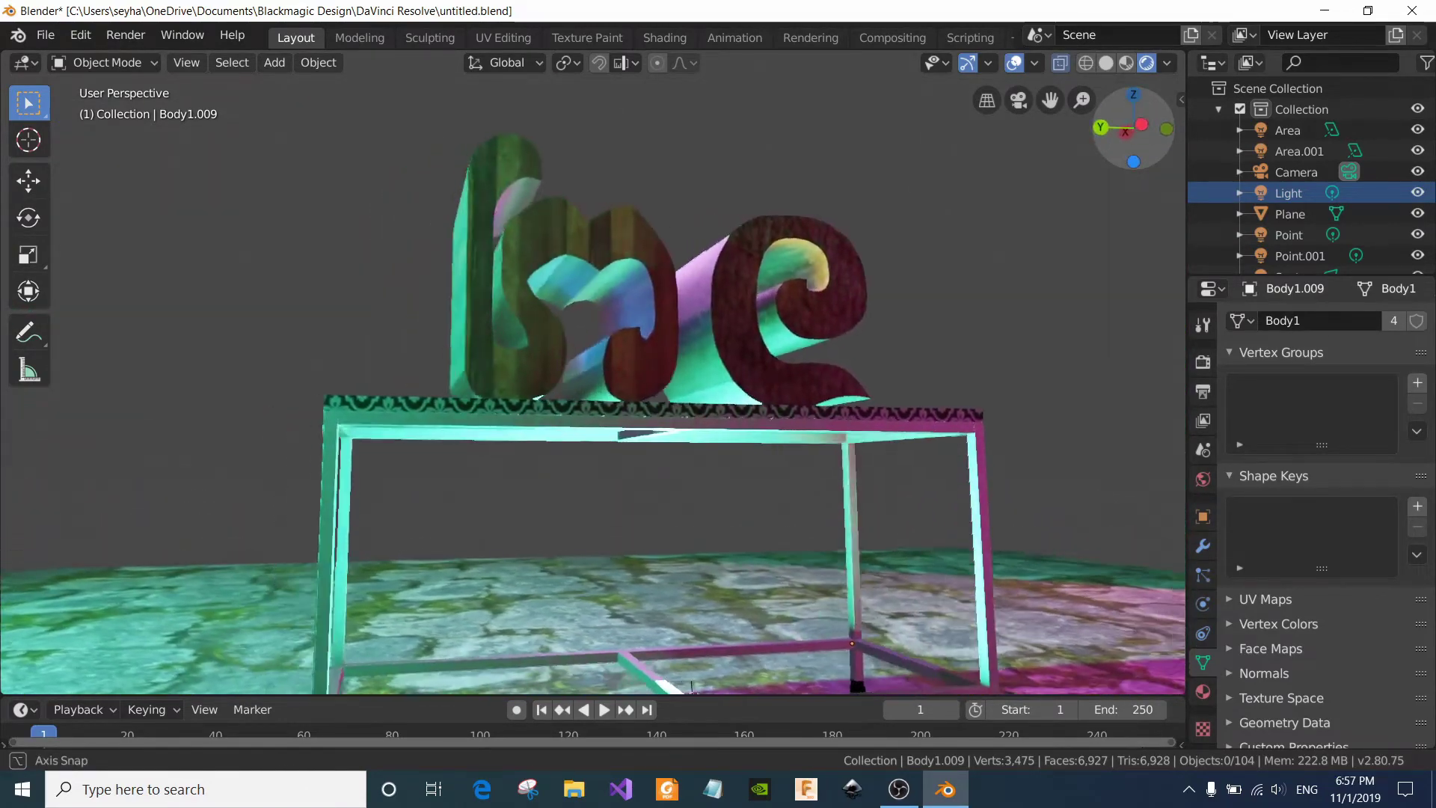
pyautogui.moveTo(934, 135); pyautogui.dragTo(785, 142)
pyautogui.scroll(2, 773, 174)
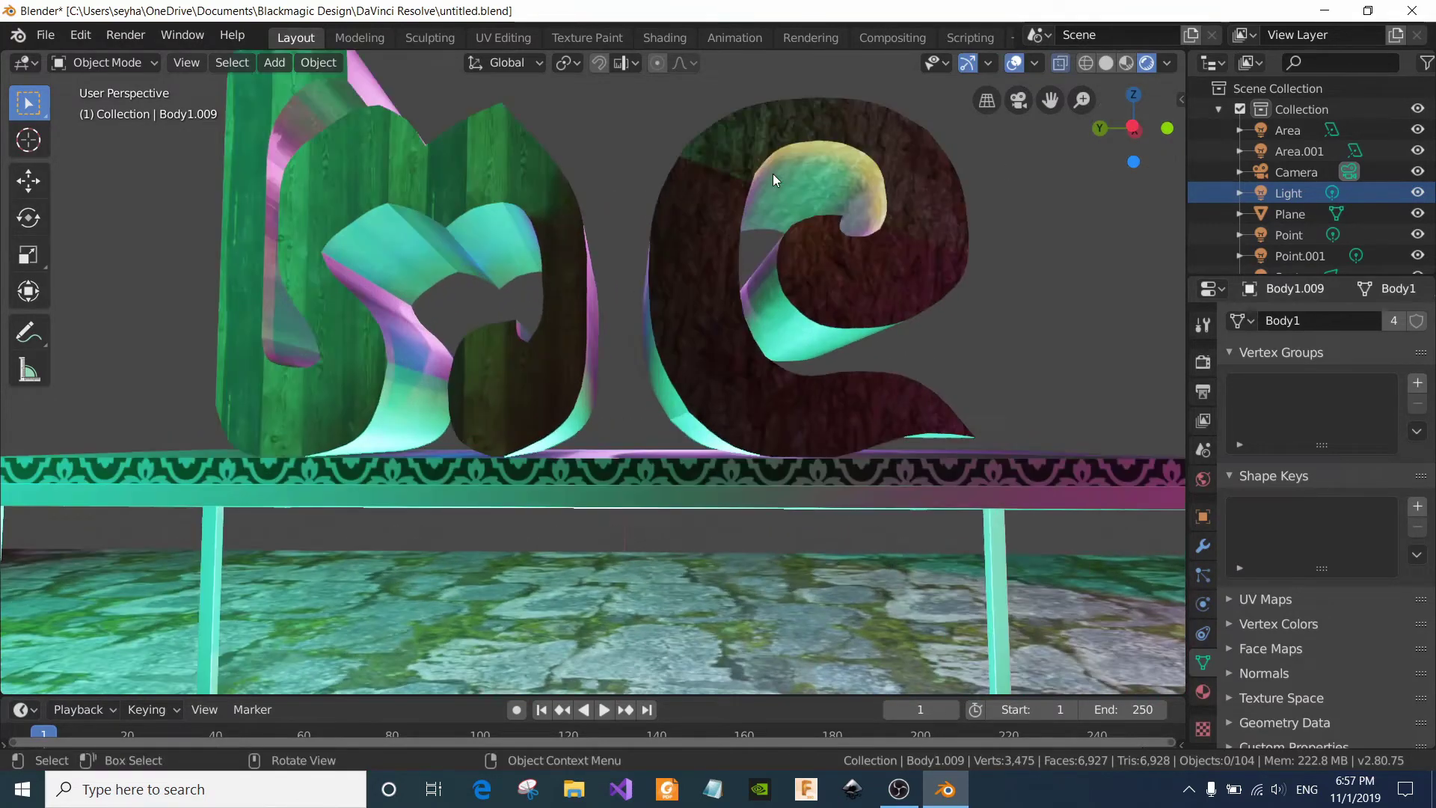
pyautogui.scroll(-4, 855, 178)
pyautogui.moveTo(1113, 134); pyautogui.dragTo(1047, 139)
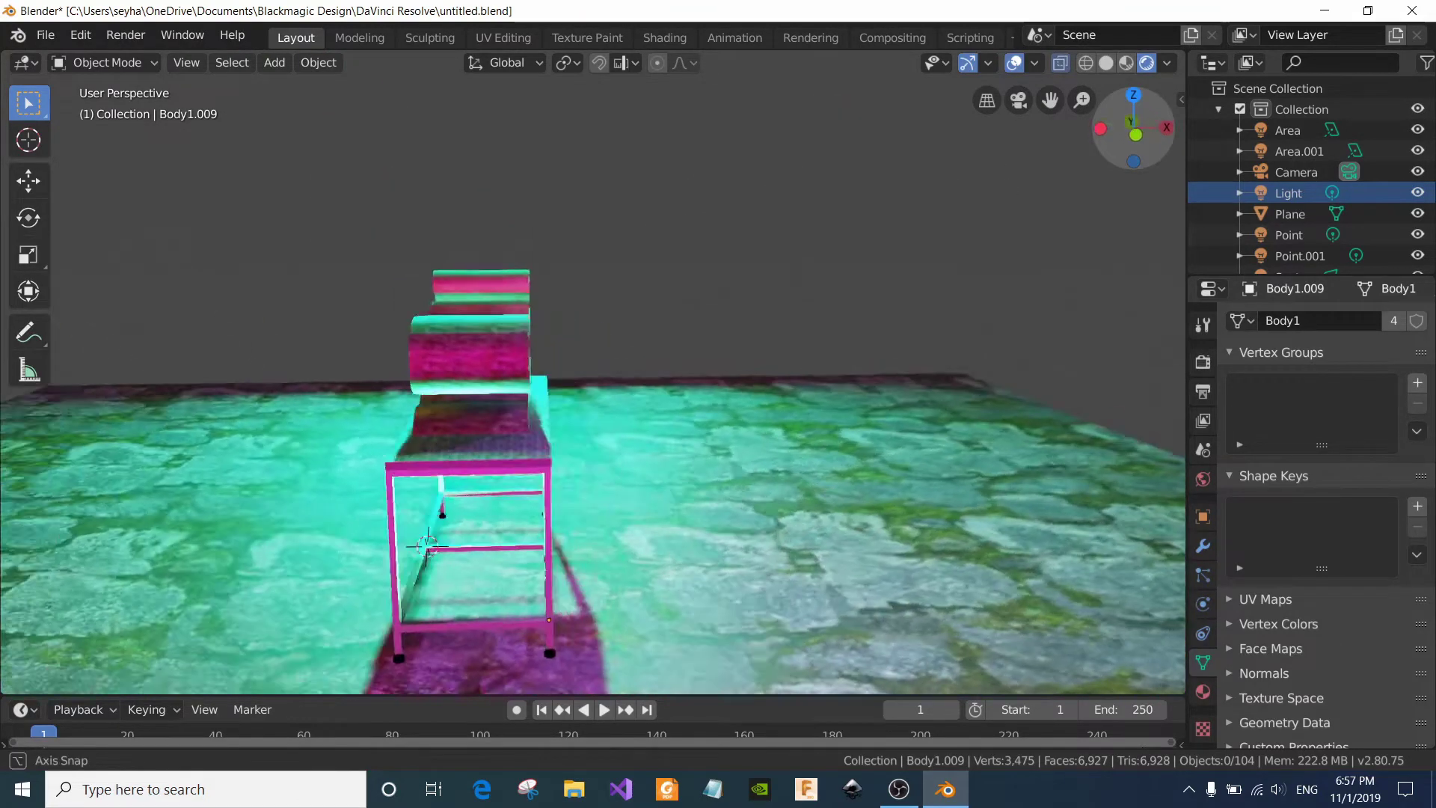
pyautogui.moveTo(1047, 138); pyautogui.dragTo(935, 143)
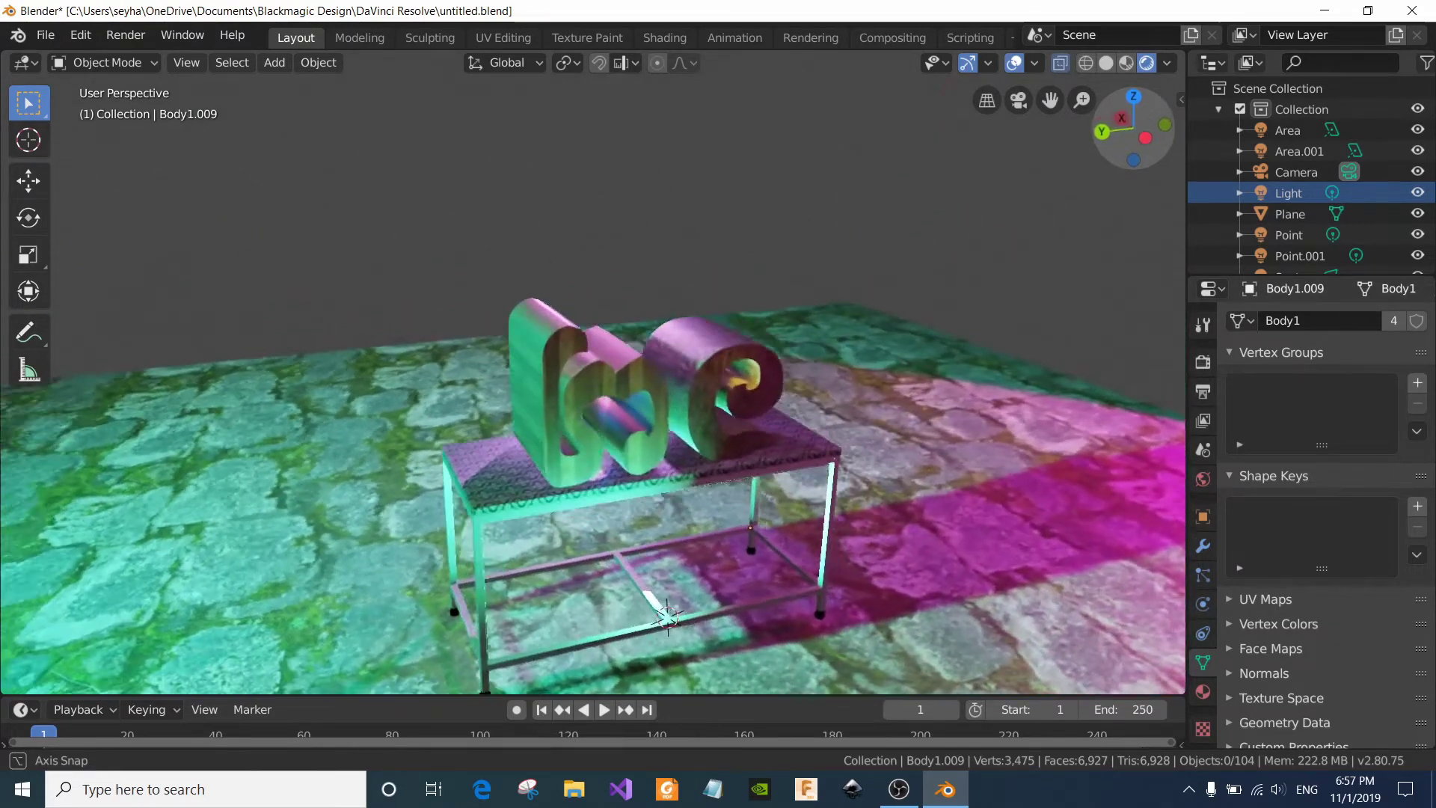
pyautogui.moveTo(935, 143); pyautogui.dragTo(823, 145)
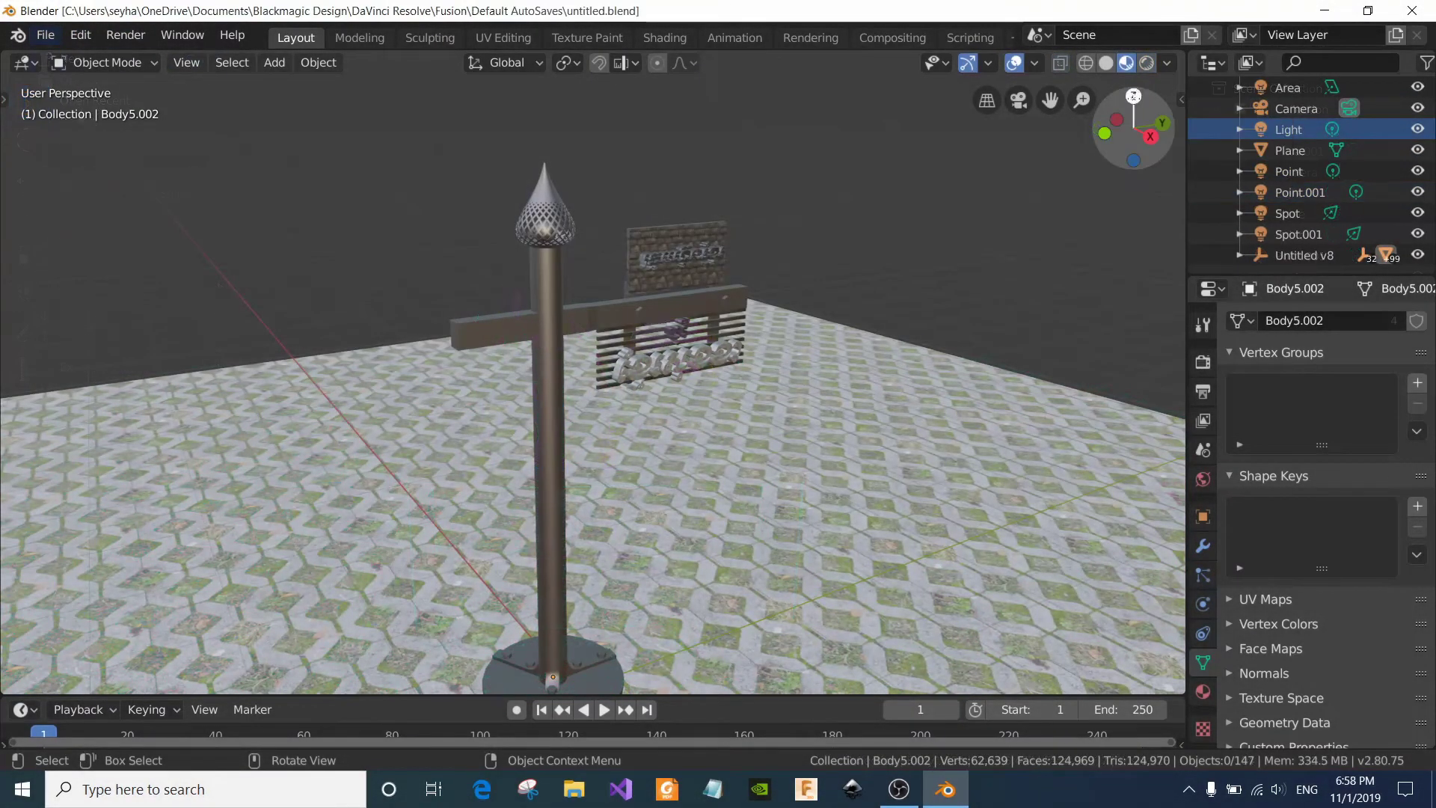
# Show the signpost, the opened pool fountain file, then the letters scene in Rendered shading
pyautogui.click(1146, 64)
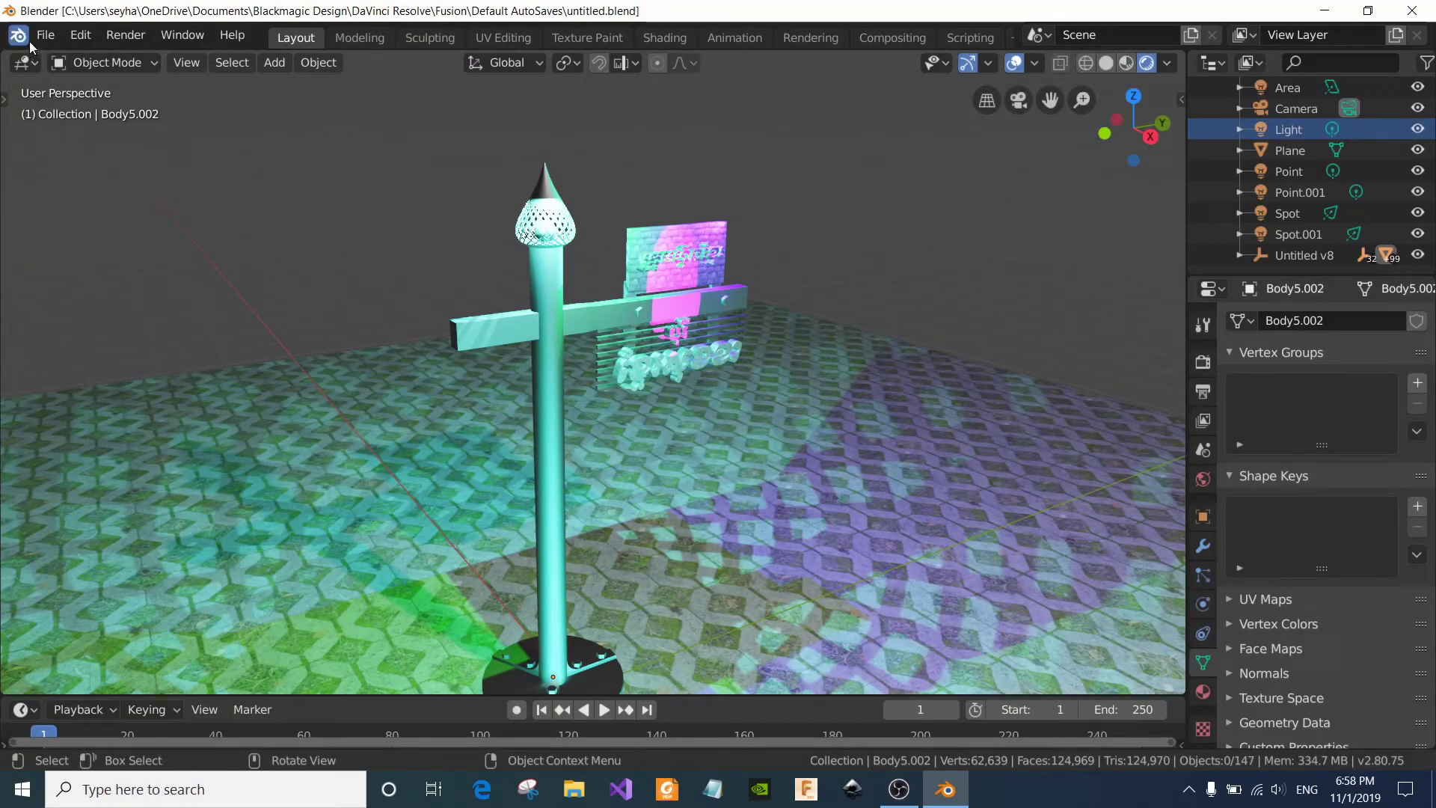
pyautogui.click(56, 40)
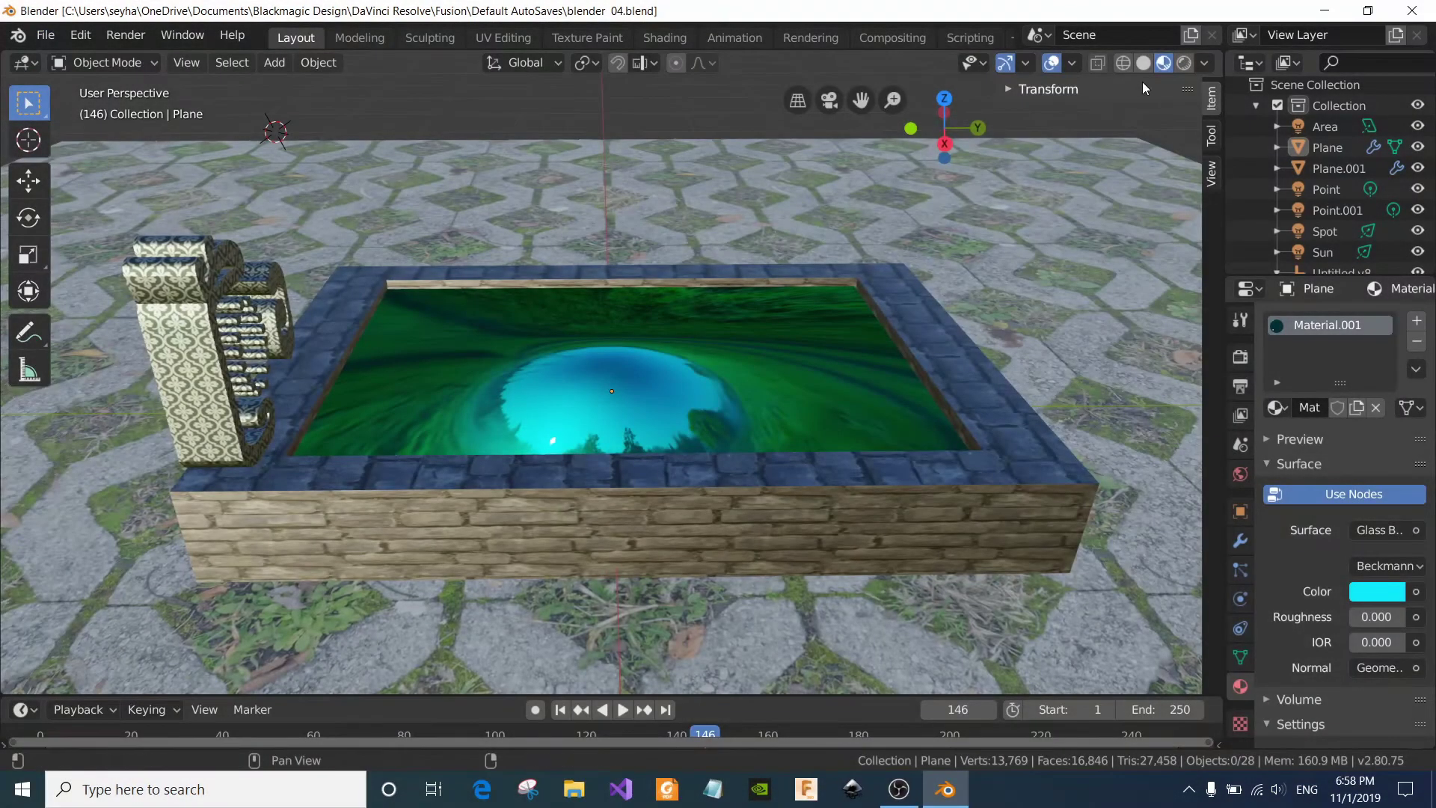
pyautogui.click(1185, 65)
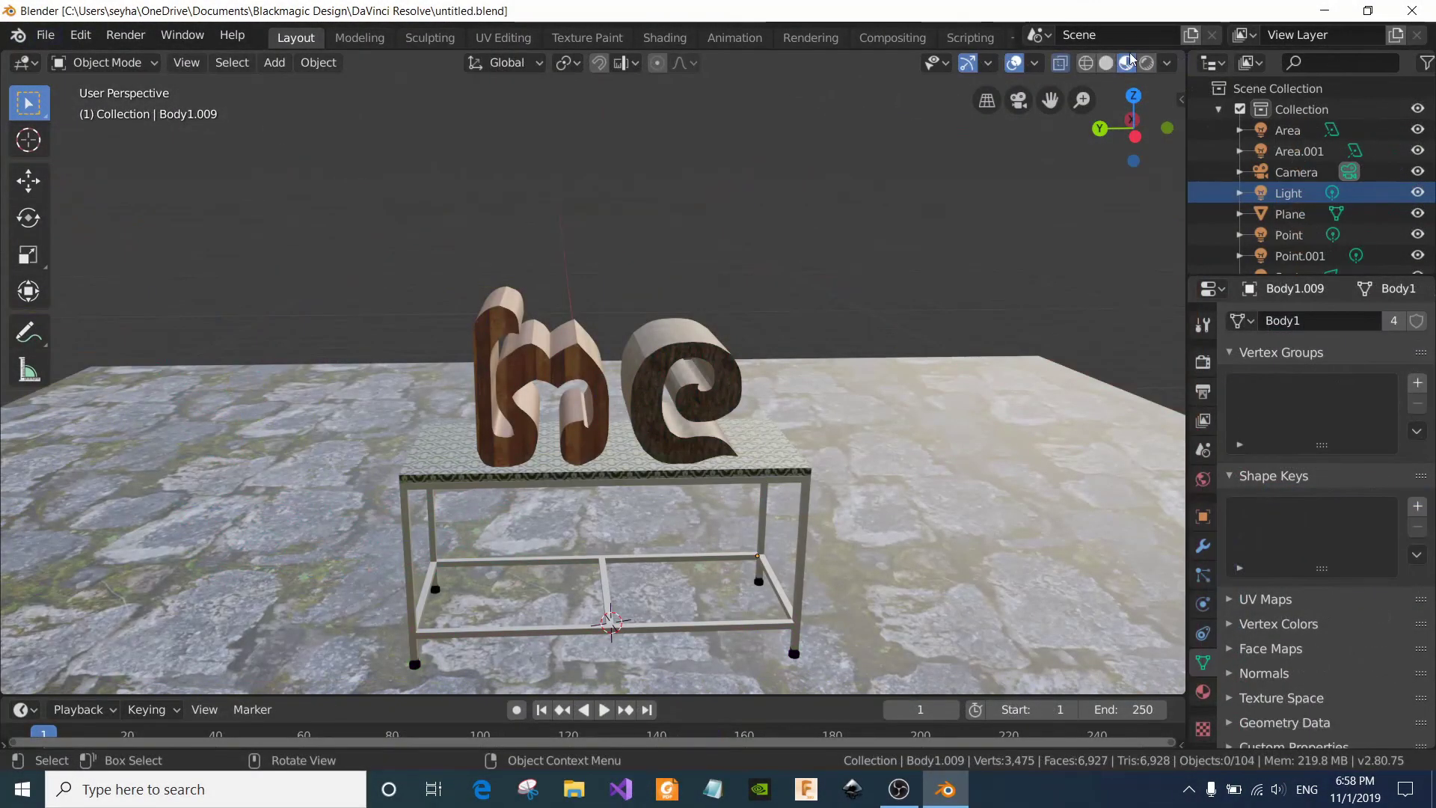
pyautogui.click(1148, 66)
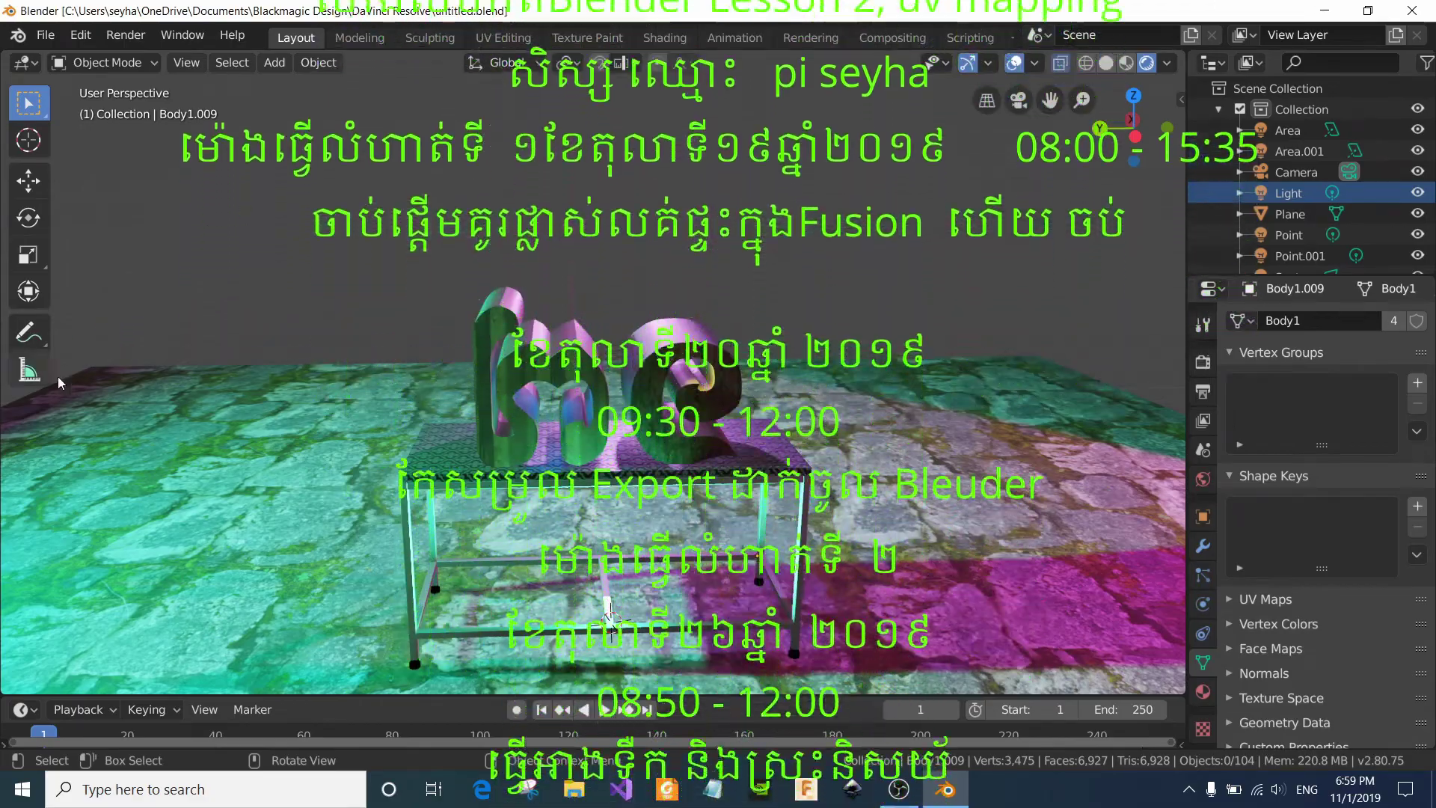
# Move the left letter Body1.027 off the table onto the stone ground to its left
pyautogui.click(561, 362)
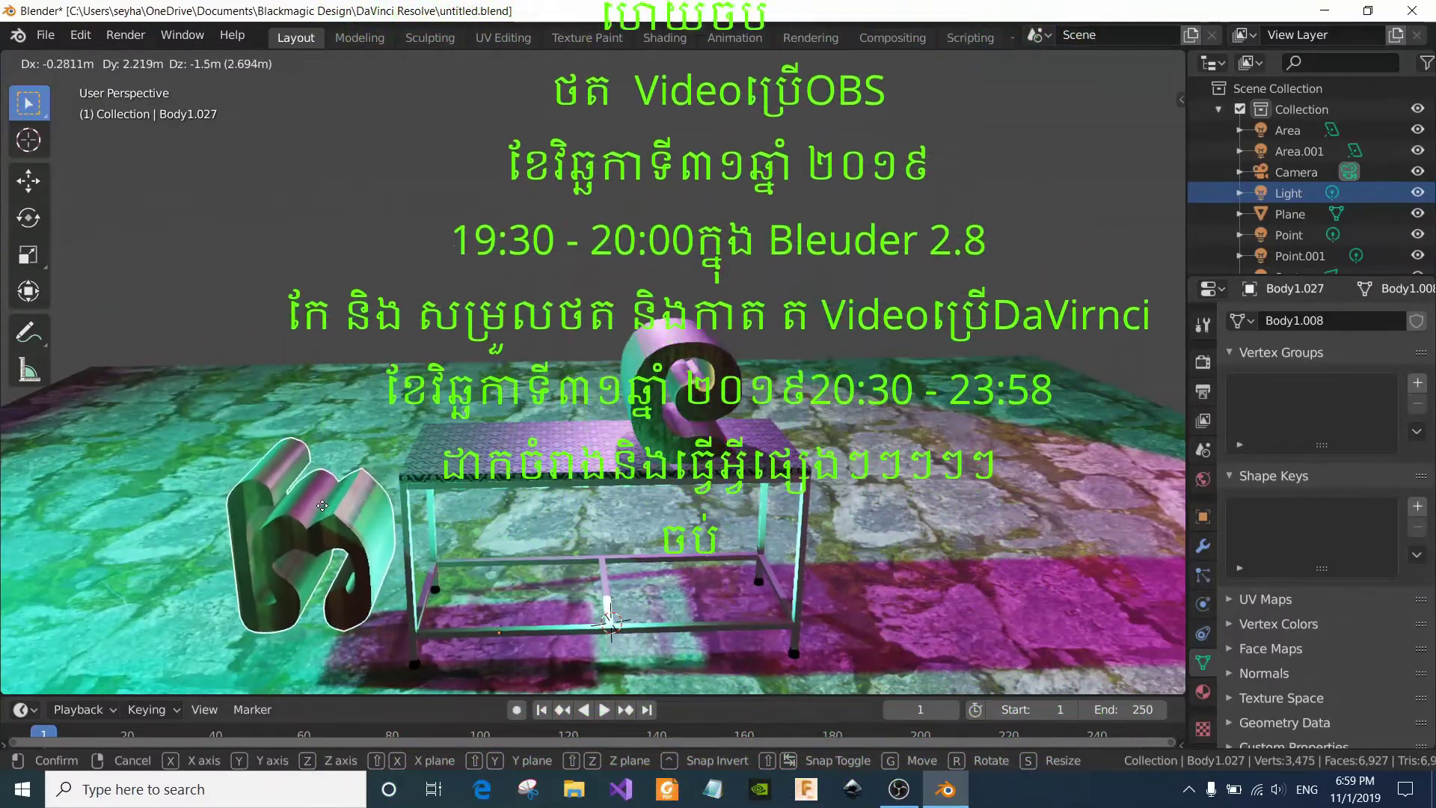
pyautogui.click(323, 515)
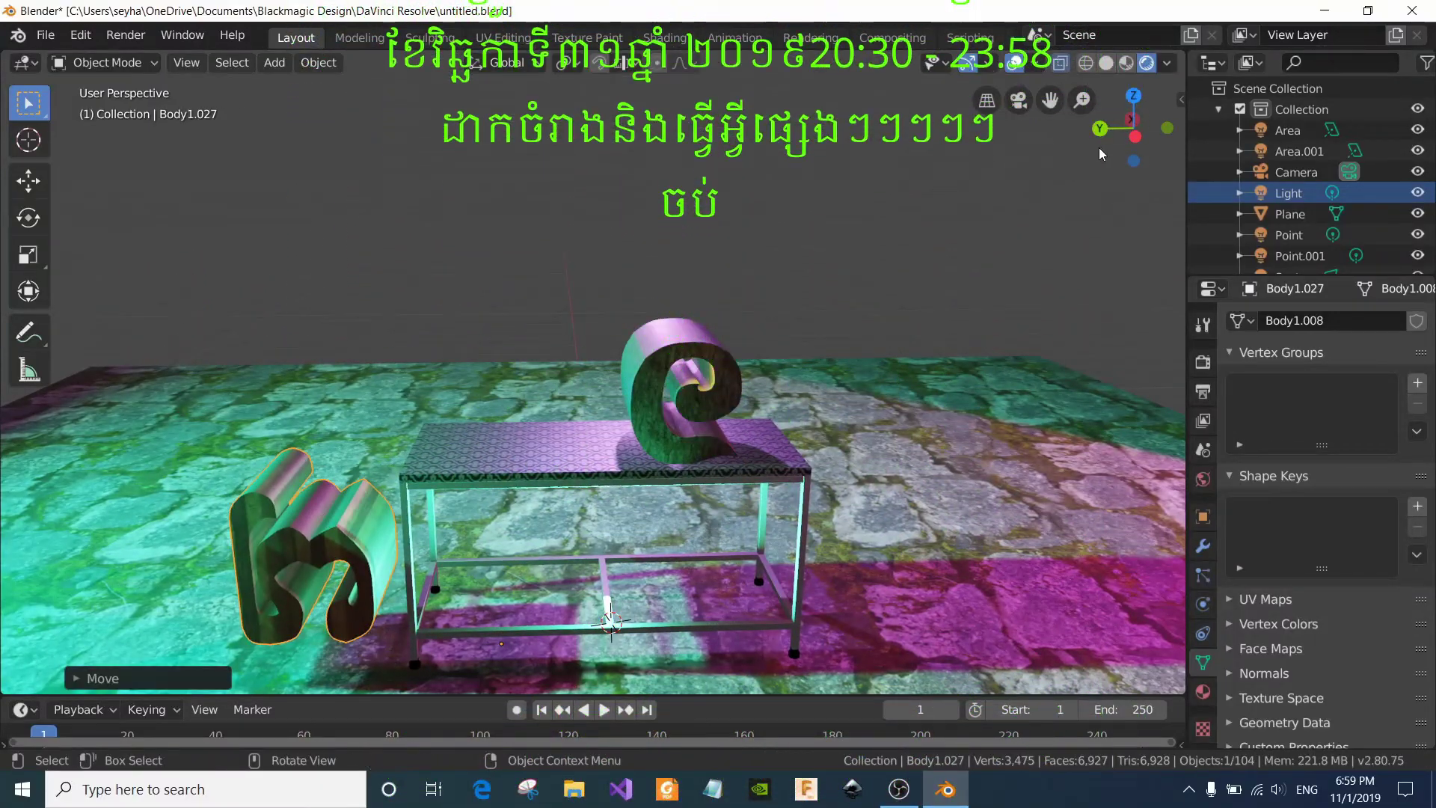